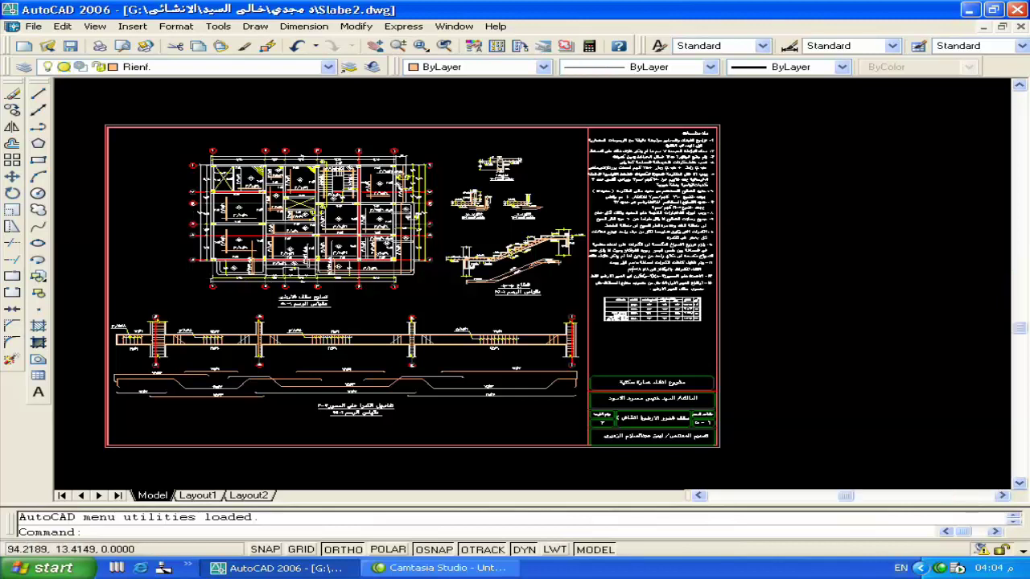
Close Slabe2.dwg and Slabe.dwg without saving, leaving the 1.dwg floor plan open
scroll(815, 131, down, 3)
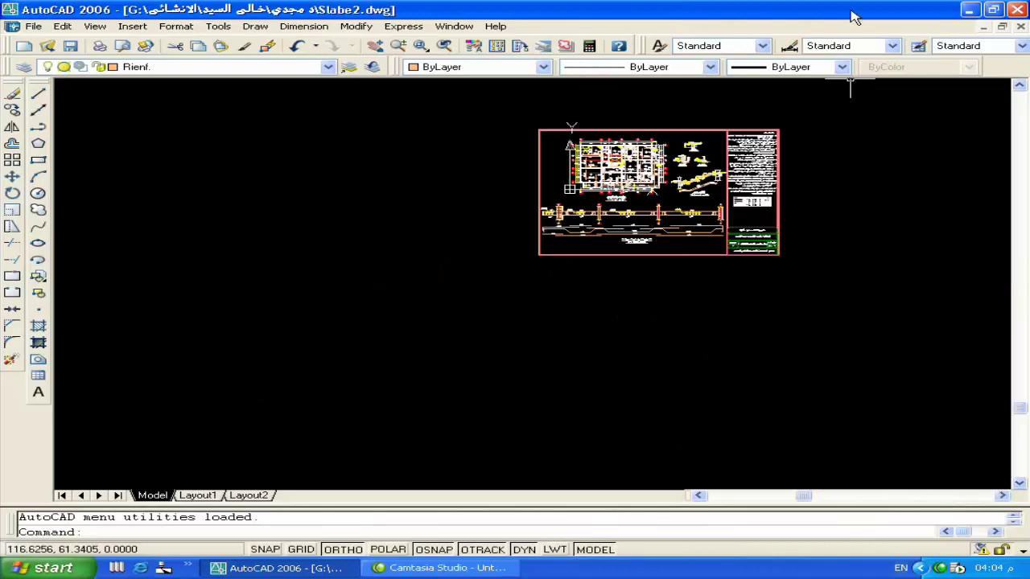
click(1020, 28)
click(1020, 28)
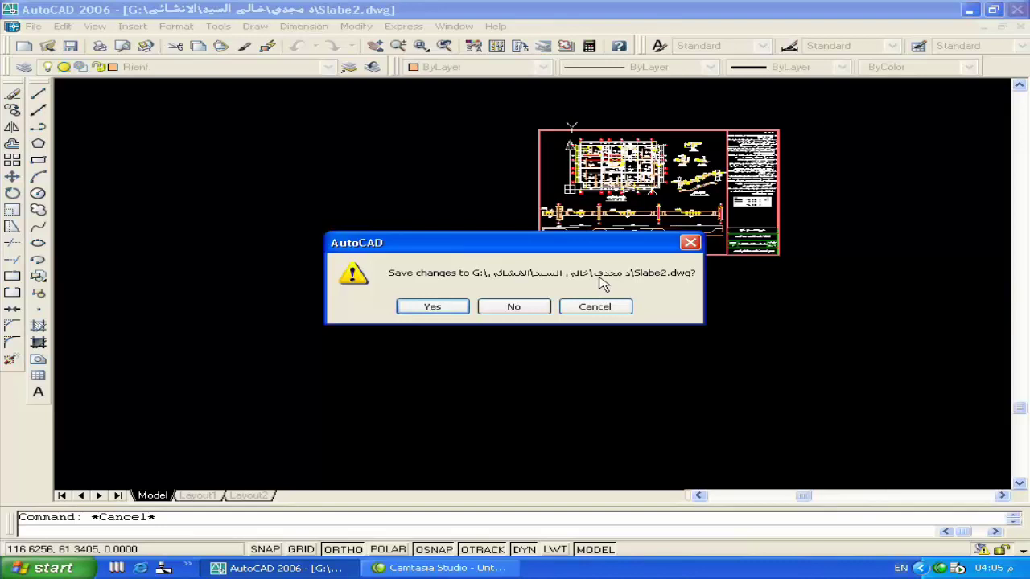
click(519, 310)
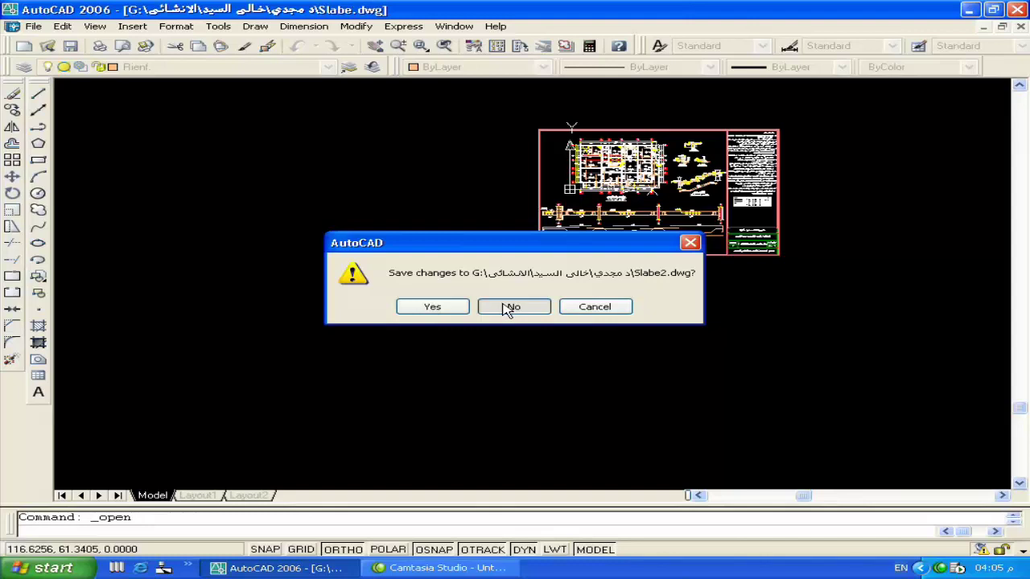
click(544, 310)
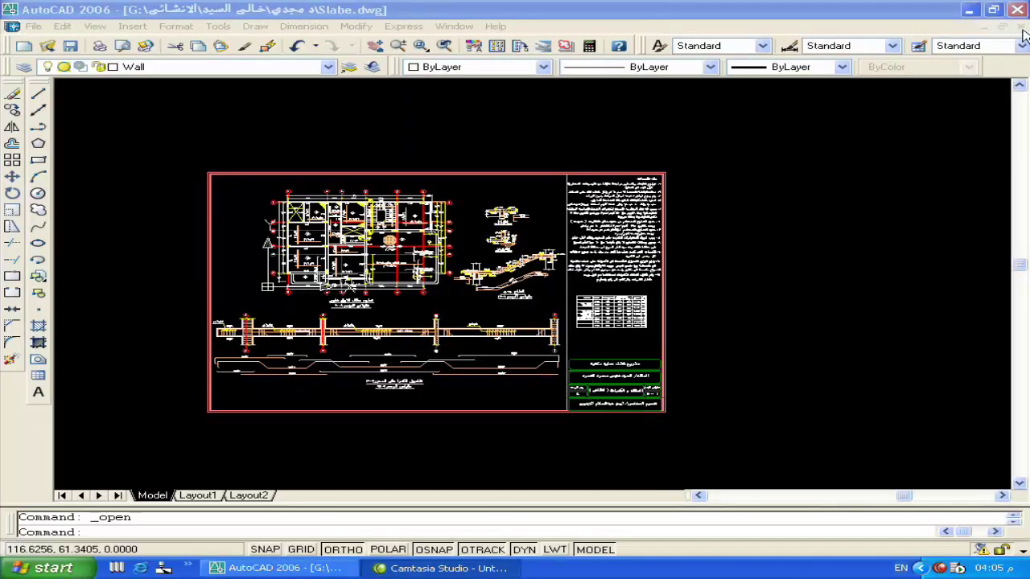
click(1020, 28)
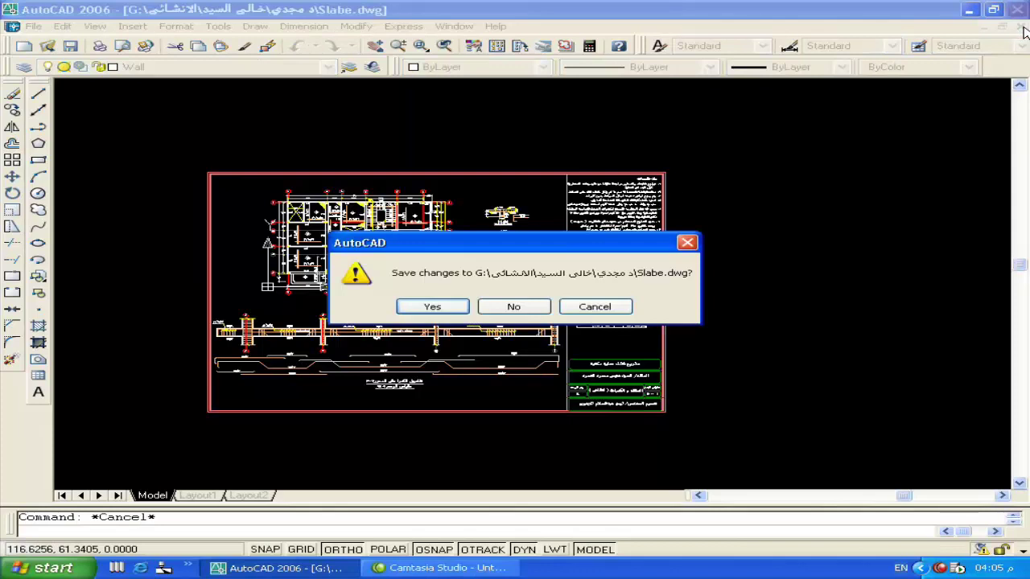
click(536, 309)
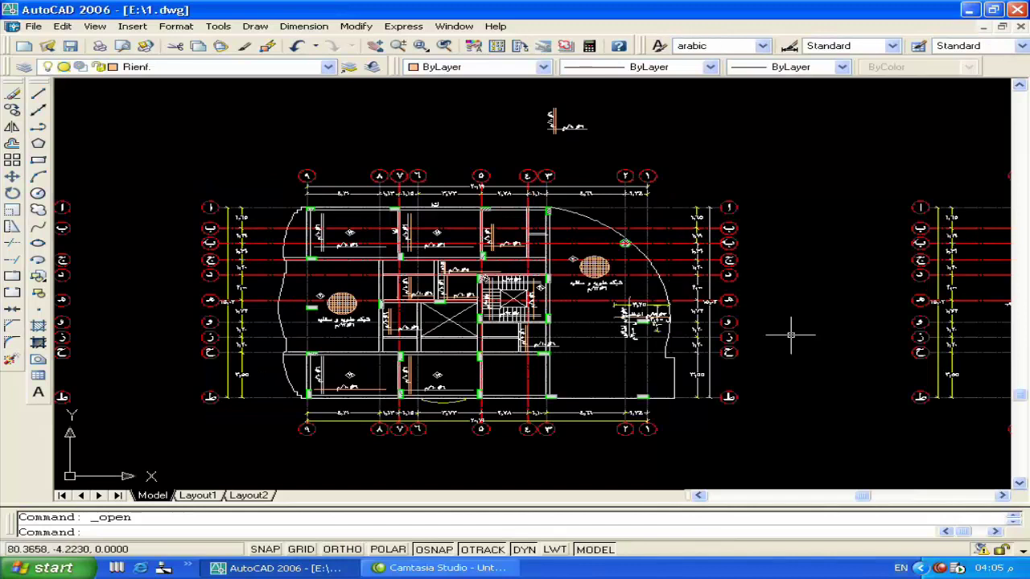
Copy the right-hand column plan horizontally to the right with Ortho on
scroll(794, 338, up, 2)
scroll(510, 248, down, 3)
middle_drag(510, 249, 309, 249)
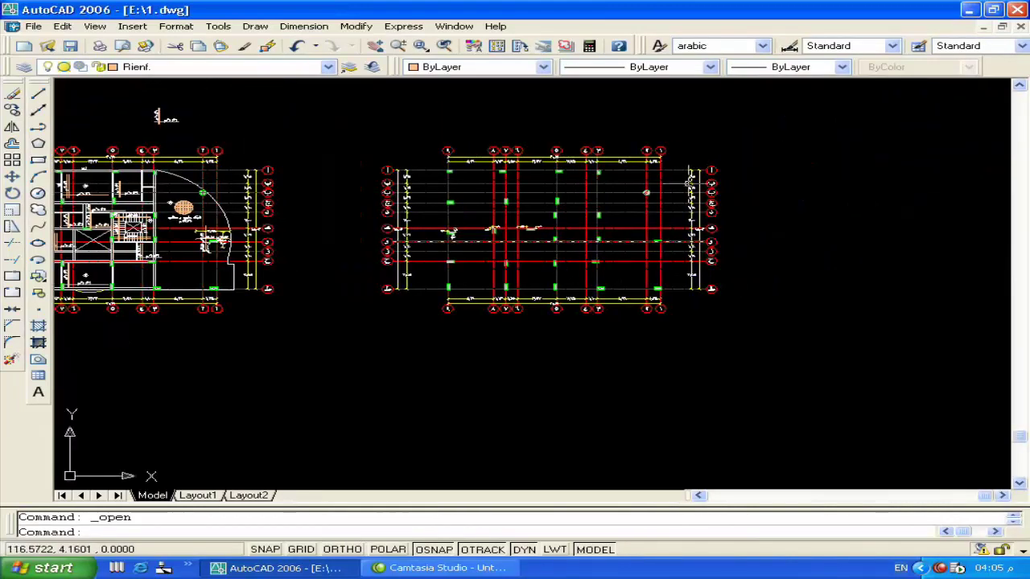
click(758, 130)
click(324, 335)
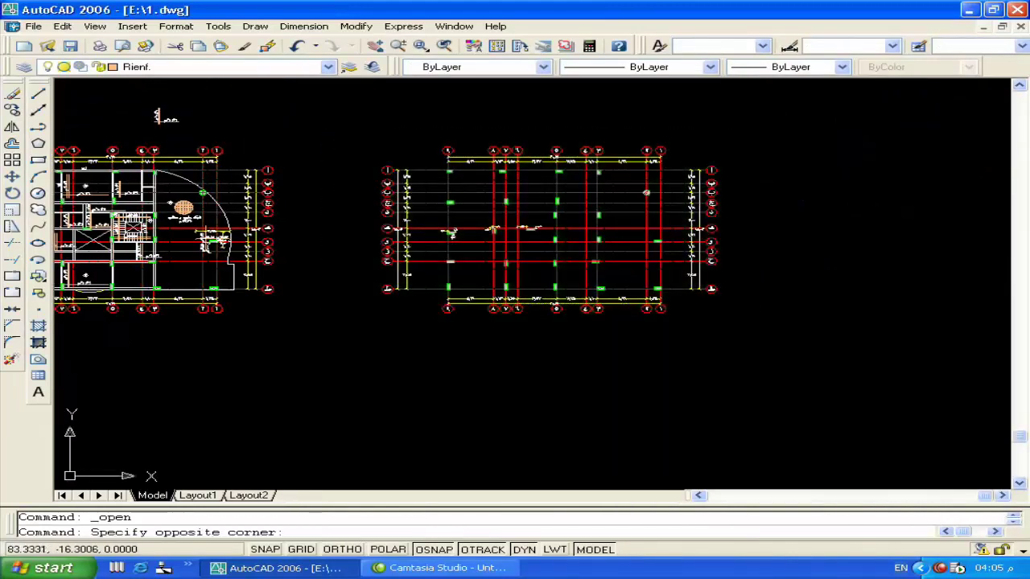
text(co)
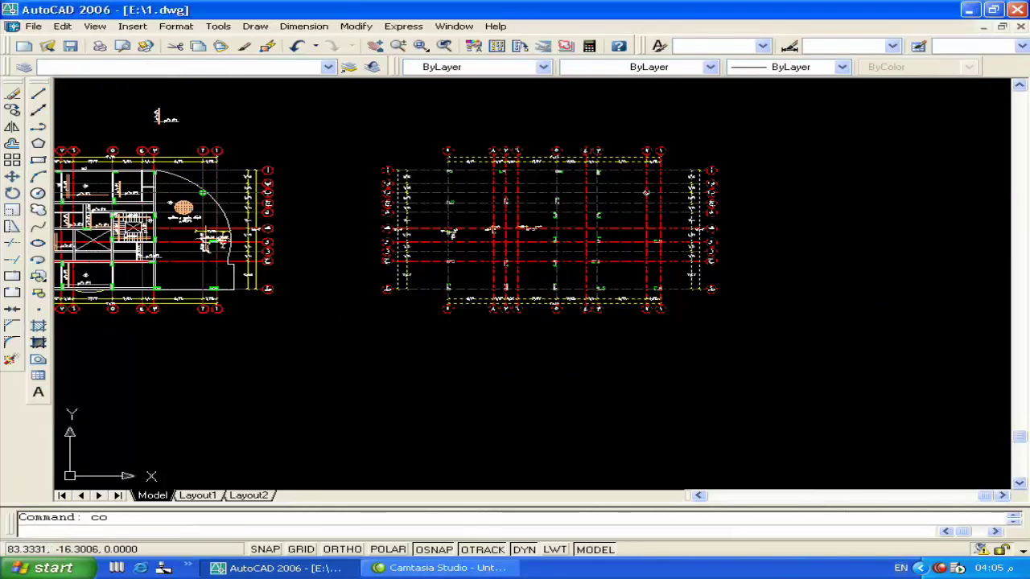
key(Return)
click(292, 362)
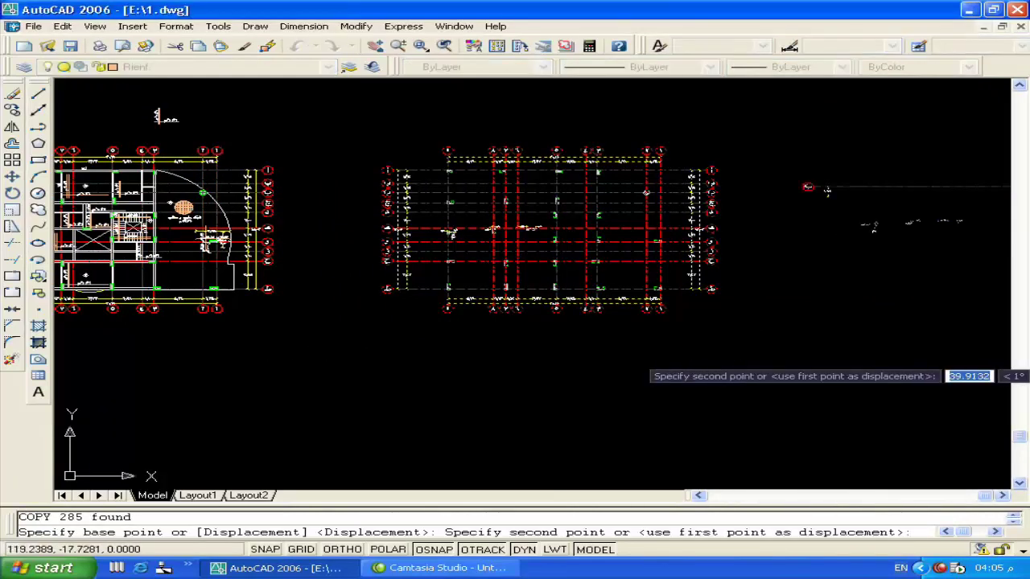
key(F8)
middle_drag(768, 403, 635, 384)
click(707, 373)
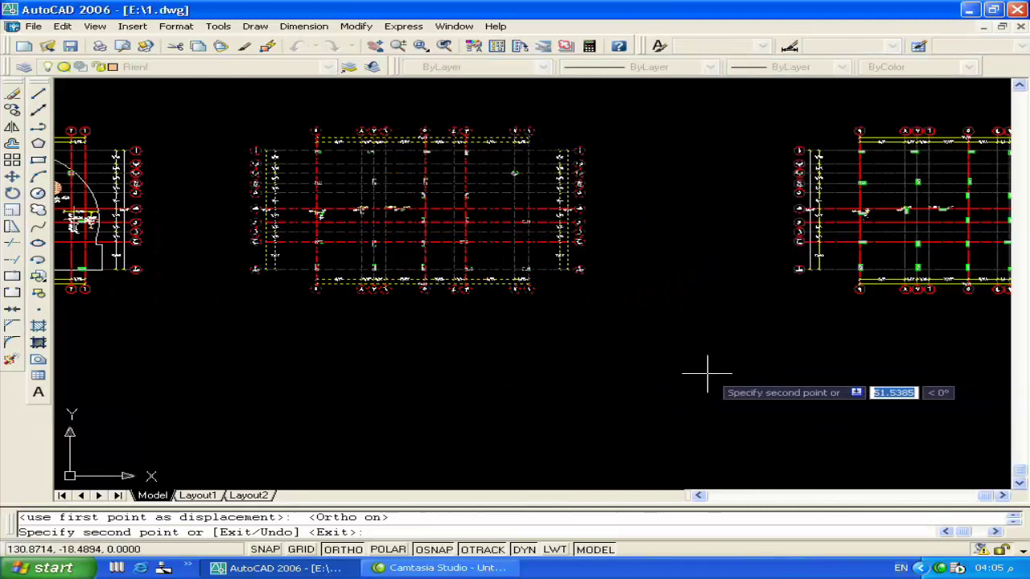
key(Return)
middle_drag(707, 373, 633, 407)
Erase the small column offset dimensions and Arabic labels from the copied plan
scroll(652, 363, down, 1)
scroll(726, 258, up, 5)
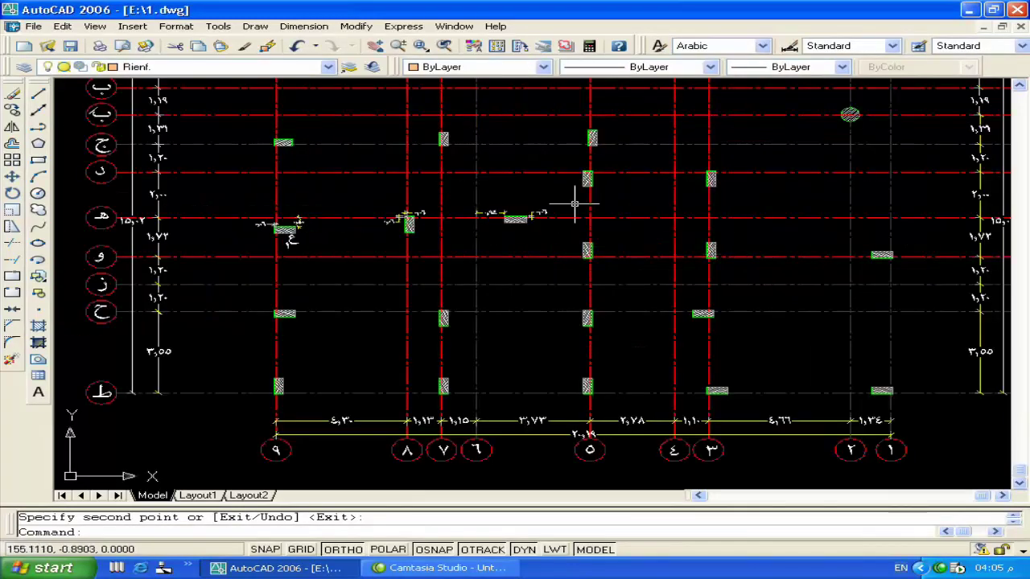
scroll(575, 203, up, 4)
click(585, 295)
key(Delete)
click(494, 279)
key(Delete)
middle_drag(189, 274, 391, 281)
click(368, 287)
key(Delete)
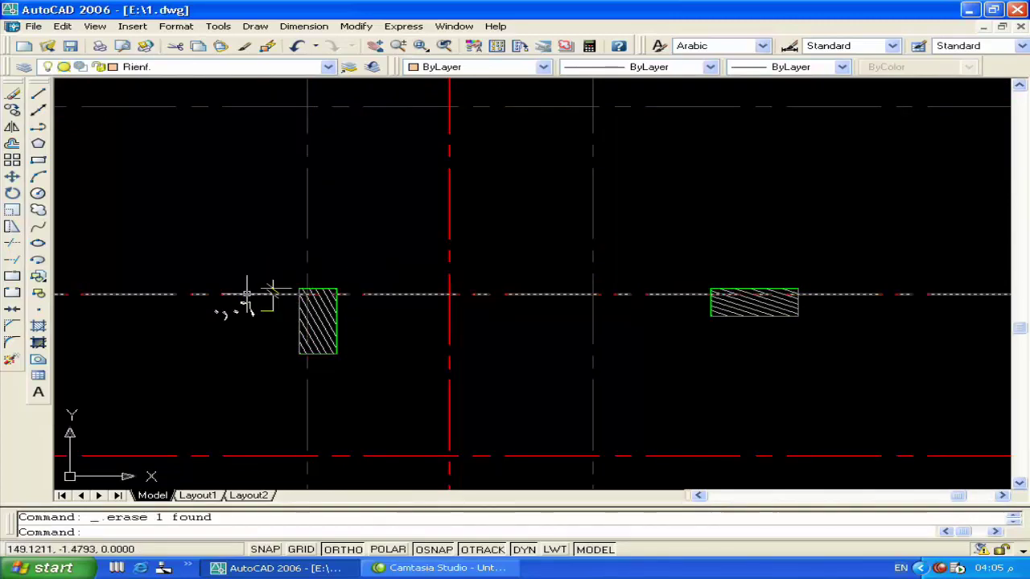
click(331, 358)
click(254, 399)
key(Delete)
click(333, 281)
key(Delete)
click(188, 289)
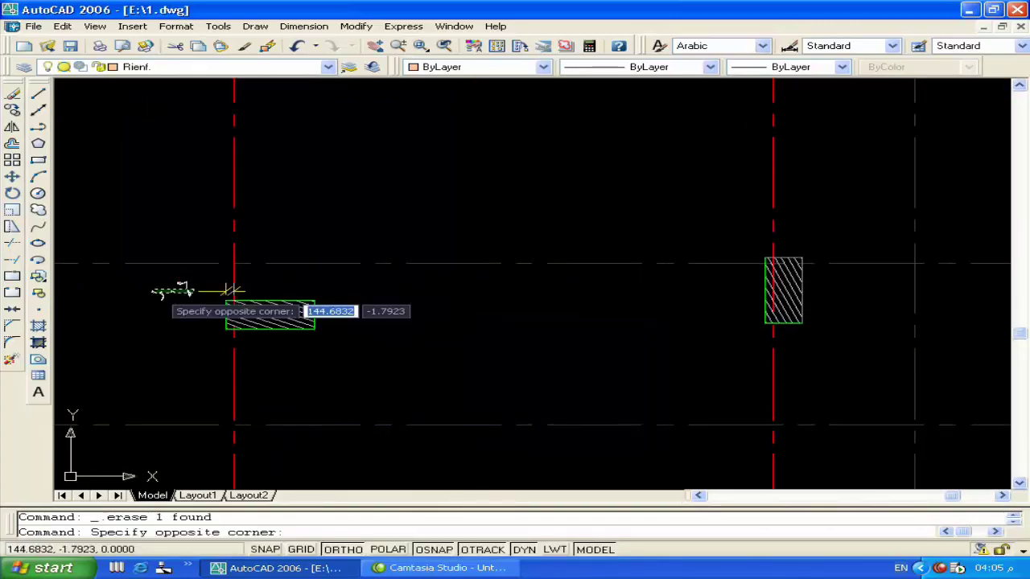
key(Escape)
scroll(231, 289, down, 5)
scroll(563, 260, up, 2)
scroll(616, 317, down, 3)
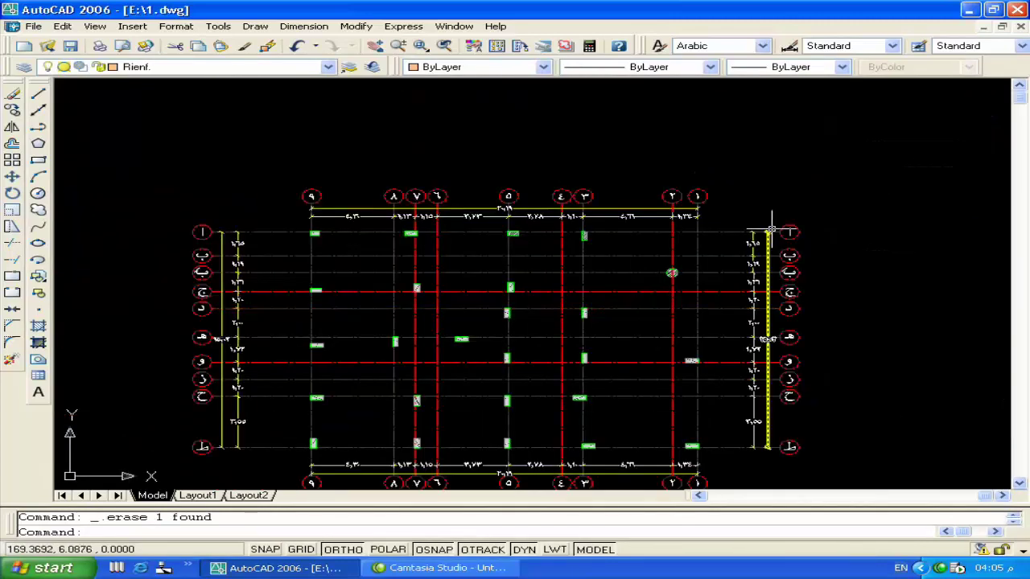
middle_drag(771, 232, 671, 307)
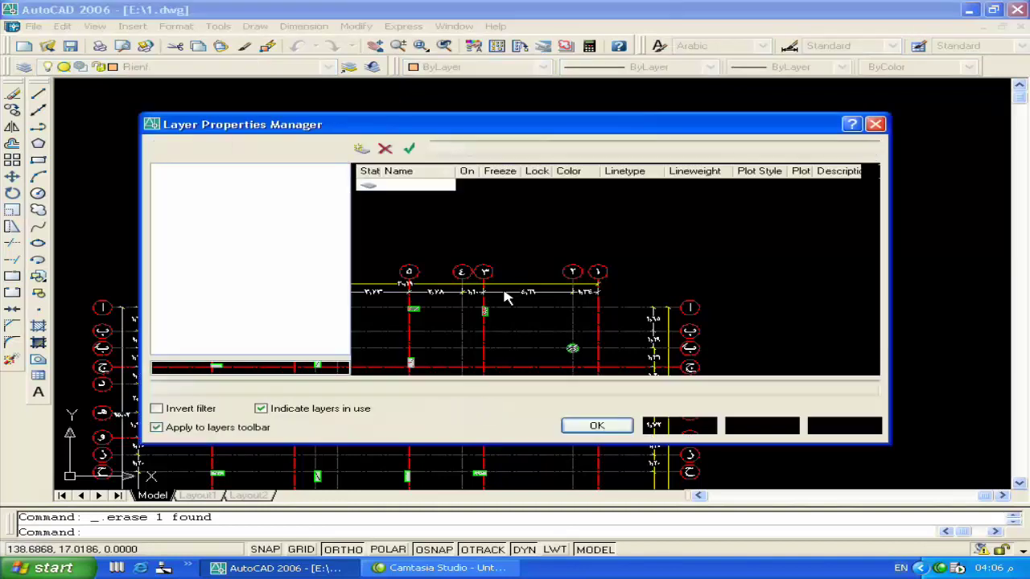
Create two new layers, Fg and S, and make Footing the current layer
click(361, 149)
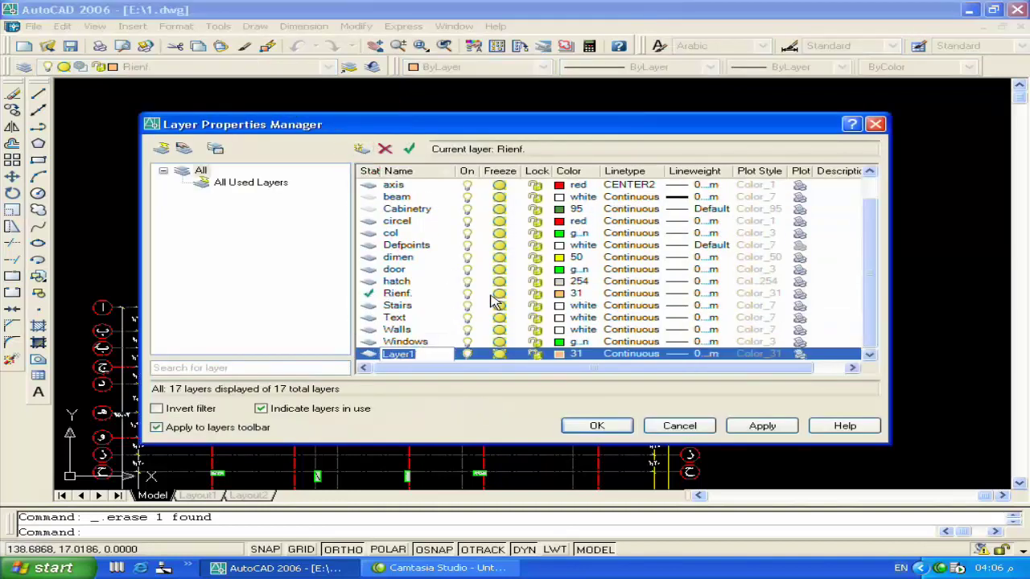
text(Footin)
text(g)
click(363, 152)
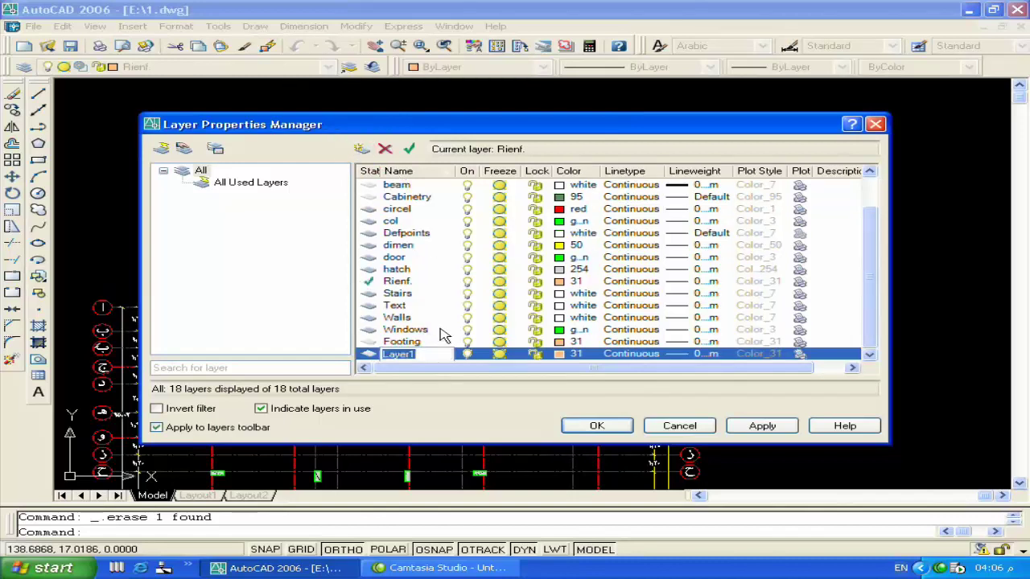
text(Smel)
click(596, 425)
click(229, 67)
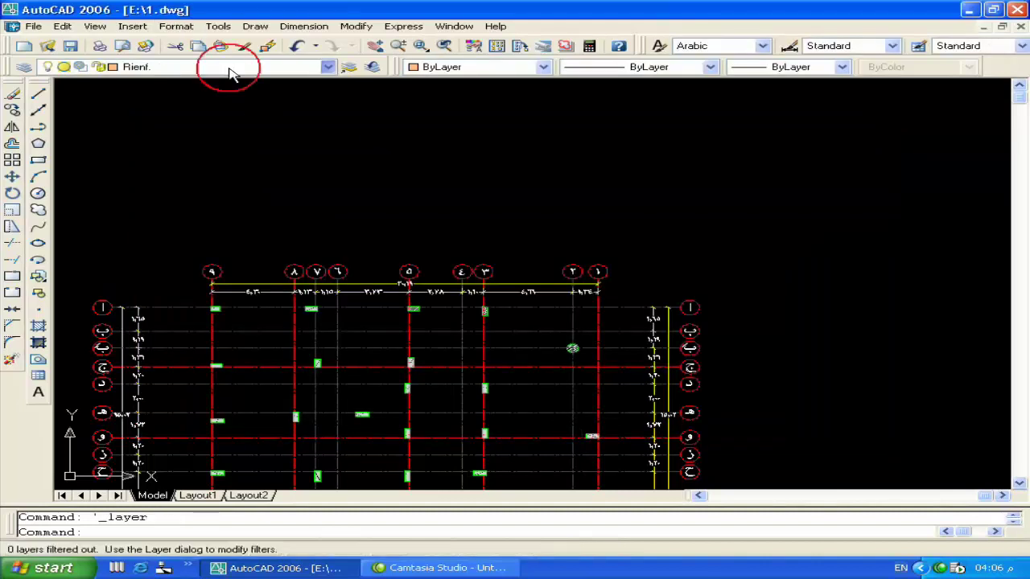
click(193, 210)
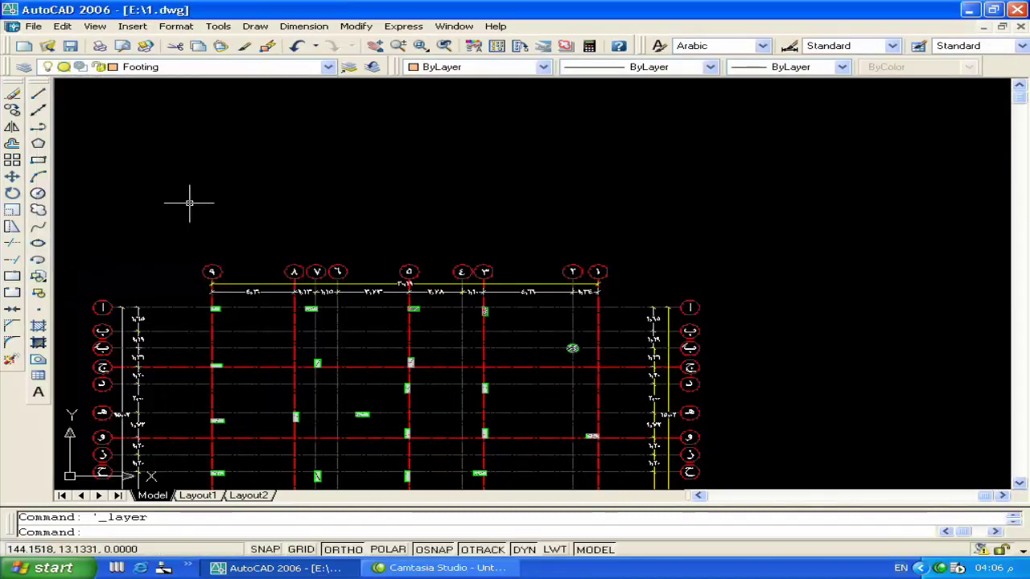
Set the Footing layer's colour to white
click(23, 67)
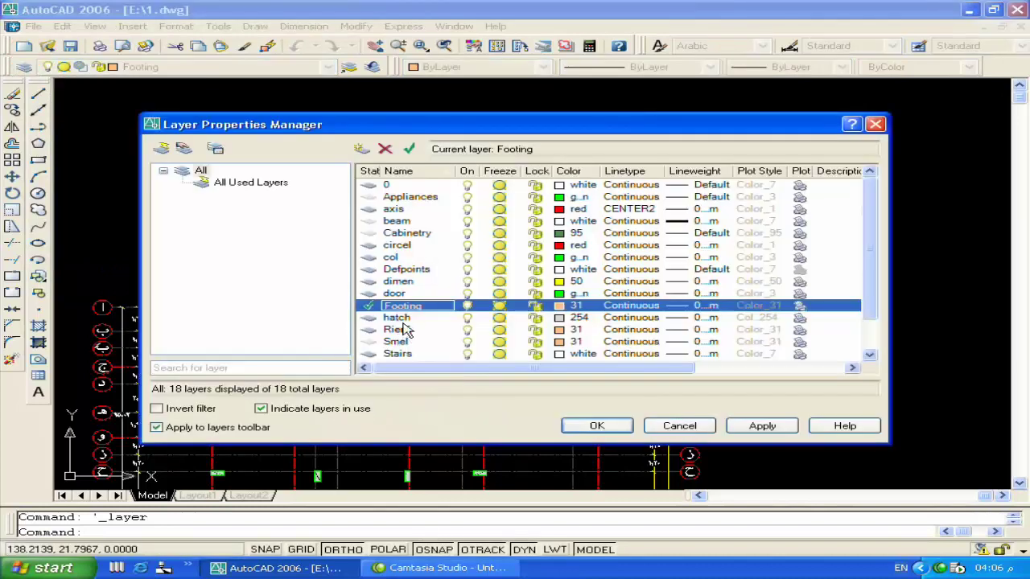
click(572, 307)
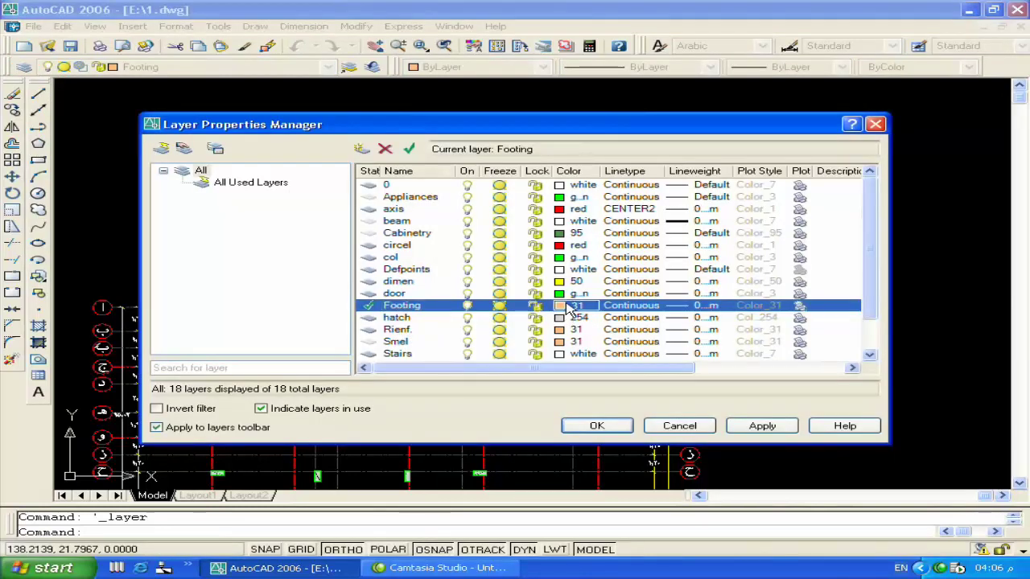
click(571, 307)
click(485, 321)
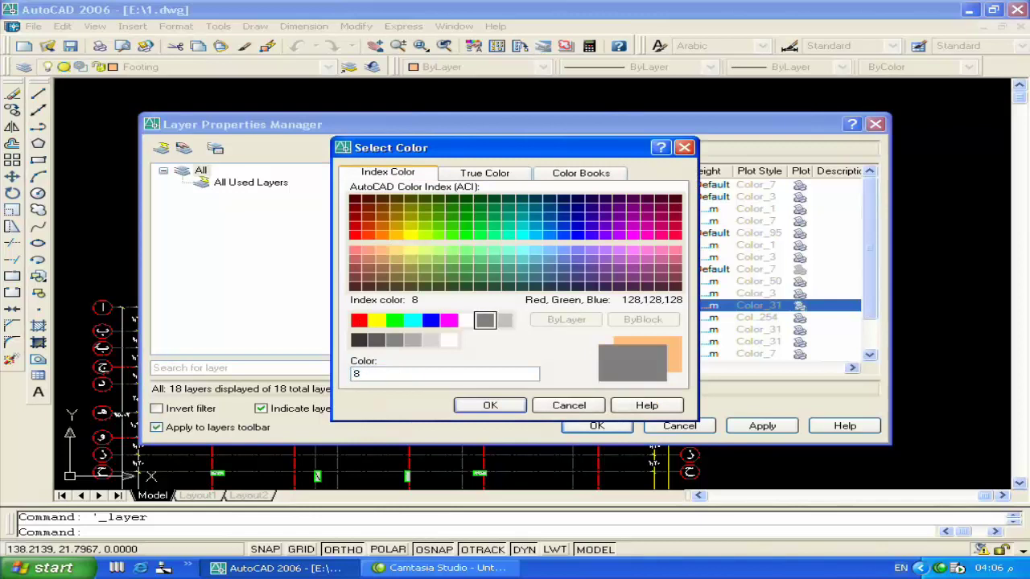
click(448, 339)
click(475, 405)
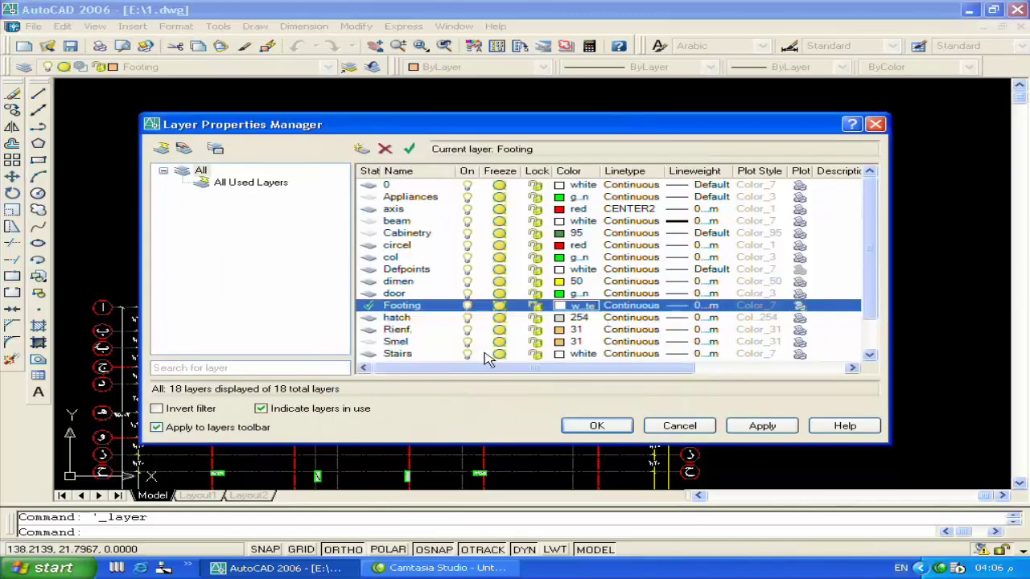
Change the Smel layer's colour to white and apply the layer changes
click(406, 341)
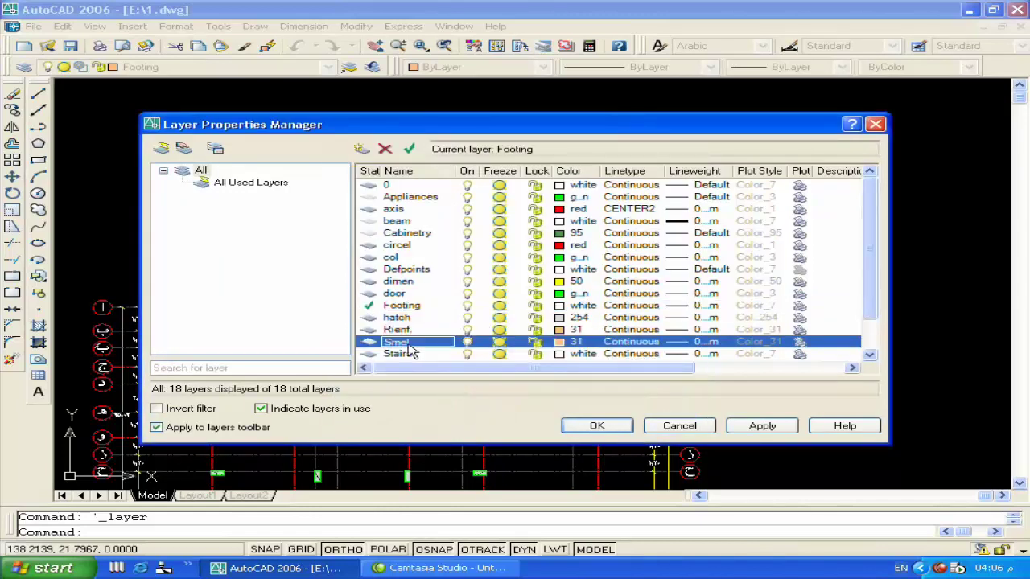
click(575, 341)
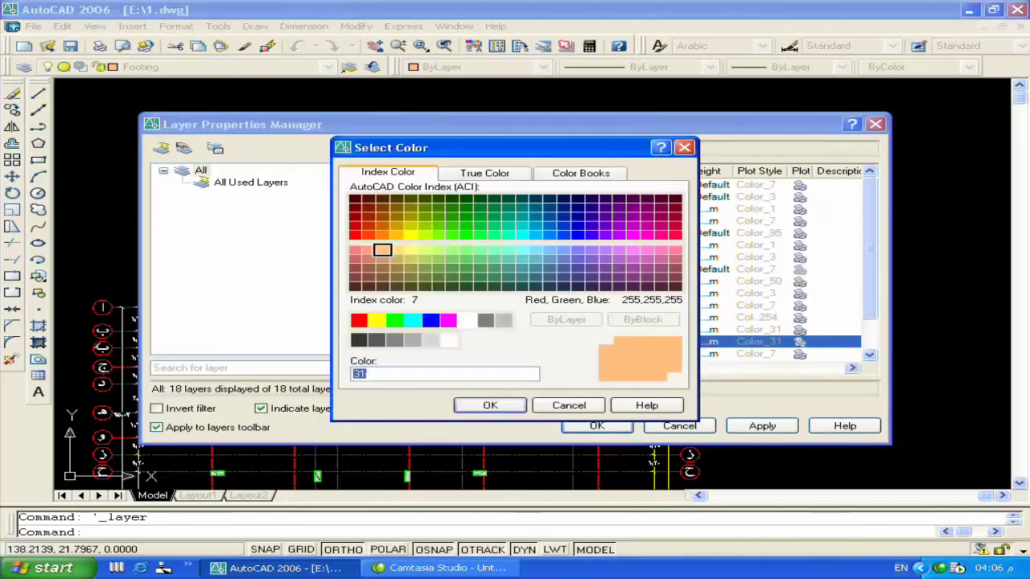
click(467, 320)
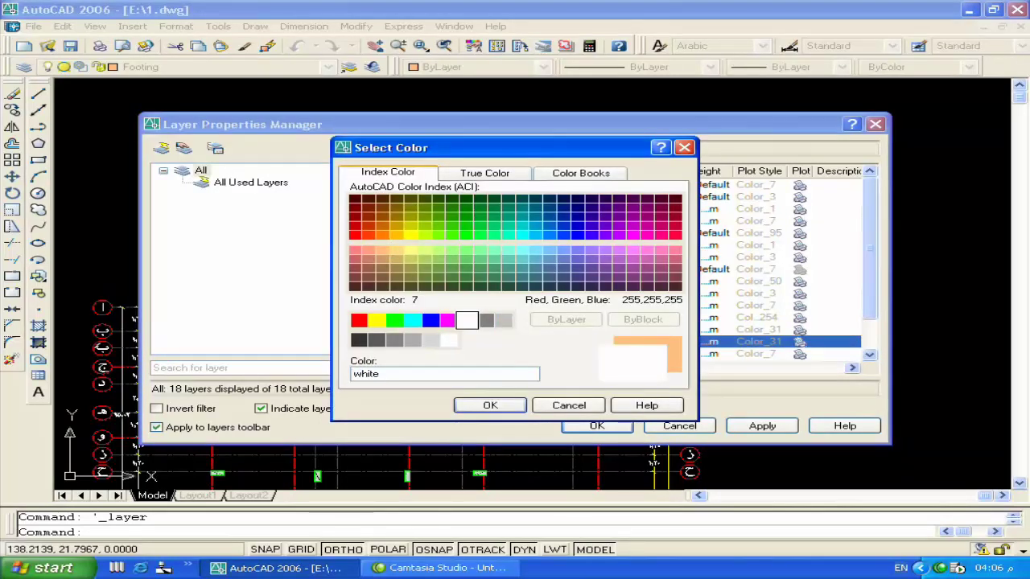
click(431, 320)
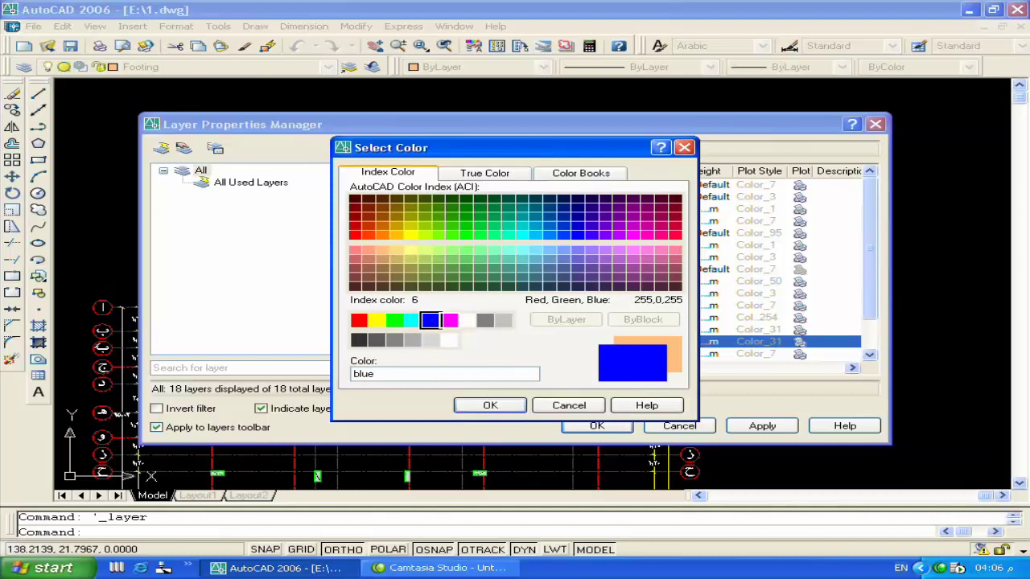
click(485, 320)
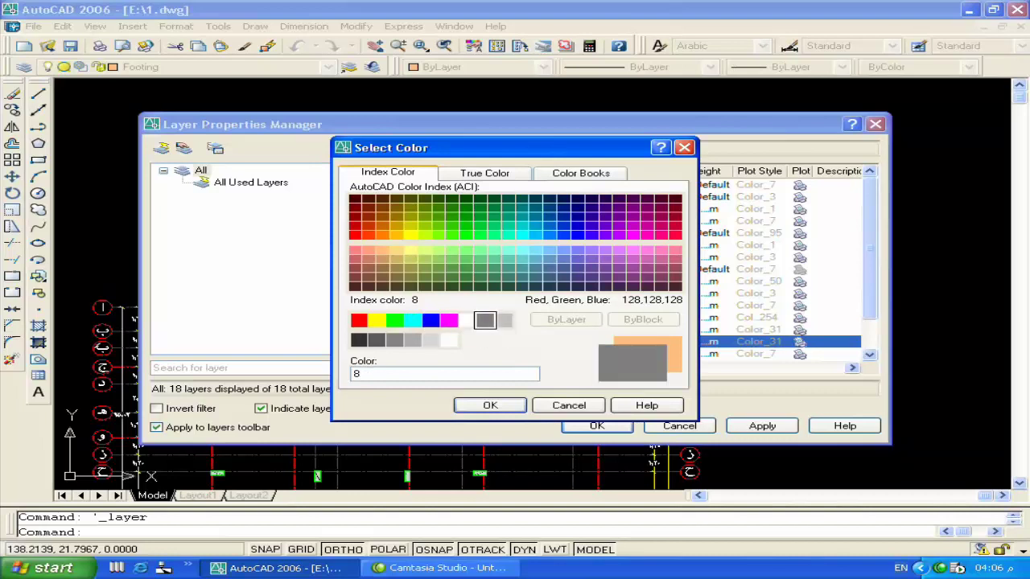
click(469, 322)
click(490, 405)
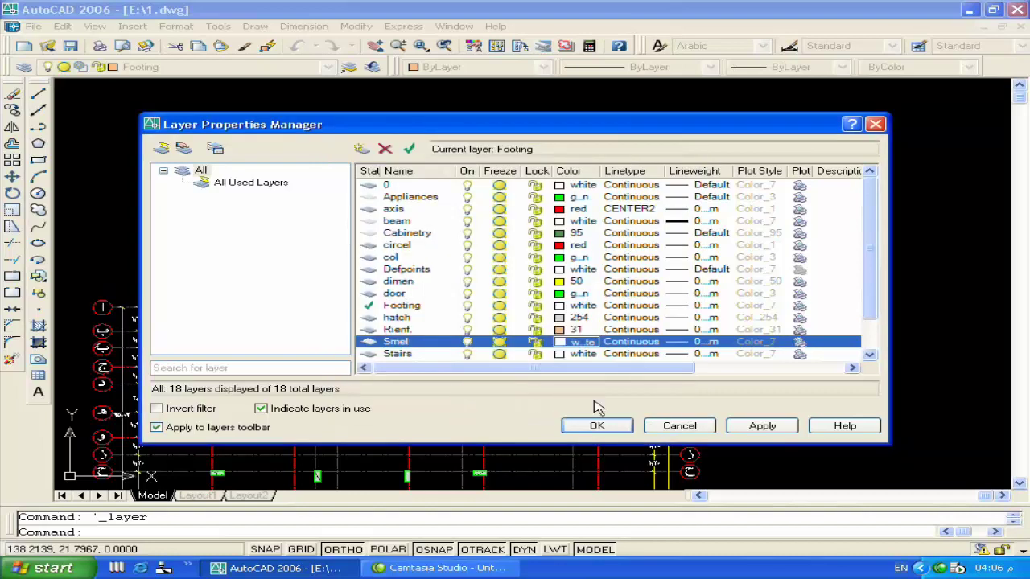
click(596, 425)
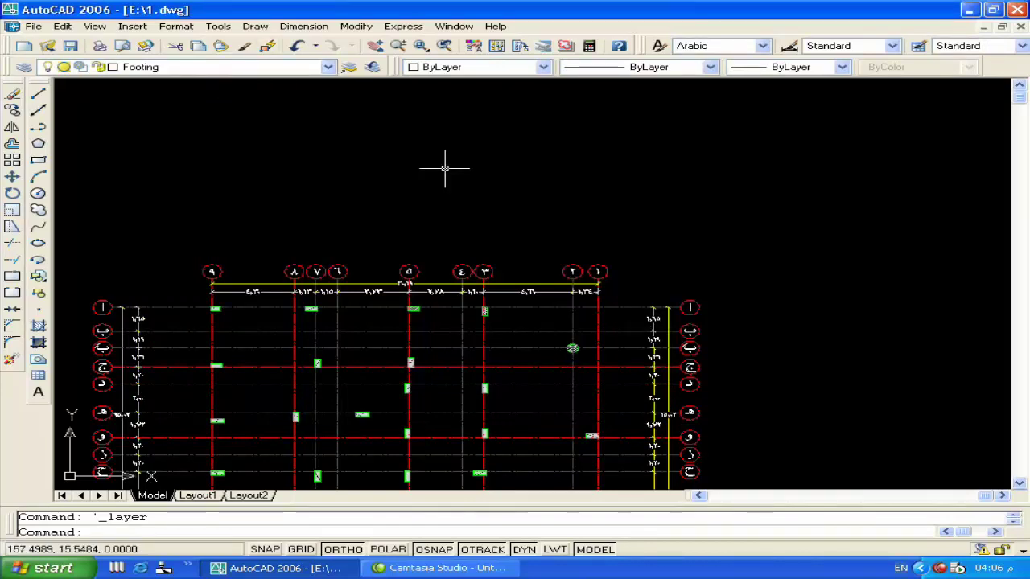
Draw the first footing rectangle, 1.5 by 1.5, above the grid plan
text(rec)
key(Return)
click(418, 211)
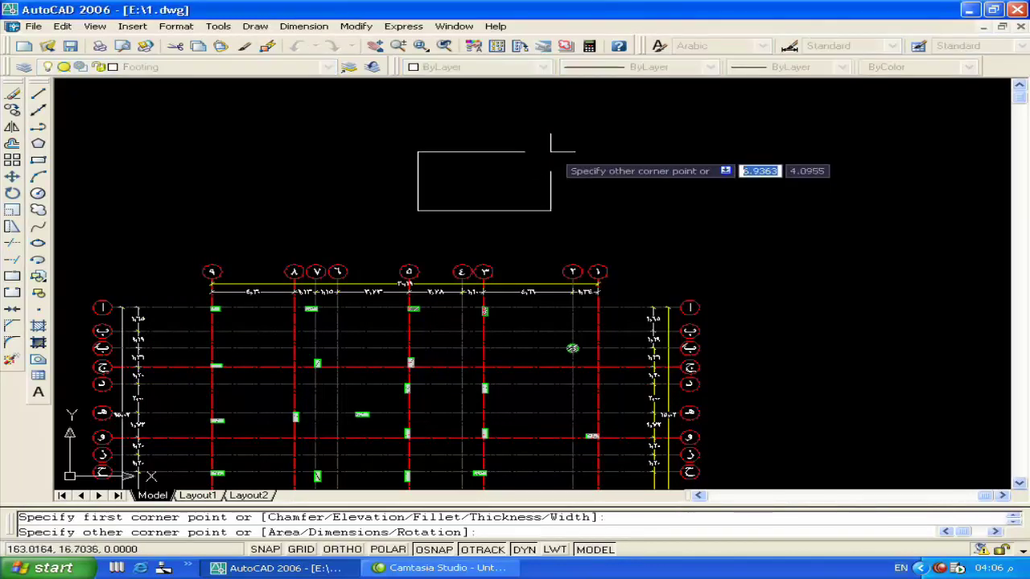
text(@)
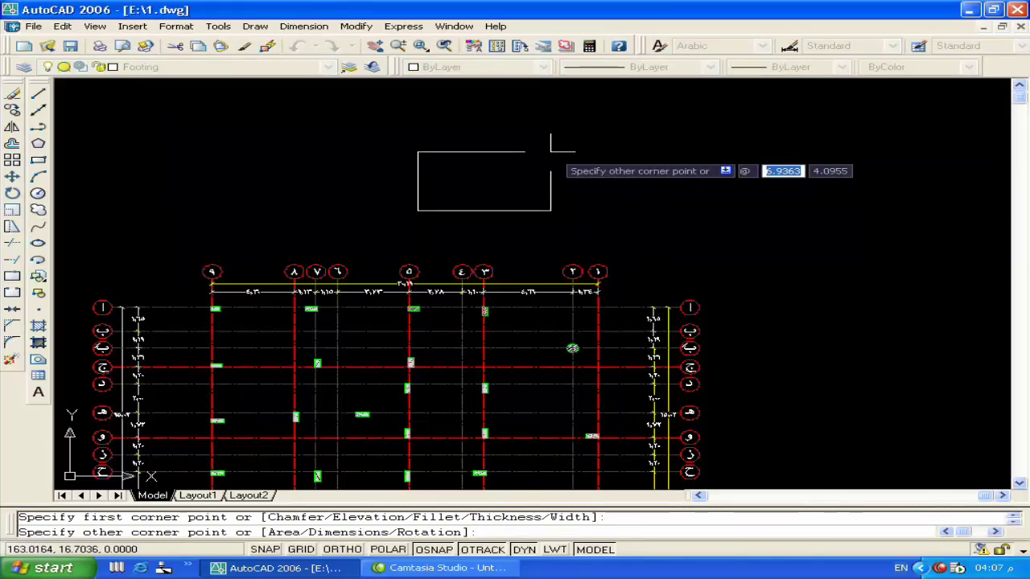
text(1.5)
key(Tab)
text(1.)
key(Return)
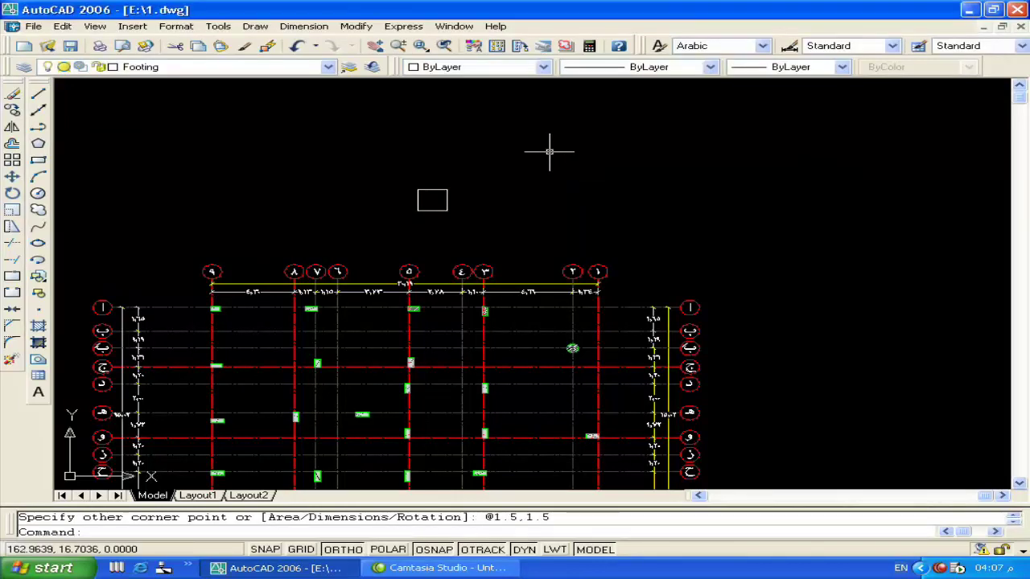
Draw two more footing rectangles, 2 by 1.25 and 2.4 by 2
key(Return)
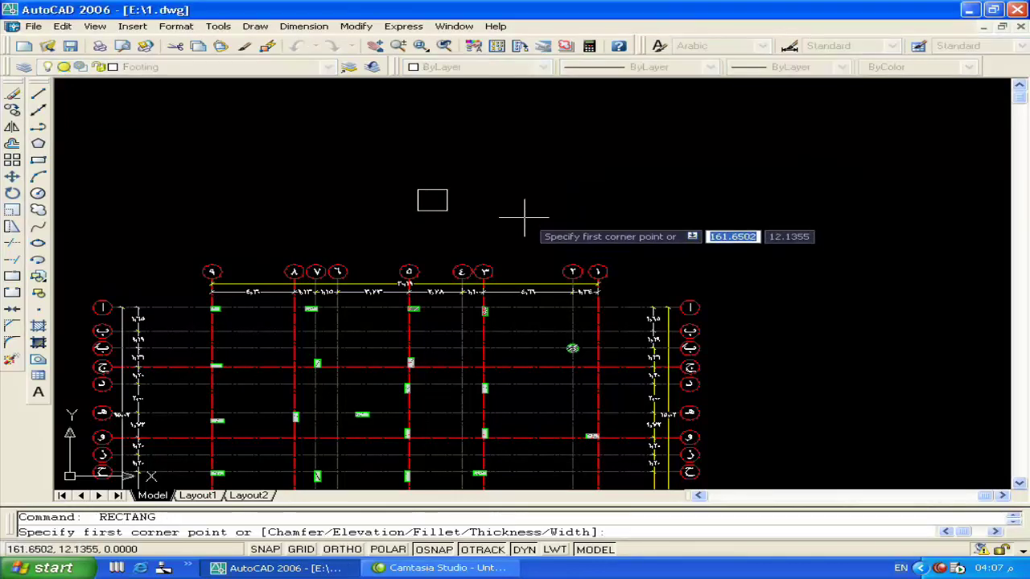
click(524, 217)
text(@)
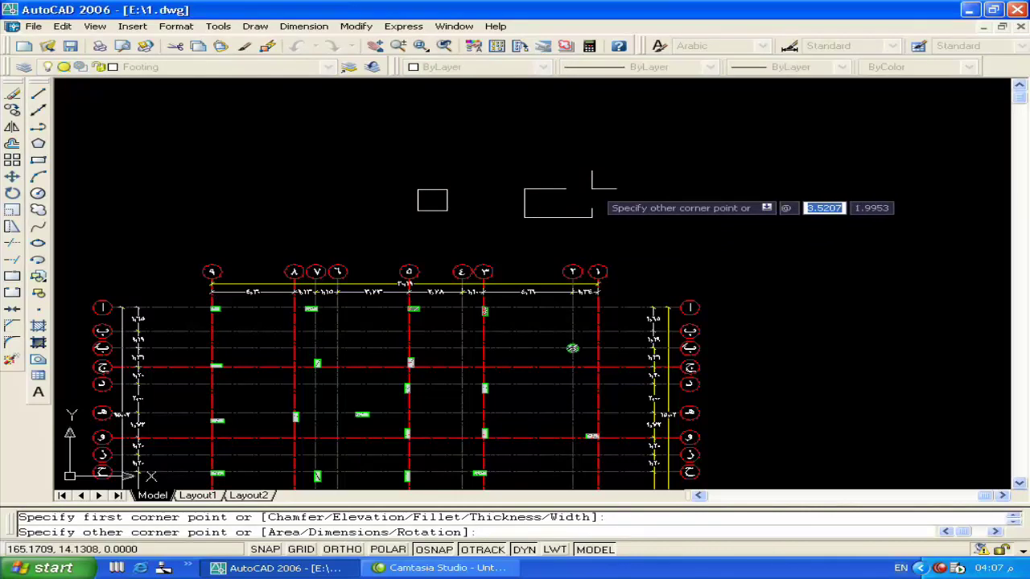
text(2)
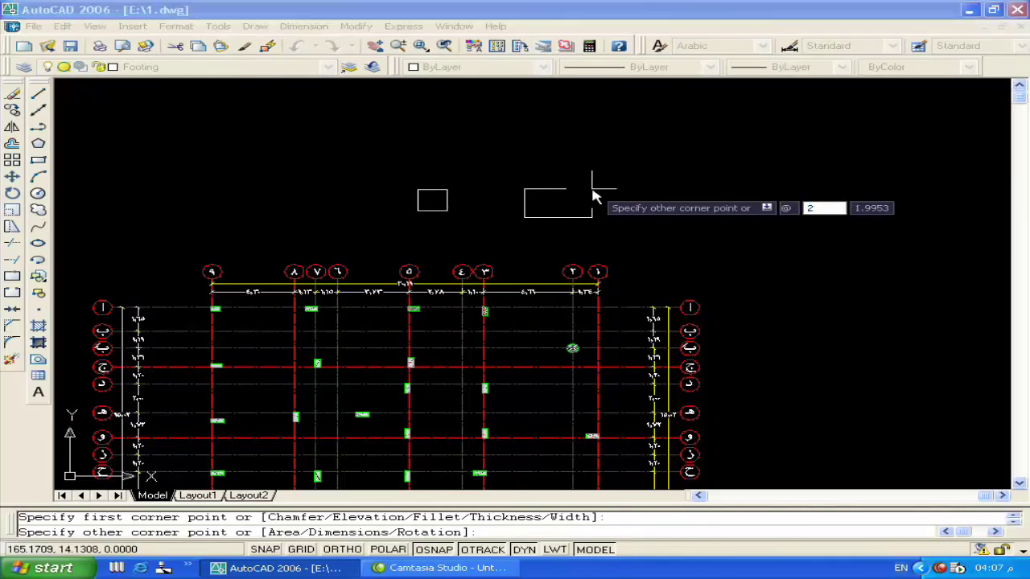
key(Tab)
text(125)
key(Return)
key(Return)
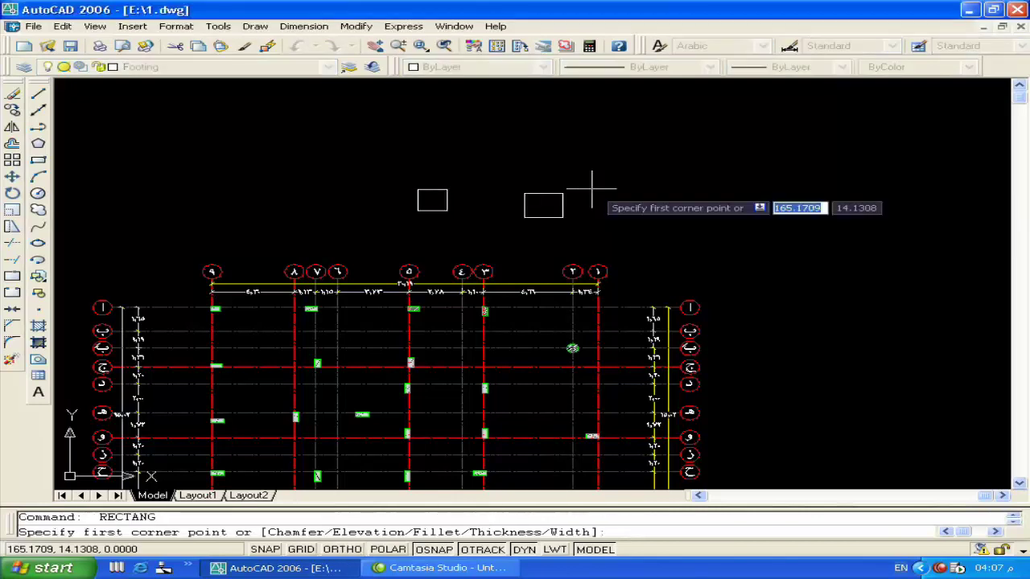
click(610, 215)
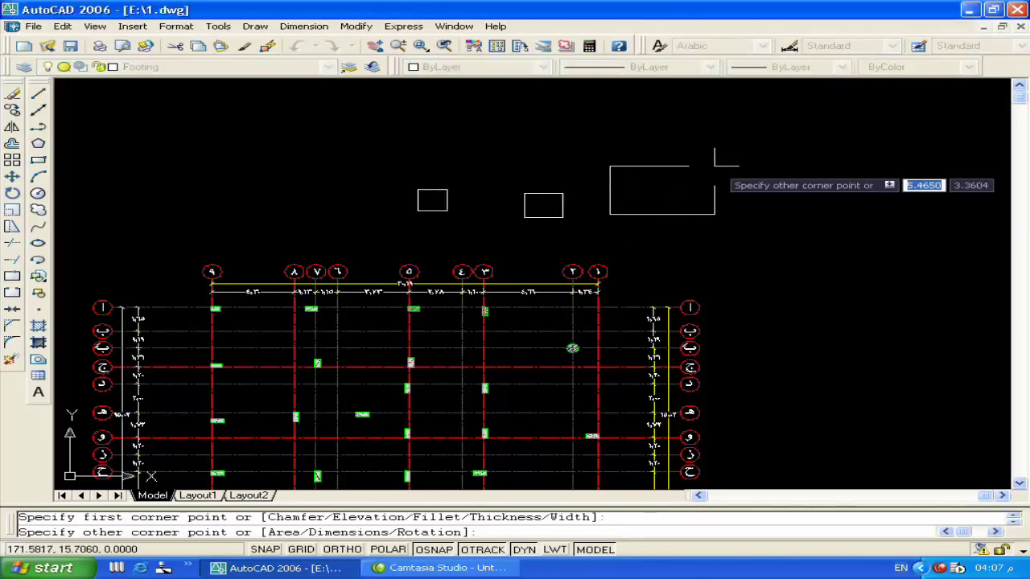
text(@)
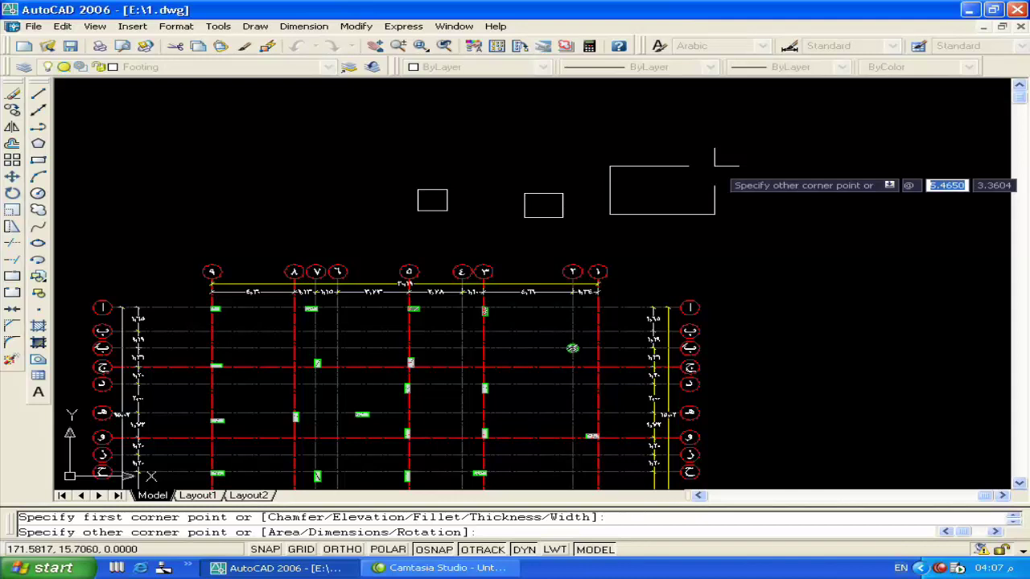
text(2.4)
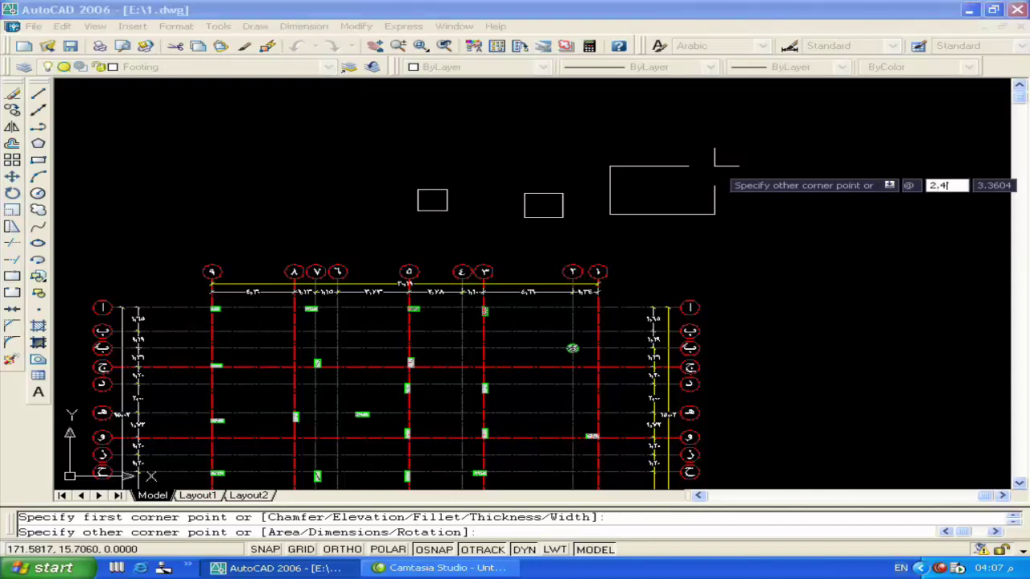
key(Tab)
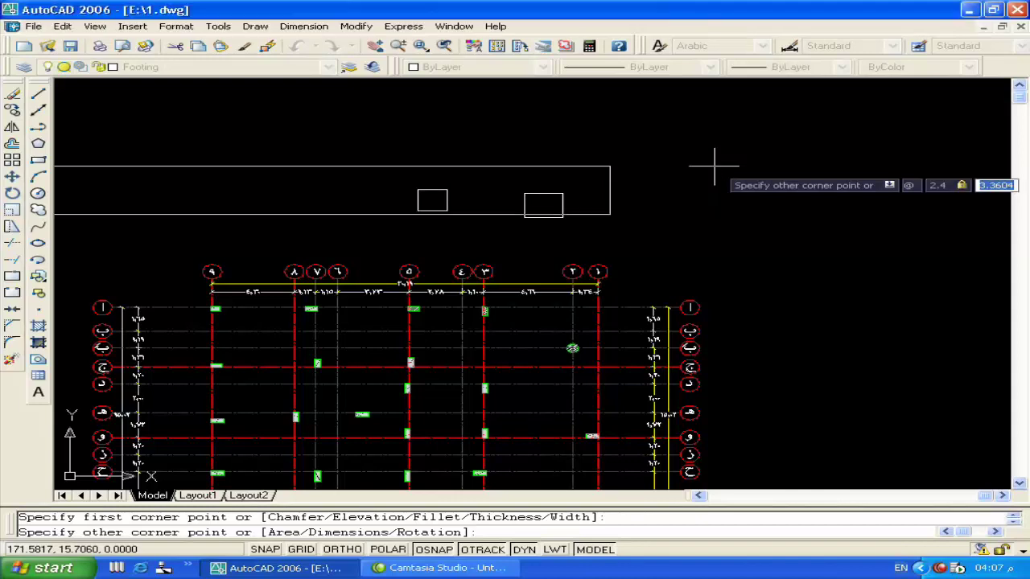
text(1.)
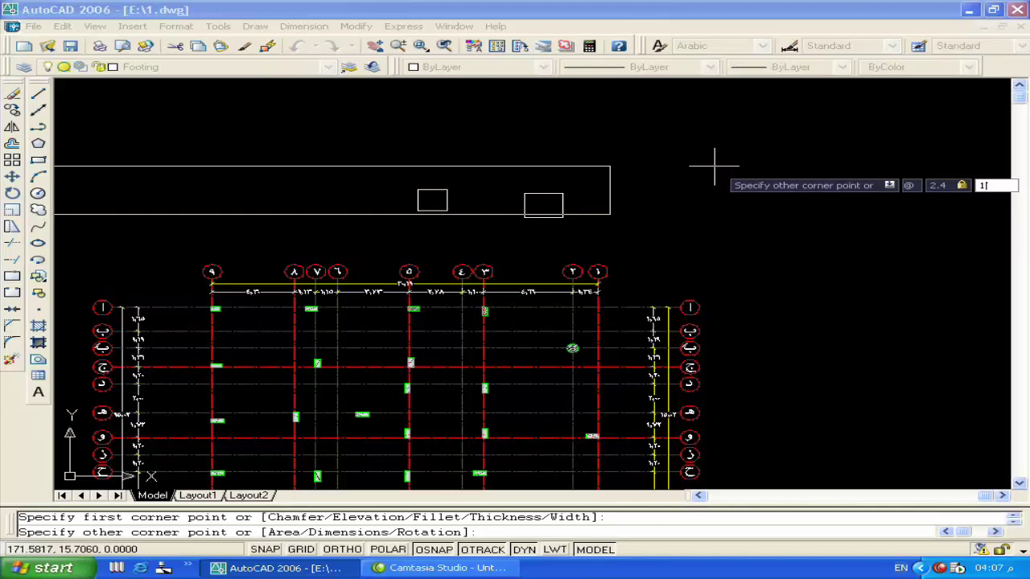
key(Return)
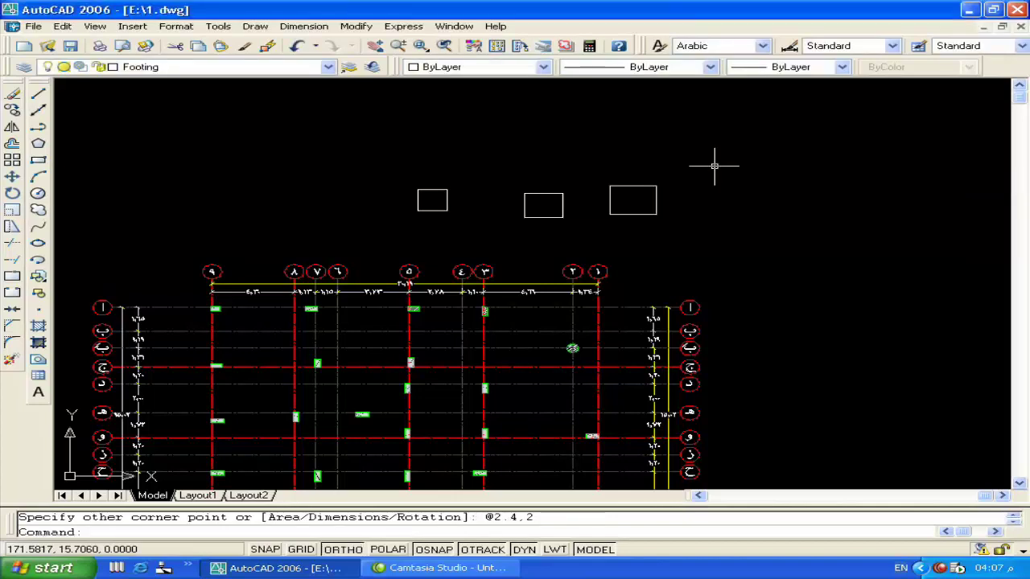
Select the ٤ grid bubble number and start copying it from a base point
scroll(661, 189, up, 2)
scroll(636, 229, up, 3)
middle_drag(763, 267, 879, 298)
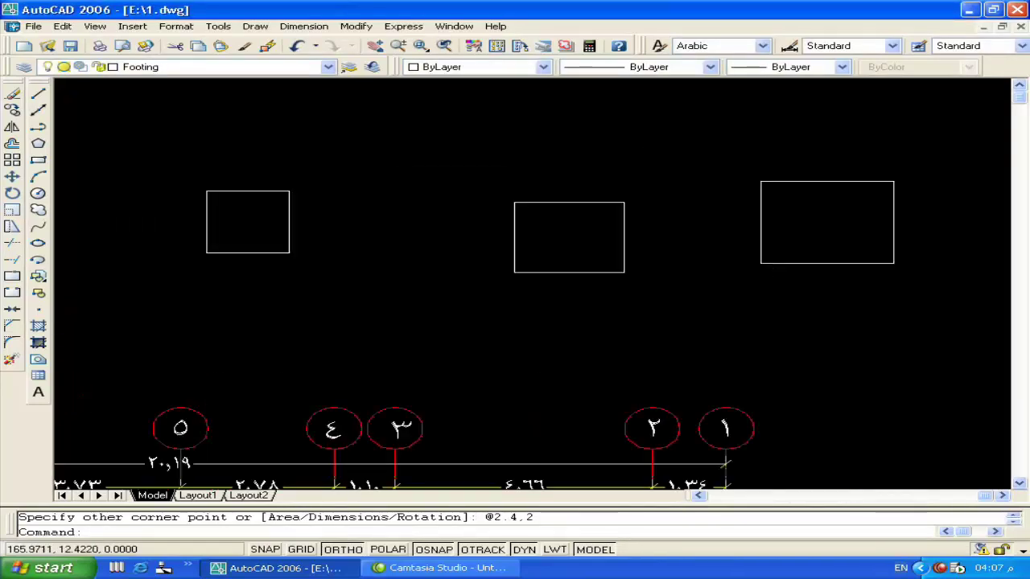
click(333, 432)
text(c)
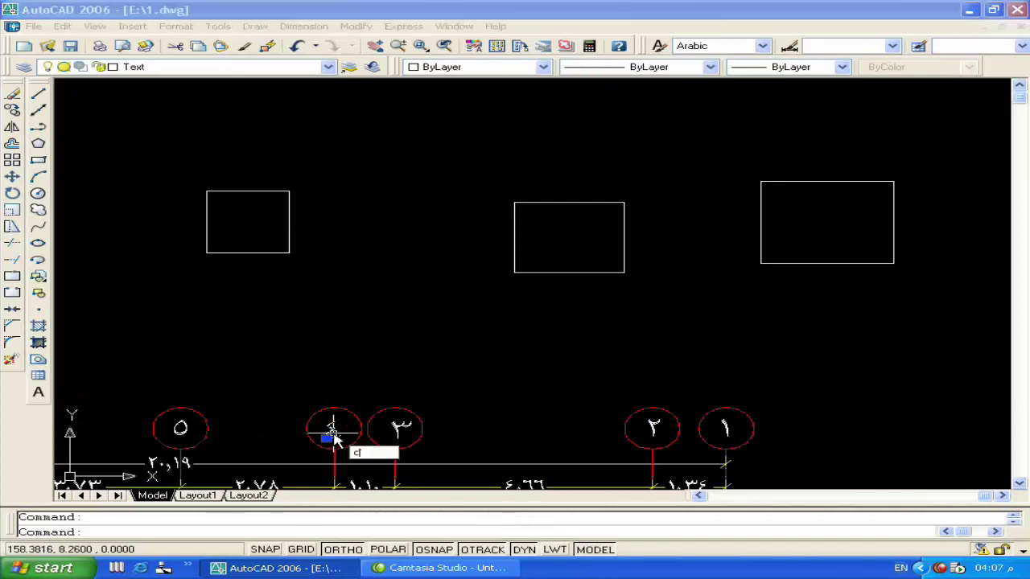
key(Return)
click(332, 427)
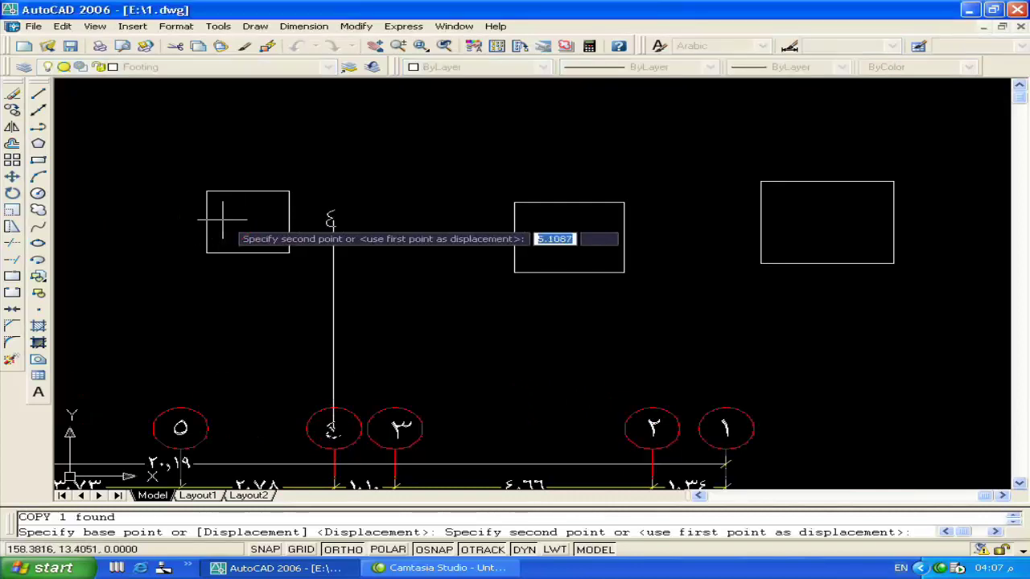
Place a copy of the ٤ text inside each of the three footings with Ortho off
key(F8)
click(225, 214)
click(546, 214)
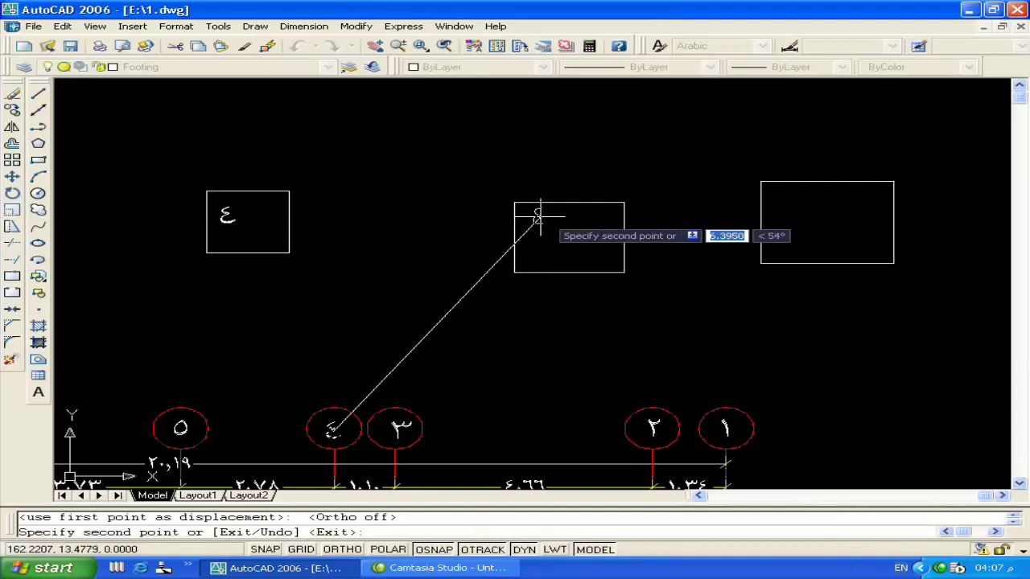
click(793, 207)
key(Return)
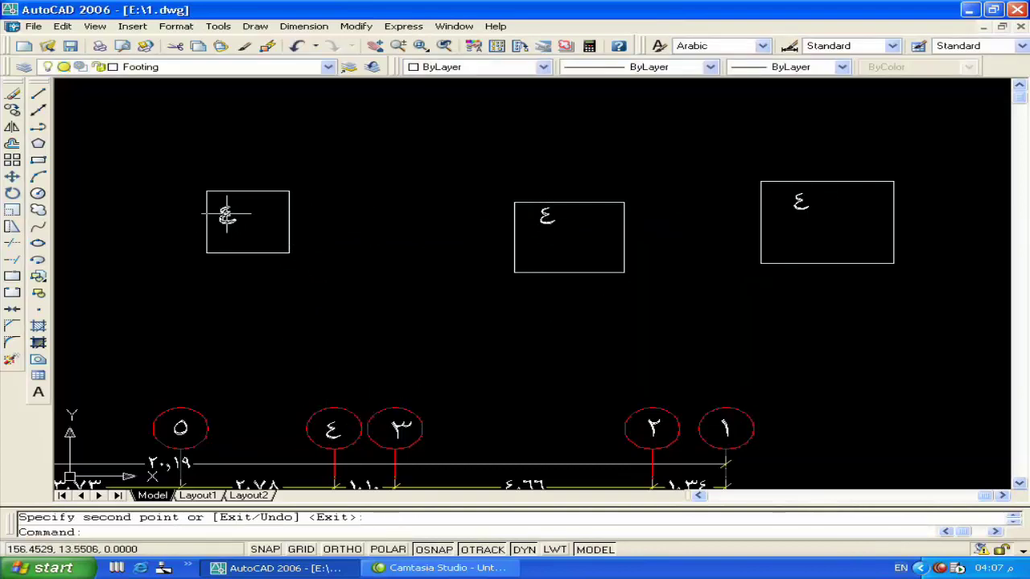
Edit the copied labels to read ق١, ق٢ and ق٣
click(225, 215)
double_click(228, 216)
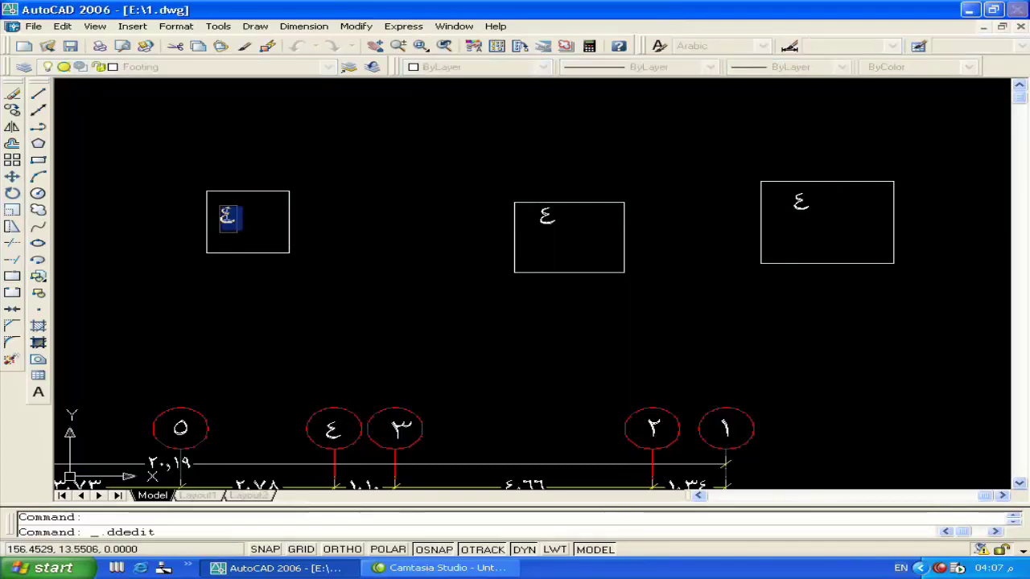
text(ق١)
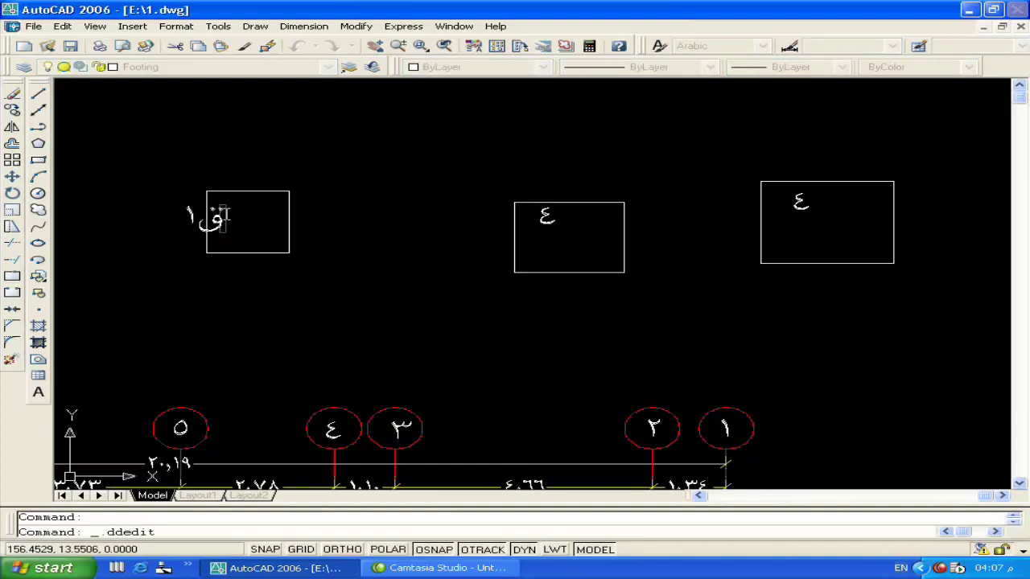
key(Return)
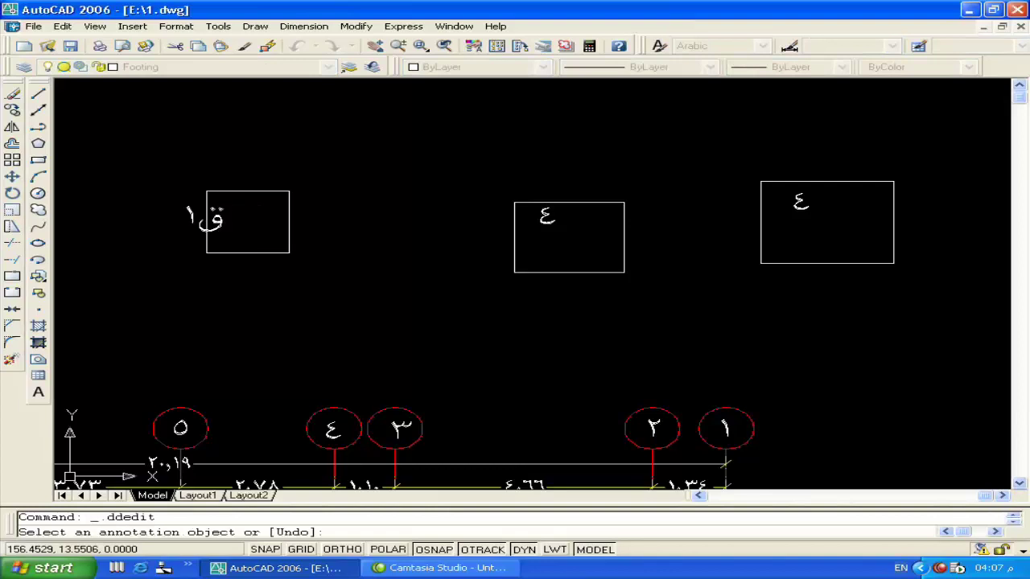
click(546, 217)
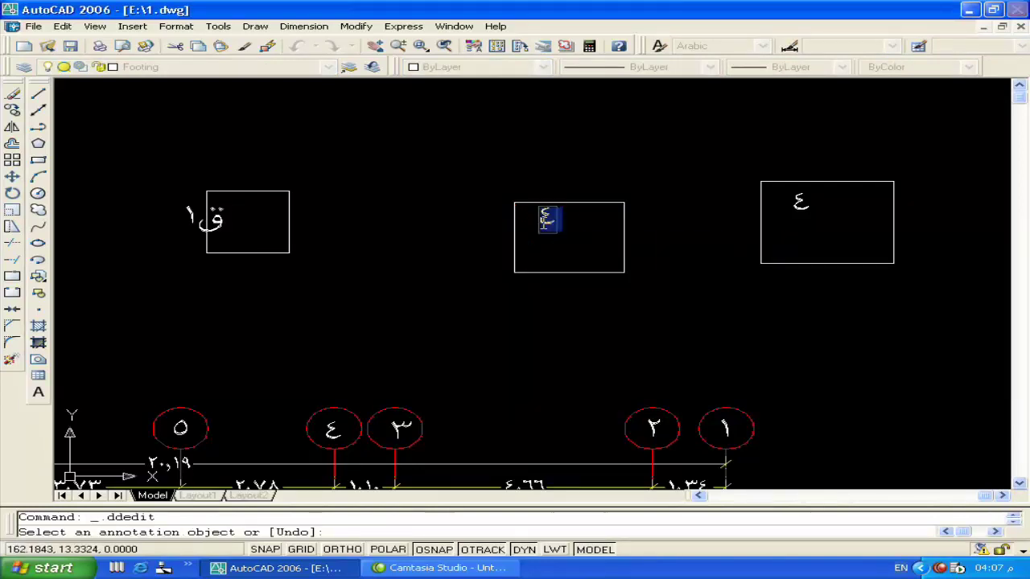
text(ق٢)
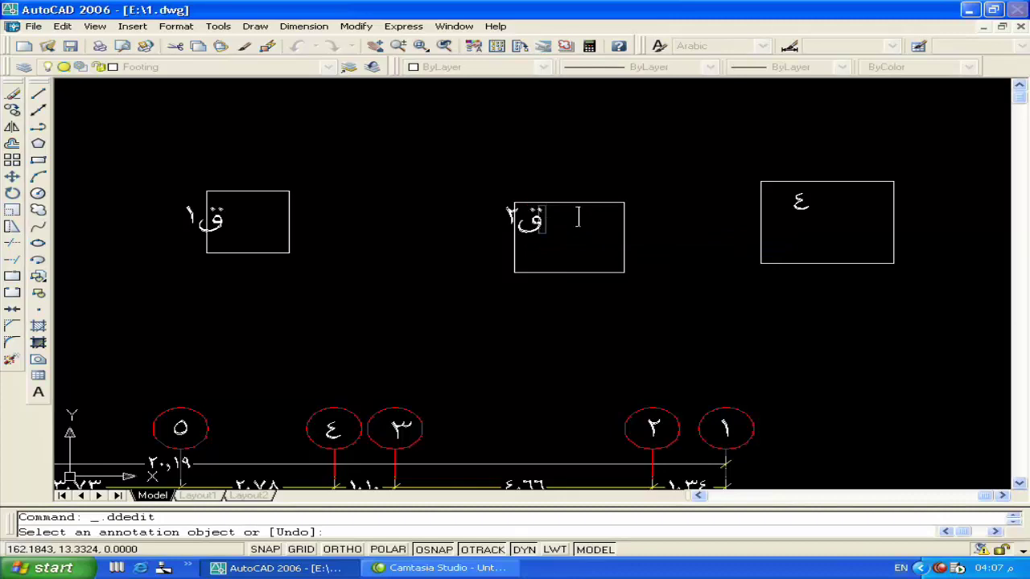
key(Return)
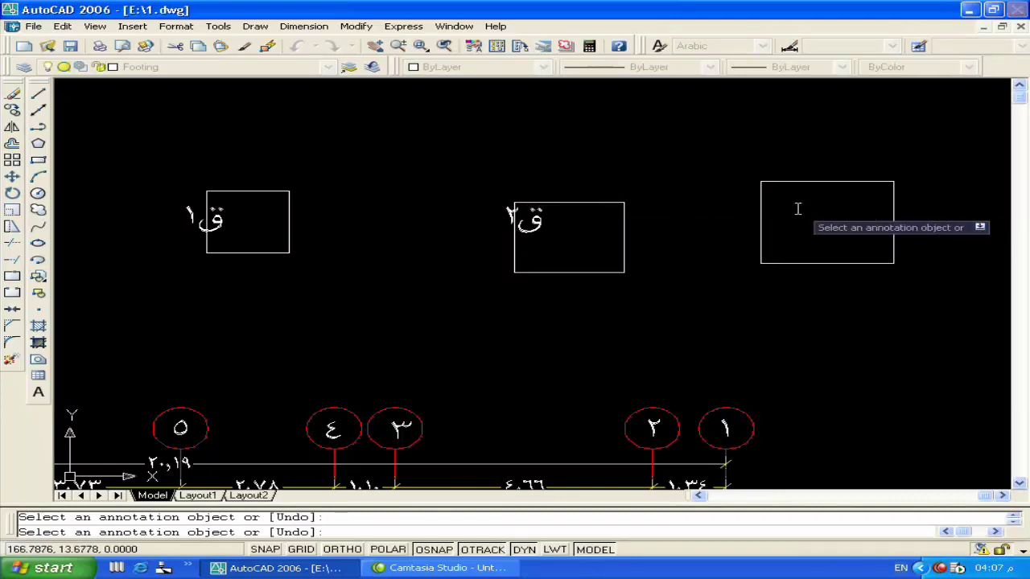
click(797, 208)
text(ق٣)
key(Return)
key(Escape)
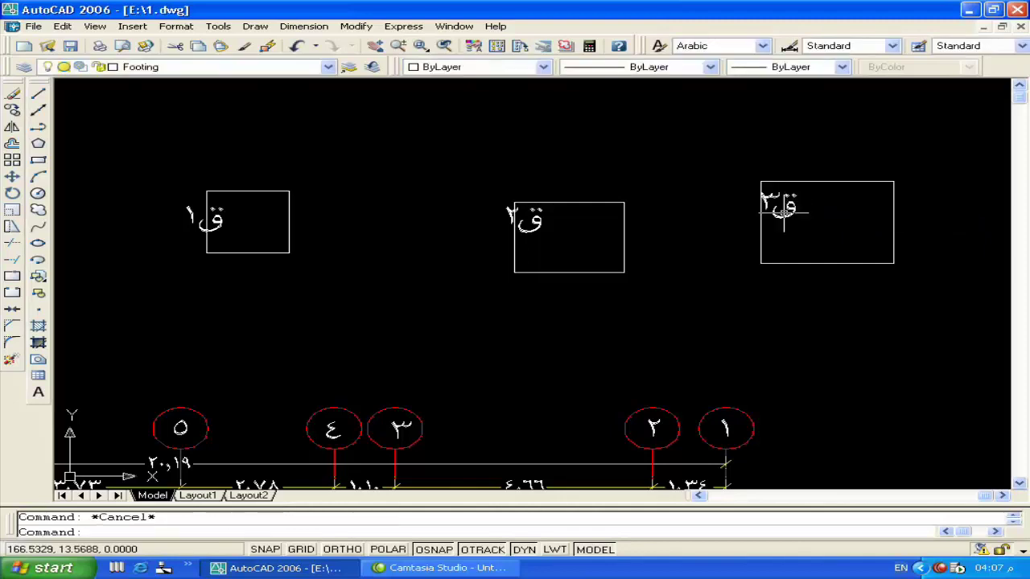
Move the ق٣ label into the third footing's upper-left corner
text(m)
key(Return)
click(788, 207)
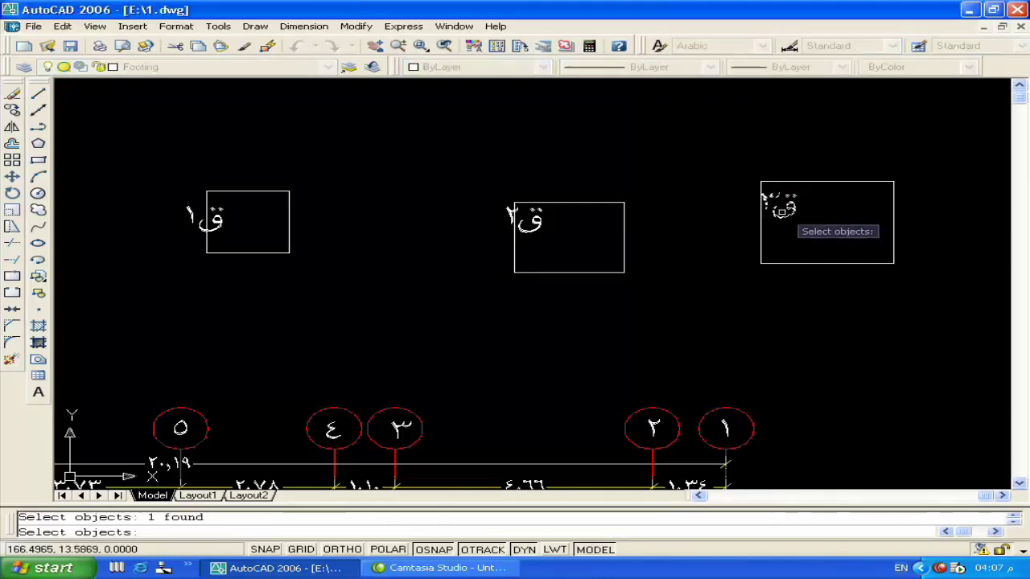
key(Return)
click(717, 236)
click(720, 229)
Move the ق٢ and ق١ labels into their footings' upper-left corners
key(Return)
click(526, 222)
key(Return)
click(444, 255)
key(Return)
click(213, 219)
right_click(111, 252)
click(118, 256)
click(138, 248)
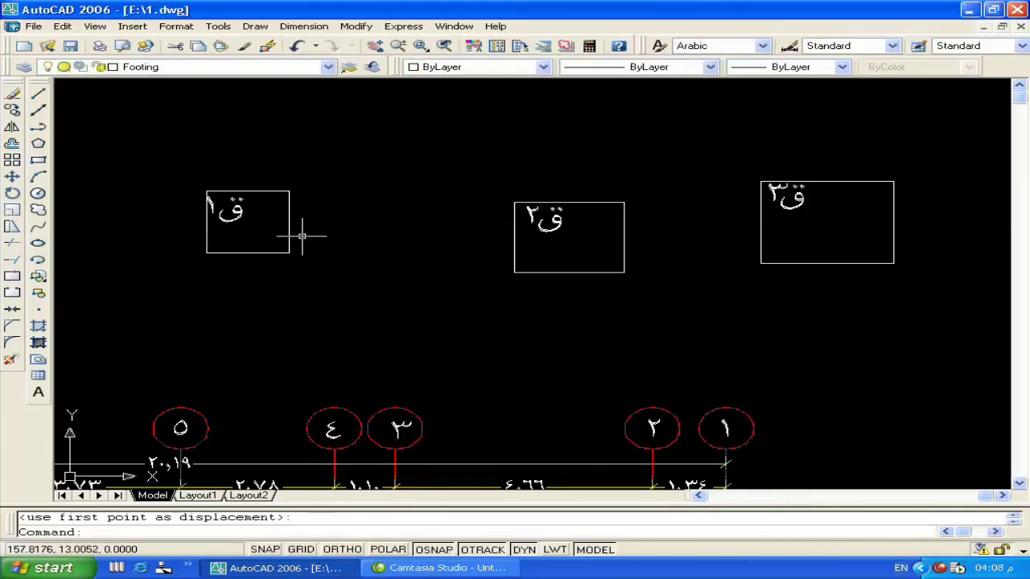
Draw top-right to bottom-left diagonals across each of the three footing boxes
text(l)
key(Return)
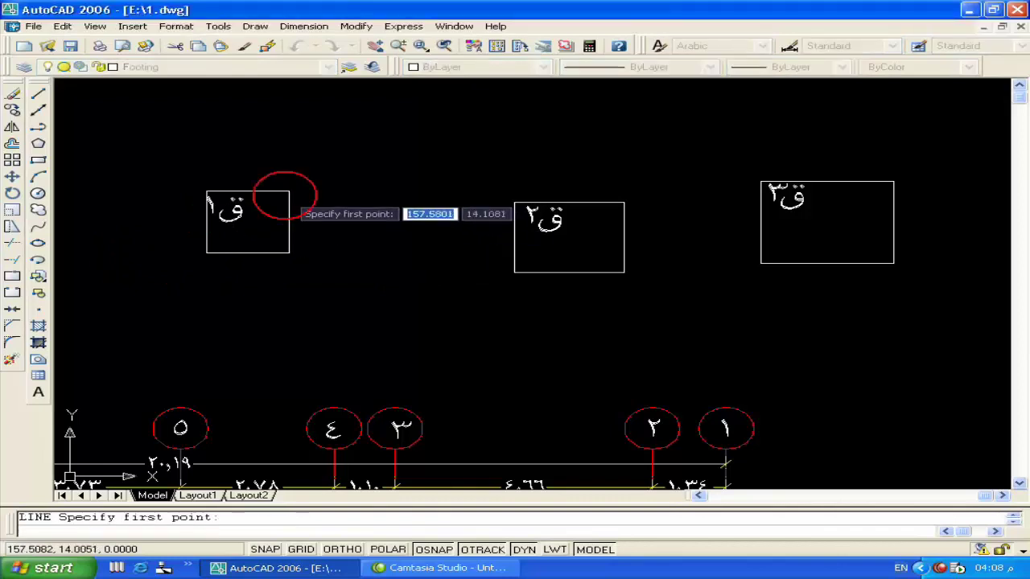
click(289, 192)
click(207, 252)
key(Return)
key(Return)
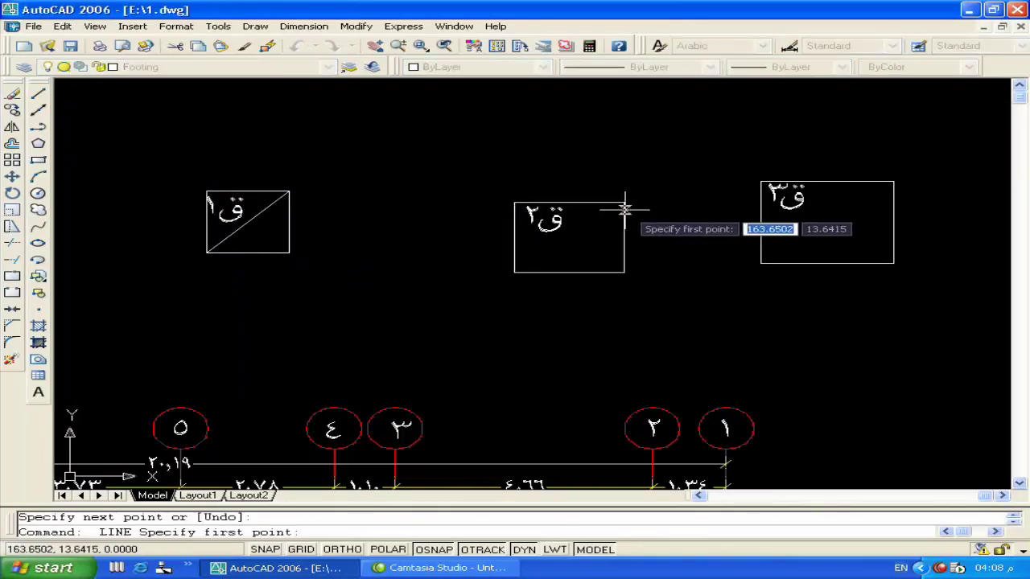
click(623, 203)
click(514, 272)
key(Return)
key(Return)
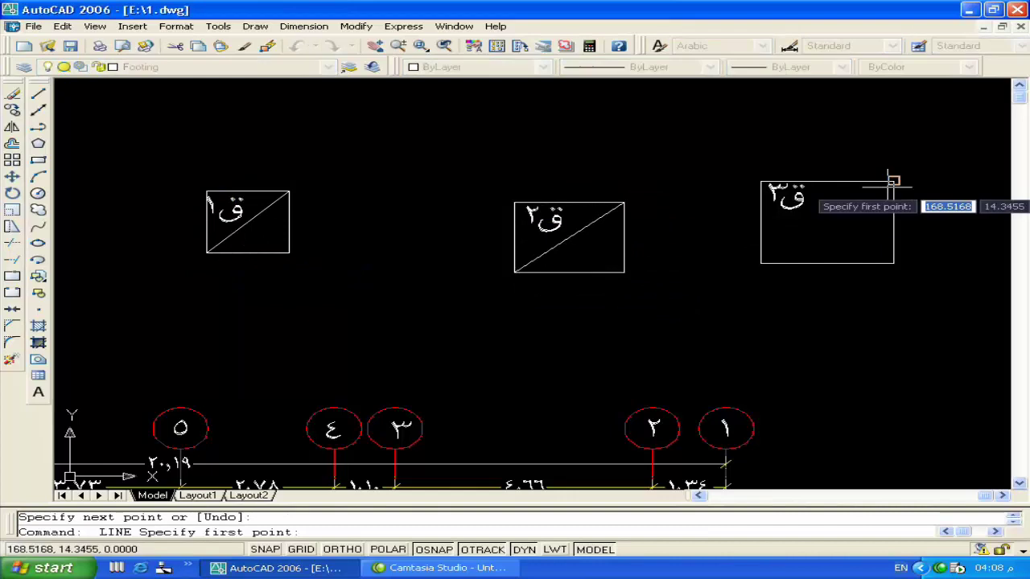
click(893, 182)
click(761, 263)
key(Return)
Make Footing the current layer
scroll(747, 202, down, 3)
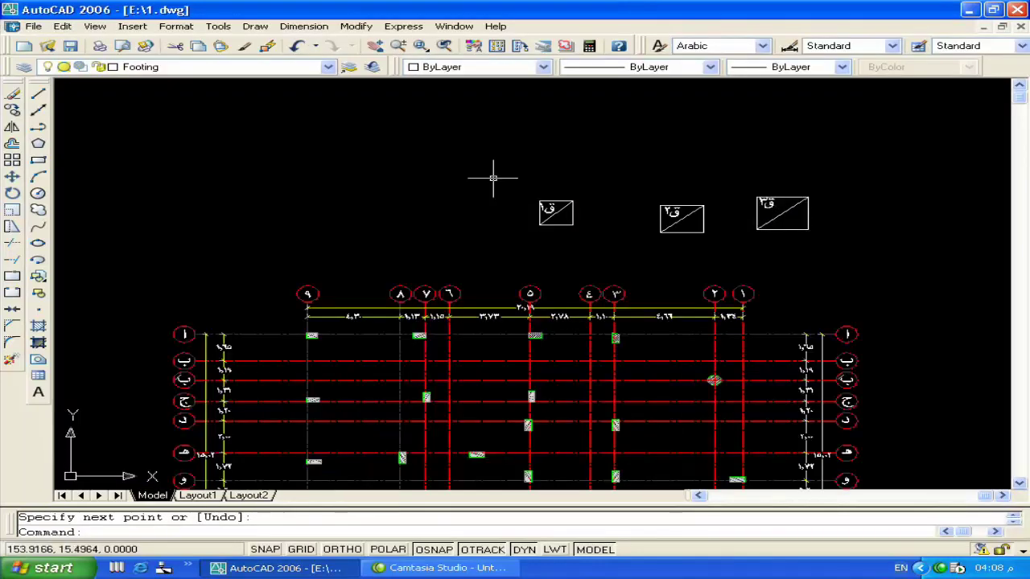
click(327, 67)
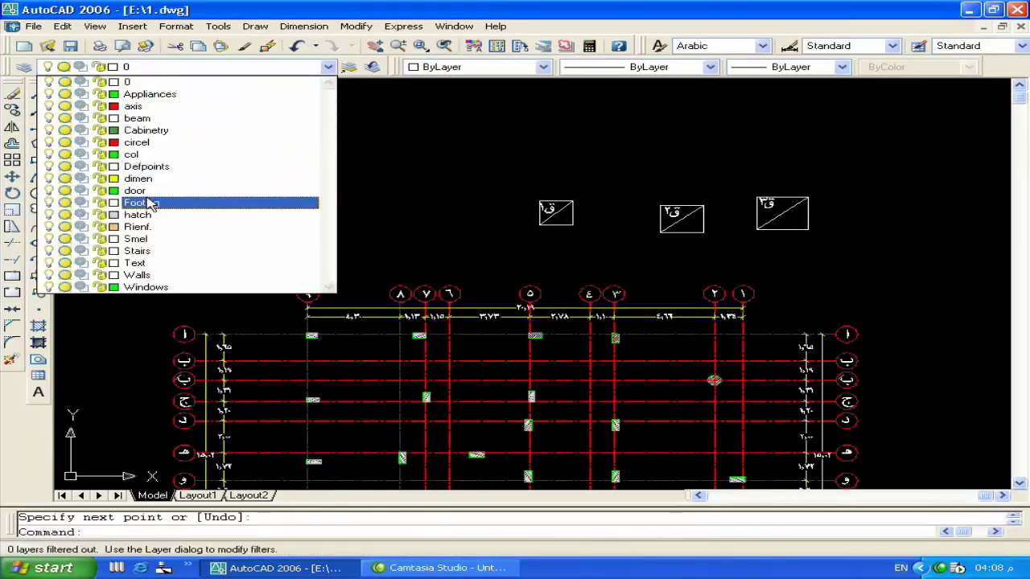
click(48, 207)
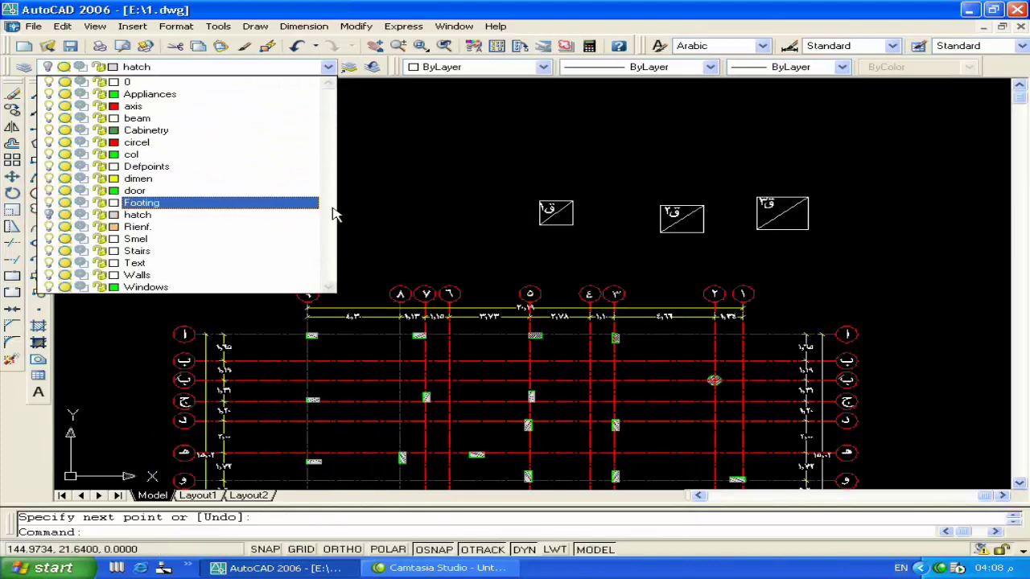
click(418, 226)
Zoom to the grid-9 footing and draw its top-right to bottom-left diagonal line
scroll(349, 333, up, 2)
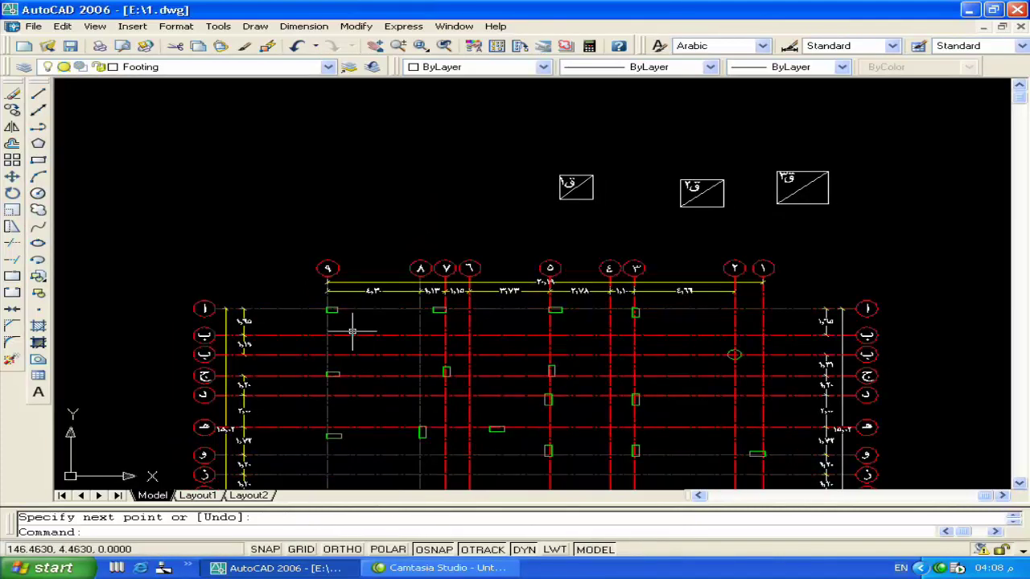
scroll(424, 299, up, 3)
scroll(426, 299, up, 2)
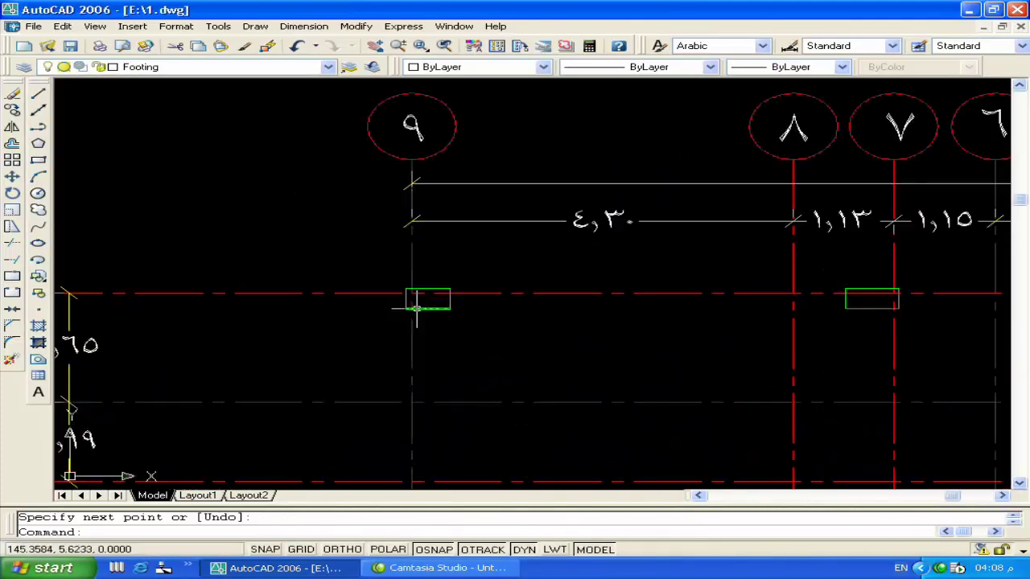
scroll(443, 301, up, 2)
text(l)
key(Return)
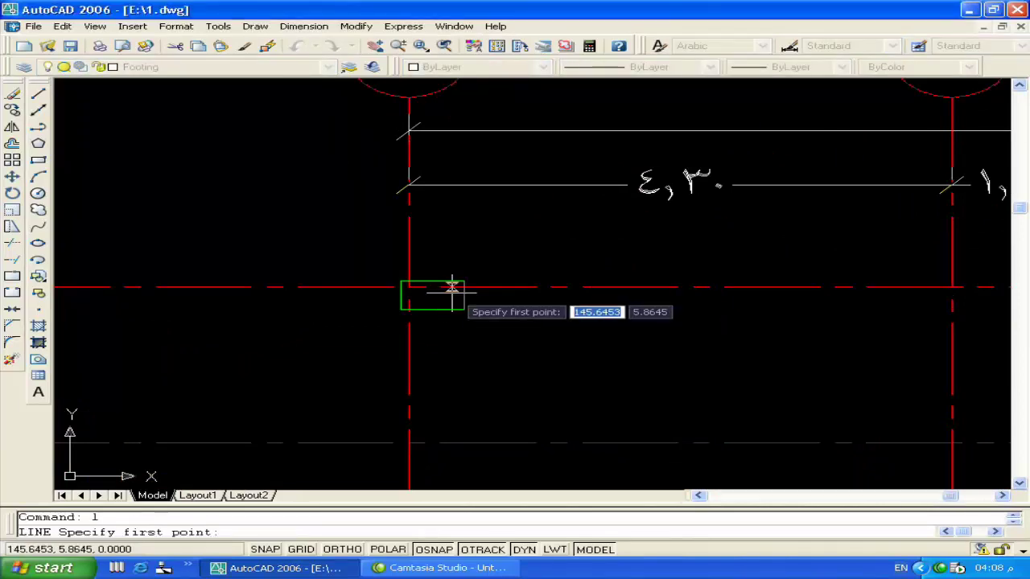
scroll(452, 287, up, 3)
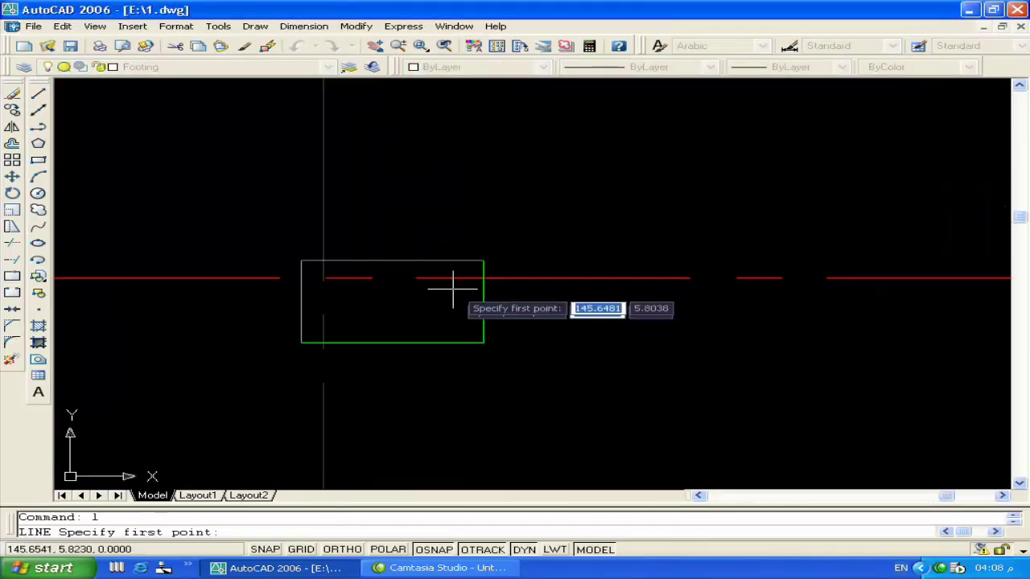
click(483, 262)
click(300, 343)
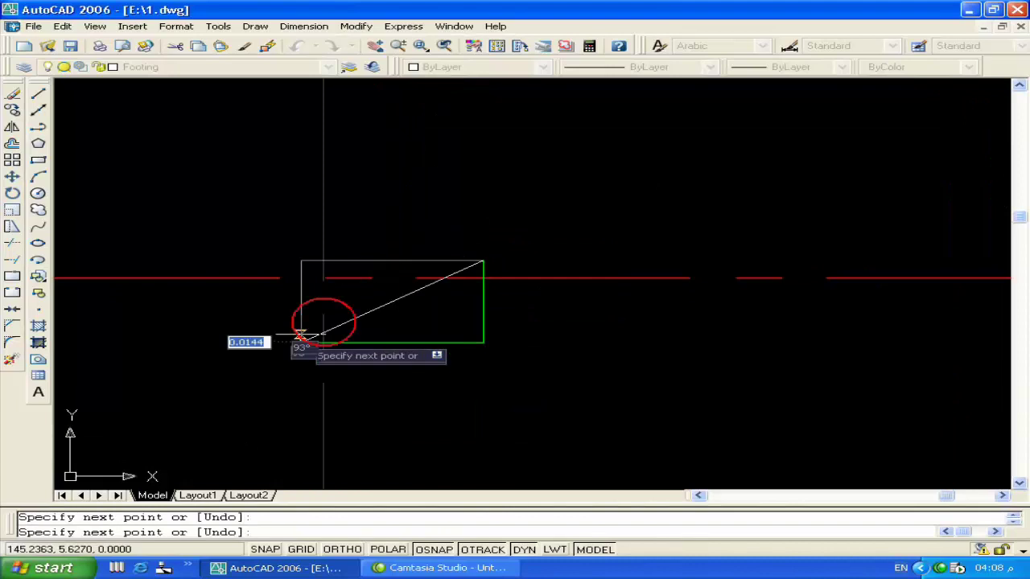
key(Return)
scroll(410, 249, down, 3)
scroll(410, 242, down, 2)
scroll(458, 274, up, 2)
scroll(460, 274, down, 3)
click(681, 159)
Copy the ق١ label box with its text onto the grid-9 footing
click(552, 223)
text(co)
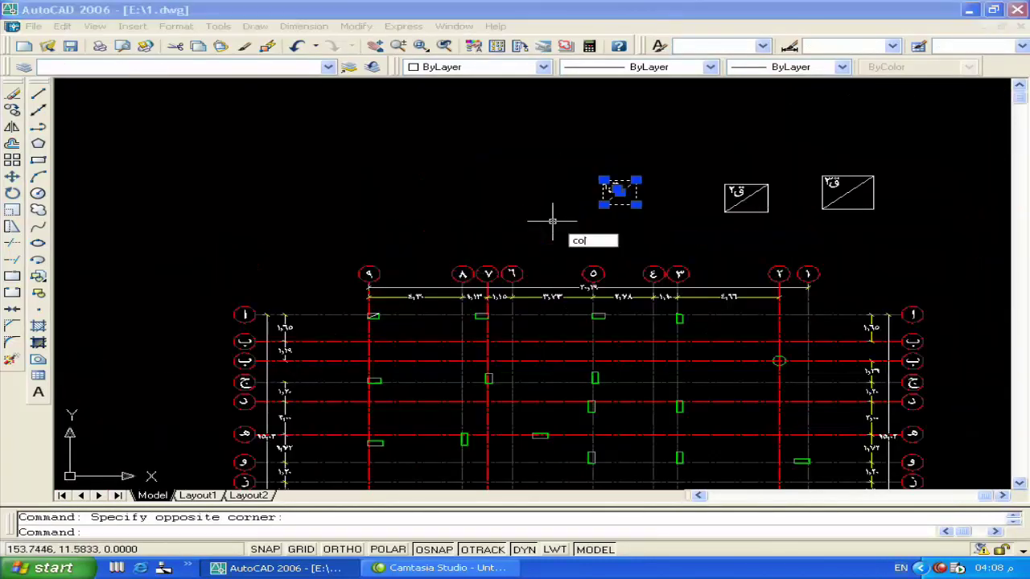
key(Return)
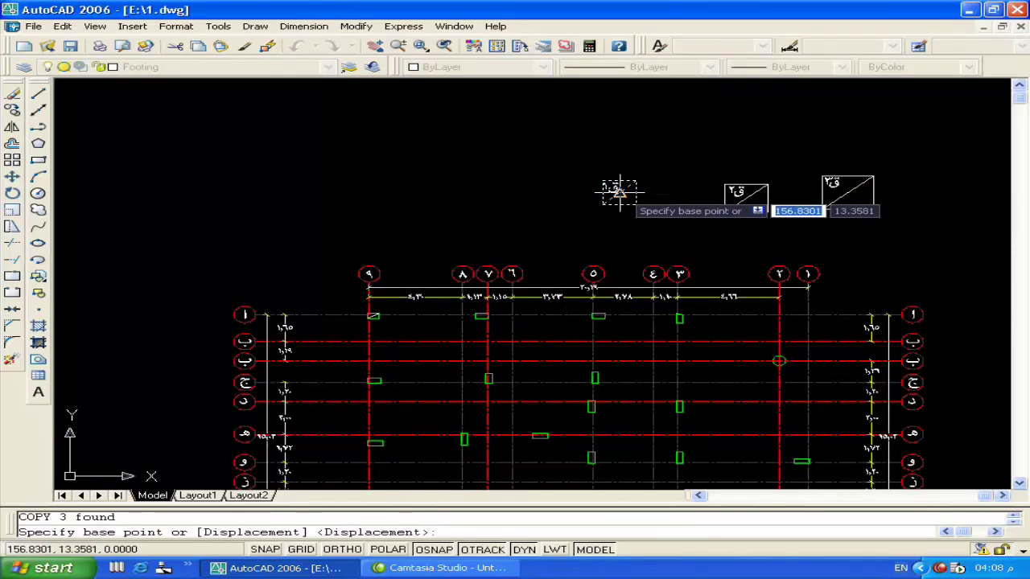
click(618, 191)
scroll(403, 271, up, 3)
scroll(333, 322, up, 3)
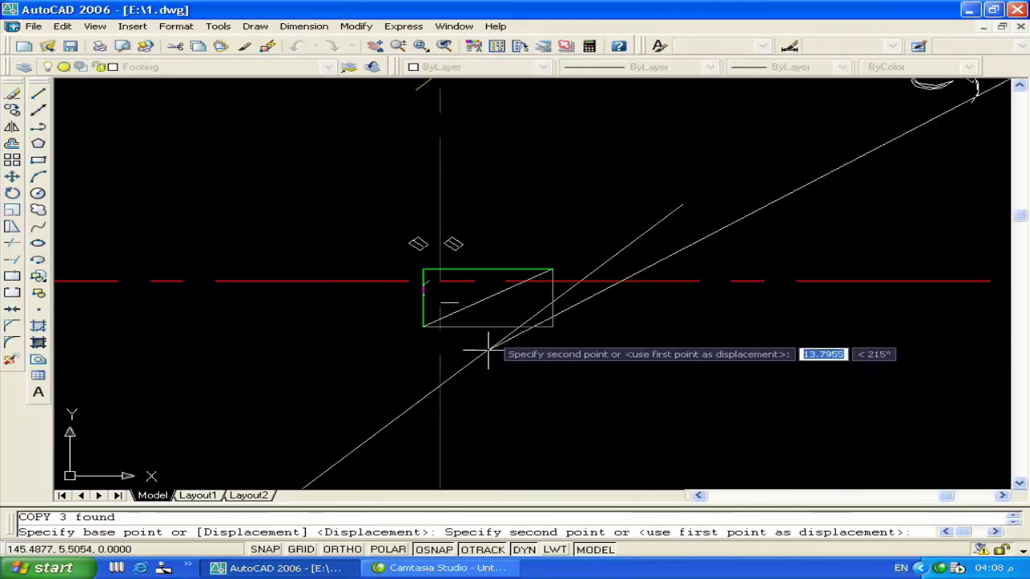
click(488, 308)
scroll(488, 297, down, 1)
key(Return)
scroll(521, 266, down, 3)
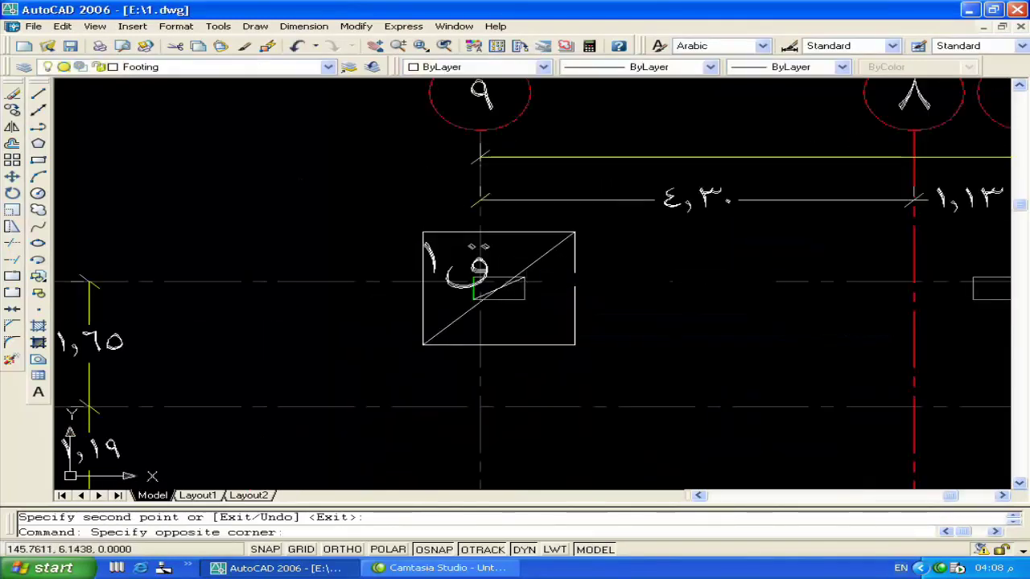
Delete the diagonal line inside the copied label box
click(528, 262)
click(543, 250)
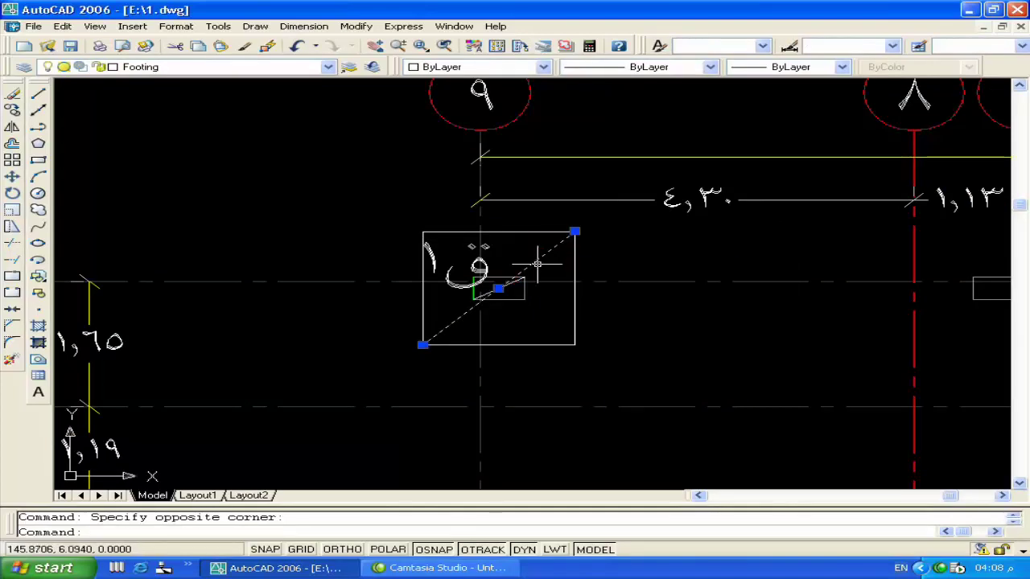
scroll(537, 264, up, 2)
key(Delete)
scroll(501, 292, down, 3)
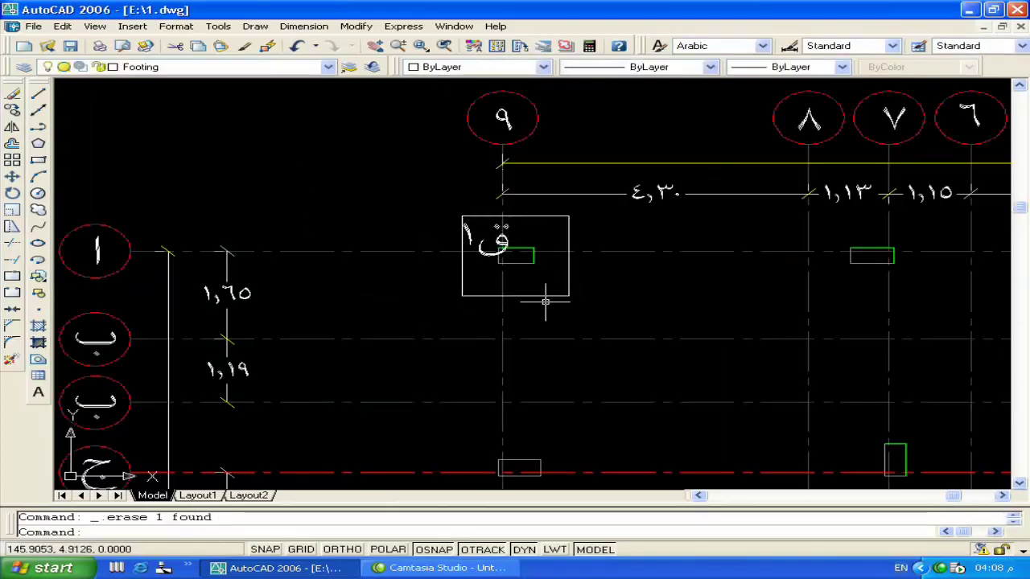
middle_drag(546, 302, 441, 300)
Change the copied ق١ label text height to 0.2 in Properties
scroll(352, 231, up, 5)
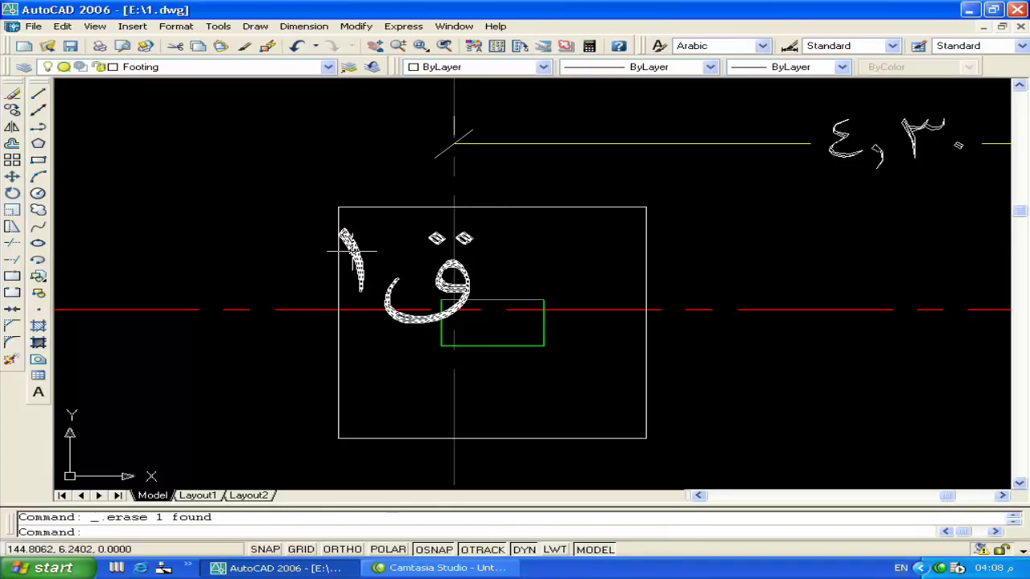
click(352, 251)
click(352, 28)
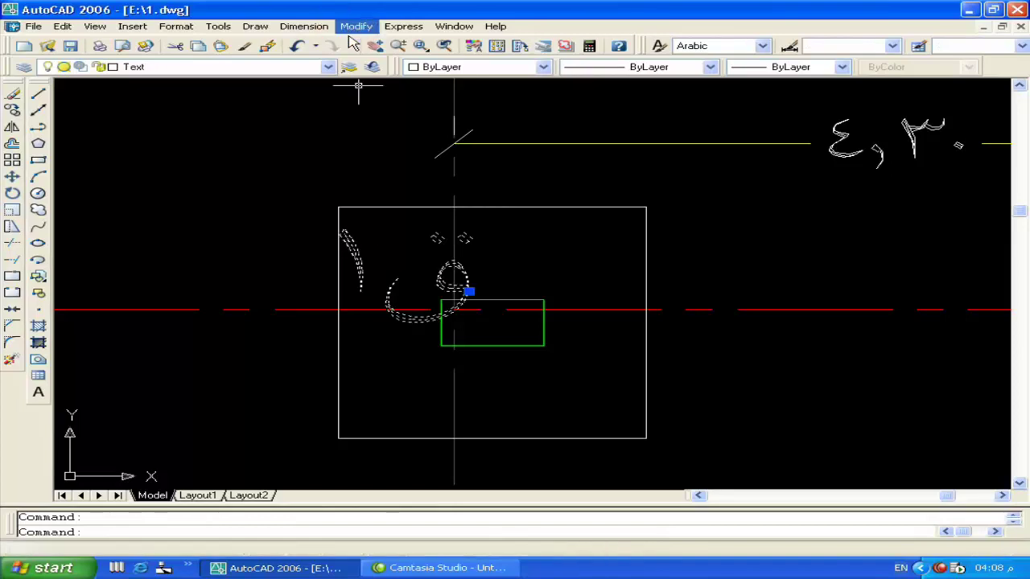
click(352, 41)
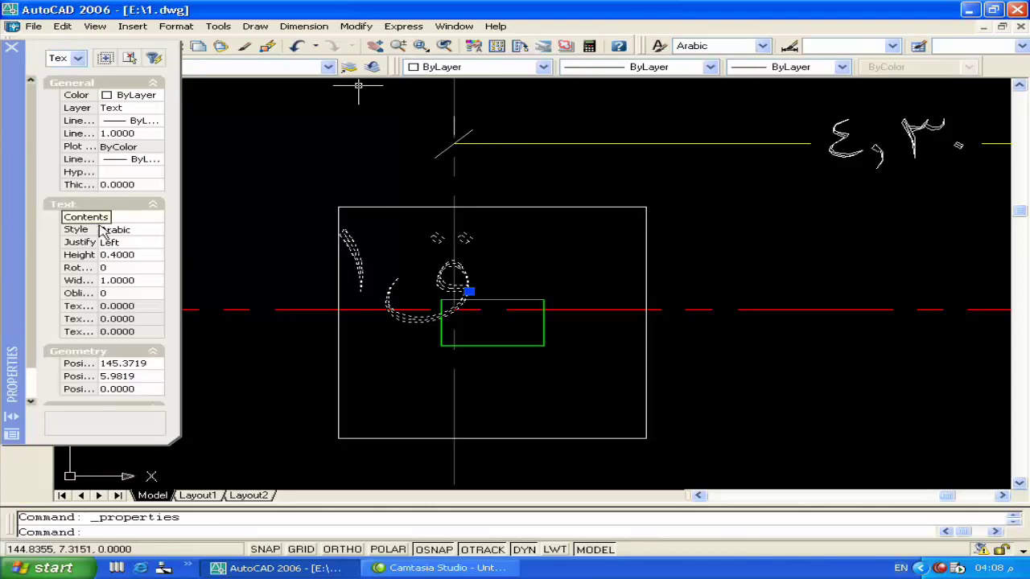
click(127, 255)
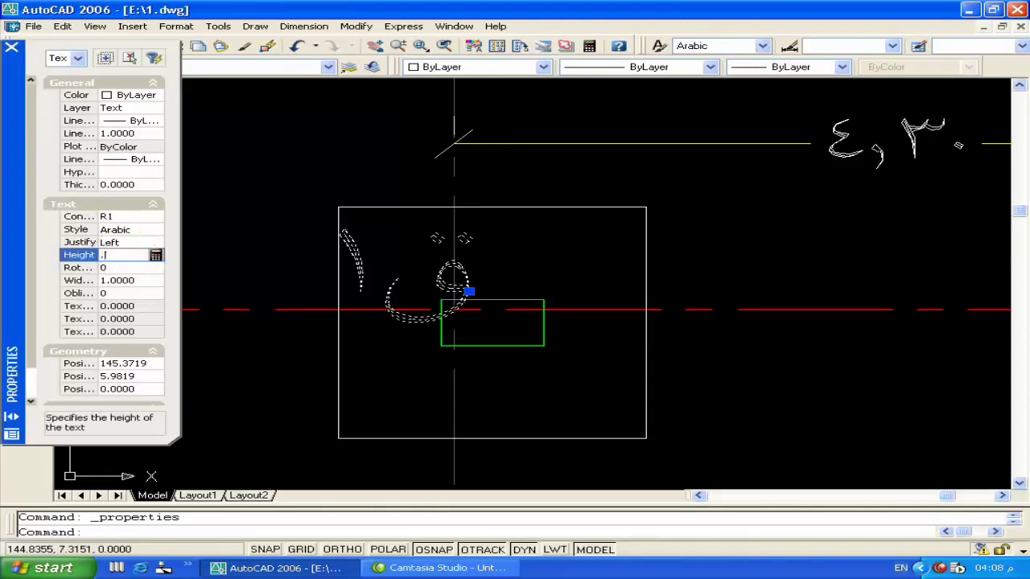
click(11, 47)
key(Escape)
Move the ق١ label text near the box's top-left corner
click(404, 279)
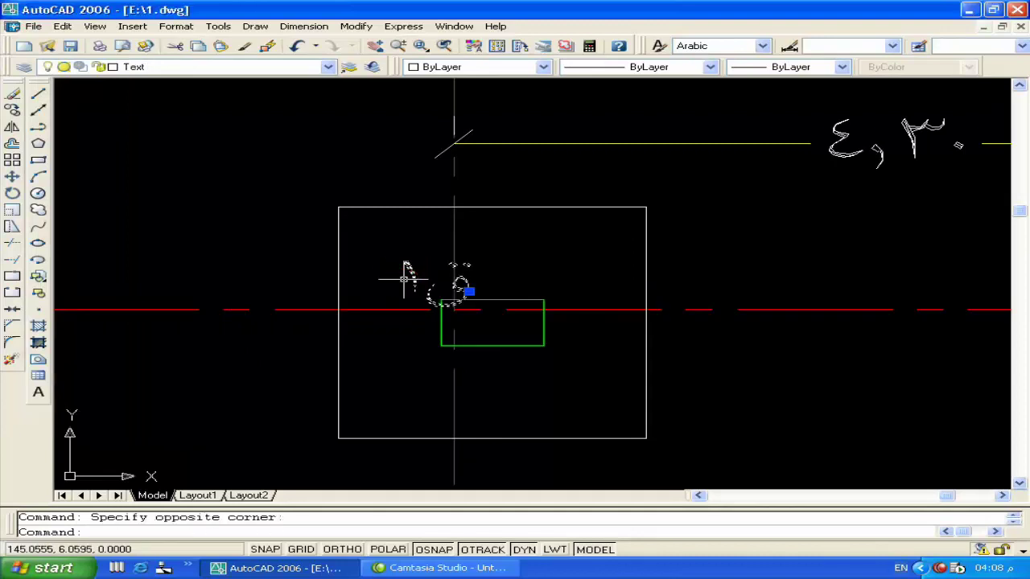
text(m)
key(Return)
click(404, 279)
click(363, 245)
Start MATCHPROP to reuse the resized label's text properties
click(369, 228)
text(n)
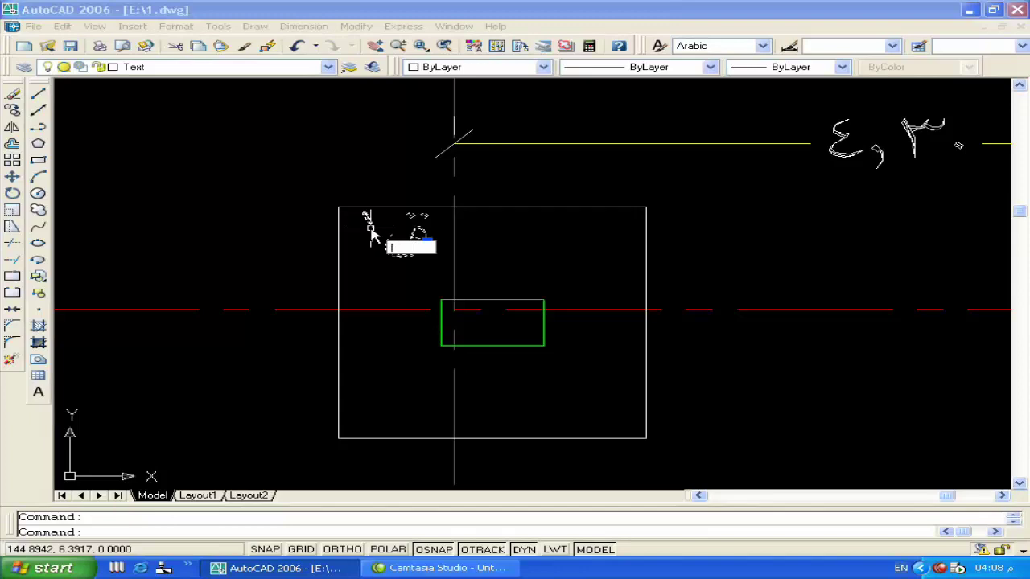
key(Escape)
text(ma)
key(Return)
Apply the small label's text properties to ق٢, ق١ and ق٣
click(389, 248)
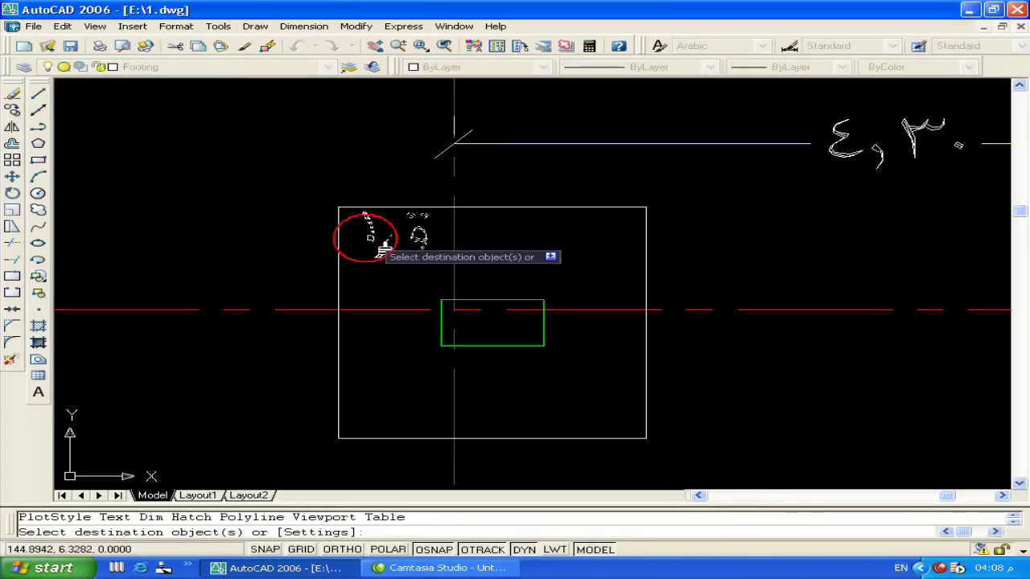
scroll(400, 262, down, 4)
scroll(488, 221, down, 3)
scroll(678, 220, up, 5)
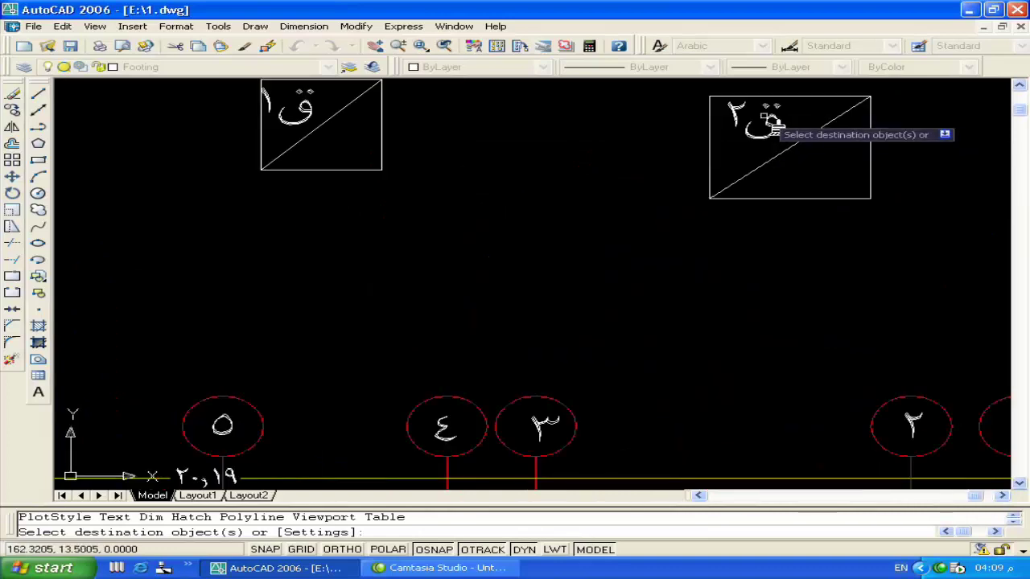
click(771, 120)
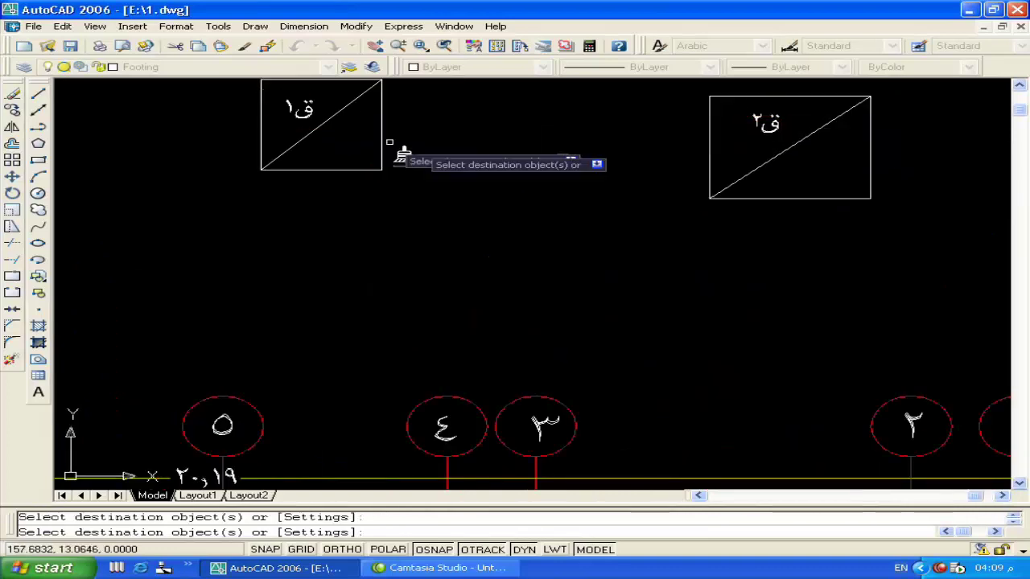
click(305, 116)
middle_drag(995, 120, 772, 164)
click(885, 129)
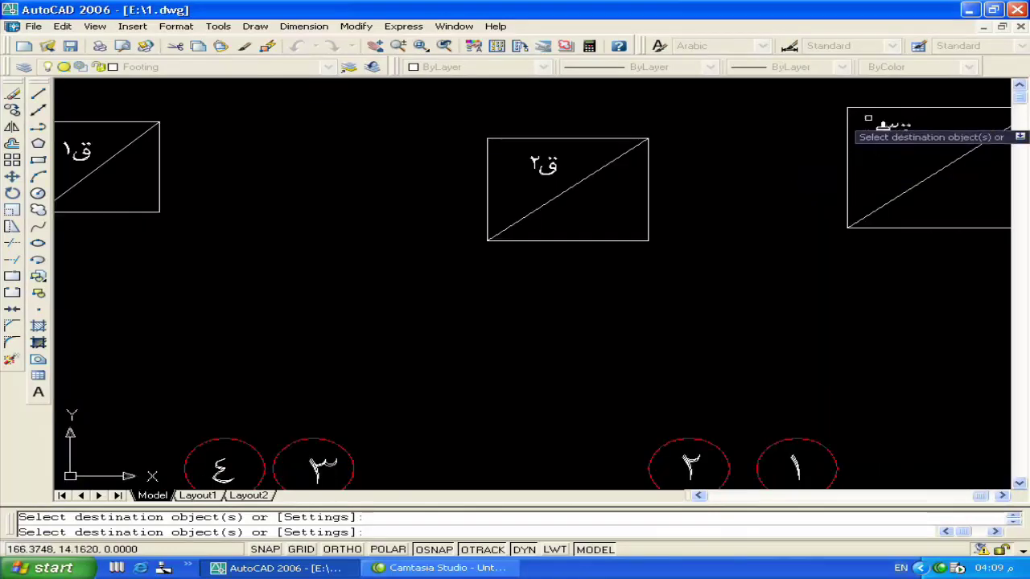
key(Return)
Move the ق١ and ق٢ labels into their boxes' top-left corners
middle_drag(424, 166, 571, 178)
text(m)
key(Return)
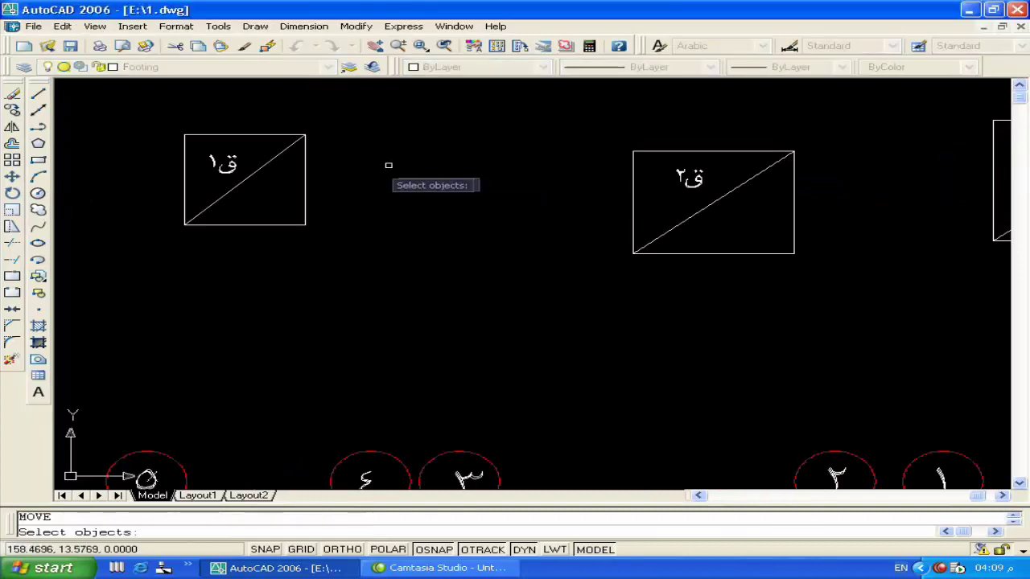
click(210, 165)
key(Return)
click(472, 207)
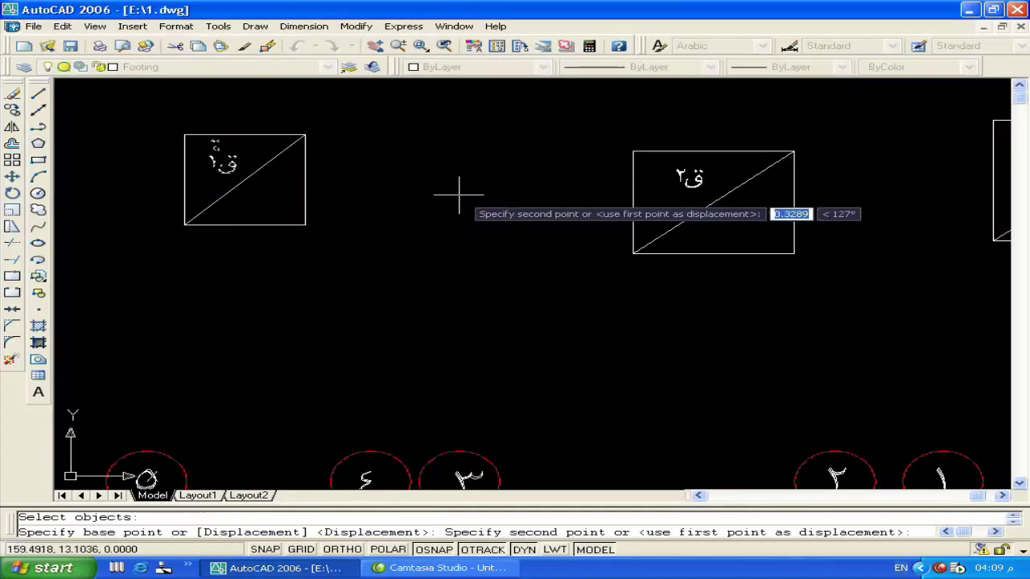
click(453, 193)
key(Return)
click(697, 180)
key(Return)
click(667, 317)
click(633, 305)
Move the ق٣ label into its box's top-left corner
scroll(743, 276, down, 4)
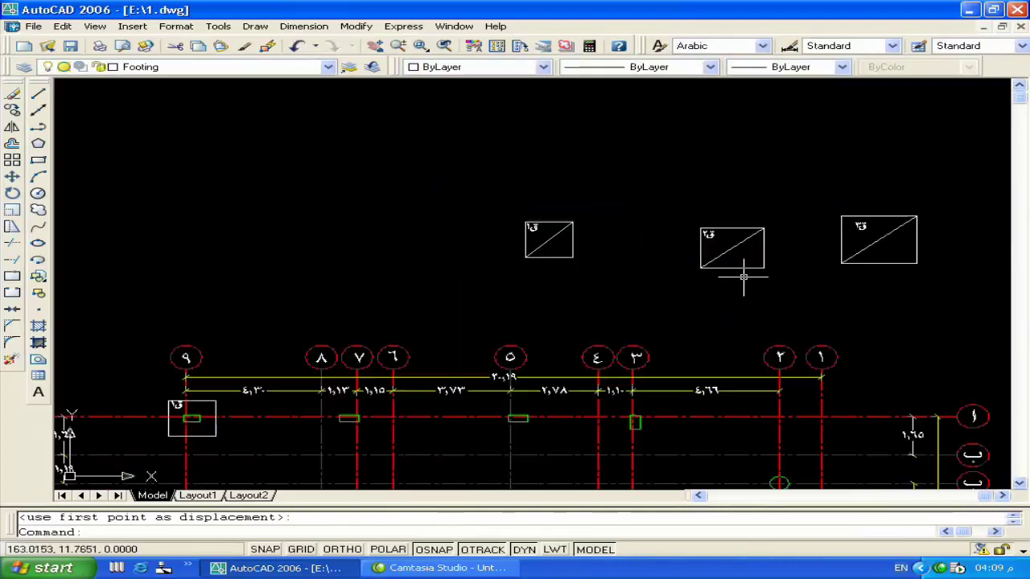
scroll(644, 242, up, 5)
key(Return)
click(657, 200)
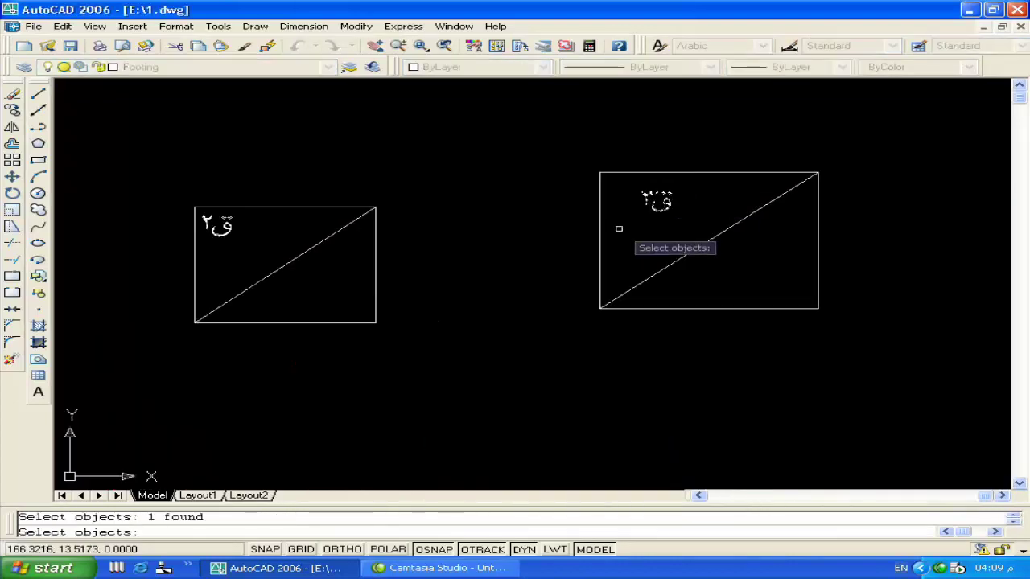
key(Return)
click(564, 276)
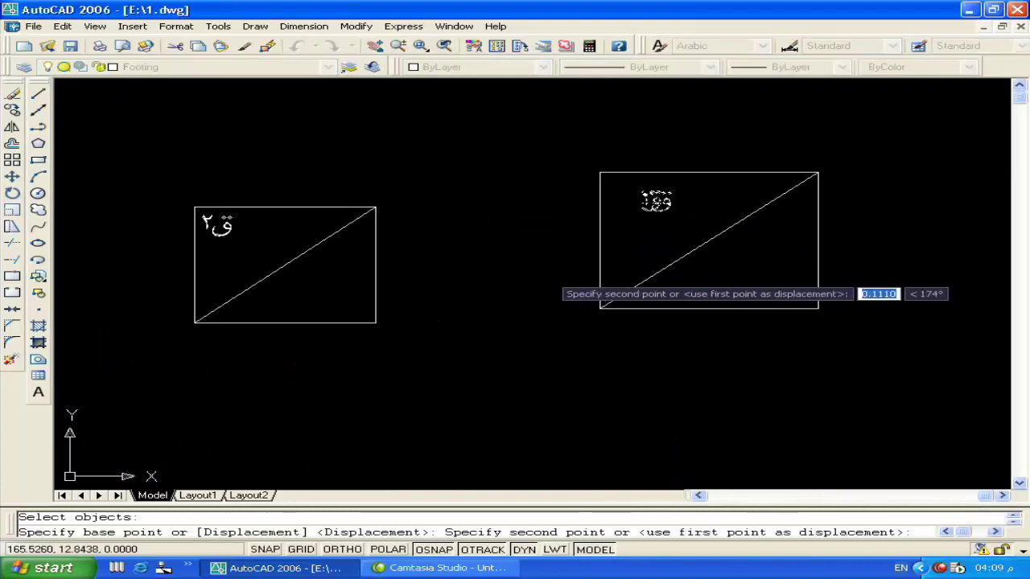
click(523, 263)
key(Return)
key(Return)
scroll(690, 202, down, 5)
scroll(575, 202, down, 1)
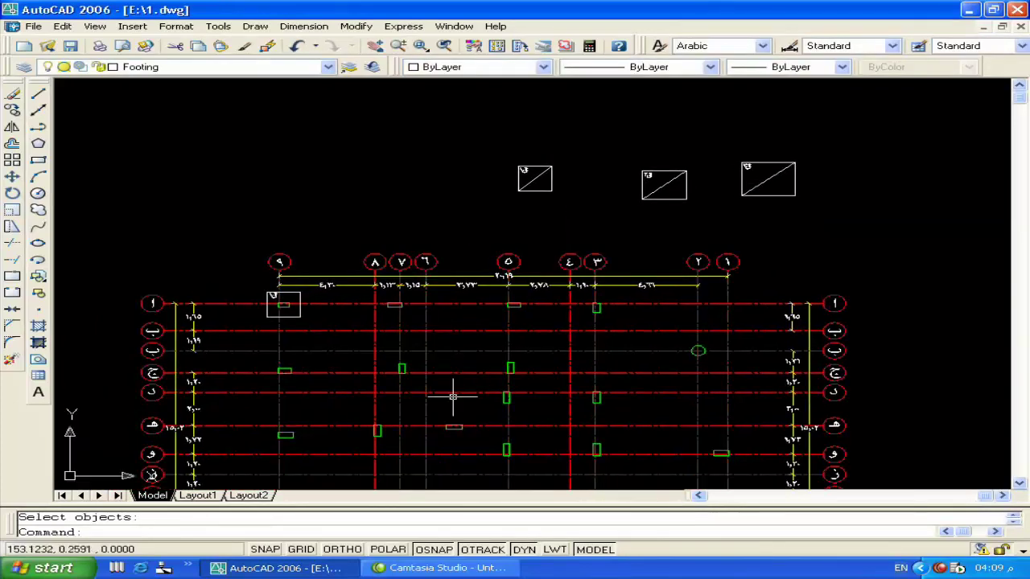
Draw a top-right to bottom-left diagonal across the footing
scroll(380, 375, up, 7)
text(l)
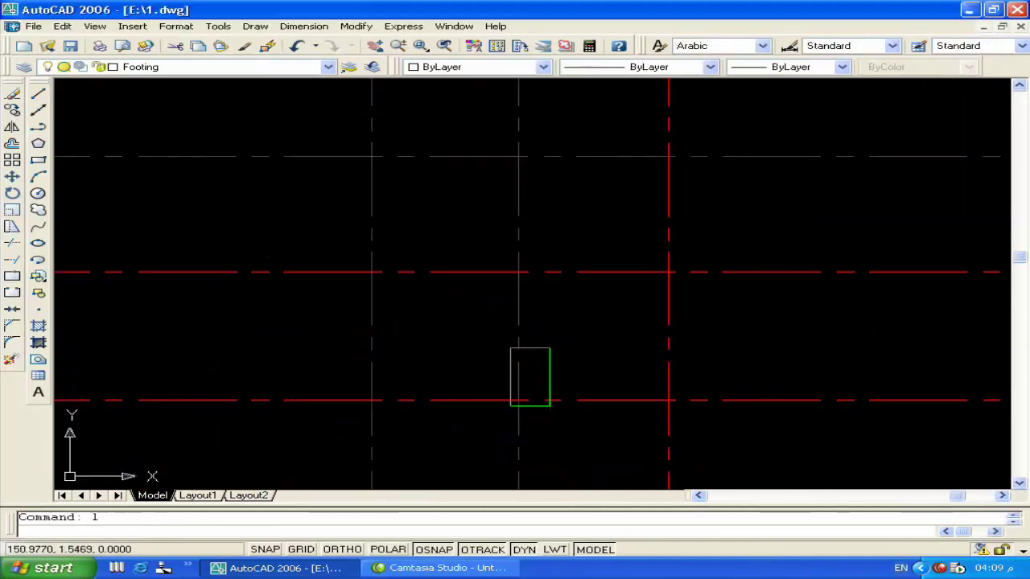
key(Return)
click(549, 350)
click(511, 407)
key(Return)
scroll(406, 270, down, 3)
scroll(650, 254, up, 1)
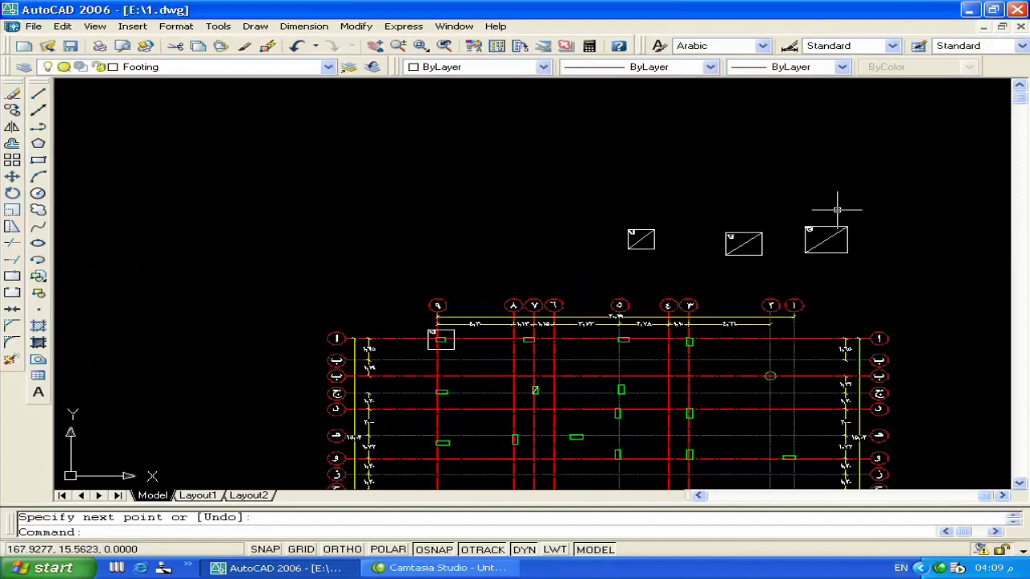
Copy the ق٢ footing box onto the column at grid 7, row ج
click(685, 270)
text(co)
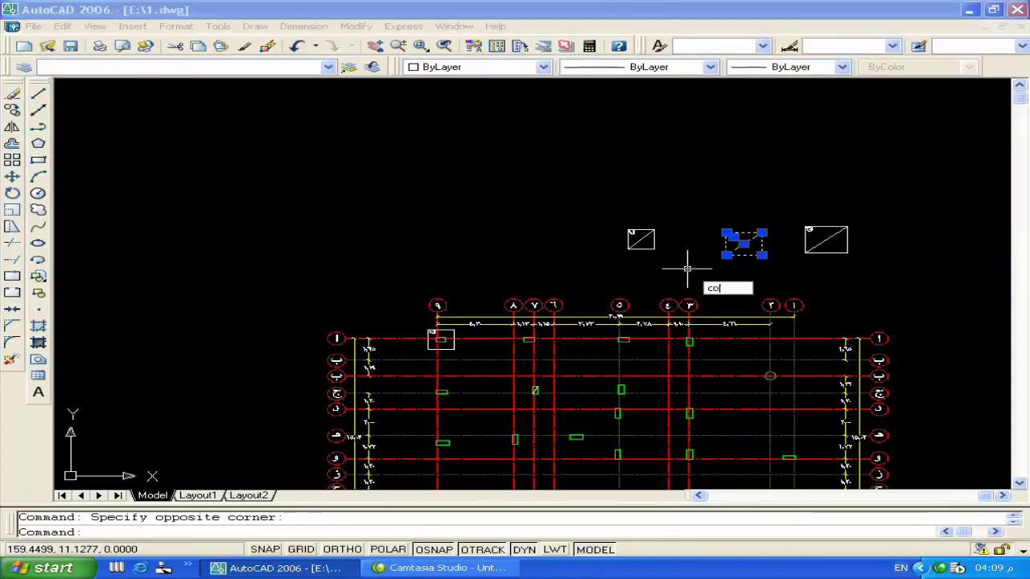
key(Return)
click(735, 243)
scroll(563, 349, up, 3)
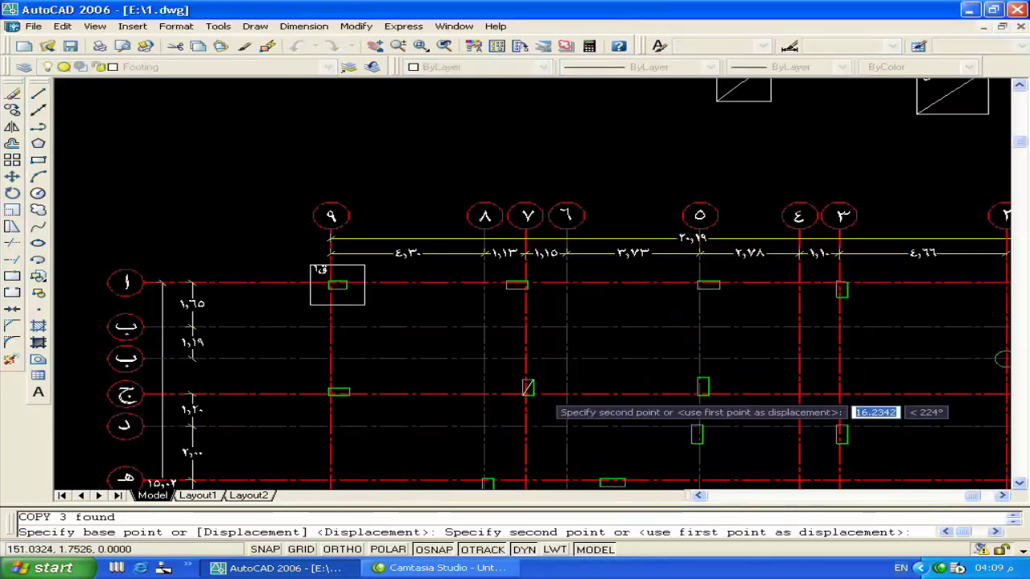
click(497, 371)
key(Return)
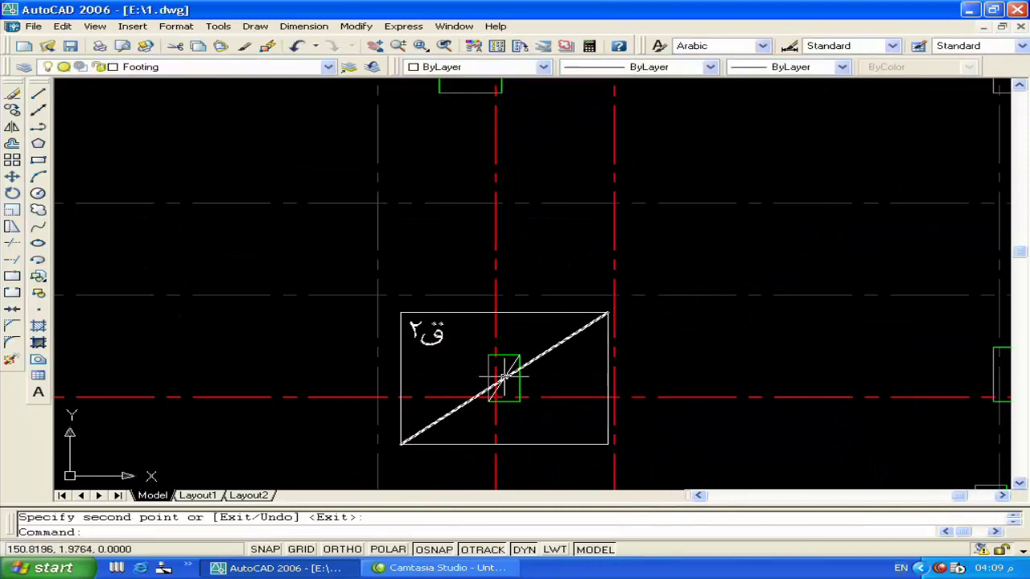
Window-select and delete both diagonal lines inside the copied footing box
scroll(519, 358, up, 2)
drag(529, 354, 494, 389)
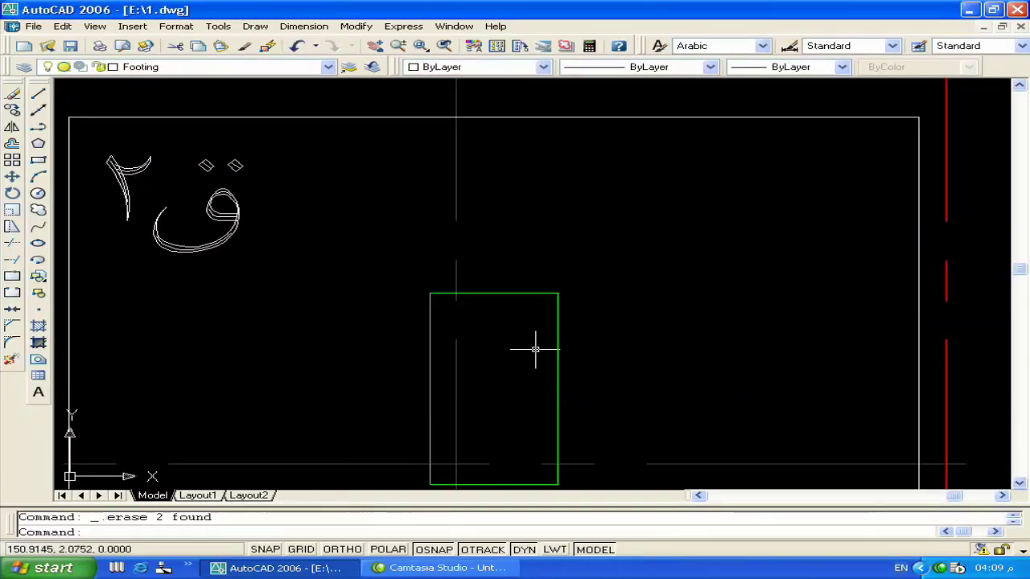
key(Delete)
scroll(494, 389, down, 5)
middle_drag(602, 357, 510, 344)
scroll(510, 344, down, 2)
middle_drag(381, 177, 440, 248)
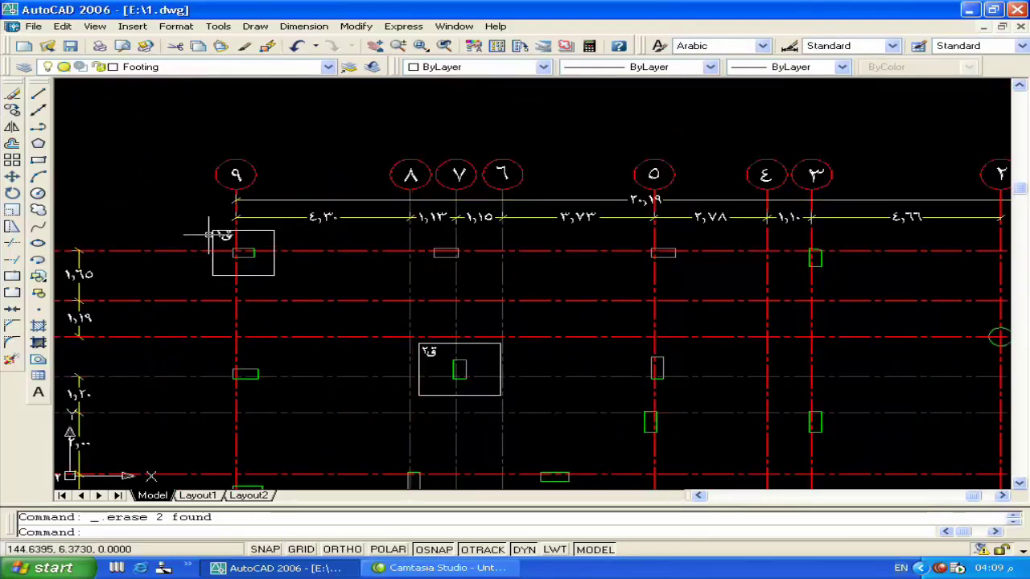
scroll(442, 254, up, 5)
Draw a corner-to-corner diagonal across the grid-7 top-row column rectangle
text(l)
key(Return)
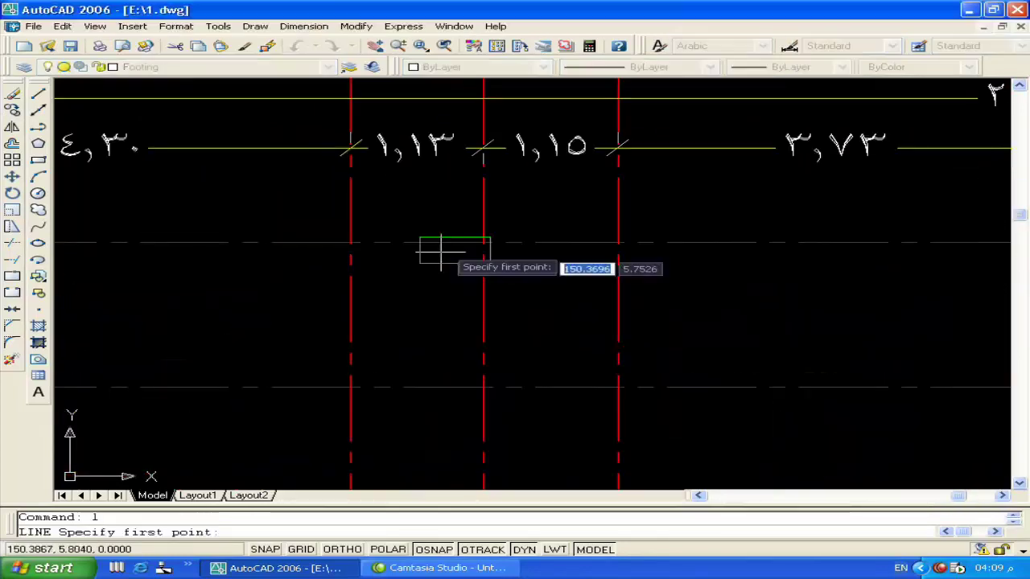
click(486, 239)
click(420, 263)
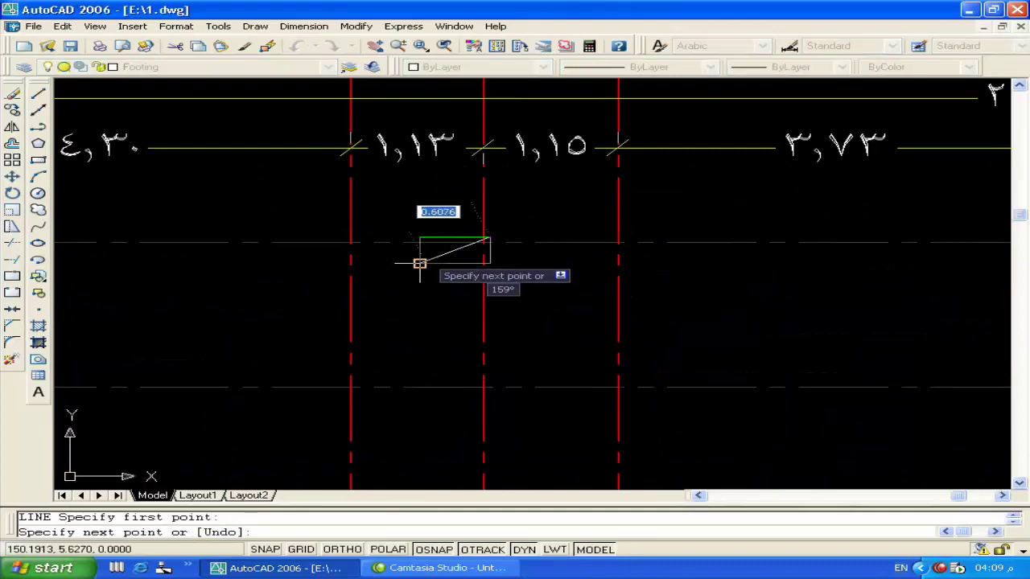
key(Return)
scroll(421, 262, down, 5)
Select the small footing legend box and start copying it, then cancel
click(556, 151)
click(506, 189)
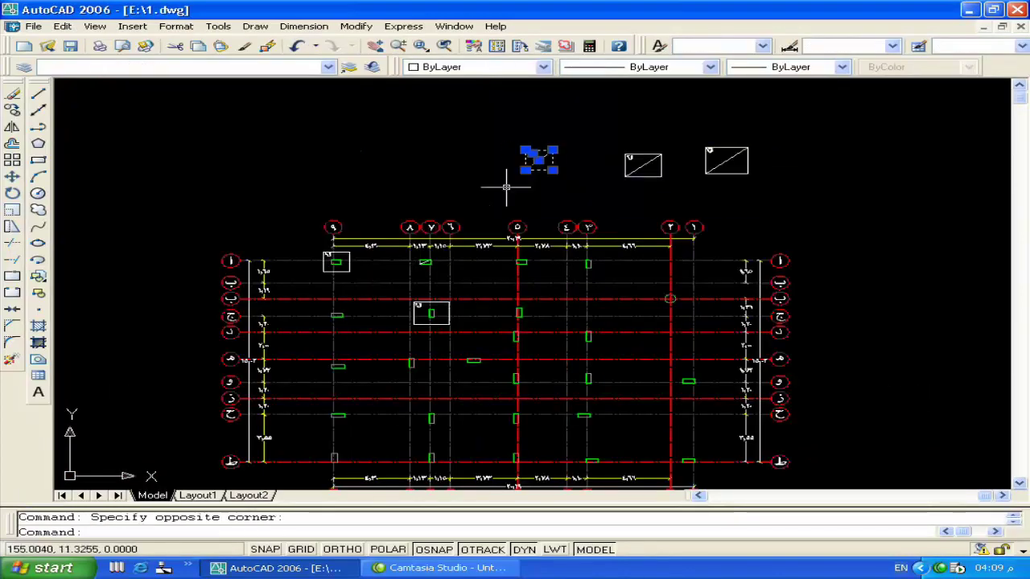
text(co)
key(Return)
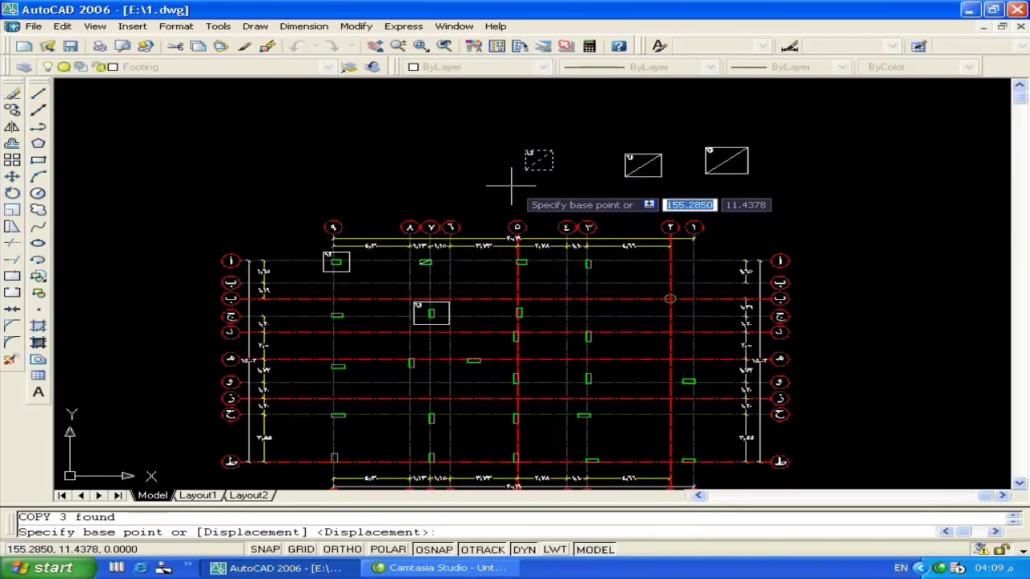
key(Escape)
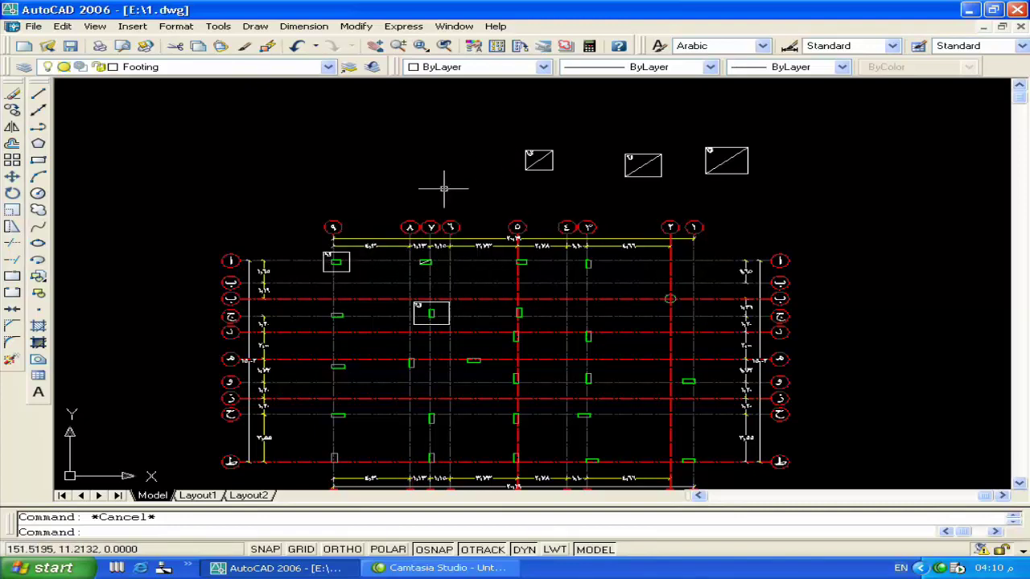
scroll(338, 259, up, 3)
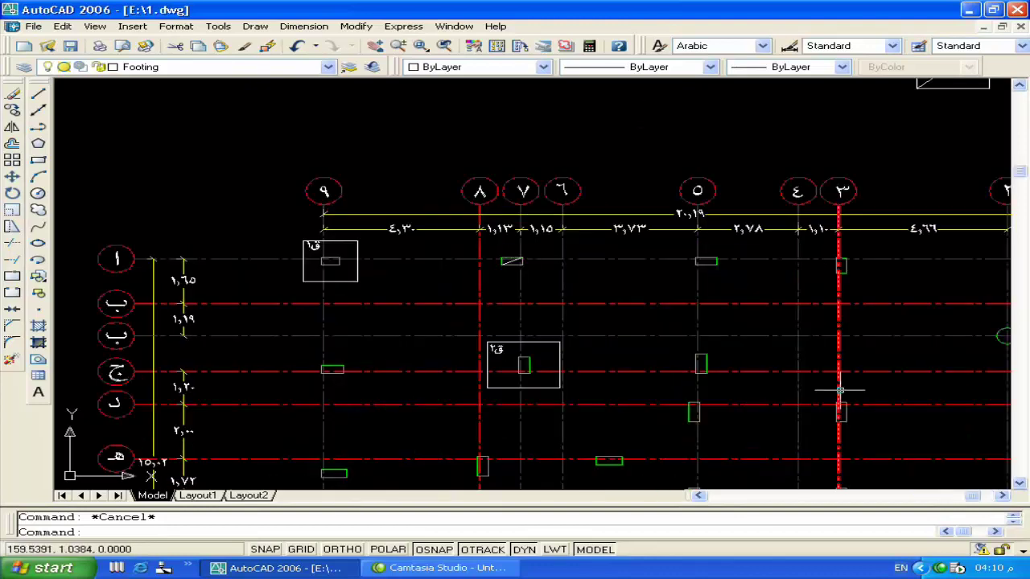
Copy the ق١ legend box from its diagonal onto the top-row grid 7 column
middle_drag(592, 246, 518, 391)
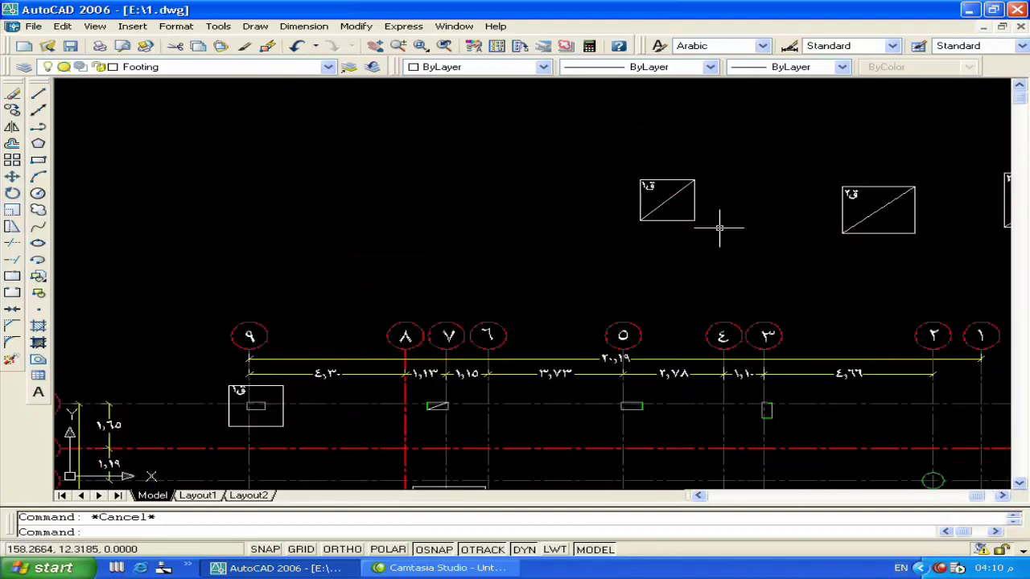
click(914, 172)
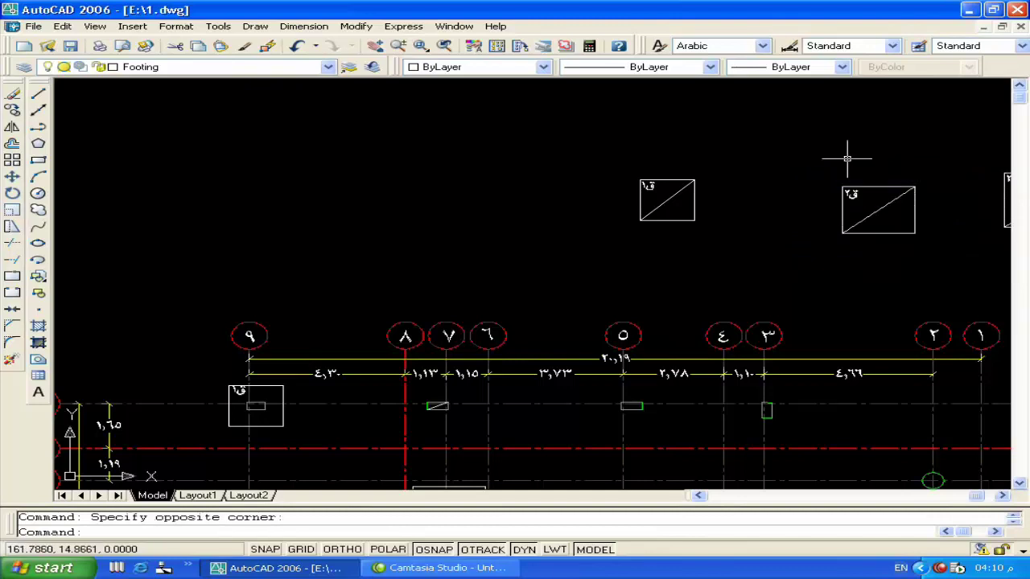
click(917, 165)
click(759, 168)
click(577, 248)
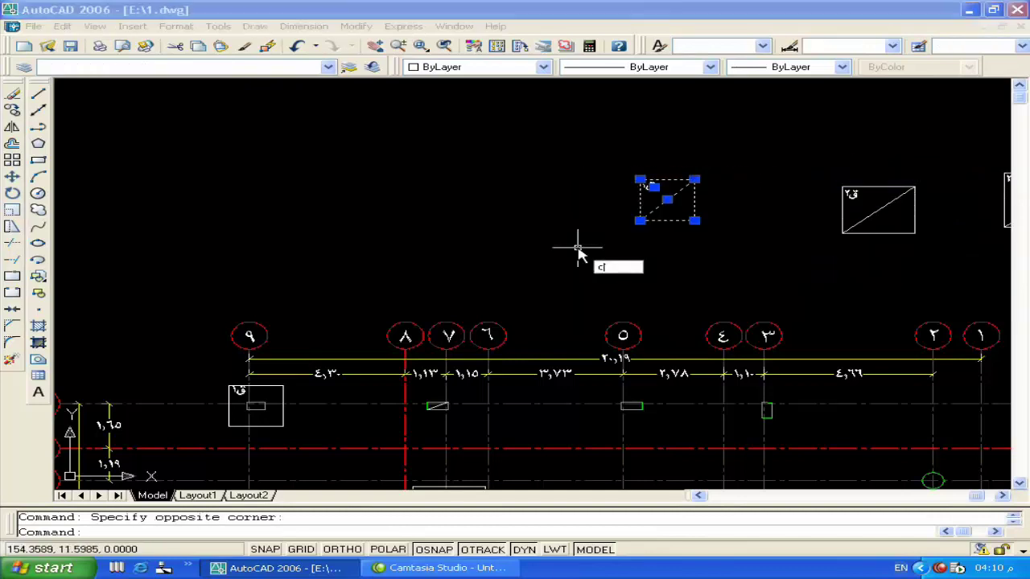
text(o)
key(Return)
click(640, 200)
scroll(514, 419, up, 1)
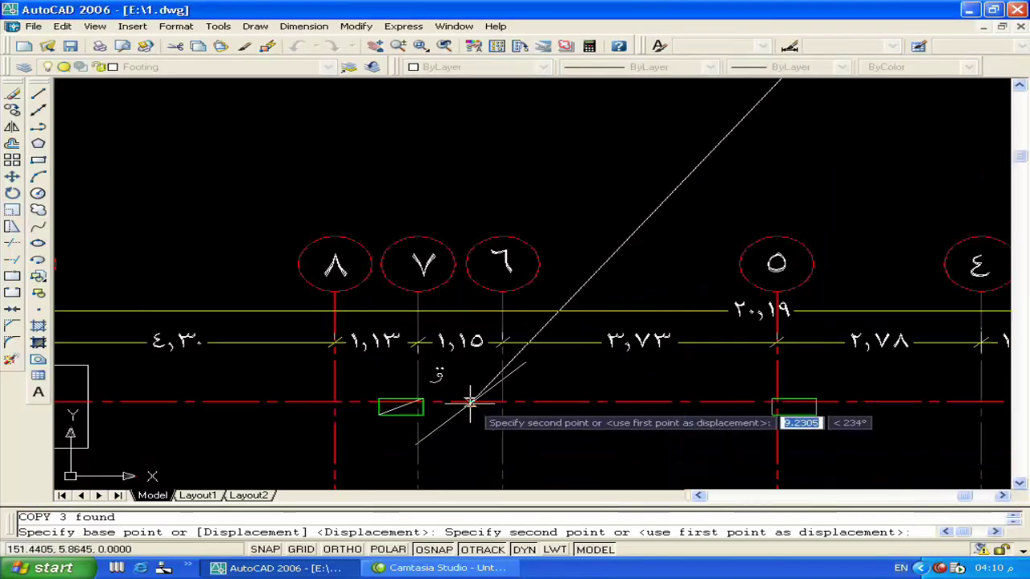
click(395, 409)
key(Return)
Erase the diagonal lines of the copied ق١ box and its column
scroll(433, 249, down, 4)
scroll(432, 270, up, 1)
scroll(422, 294, up, 3)
scroll(370, 274, up, 2)
click(352, 278)
click(334, 279)
key(Delete)
scroll(379, 259, down, 4)
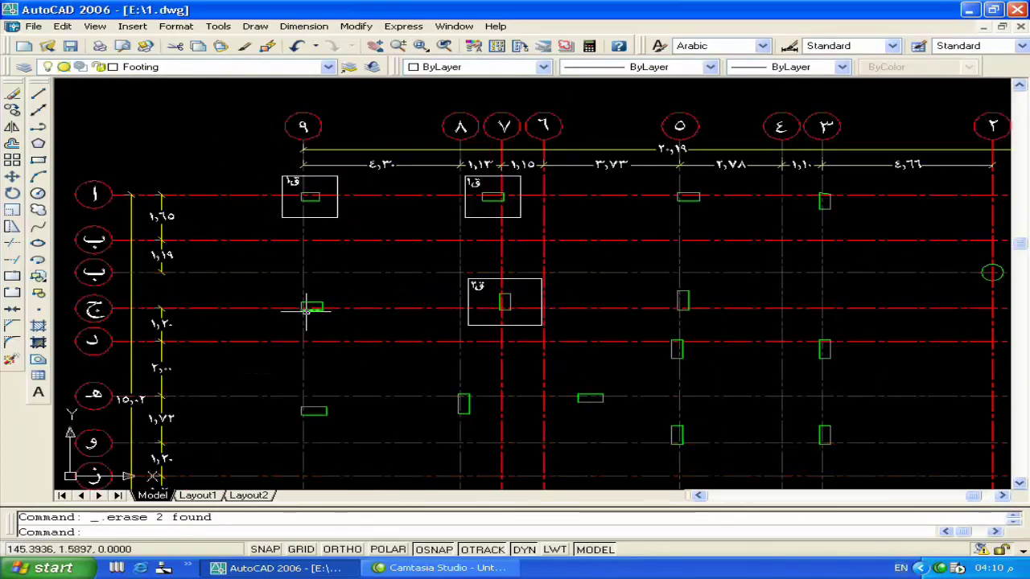
scroll(251, 381, down, 4)
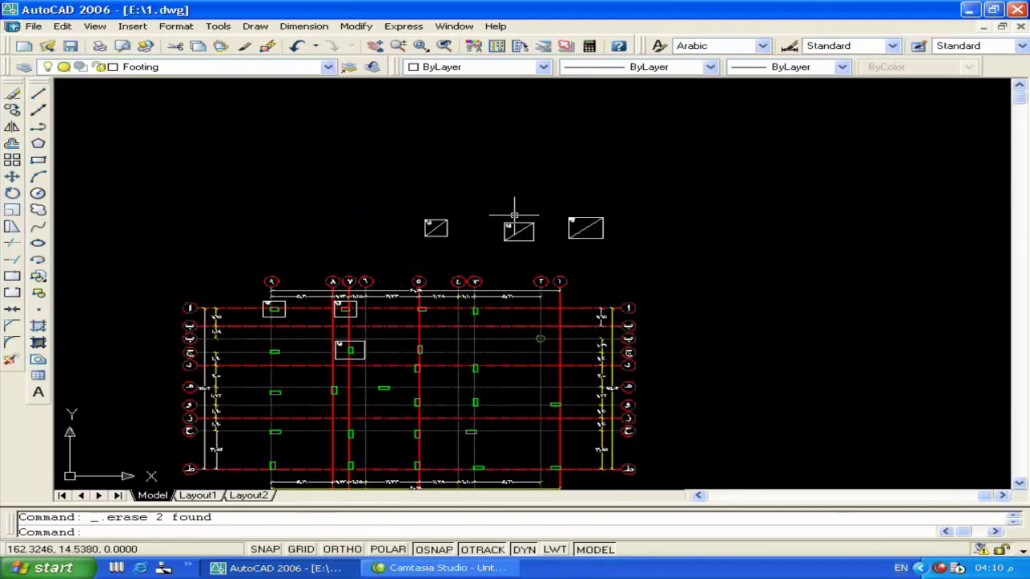
Draw a top-right to bottom-left diagonal across a lower-left column rectangle
click(544, 210)
key(Escape)
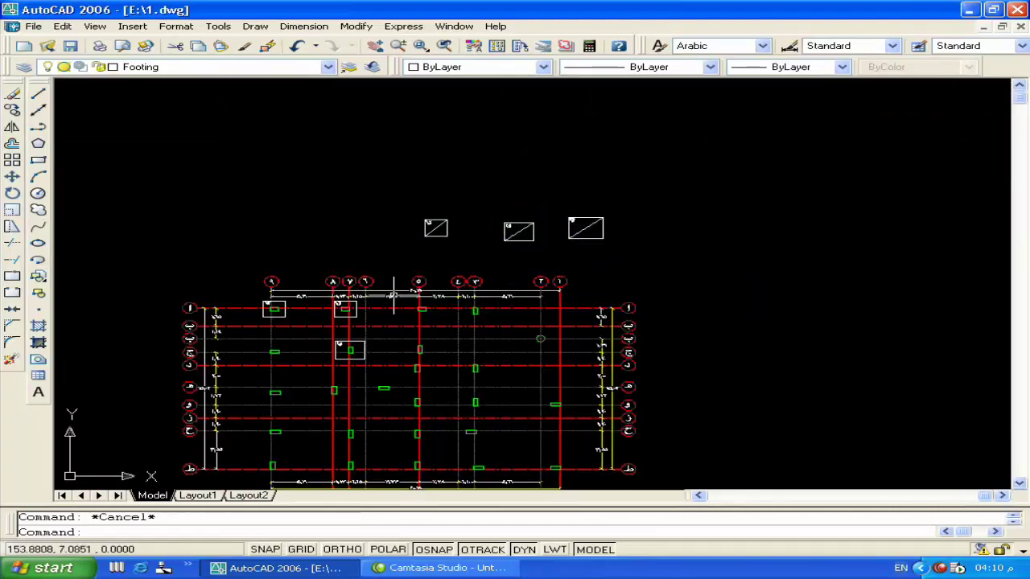
scroll(239, 474, up, 5)
scroll(266, 378, up, 2)
middle_drag(252, 321, 329, 366)
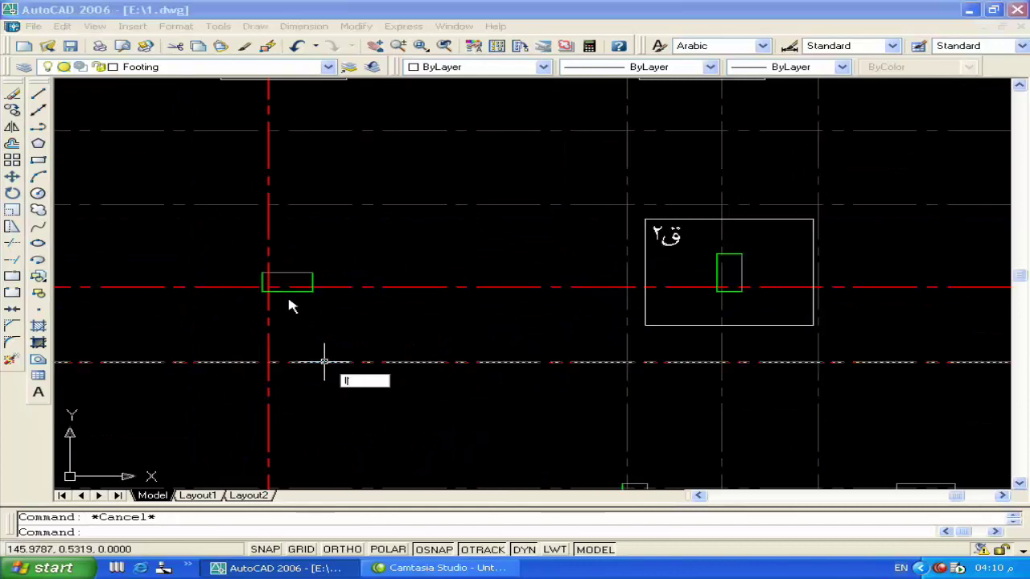
text(l)
key(Return)
click(313, 276)
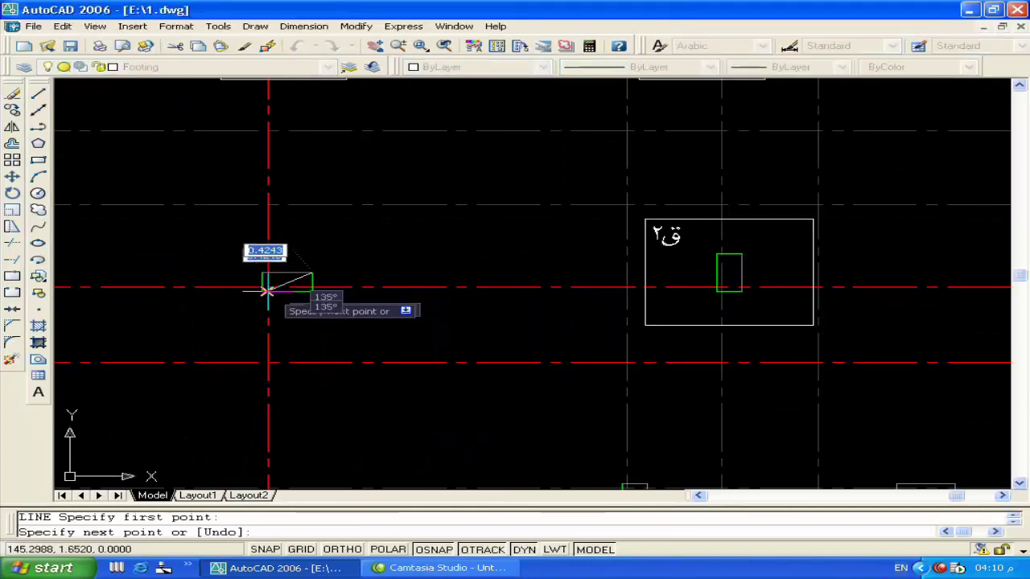
key(Return)
middle_drag(271, 421, 301, 203)
key(Return)
click(349, 295)
click(290, 313)
key(Return)
Draw corner-to-corner diagonals across the next two column rectangles
middle_drag(632, 363, 467, 363)
key(Return)
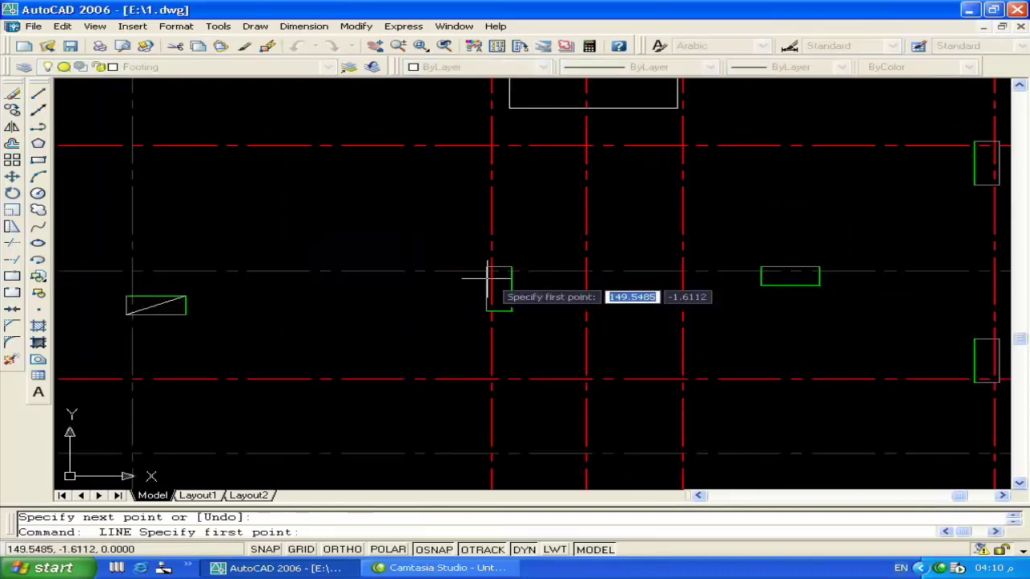
click(511, 270)
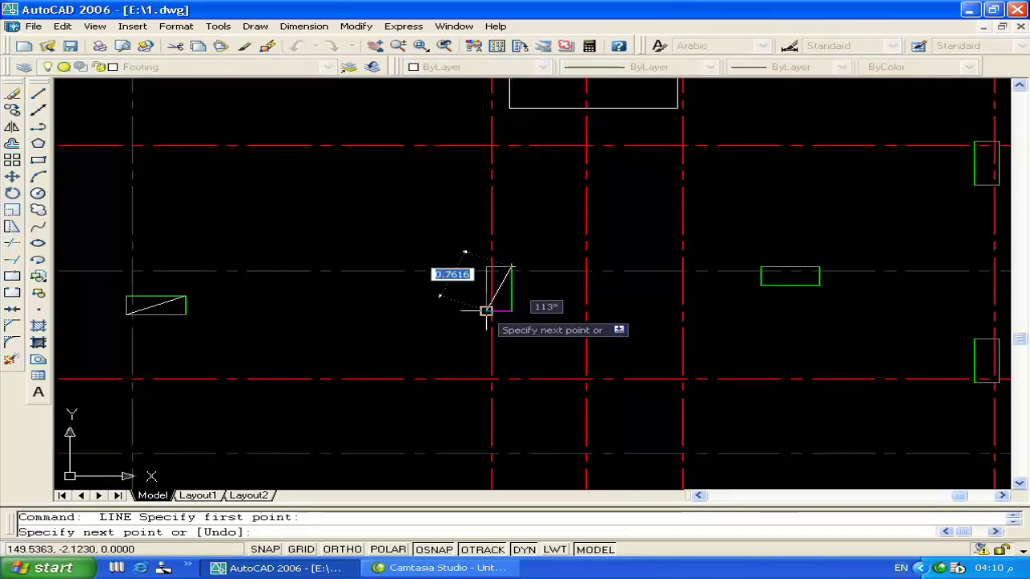
click(487, 311)
key(Return)
middle_drag(747, 310, 535, 338)
key(Return)
click(611, 300)
click(554, 319)
key(Return)
Draw corner-to-corner diagonals across three more column rectangles
middle_drag(720, 198, 550, 323)
key(Return)
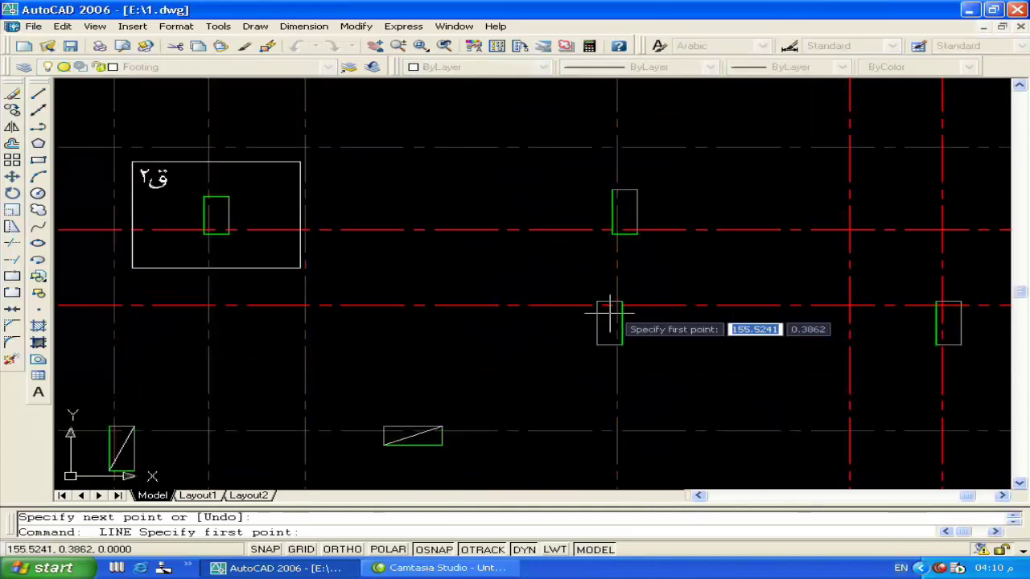
click(622, 302)
click(596, 345)
key(Return)
key(Return)
click(637, 190)
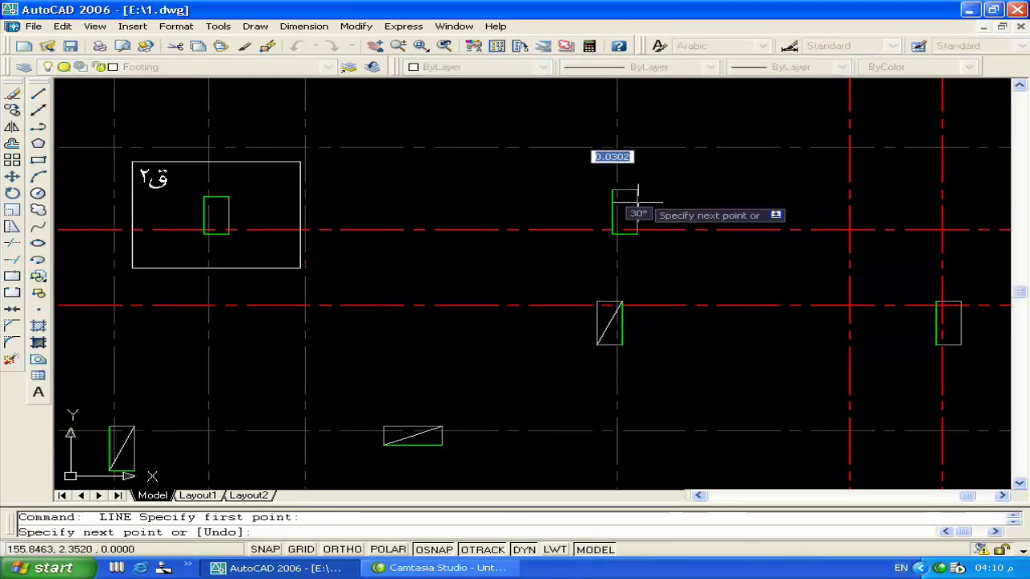
click(613, 233)
key(Return)
middle_drag(570, 175, 490, 356)
key(Return)
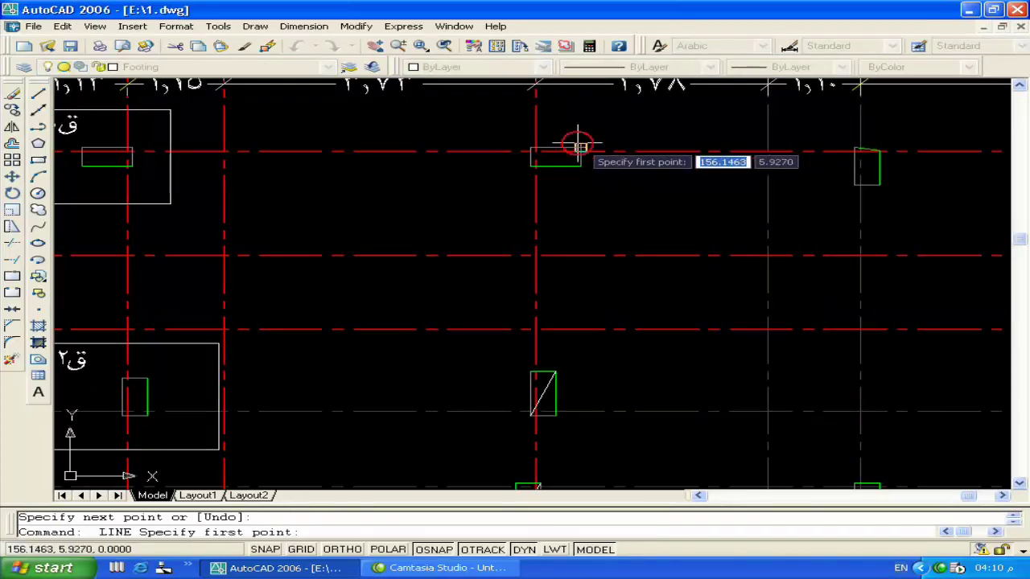
click(578, 148)
click(524, 166)
key(Return)
scroll(563, 121, down, 5)
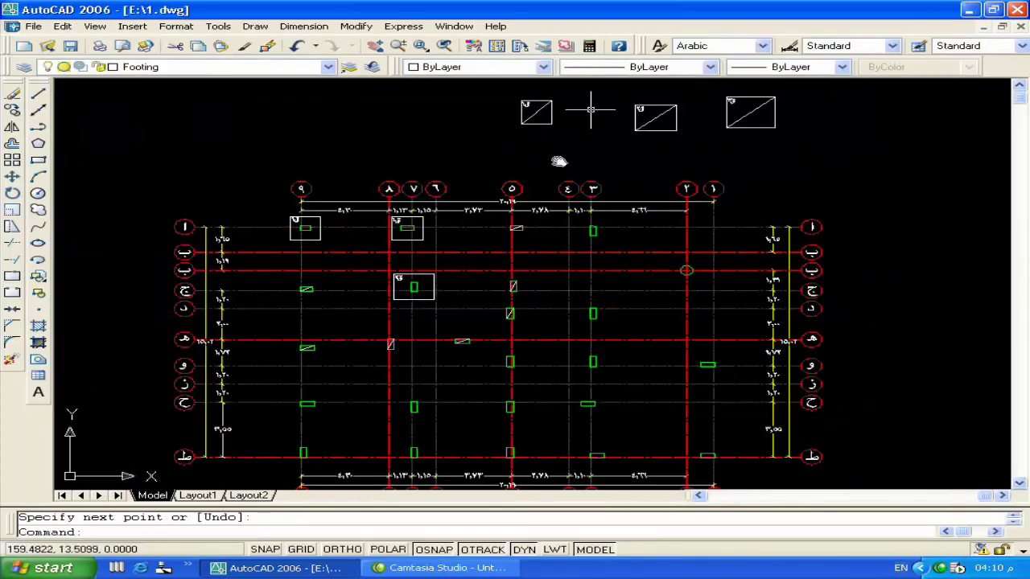
Copy the ق٢ legend box onto two diagonal-marked columns, snapping diagonal to diagonal
middle_drag(585, 116, 543, 189)
click(645, 159)
click(551, 227)
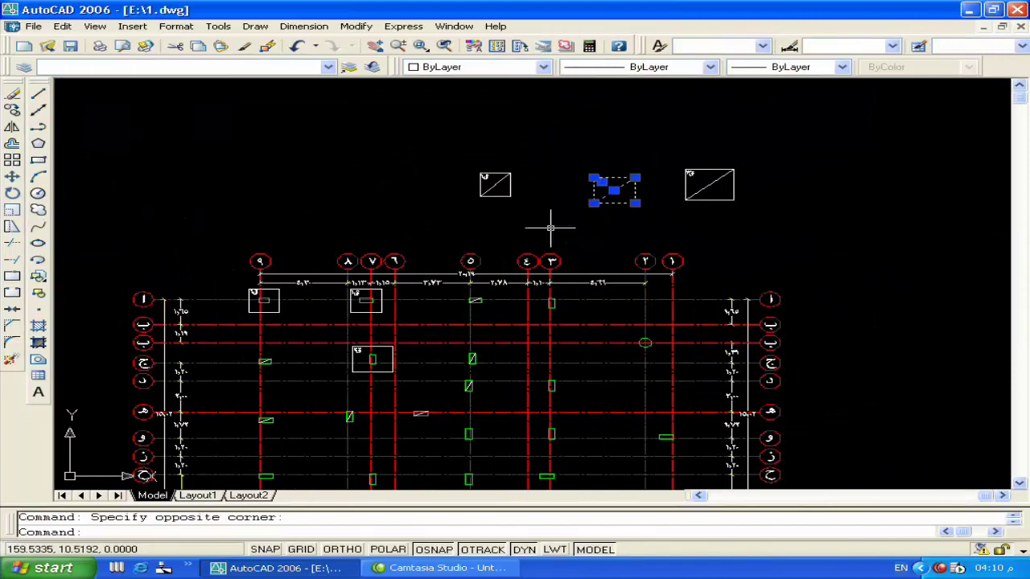
text(co)
key(Return)
click(596, 194)
scroll(483, 394, up, 3)
scroll(520, 233, up, 3)
click(519, 215)
scroll(620, 287, down, 5)
scroll(716, 321, up, 5)
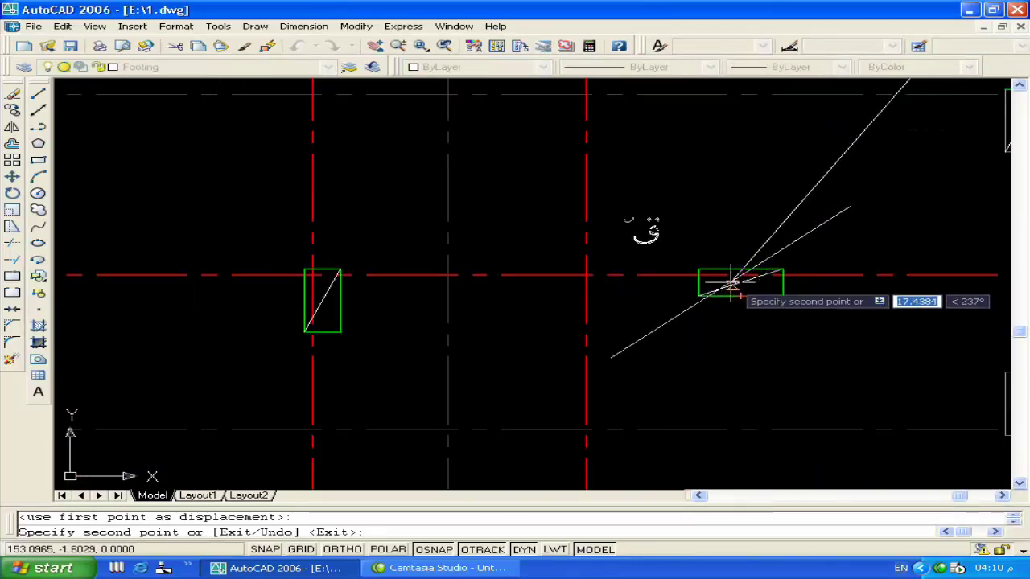
click(739, 278)
scroll(724, 278, down, 5)
scroll(724, 250, down, 2)
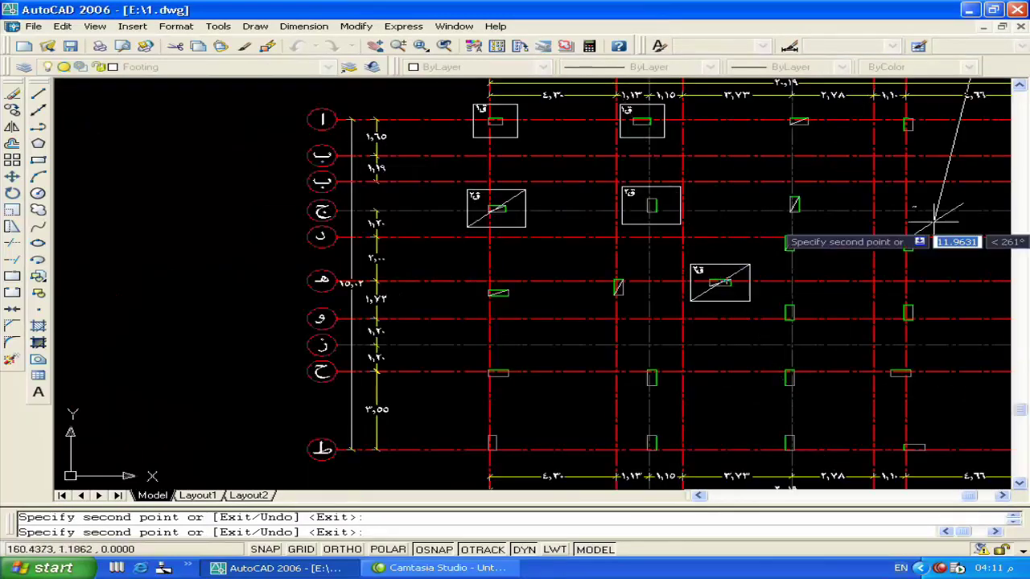
scroll(781, 113, up, 5)
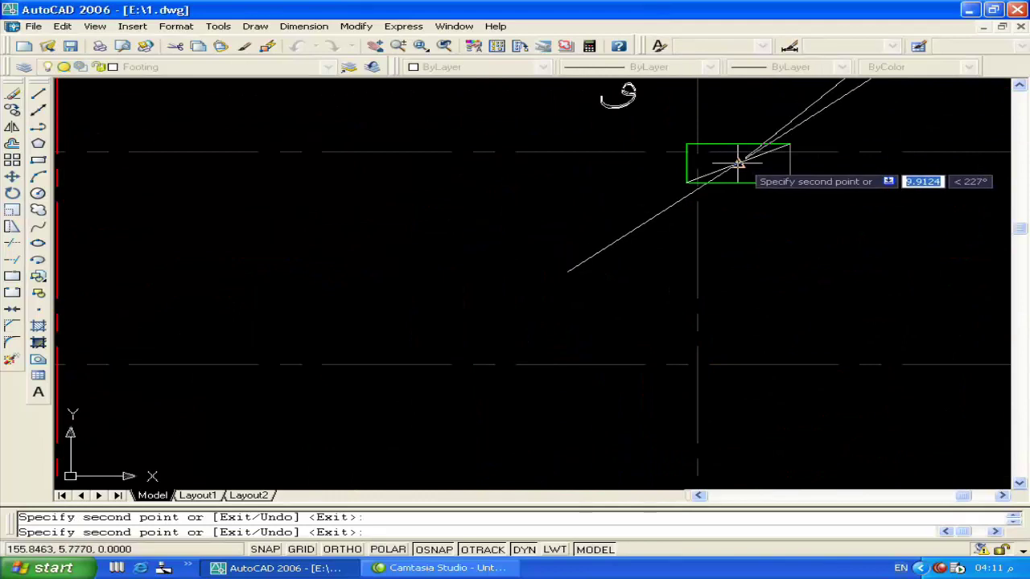
key(Return)
scroll(713, 166, down, 2)
Copy the ق٣ legend box onto four more diagonal-marked columns
key(Return)
drag(819, 182, 719, 277)
key(Return)
click(790, 208)
scroll(712, 297, down, 5)
scroll(713, 300, up, 5)
scroll(651, 317, up, 4)
scroll(624, 322, up, 3)
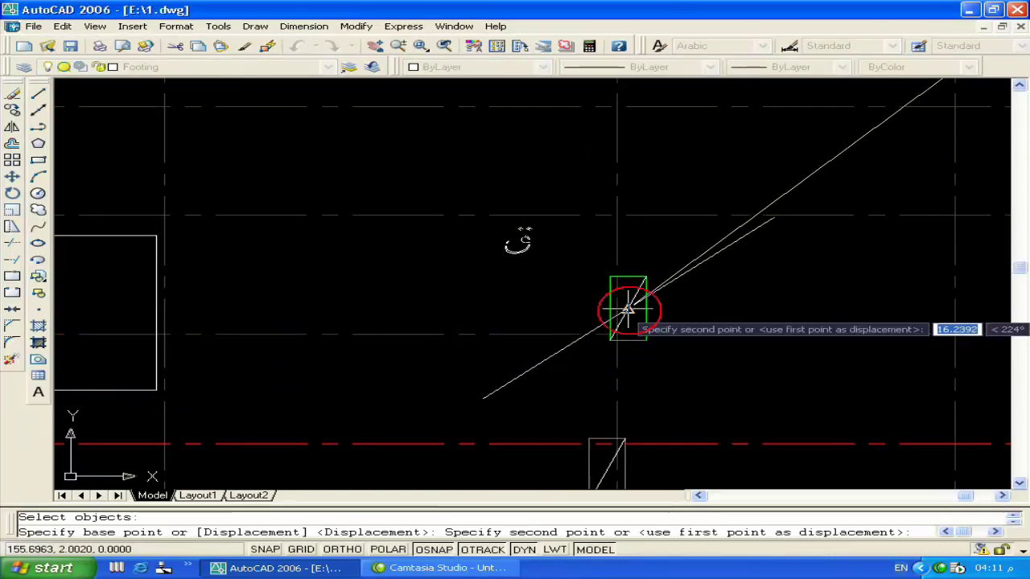
click(628, 308)
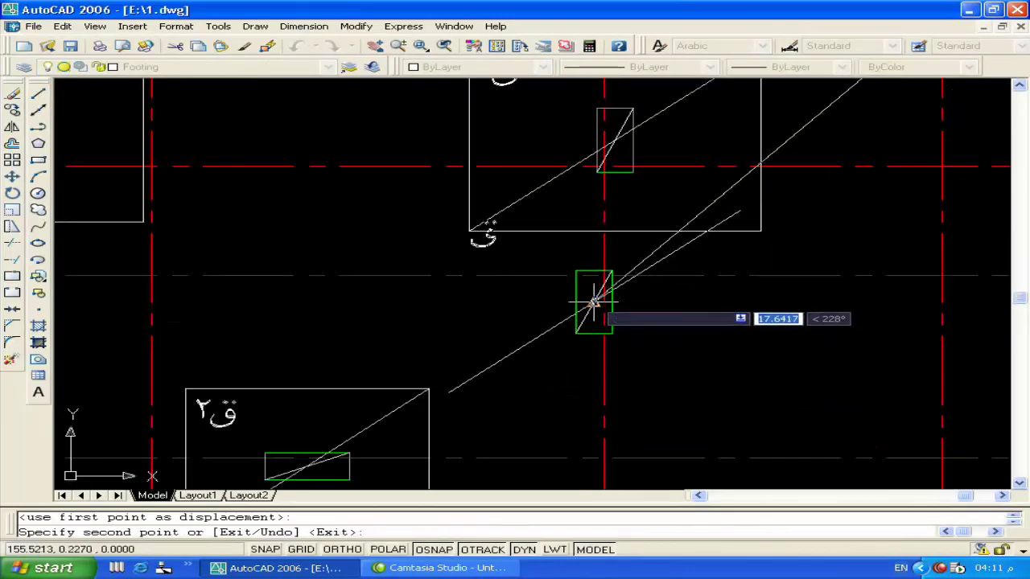
click(593, 302)
scroll(593, 303, down, 4)
scroll(635, 277, down, 1)
scroll(625, 287, up, 3)
scroll(527, 297, up, 2)
click(416, 314)
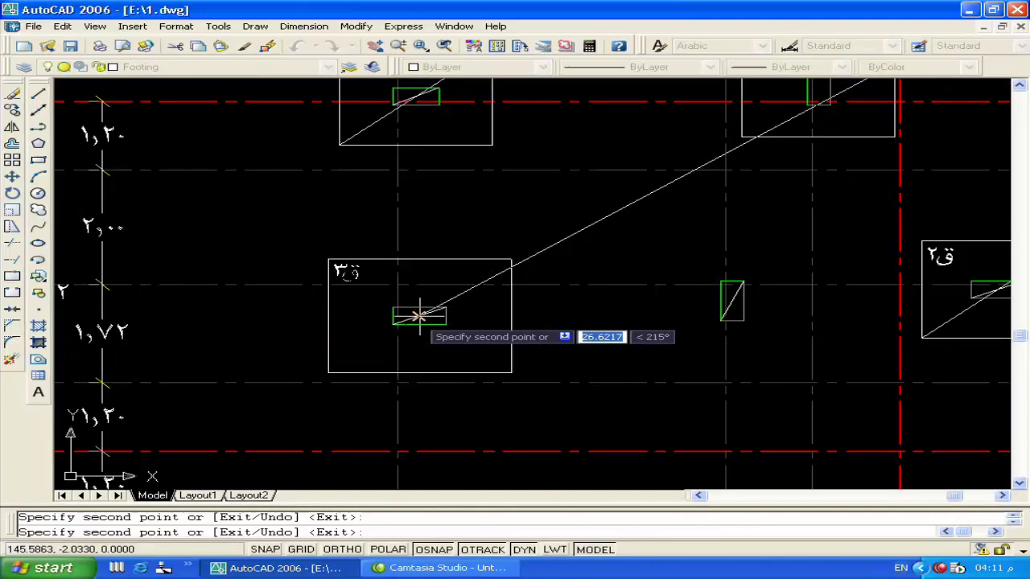
click(730, 302)
key(Return)
scroll(619, 305, down, 6)
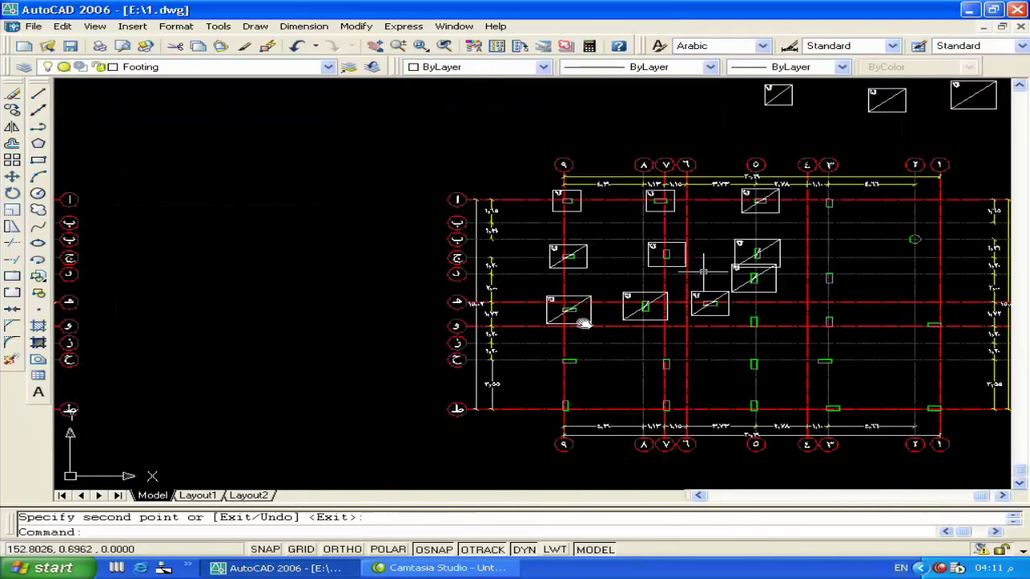
Rotate the ق٣ footing and its diagonal 90° about the footing centre
middle_drag(697, 272, 654, 360)
scroll(656, 359, up, 1)
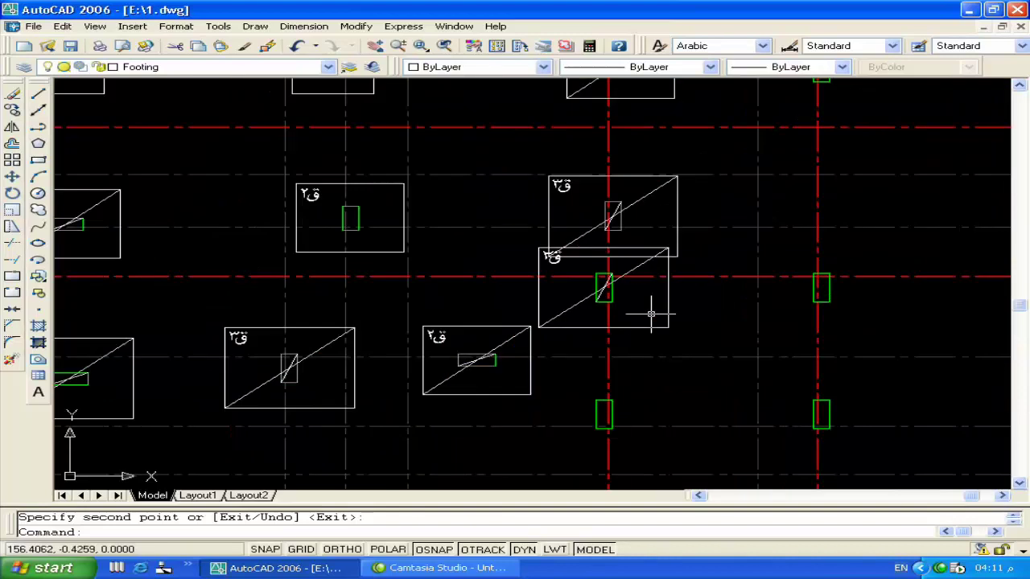
mouse_move(604, 338)
middle_down()
mouse_move(643, 328)
mouse_move(702, 340)
middle_up()
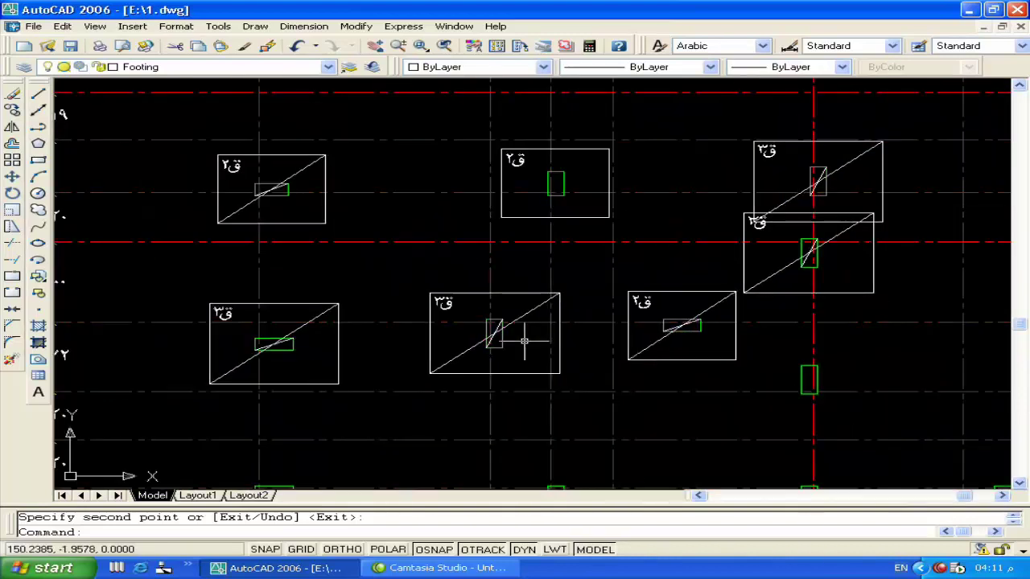
scroll(528, 292, up, 1)
scroll(532, 291, up, 4)
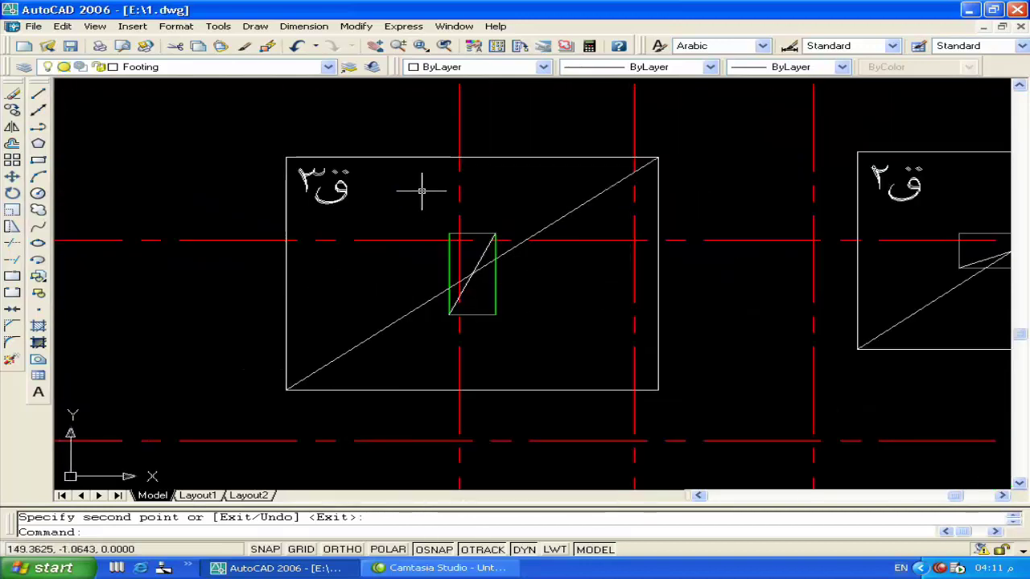
text(ro)
key(Return)
click(628, 137)
click(577, 209)
key(Return)
click(471, 274)
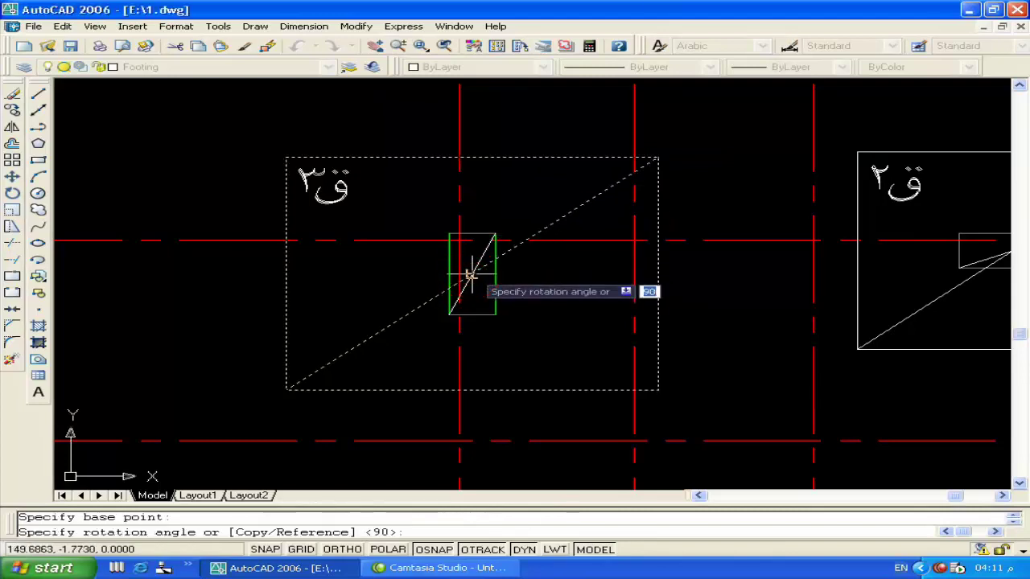
text(9)
key(Return)
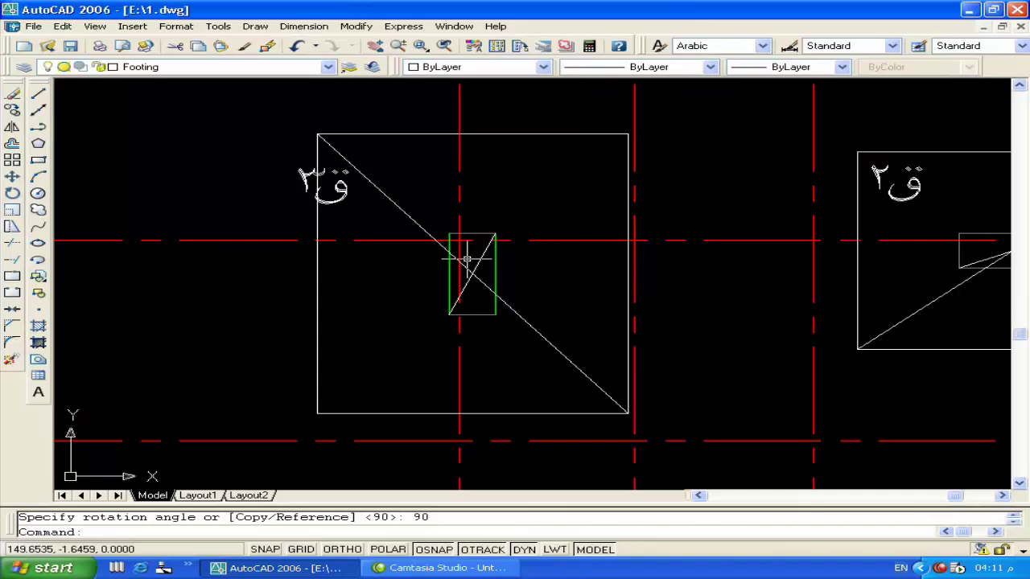
Move the ق٣ label into the footing's top-left corner and delete its diagonal
text(m)
key(Return)
click(334, 189)
key(Return)
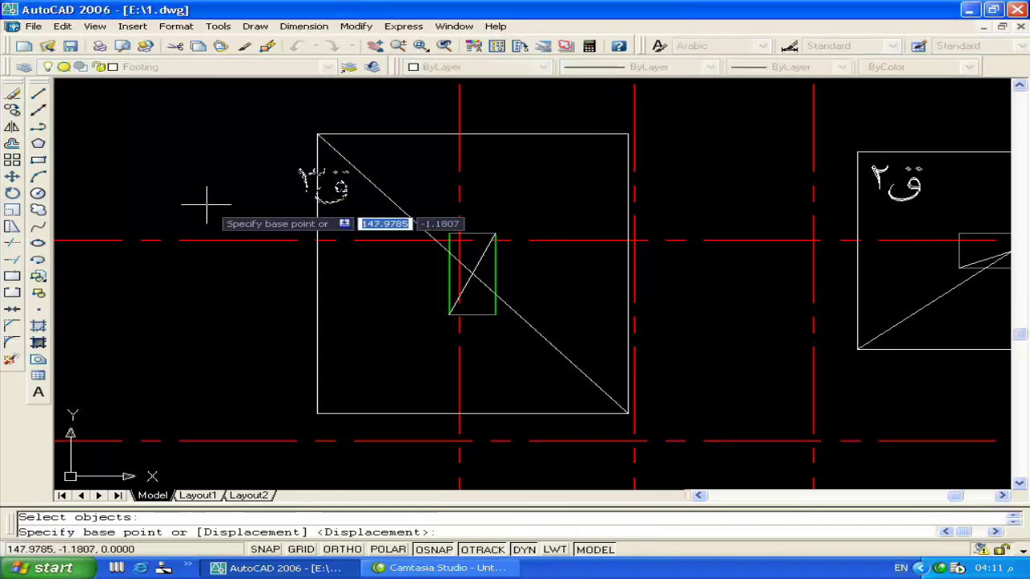
click(213, 201)
click(245, 173)
click(414, 222)
key(Delete)
scroll(545, 265, down, 4)
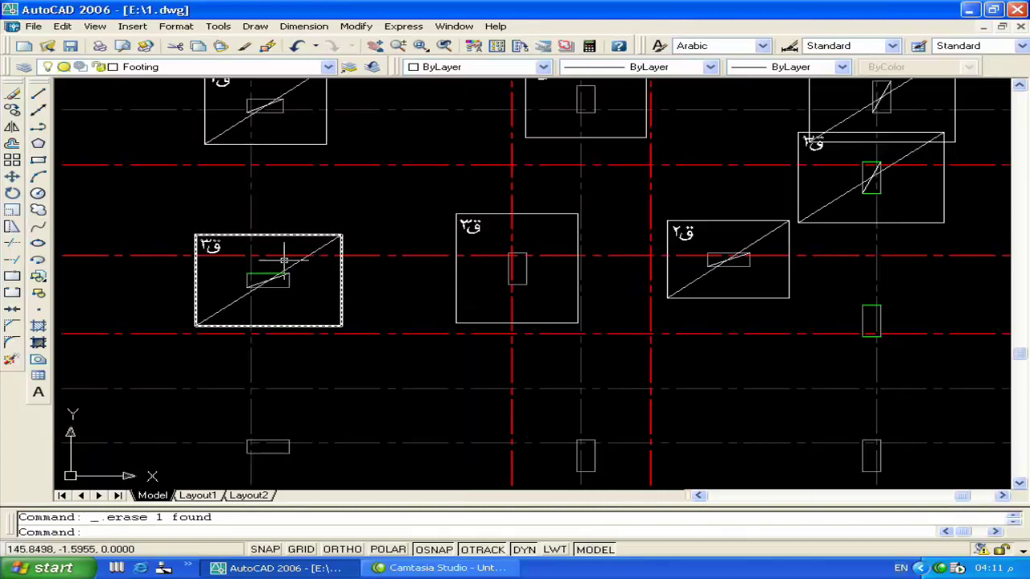
middle_drag(460, 258, 644, 258)
middle_drag(478, 136, 391, 233)
mouse_move(670, 243)
middle_down()
mouse_move(438, 217)
mouse_move(401, 362)
mouse_move(513, 186)
middle_up()
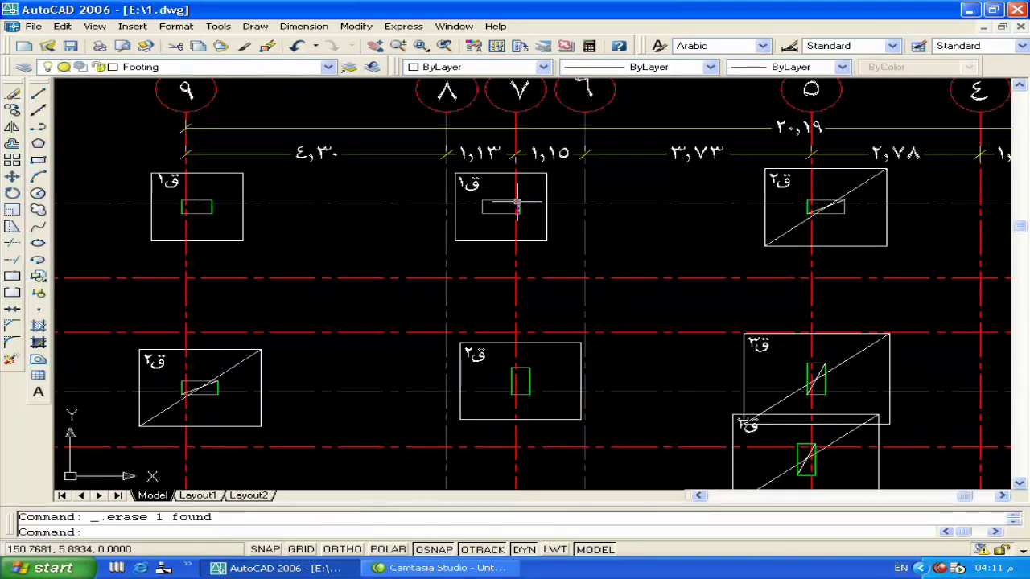
scroll(516, 175, up, 1)
scroll(516, 176, down, 2)
scroll(519, 290, up, 1)
middle_drag(495, 305, 496, 260)
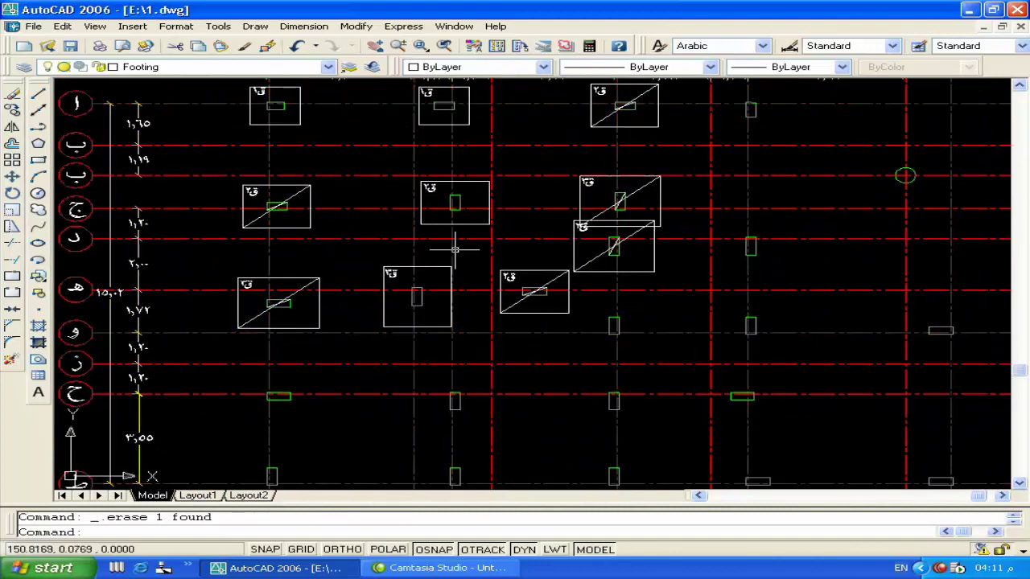
middle_drag(567, 286, 515, 316)
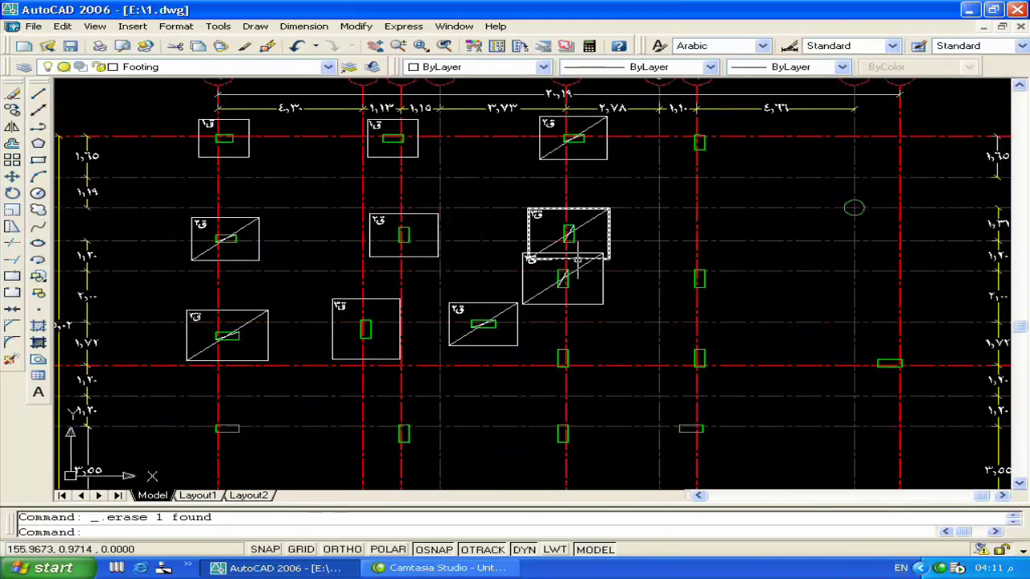
scroll(581, 266, up, 3)
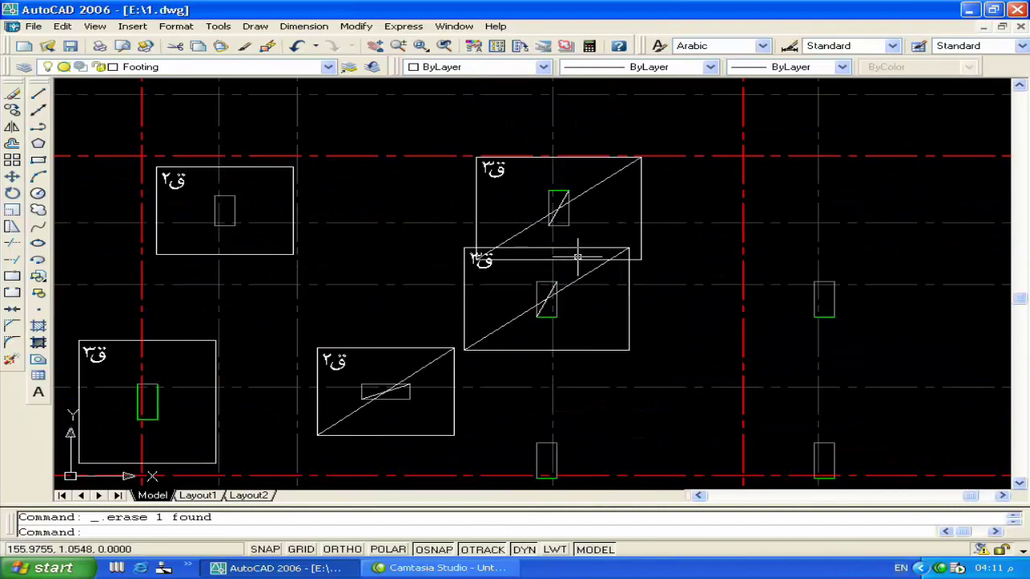
Start rotating the two overlapping ق٣ footings, then cancel the command
text(ro)
key(Return)
click(661, 171)
click(605, 173)
click(656, 307)
click(542, 345)
click(501, 326)
key(Return)
key(Escape)
key(Escape)
Rotate the ق٢ footing 90° about its centre, then undo that rotation
key(Return)
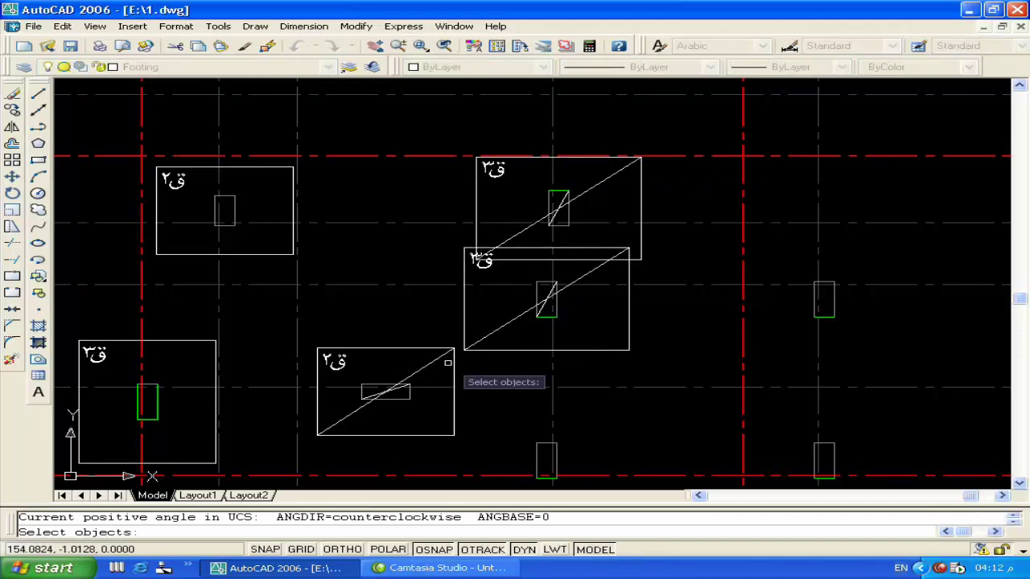
click(465, 361)
click(413, 372)
key(Return)
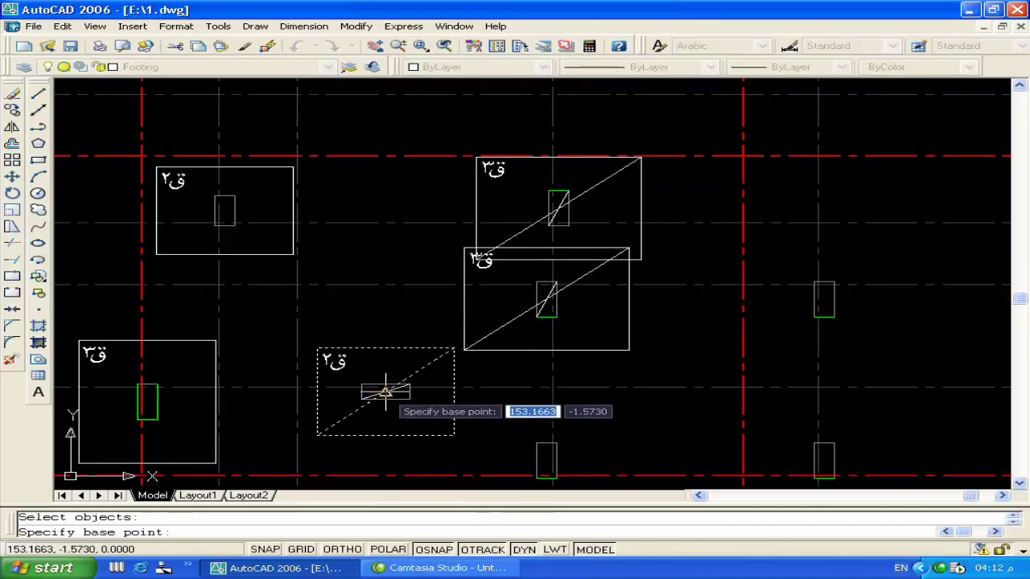
click(385, 392)
key(Return)
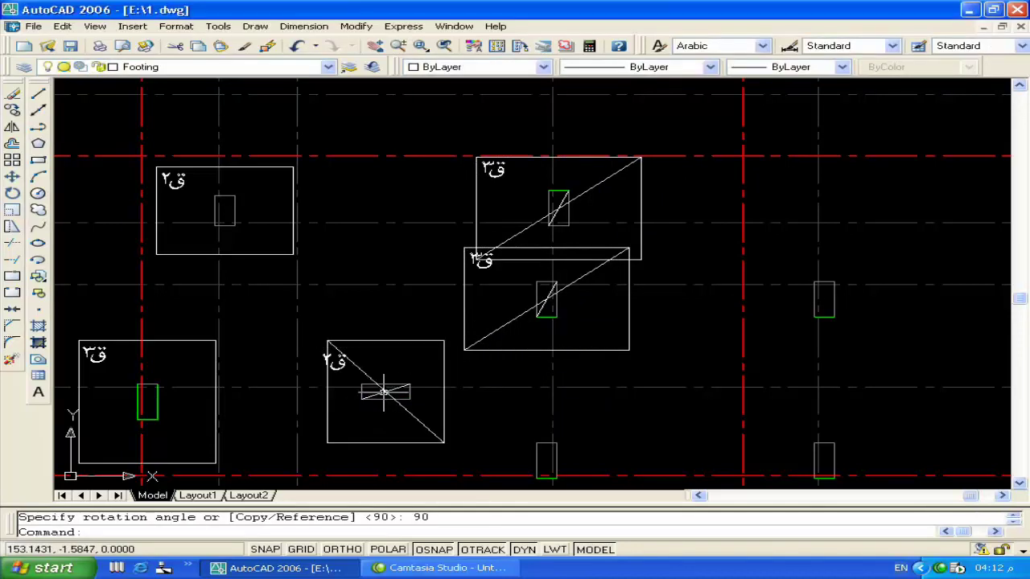
click(296, 46)
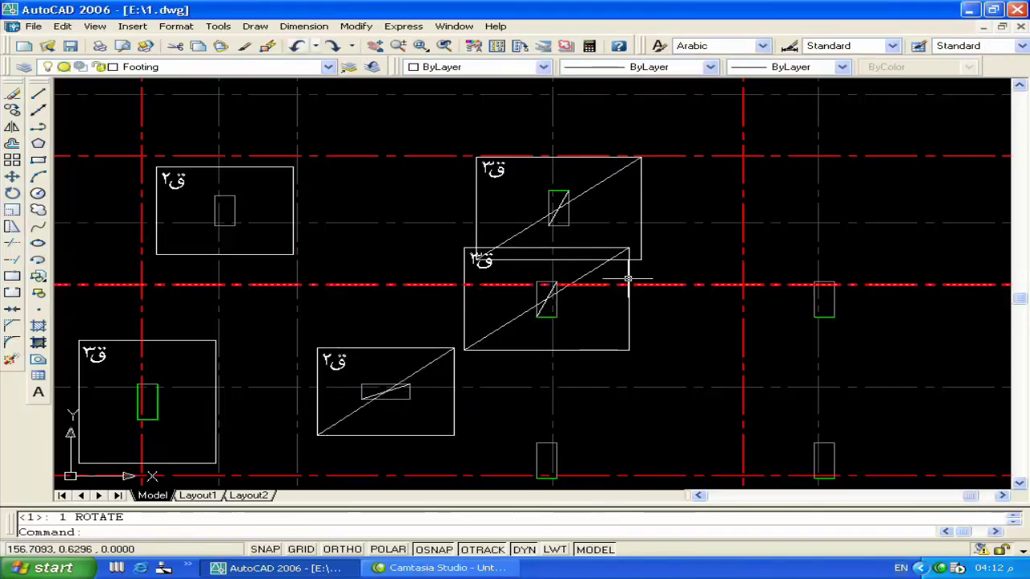
Rotate the lower overlapping ق٣ footing and its diagonal 90° about the column centre
click(650, 366)
click(583, 311)
click(515, 321)
text(ro)
key(Return)
click(546, 301)
text(9)
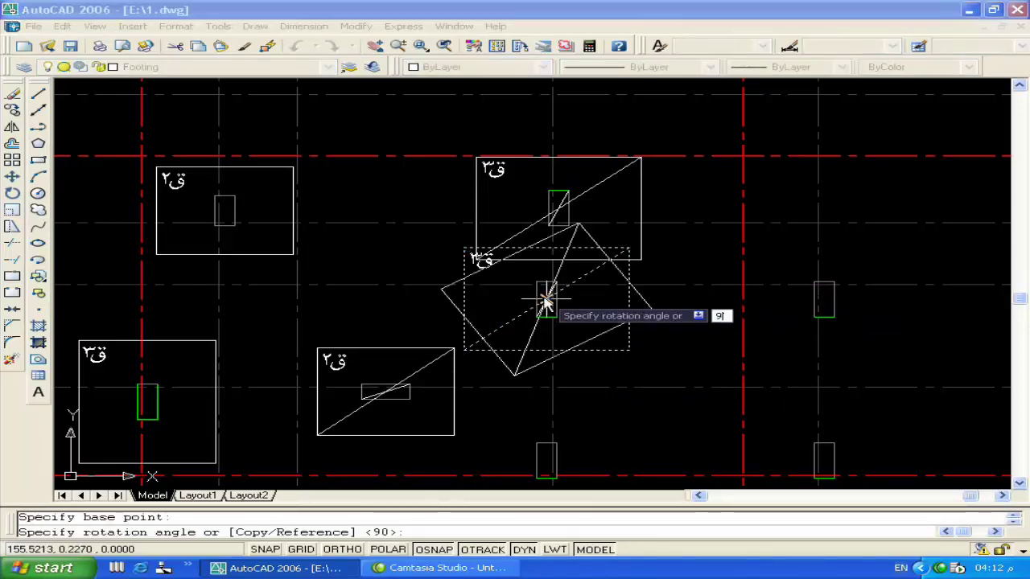
text(0)
key(Return)
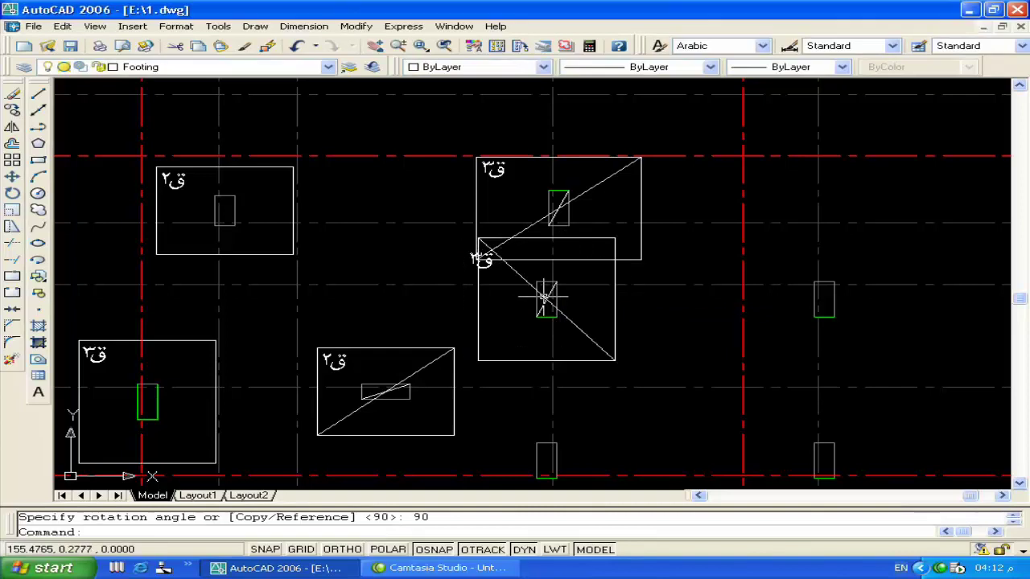
scroll(485, 250, up, 3)
Move the footing label to a new position beside the column
click(472, 257)
click(450, 279)
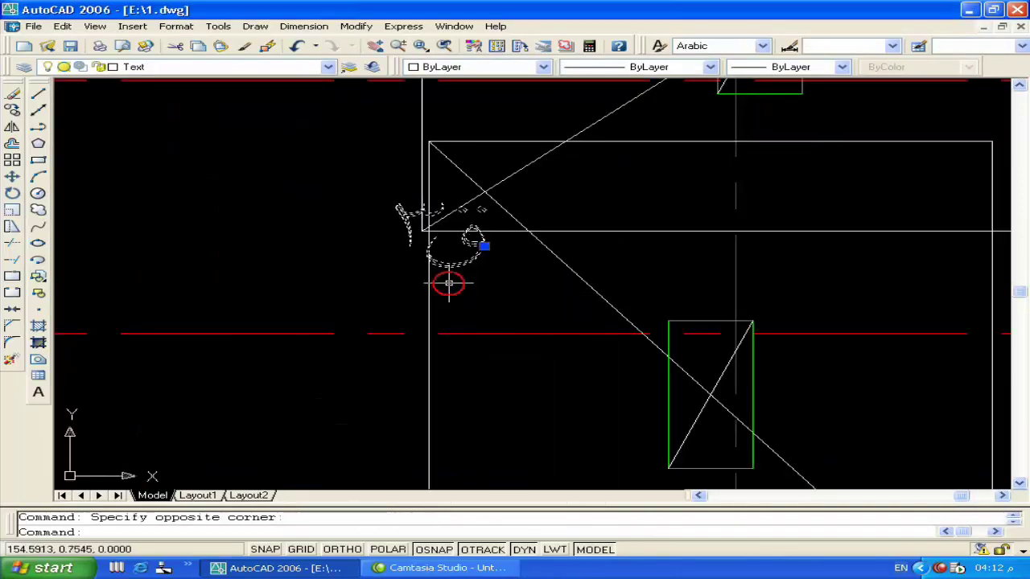
text(m)
key(Return)
click(451, 267)
click(508, 307)
Delete the lower and upper ق٣ footing outlines
scroll(508, 307, down, 3)
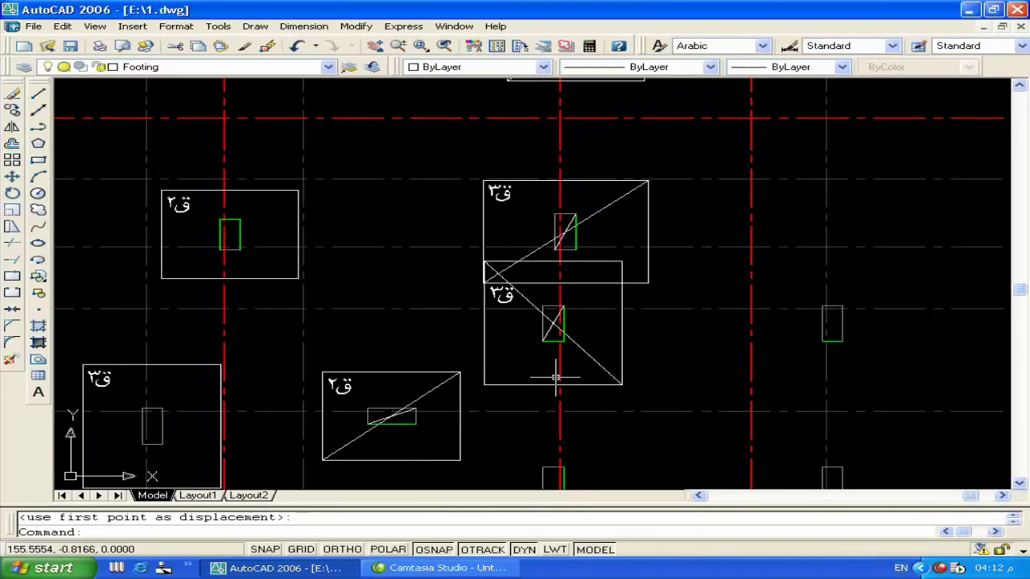
click(642, 357)
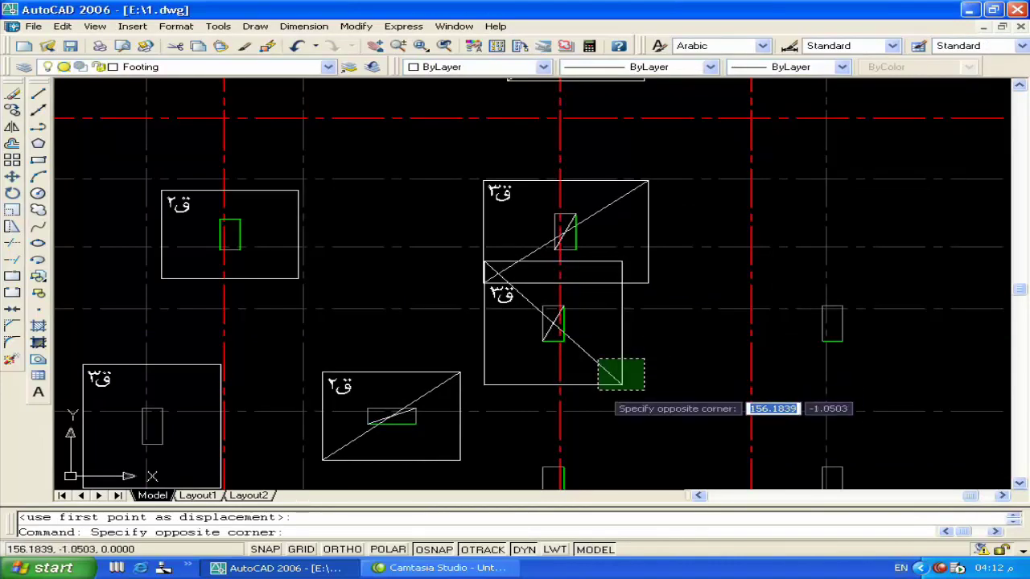
click(597, 387)
key(Delete)
click(667, 266)
click(632, 226)
key(Delete)
Erase the diagonal across the upper column and the leftover ق٣ label
click(557, 195)
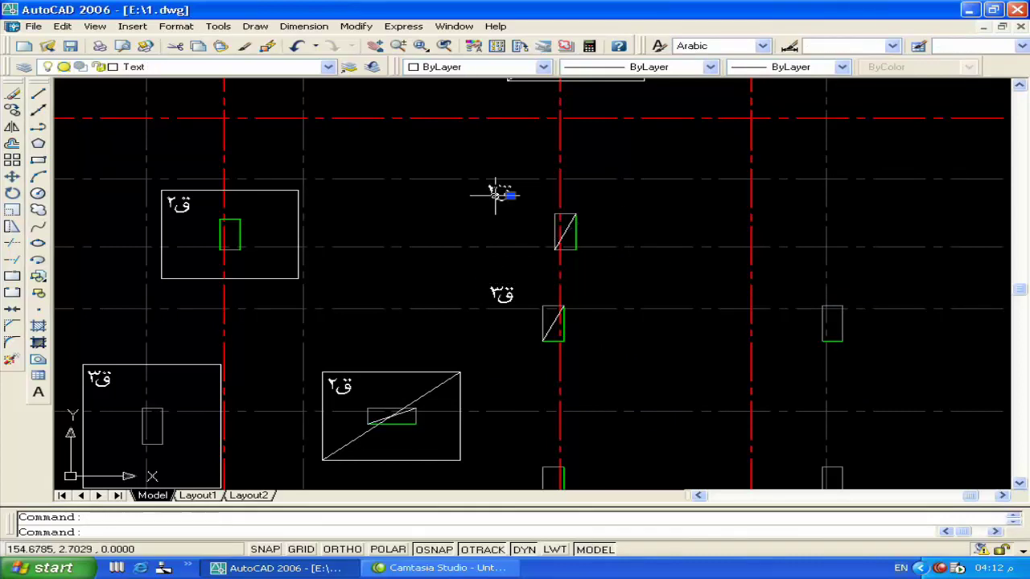
click(481, 292)
key(Delete)
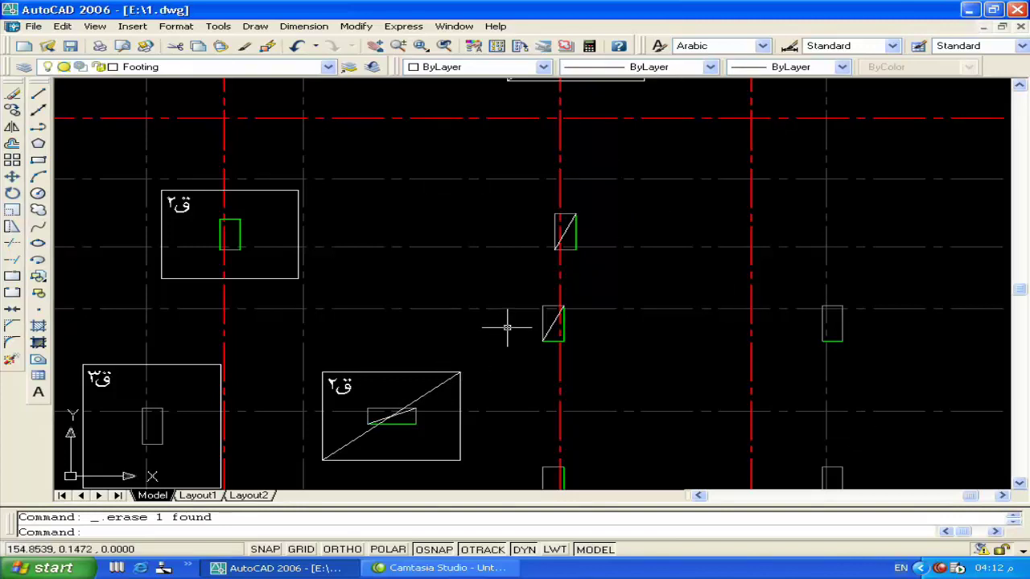
Draw a 3.5 by 1.5 rectangle with its first corner above the plan
scroll(507, 277, down, 5)
middle_drag(505, 125, 503, 231)
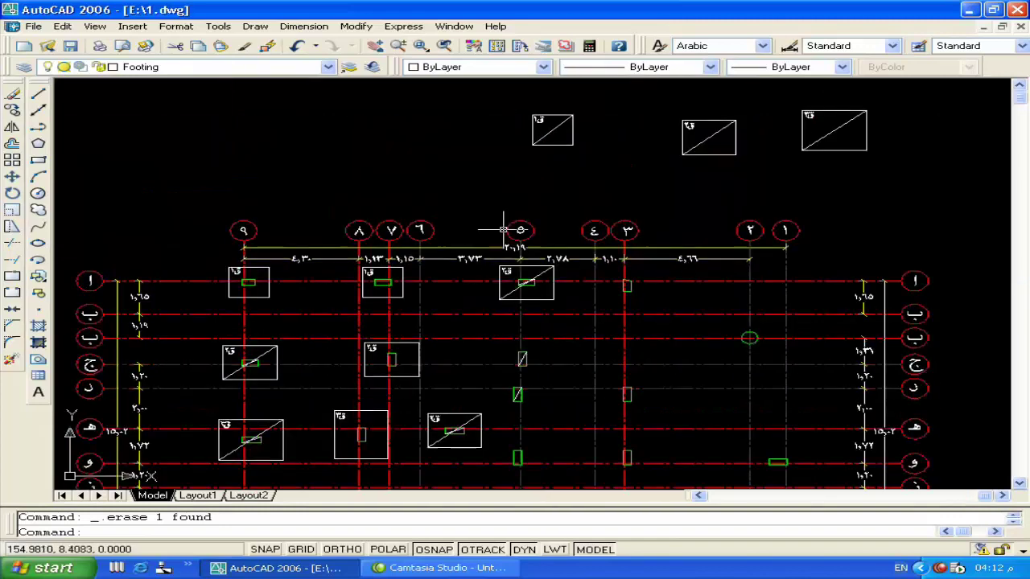
text(re)
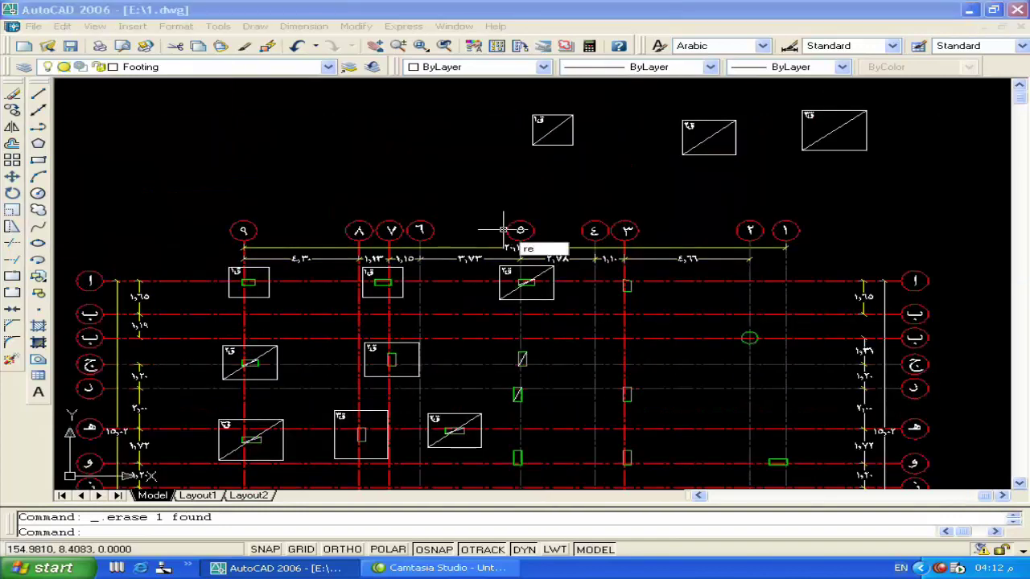
text(c)
key(Return)
click(216, 174)
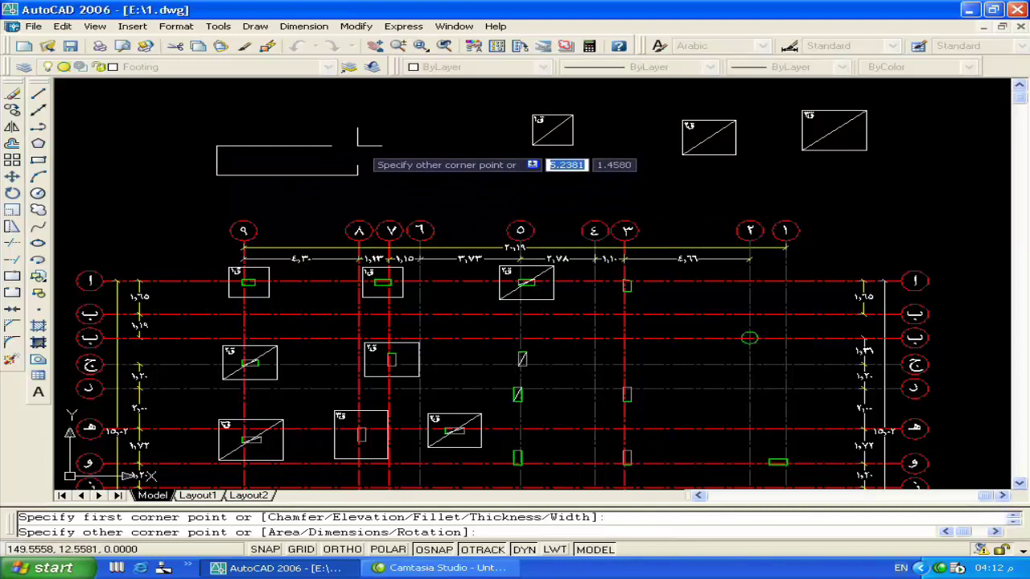
text(@ )
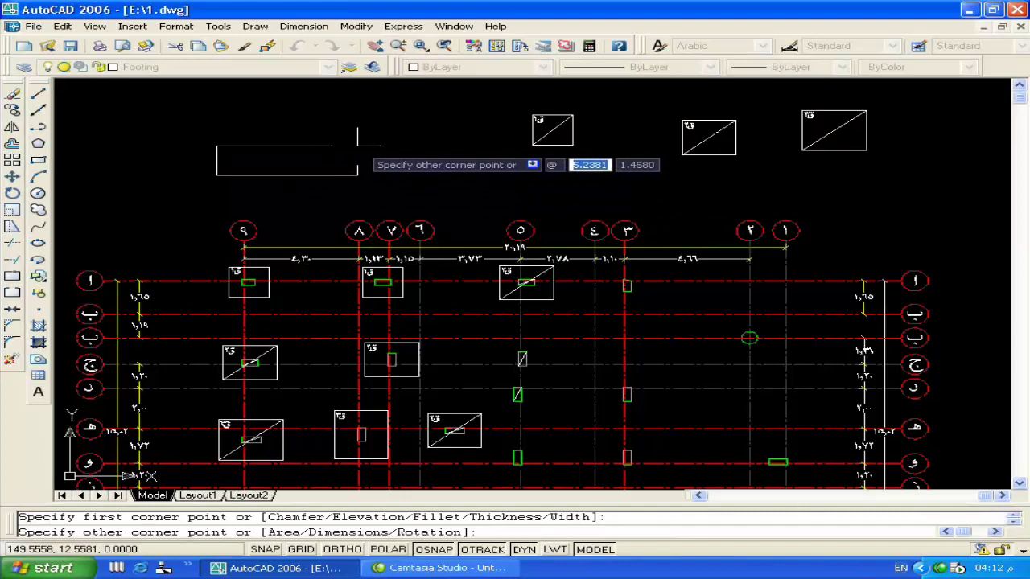
text(3.5)
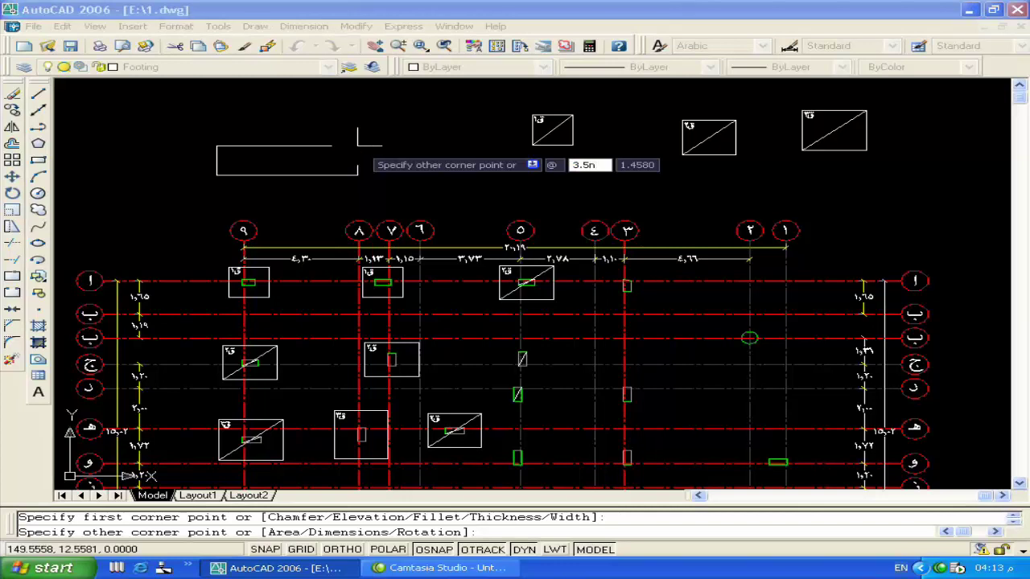
key(Tab)
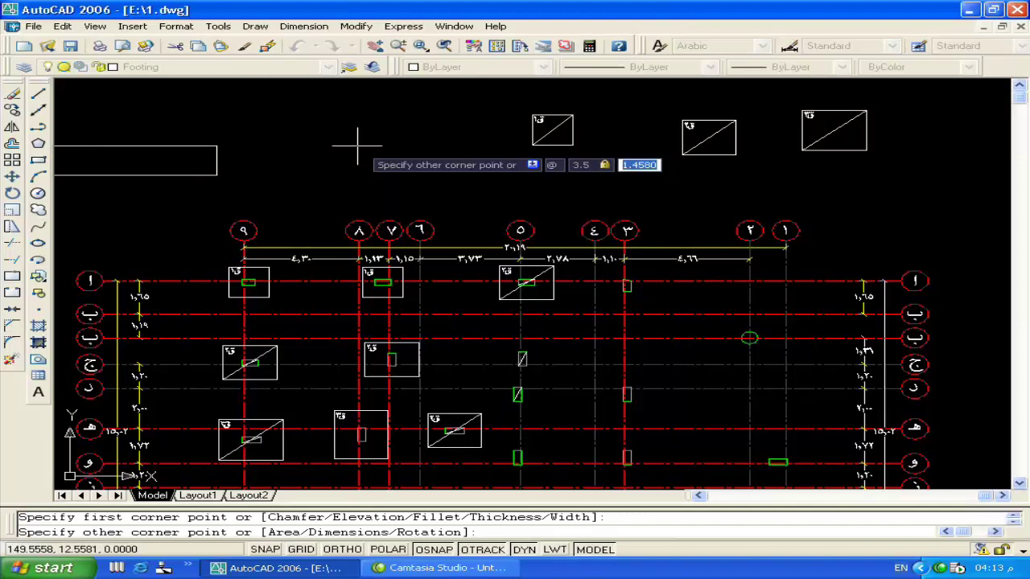
text(1.5)
key(Return)
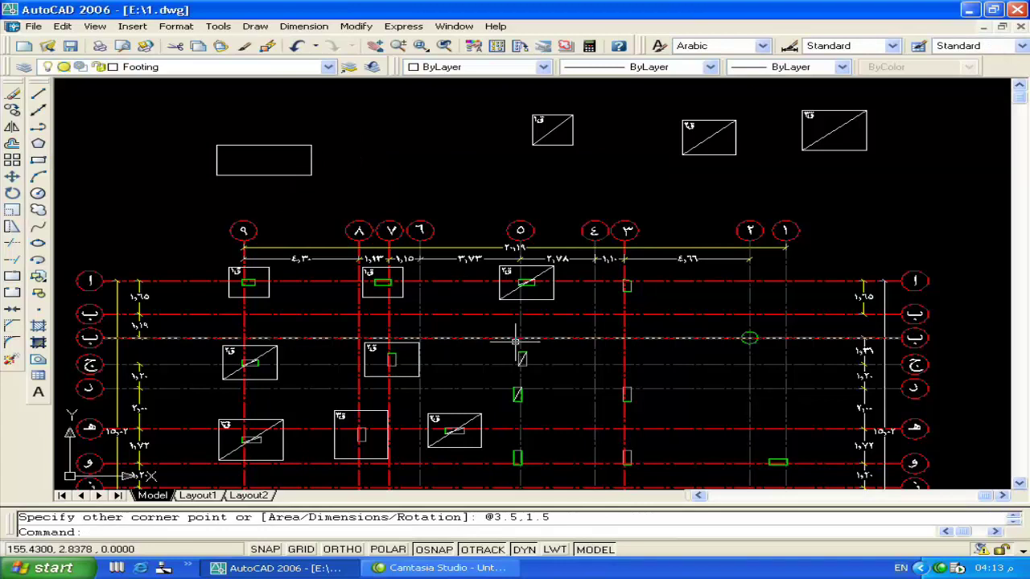
Bring the axis bubbles back into view and start the ROTATE command
middle_drag(541, 395, 535, 355)
scroll(534, 354, up, 3)
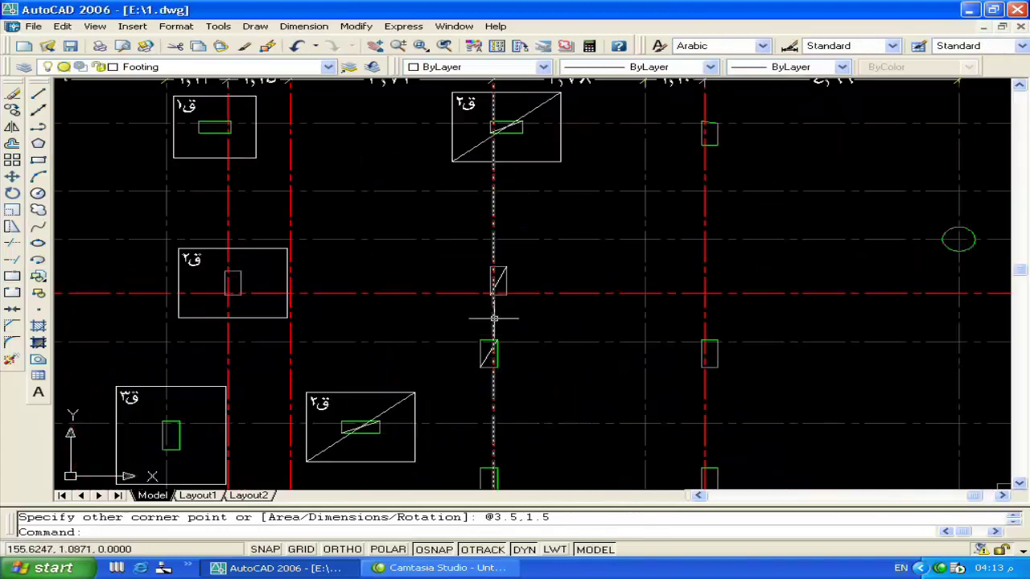
scroll(494, 318, down, 3)
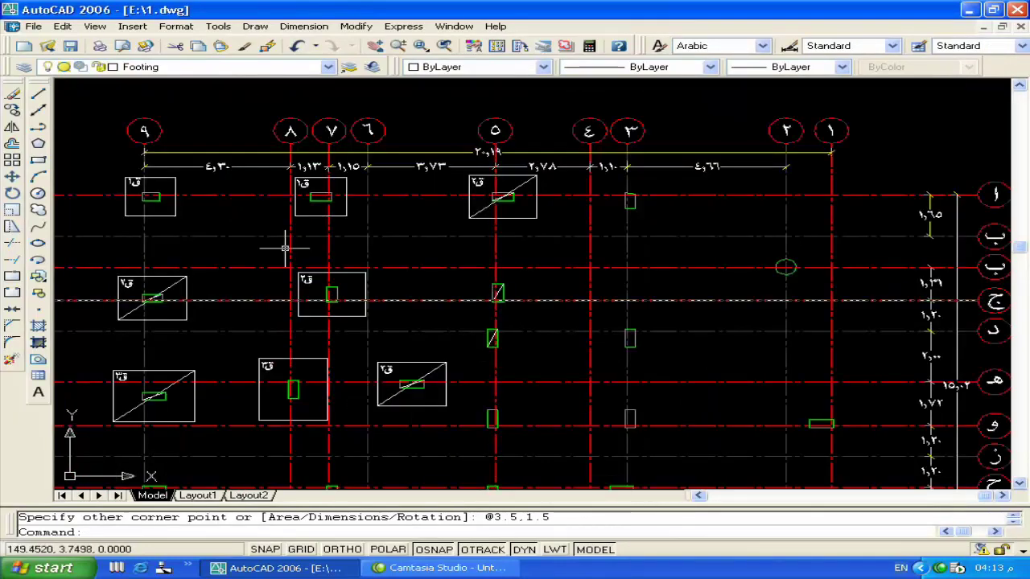
middle_drag(285, 241, 433, 335)
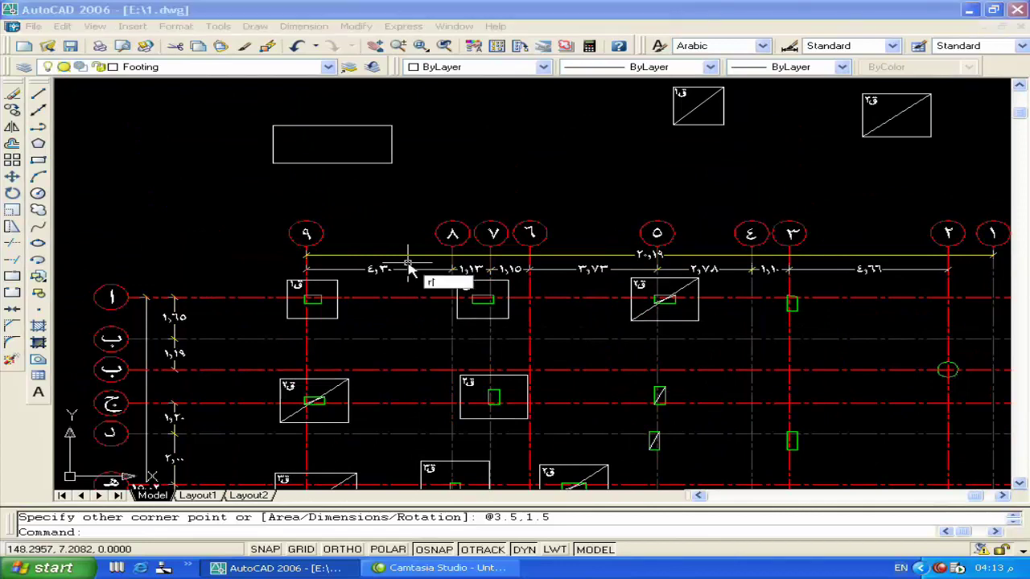
text(ro)
key(Return)
Rotate the new rectangle 90 degrees about its corner
click(430, 132)
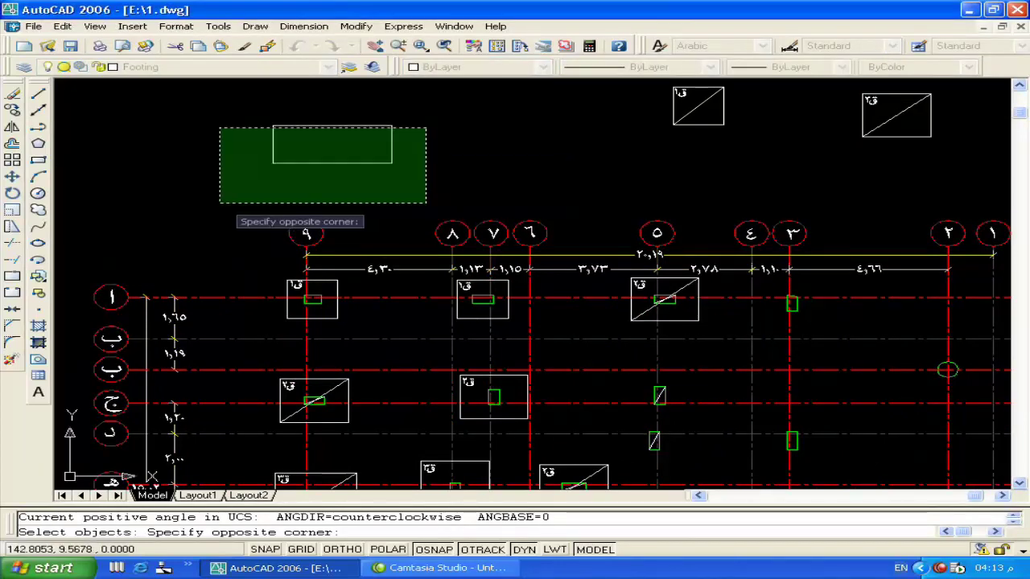
click(214, 203)
key(Return)
click(271, 163)
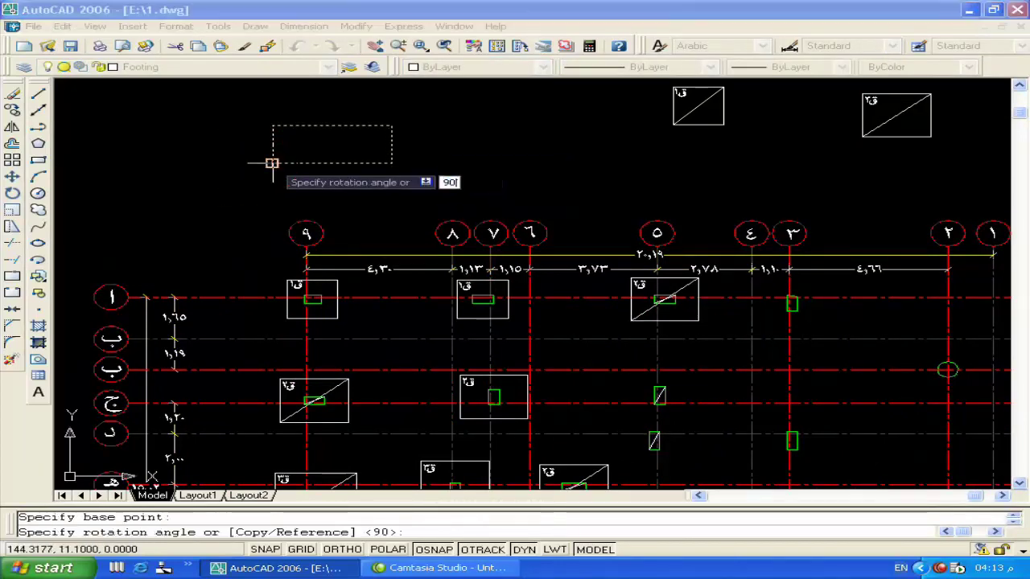
key(Return)
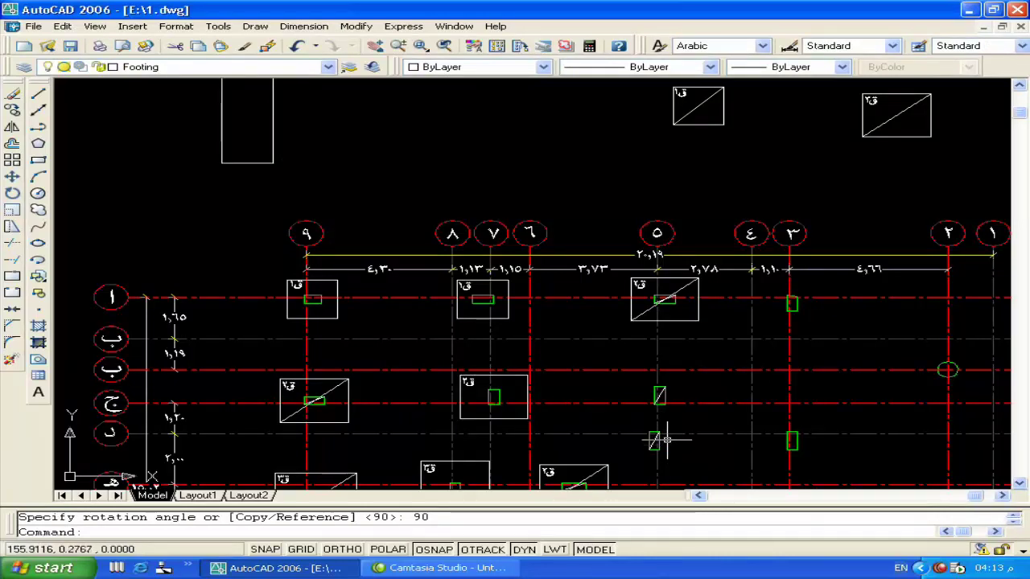
Move the upright rectangle onto grid 5 around the two columns
scroll(659, 394, down, 4)
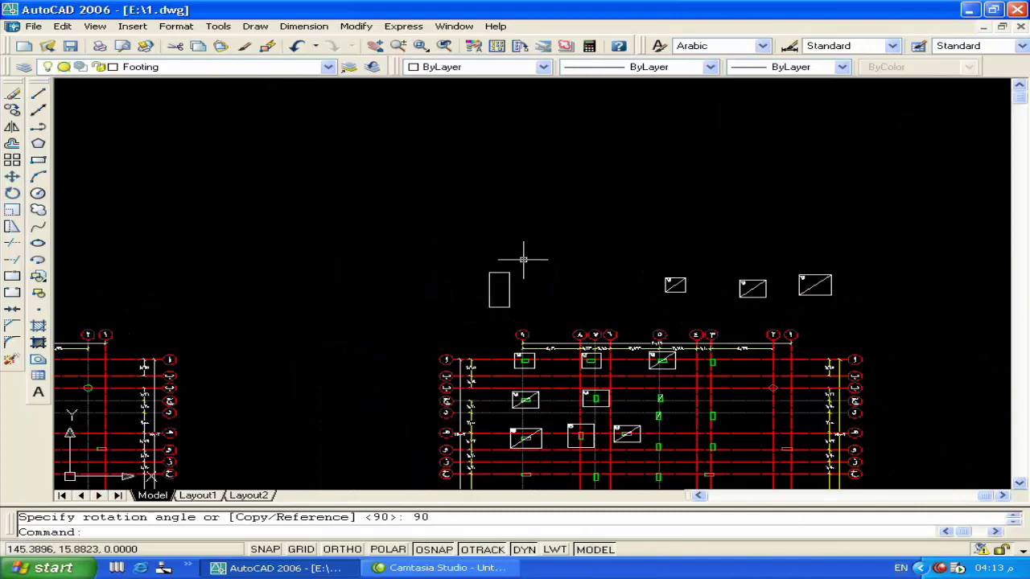
drag(523, 259, 459, 320)
text(m)
key(Return)
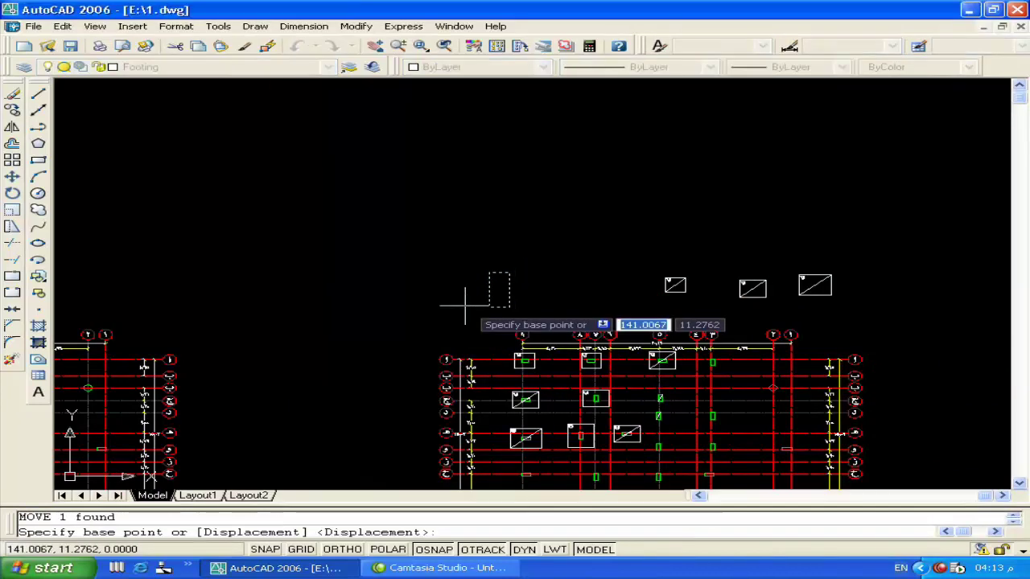
click(496, 271)
scroll(673, 401, up, 6)
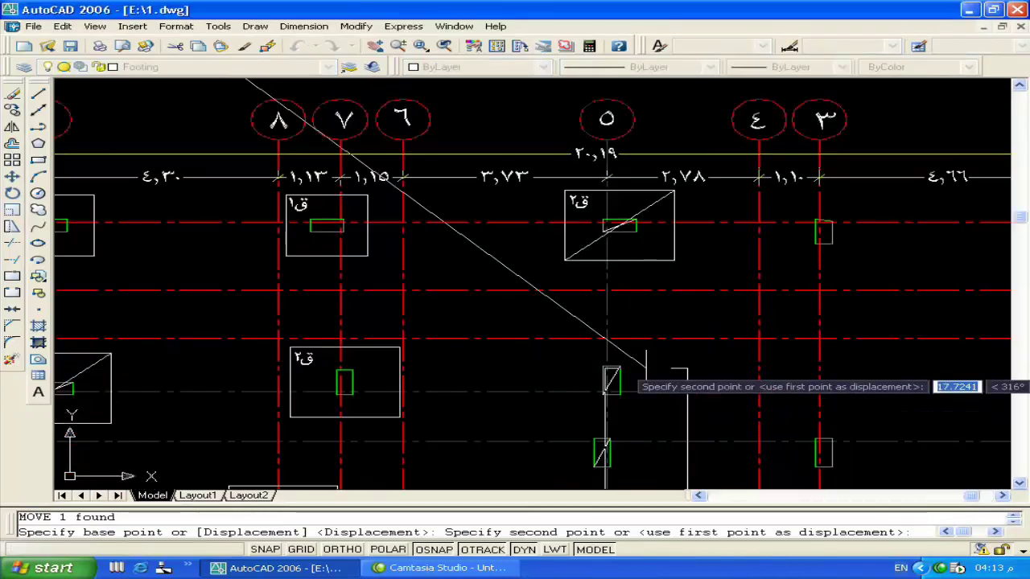
scroll(568, 363, up, 3)
click(575, 368)
scroll(611, 369, down, 8)
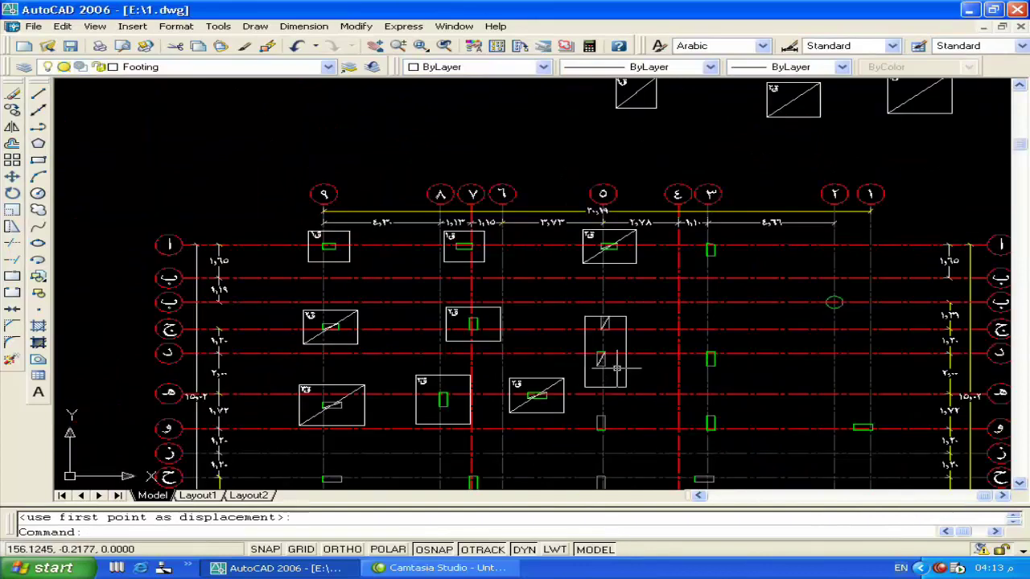
scroll(620, 366, up, 6)
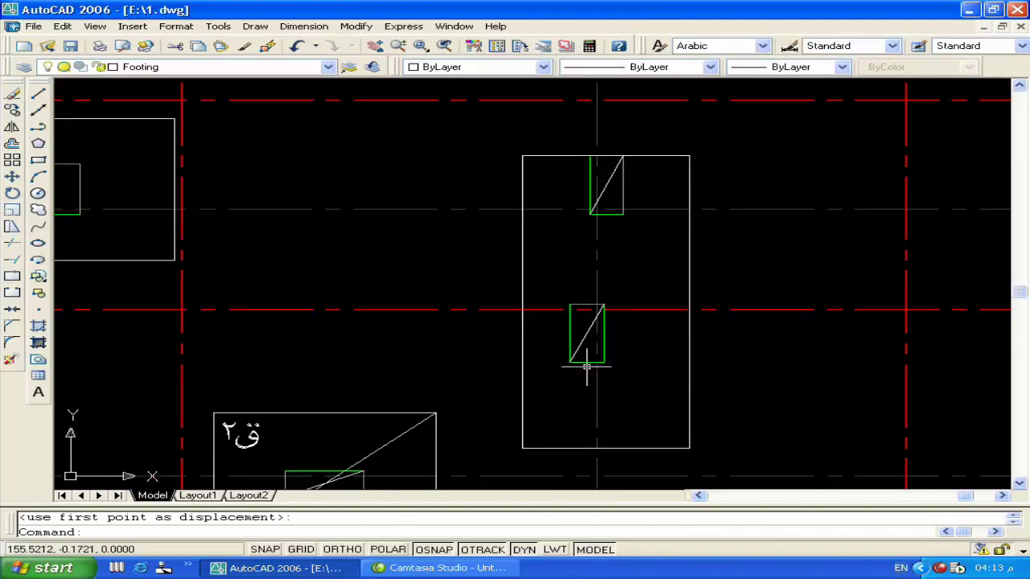
Grip-stretch the footing's top-right corner by 0.25 with Ortho on, then undo it
middle_drag(586, 367, 547, 292)
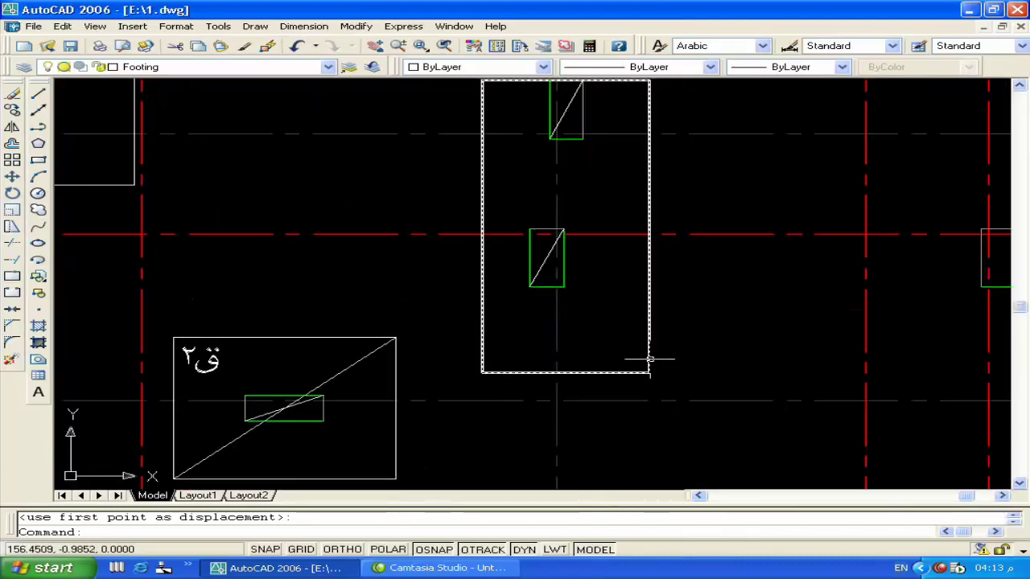
key(Return)
middle_drag(598, 346, 560, 435)
key(Escape)
click(593, 169)
click(611, 170)
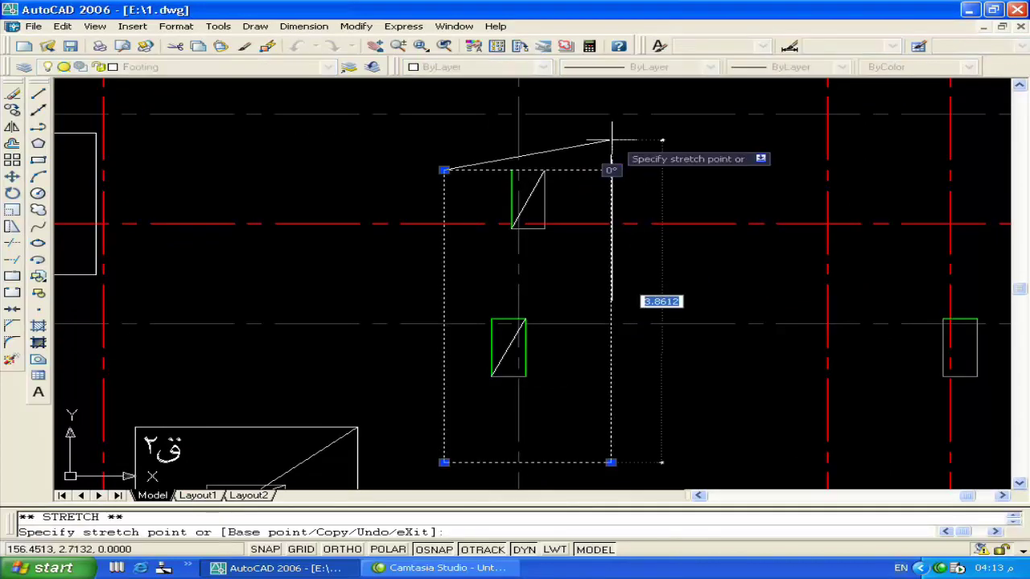
key(F8)
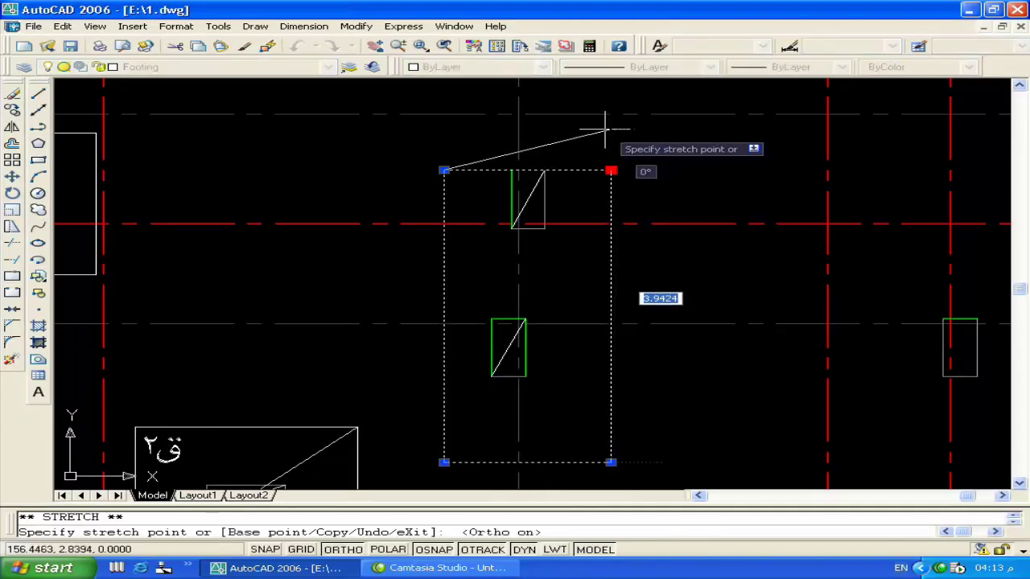
text(.25)
key(Return)
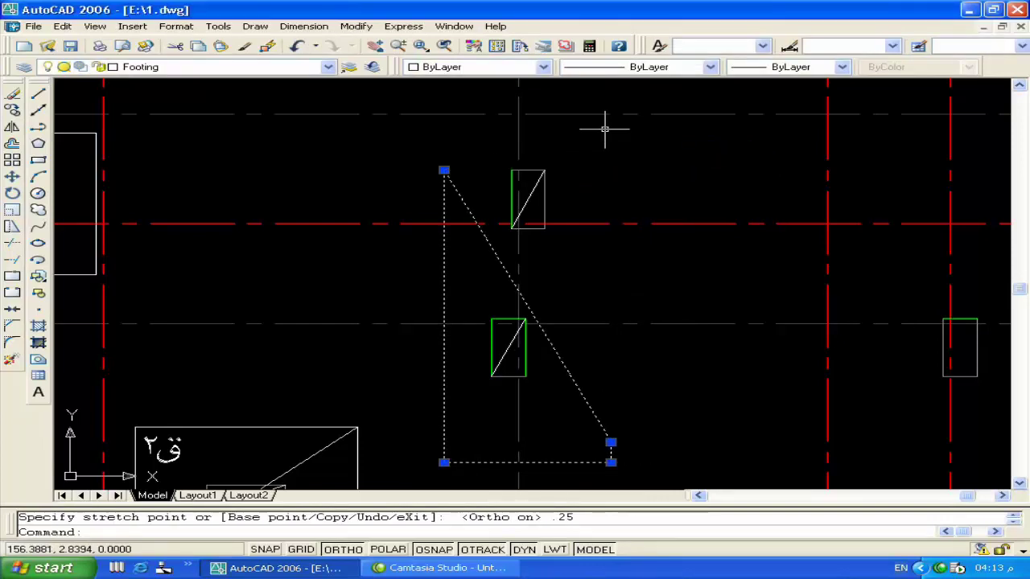
click(320, 48)
Retry the 0.25 corner stretch, undo it again, and reselect the footing rectangle
click(626, 181)
click(612, 170)
click(611, 170)
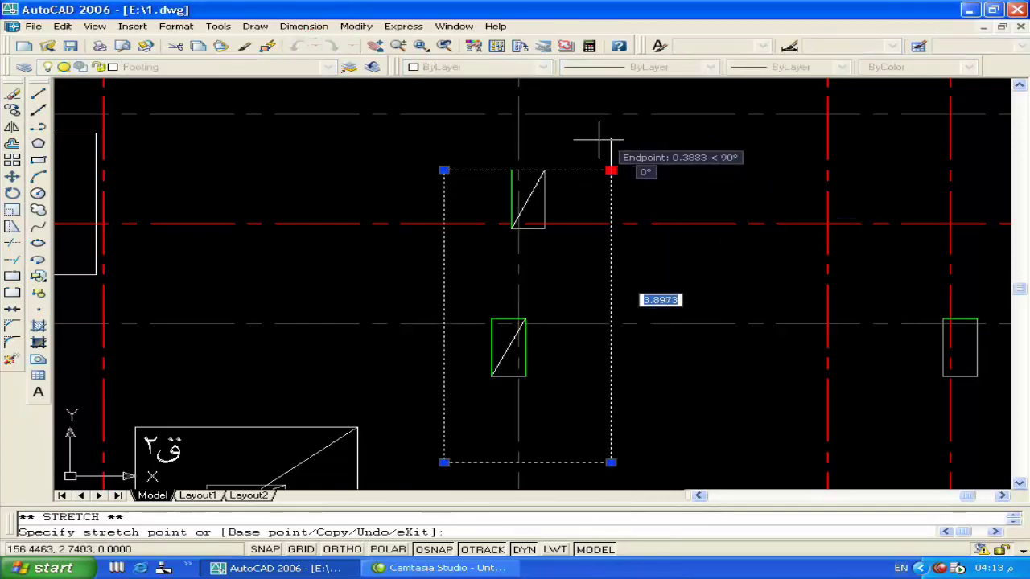
key(F8)
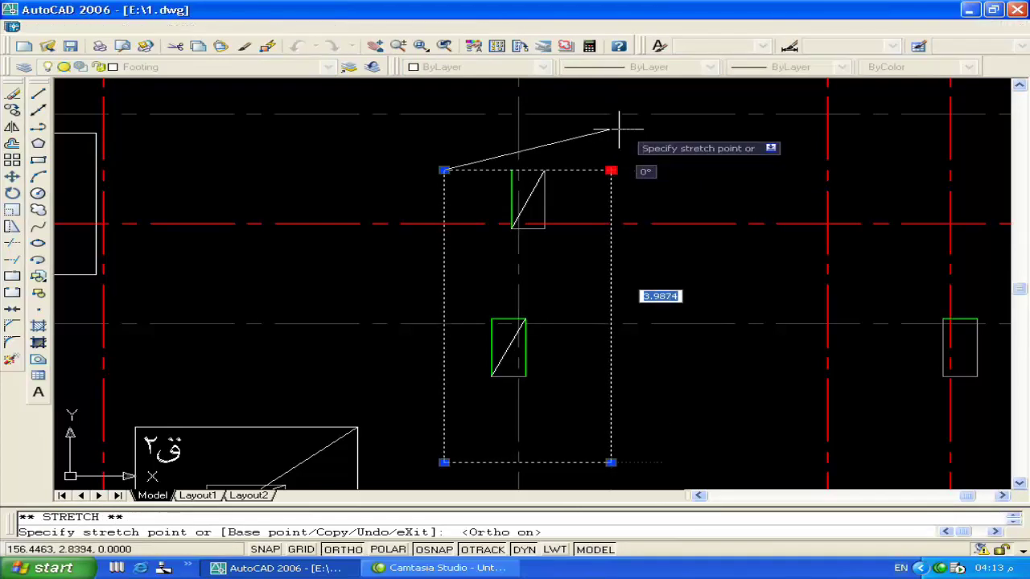
text(25)
key(Return)
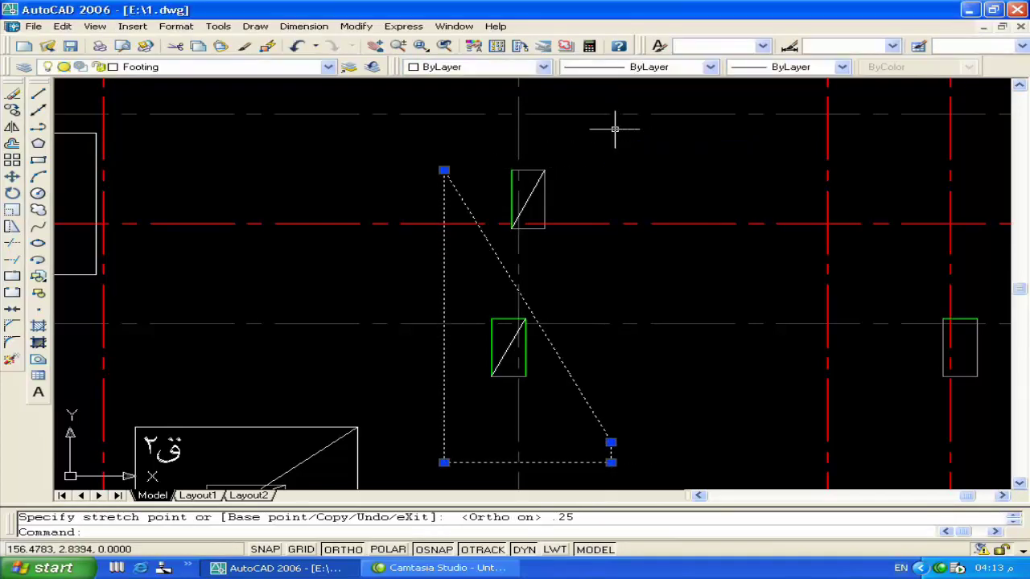
key(Escape)
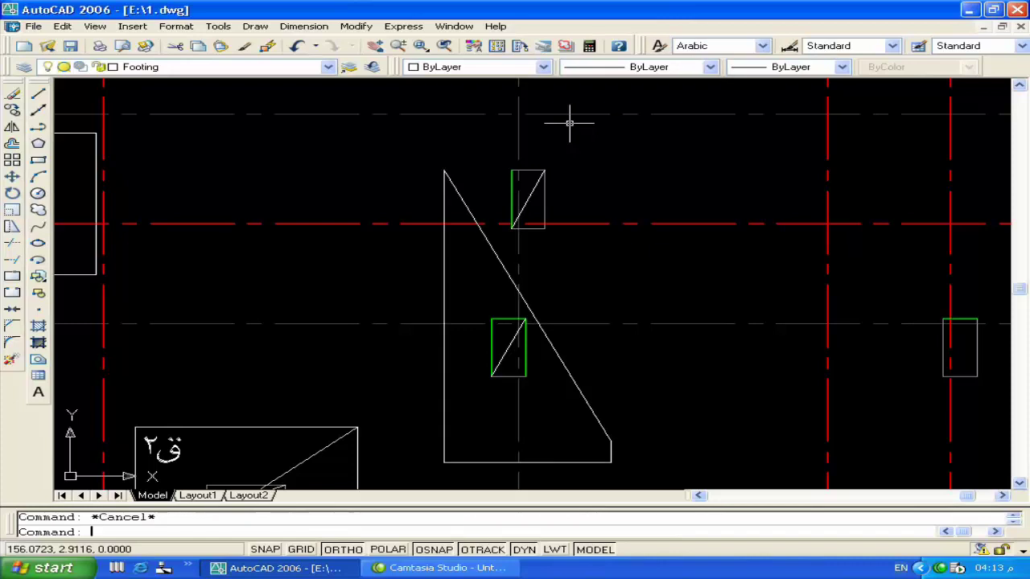
click(299, 46)
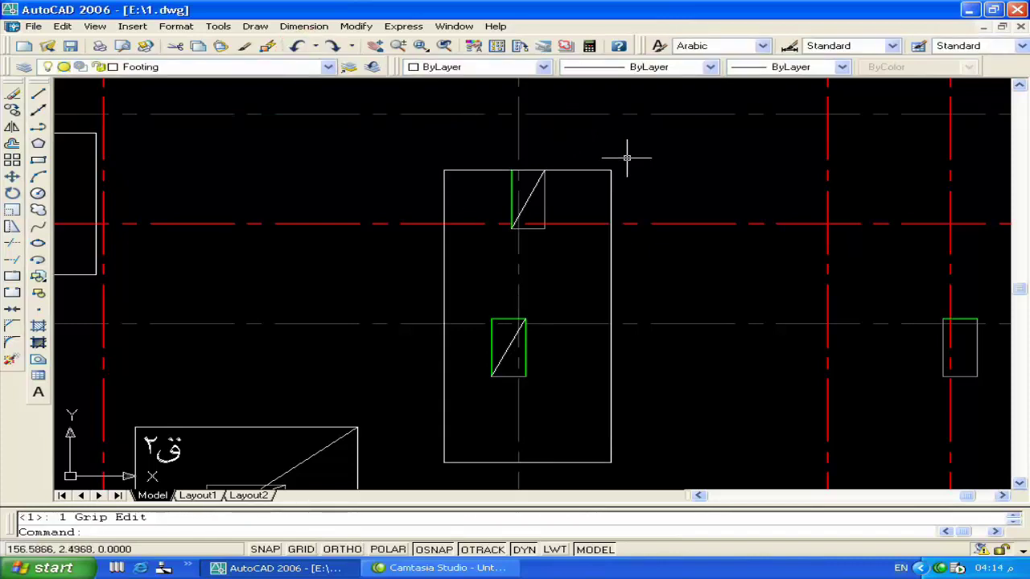
drag(626, 158, 601, 179)
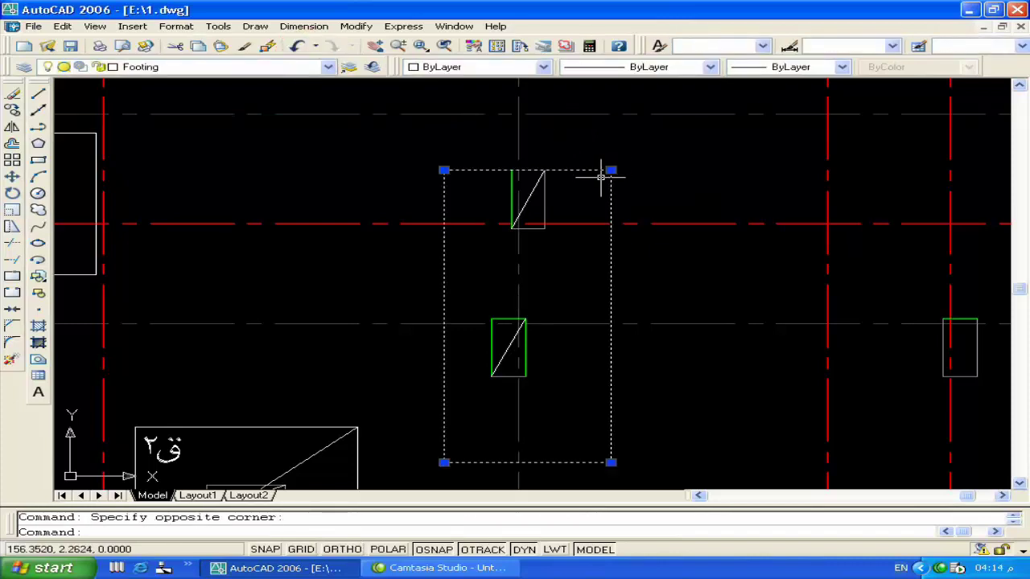
Explode the footing rectangle and grip-stretch its top-right corner 0.25, then undo
click(11, 361)
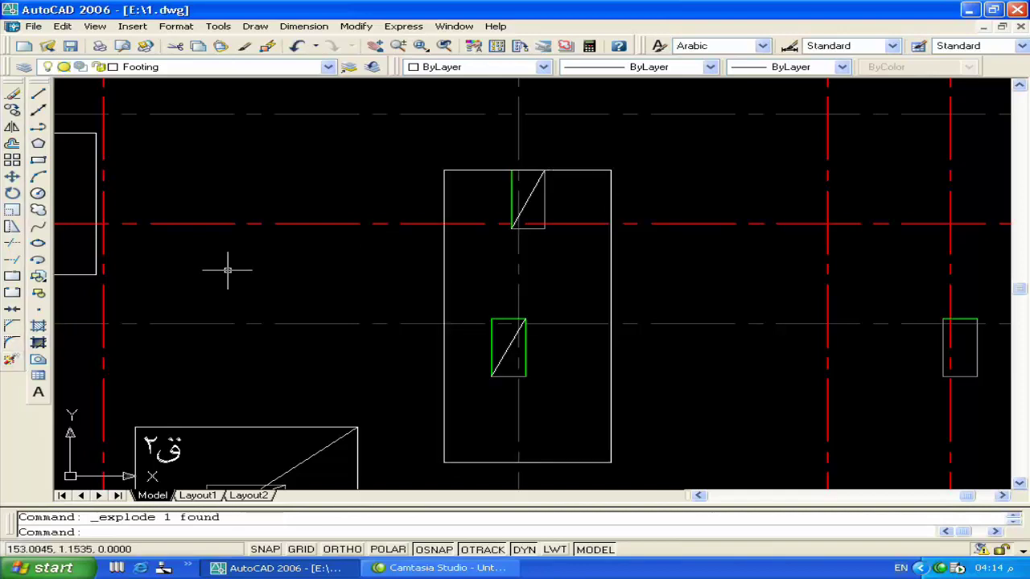
drag(620, 161, 597, 179)
click(610, 170)
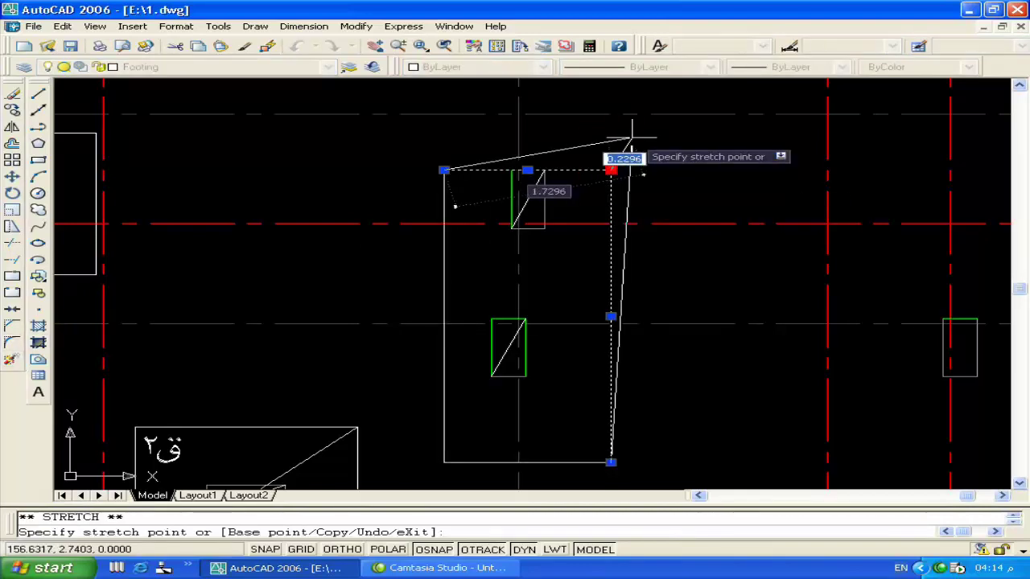
key(F8)
text(.25)
key(Return)
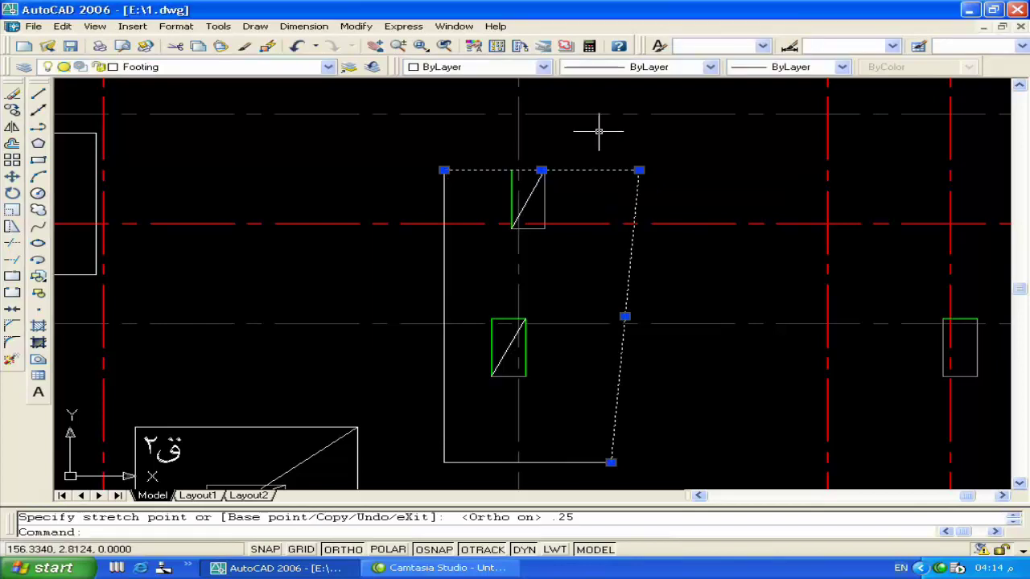
key(ctrl+z)
Retry the top-right corner grip stretch, undo the slanted result, and cancel another attempt
click(636, 155)
click(599, 177)
click(611, 171)
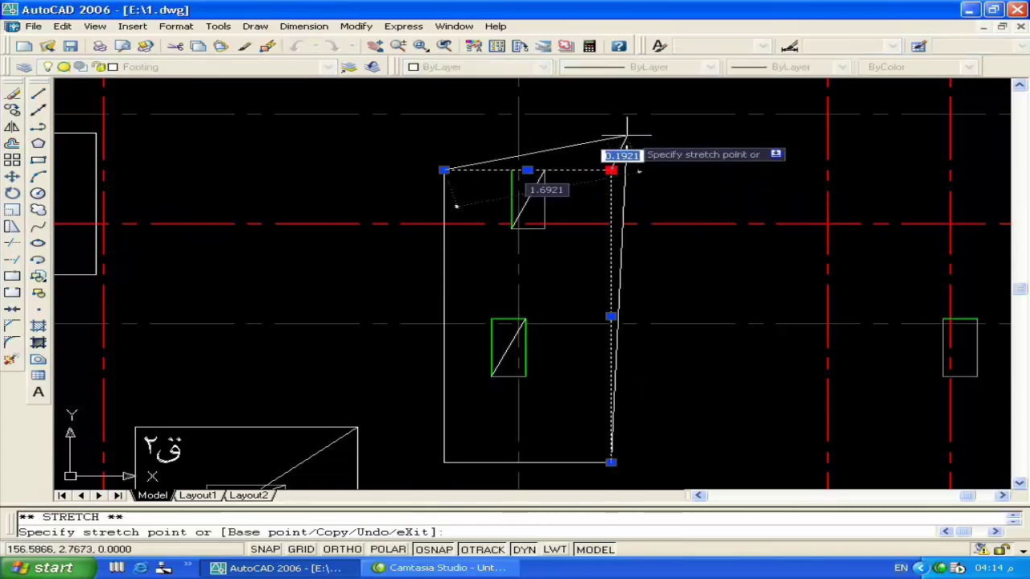
key(F8)
scroll(623, 131, down, 3)
scroll(611, 133, up, 3)
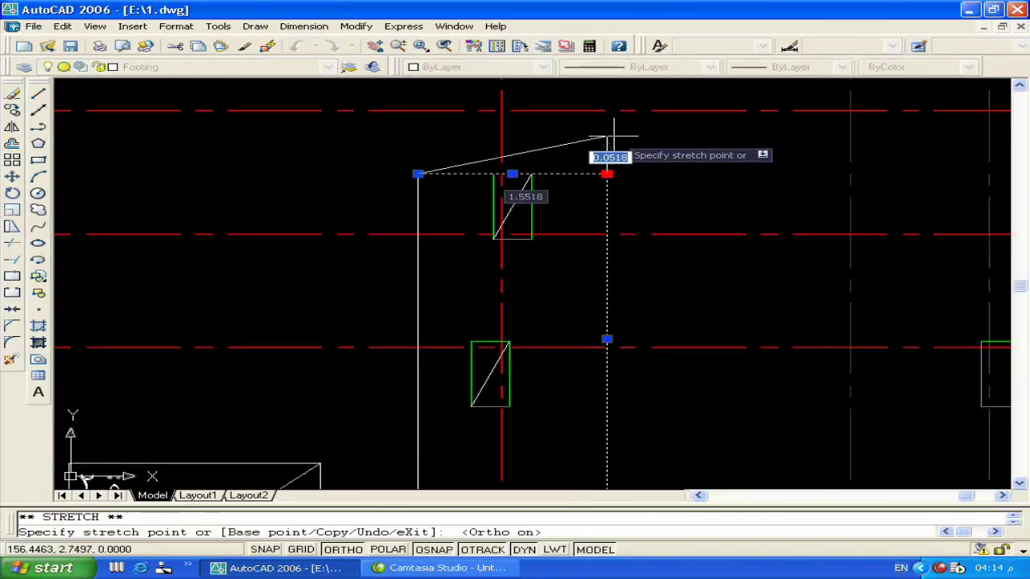
text(.25)
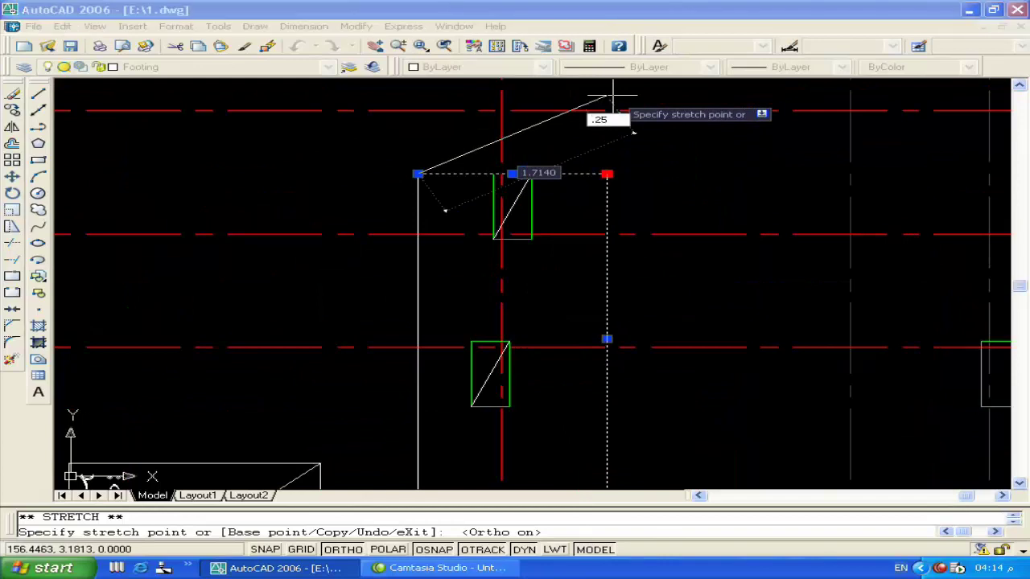
key(Return)
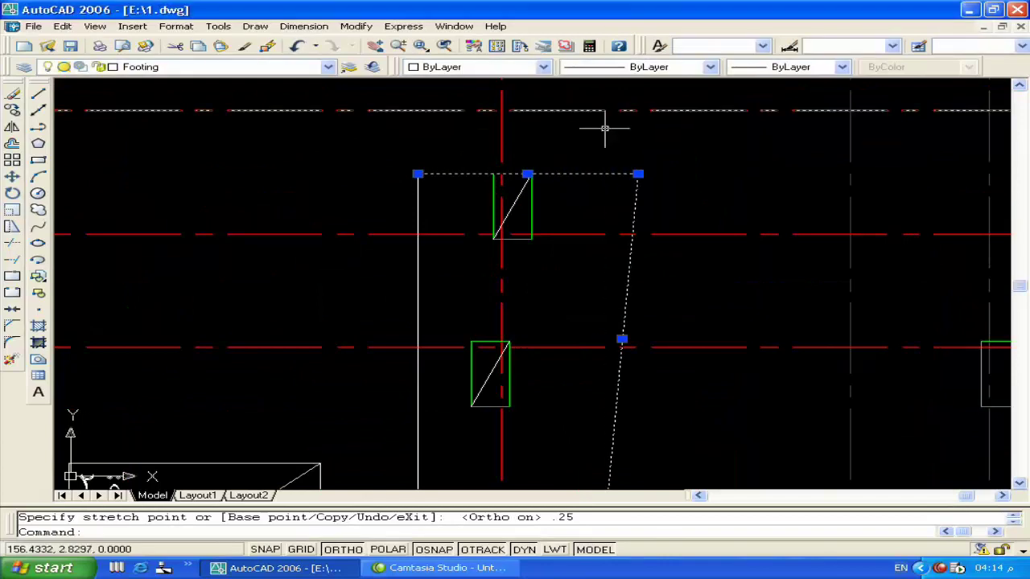
click(298, 46)
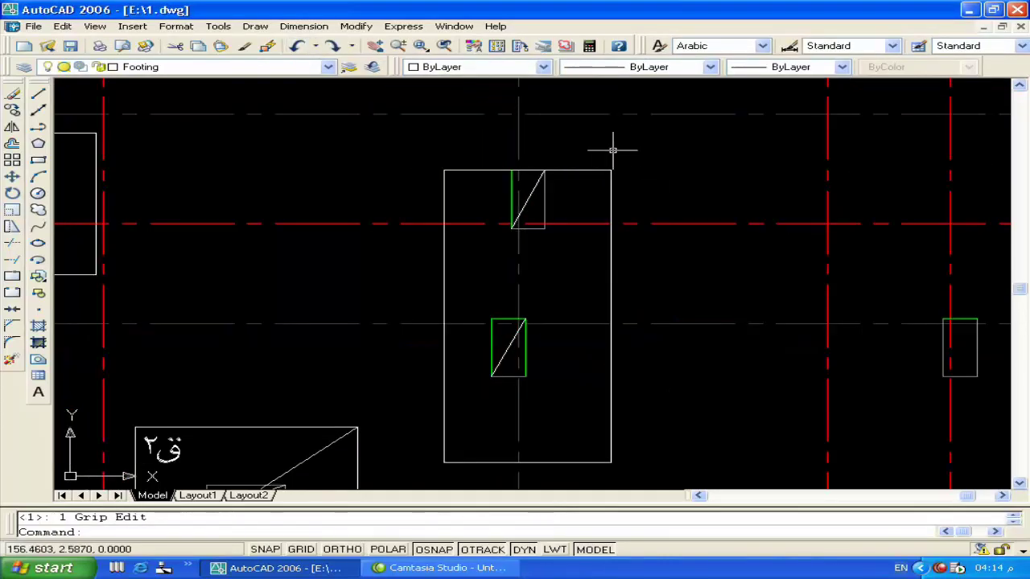
click(597, 181)
click(591, 178)
click(610, 169)
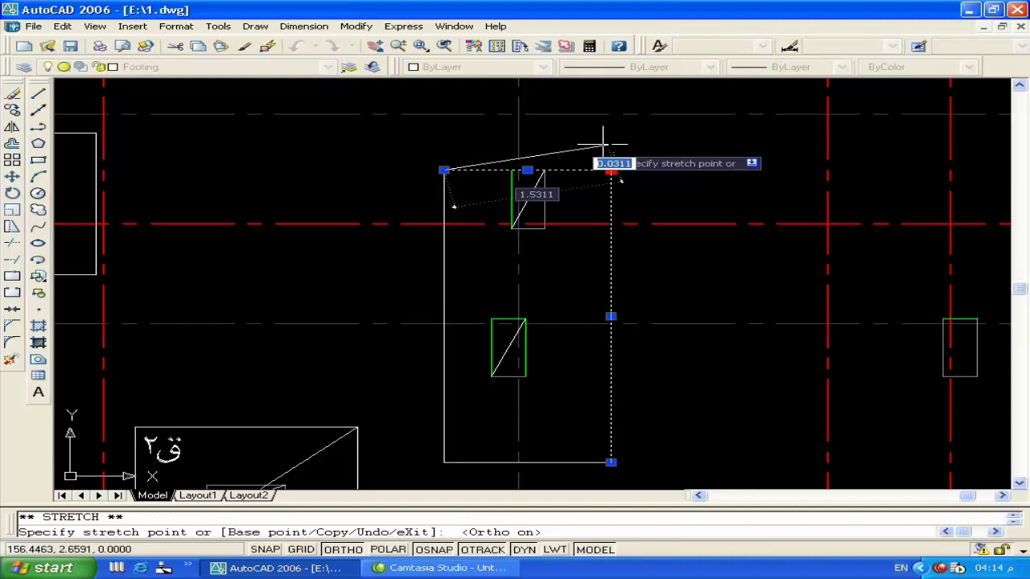
key(Escape)
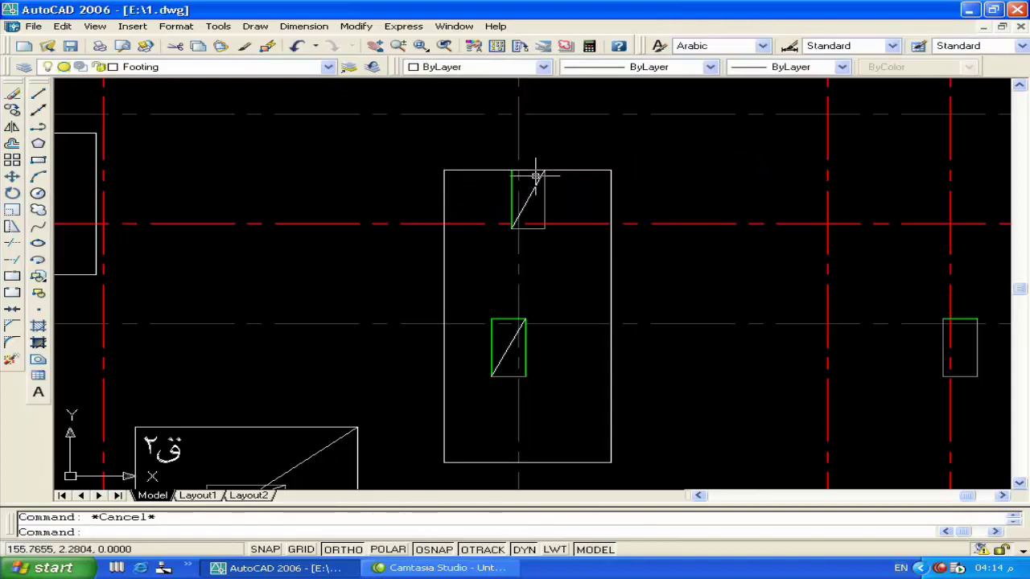
Stretch the footing's top-right corner up by 0.25 with STRETCH
click(13, 358)
click(620, 160)
click(592, 192)
key(Return)
click(656, 199)
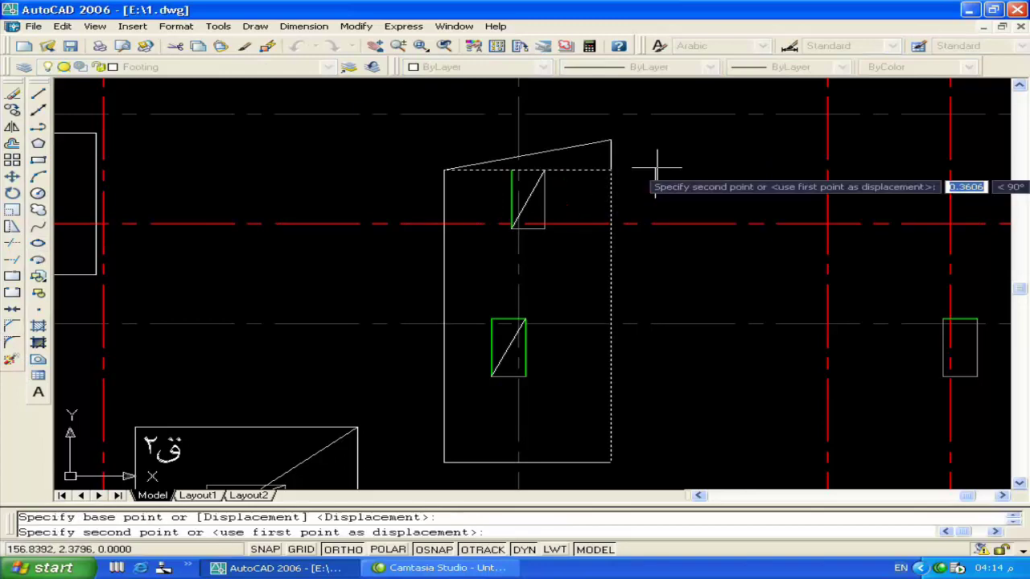
text(5)
key(Return)
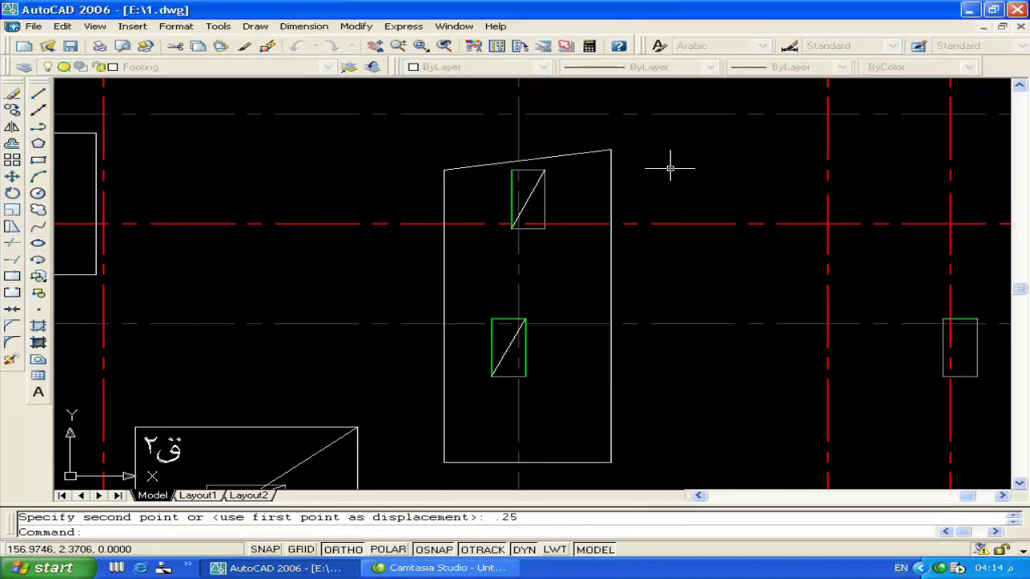
Stretch the footing's top-left corner up by 0.25 as well
key(Return)
click(467, 157)
click(373, 210)
key(Return)
click(373, 209)
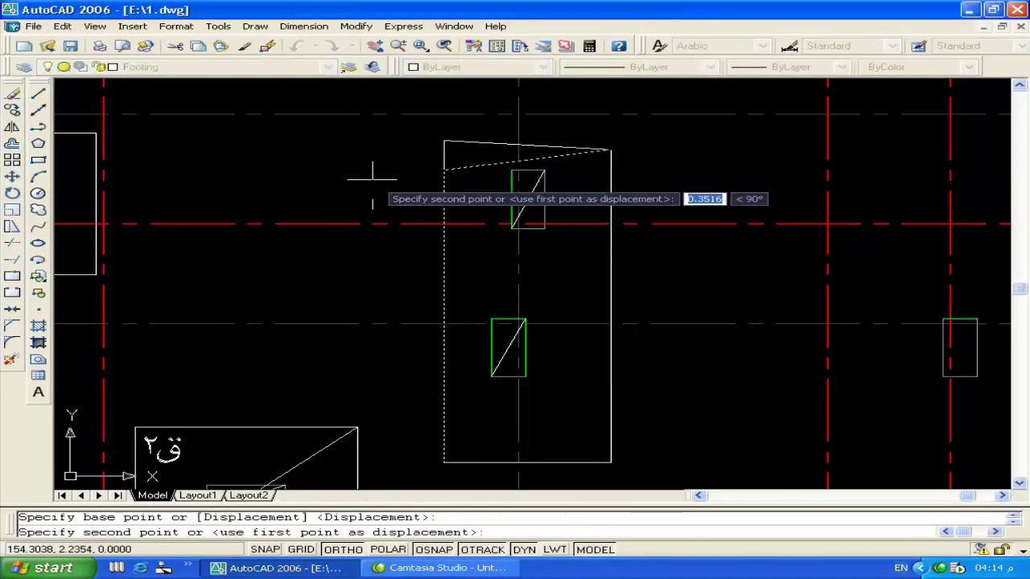
text(.25)
key(Return)
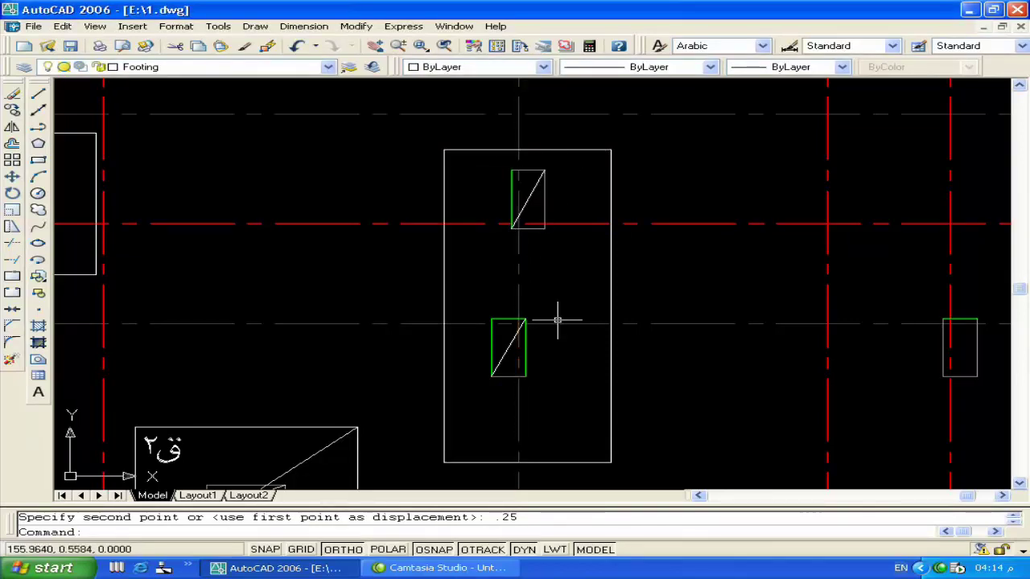
Stretch the combined footing's bottom edge 0.25 downward
middle_drag(557, 320, 555, 265)
click(644, 395)
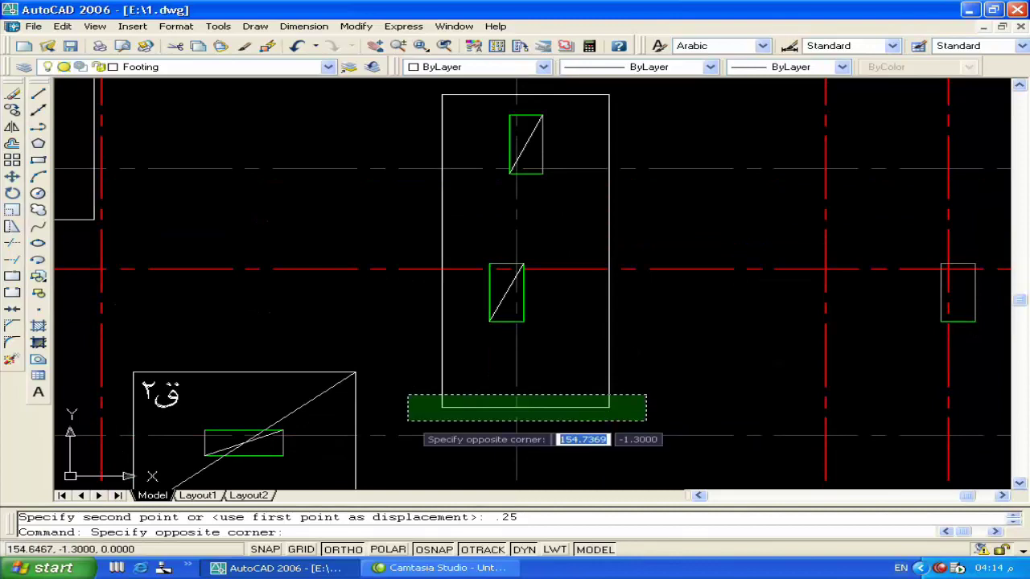
click(637, 388)
text(s)
key(Return)
click(652, 375)
click(407, 409)
key(Return)
click(397, 358)
text(25)
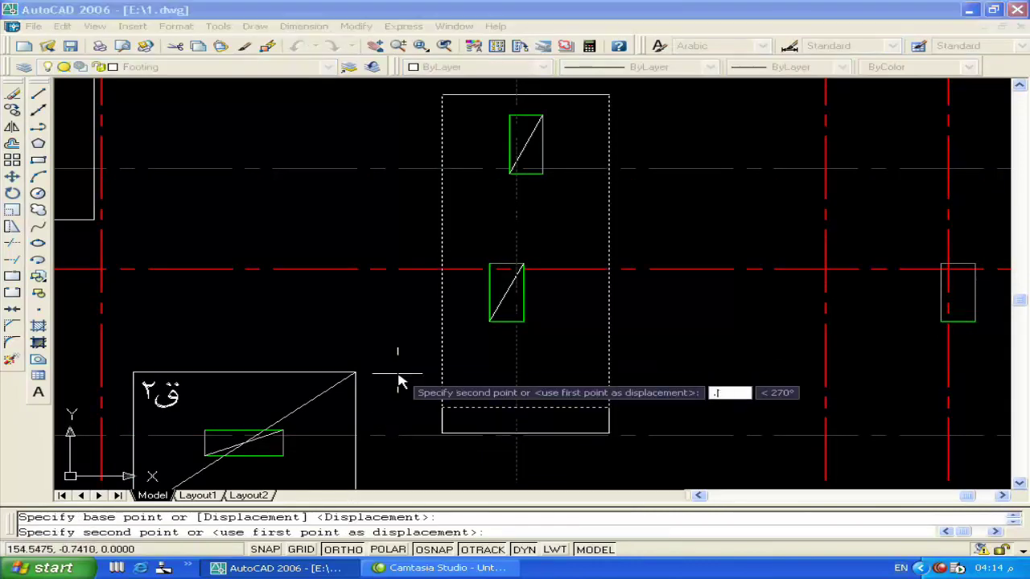
key(Return)
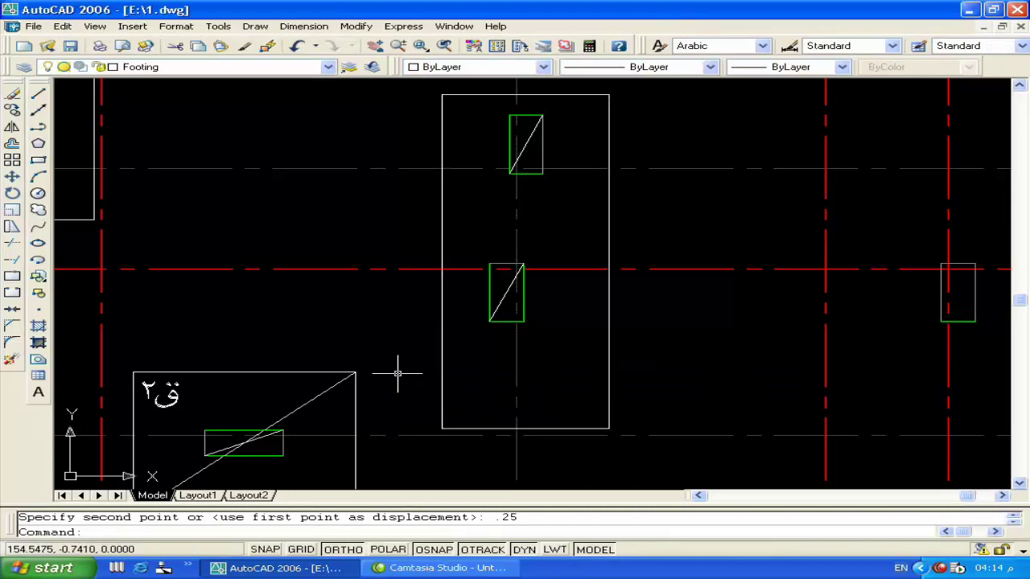
scroll(397, 374, down, 5)
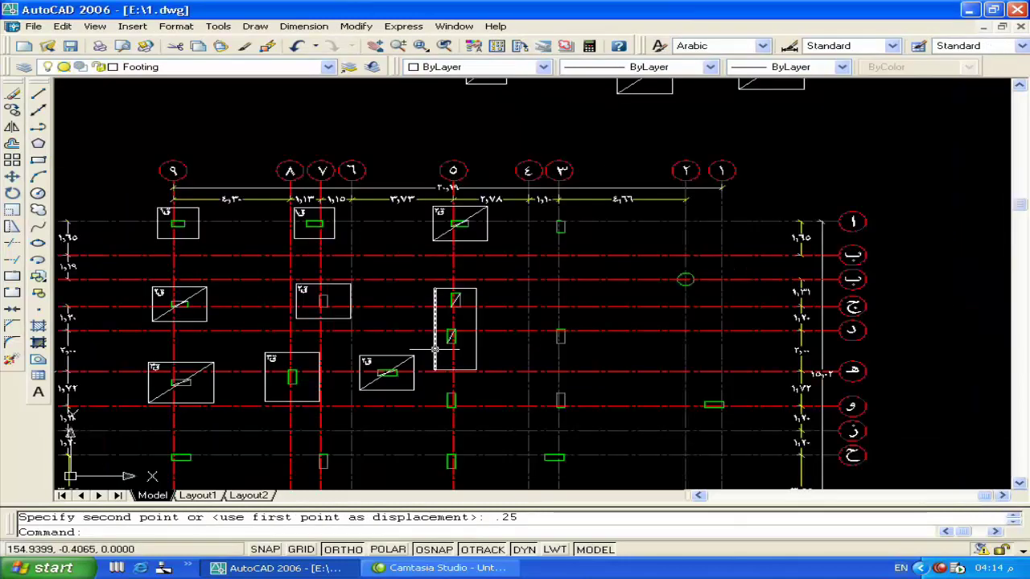
Offset the axis 9 footing and the ق١ footing on axis 8 outward by 0.3
middle_drag(435, 350, 507, 375)
middle_drag(432, 304, 475, 276)
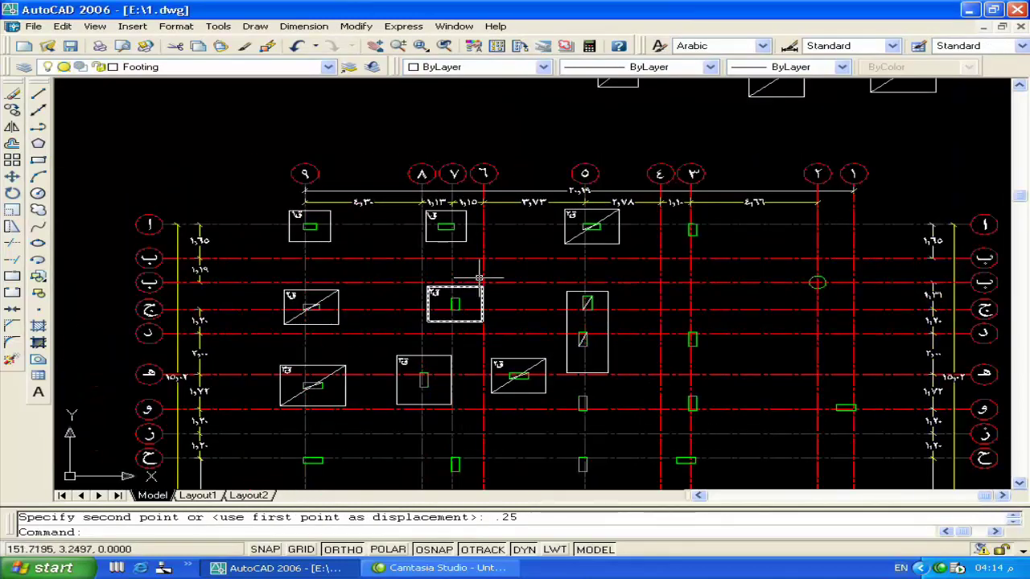
scroll(515, 273, up, 3)
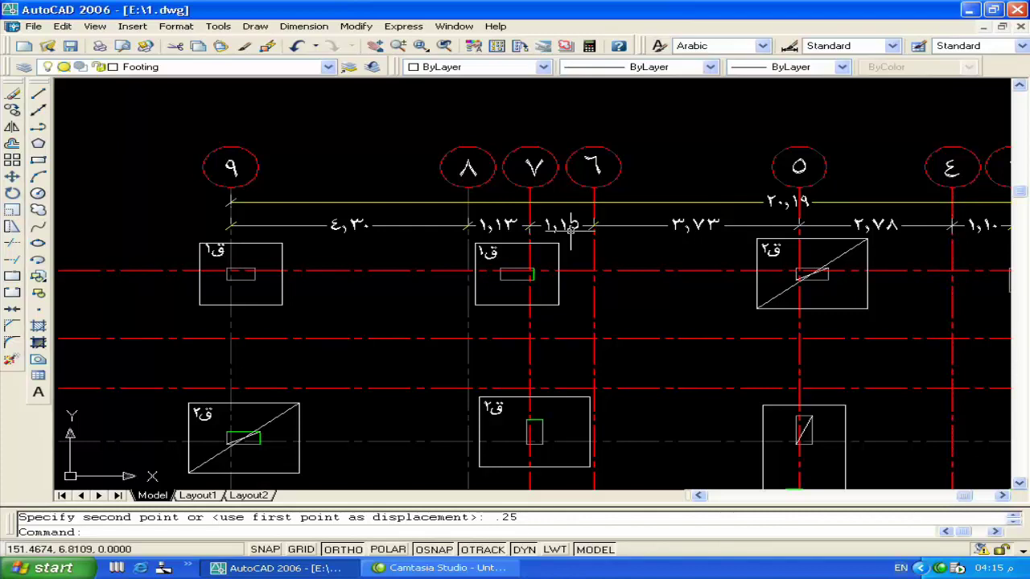
text(of)
key(Return)
text(.3)
key(Return)
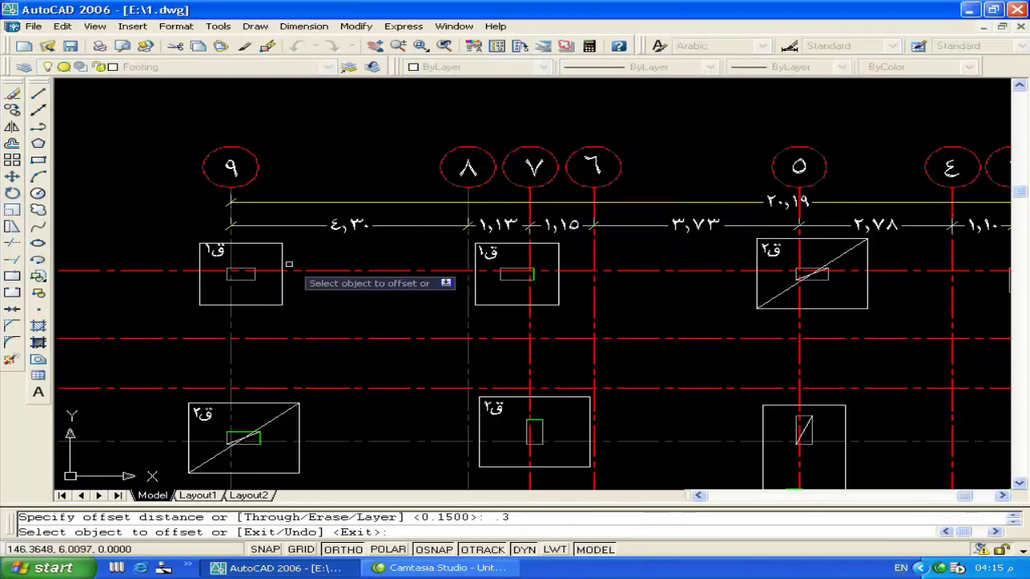
click(284, 257)
click(322, 258)
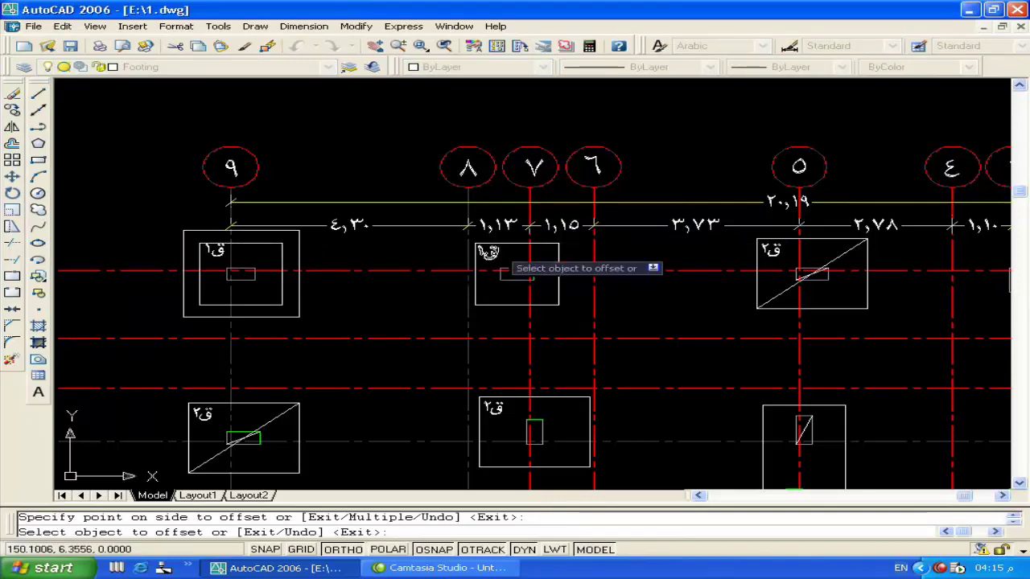
click(552, 244)
click(521, 217)
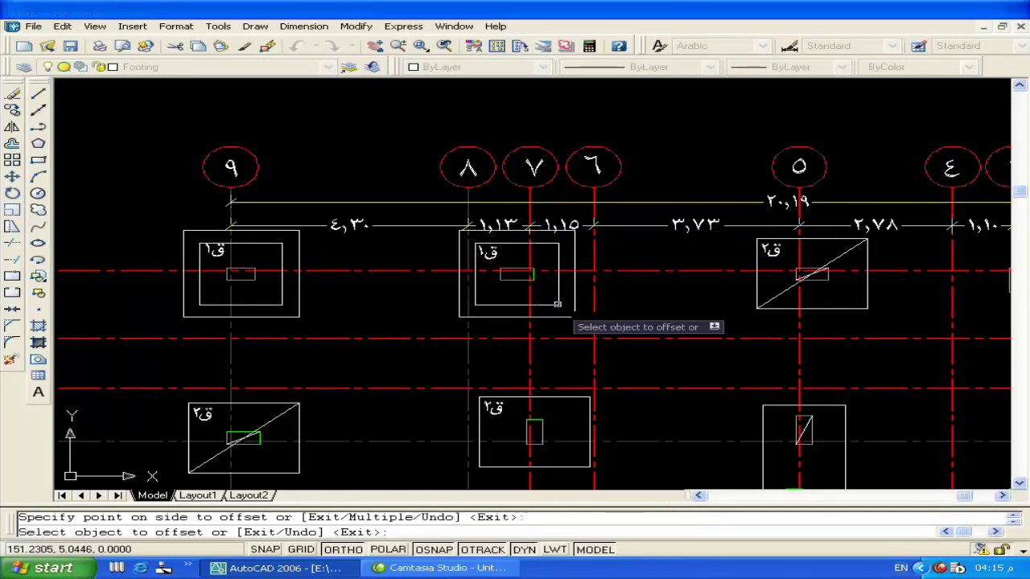
Offset the lower-middle, left and axis 5 ق٢ footings outward by 0.3
click(541, 398)
click(352, 406)
click(299, 416)
click(346, 411)
middle_drag(443, 420, 334, 353)
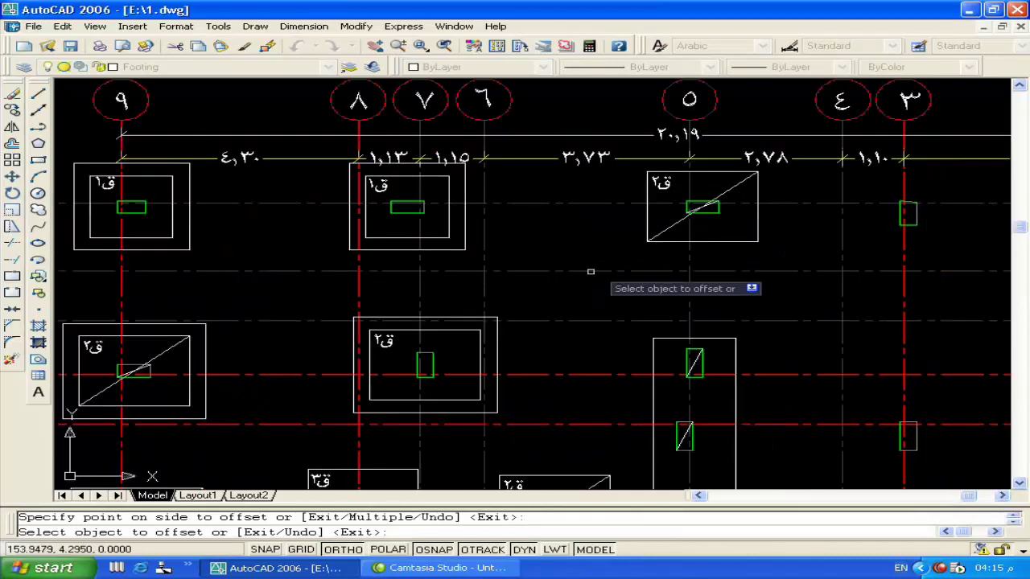
click(646, 227)
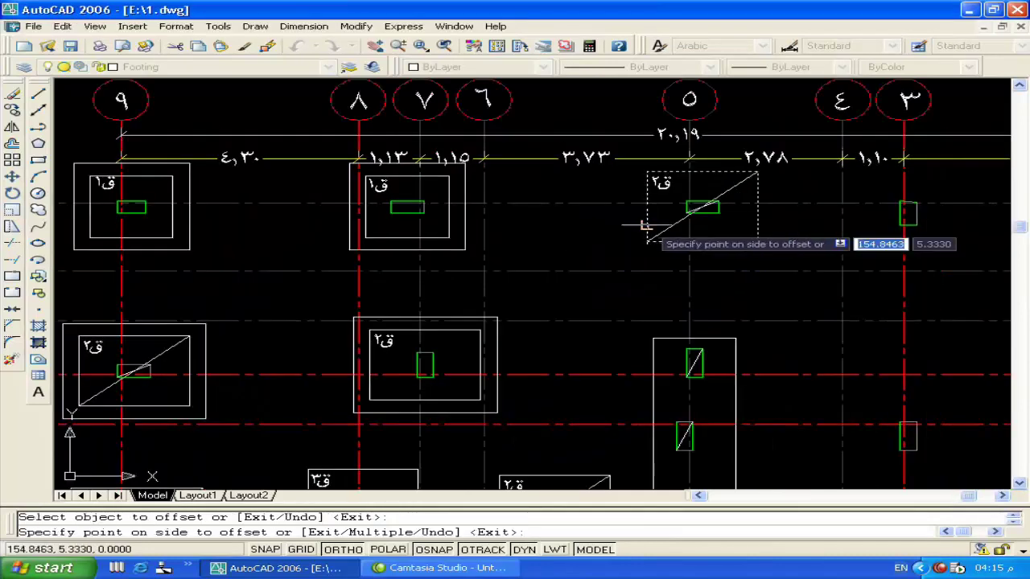
click(645, 227)
Offset the combined footing's left, right and bottom edges outward by 0.3
middle_drag(585, 386, 587, 278)
click(653, 293)
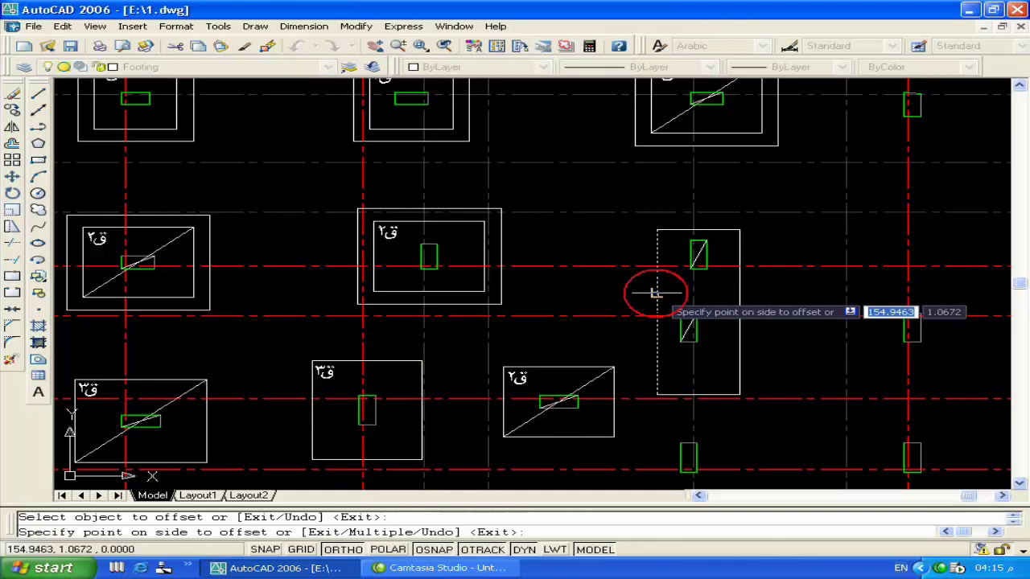
click(654, 293)
click(739, 238)
click(774, 291)
click(713, 393)
click(611, 426)
Offset the lower ق٢ footing and both ق٣ footings outward by 0.3
click(561, 437)
click(555, 452)
click(404, 459)
click(263, 439)
click(204, 432)
click(260, 430)
Join the combined footing's offset lines at its two bottom corners
key(Return)
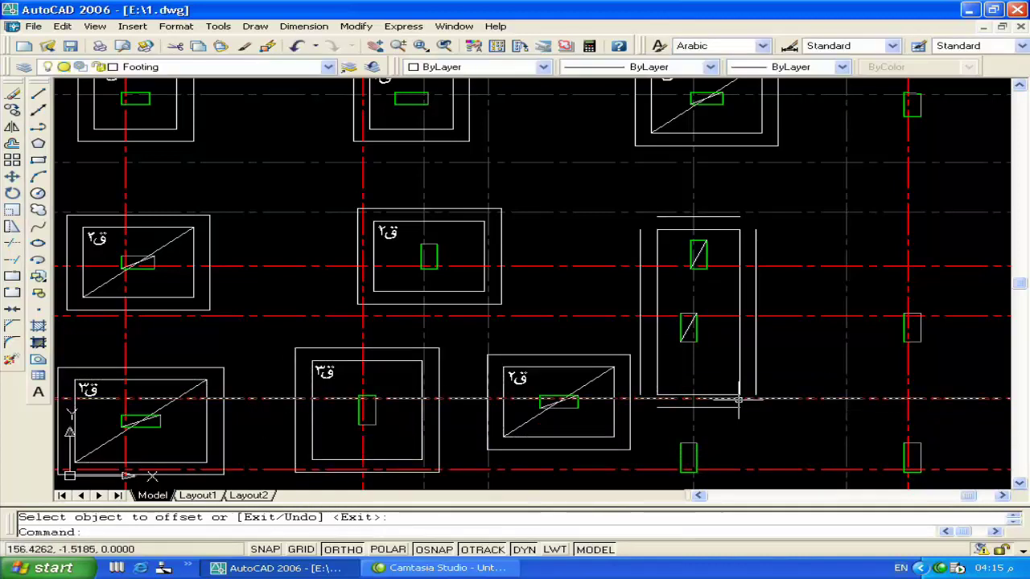
scroll(738, 400, up, 3)
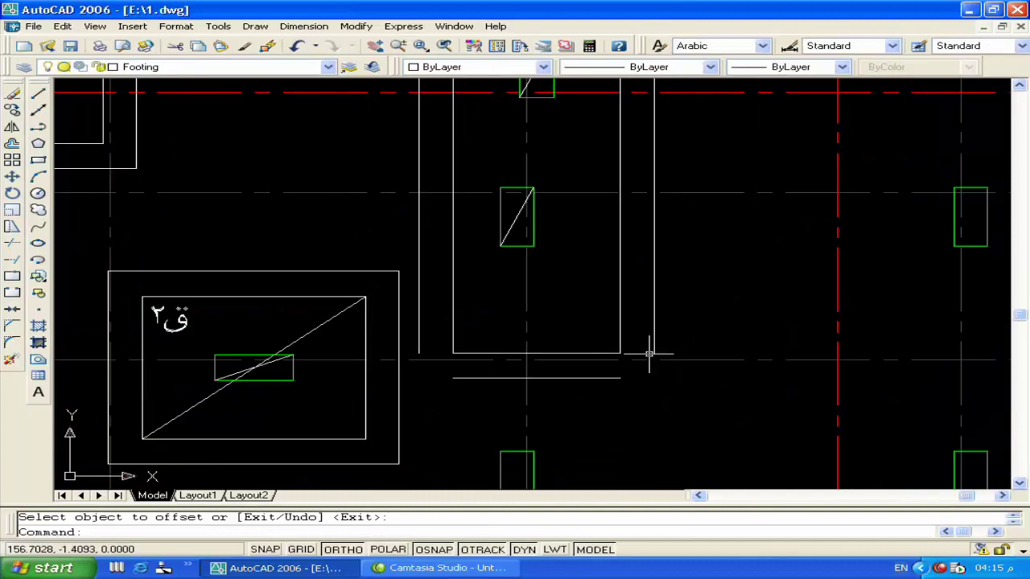
click(11, 327)
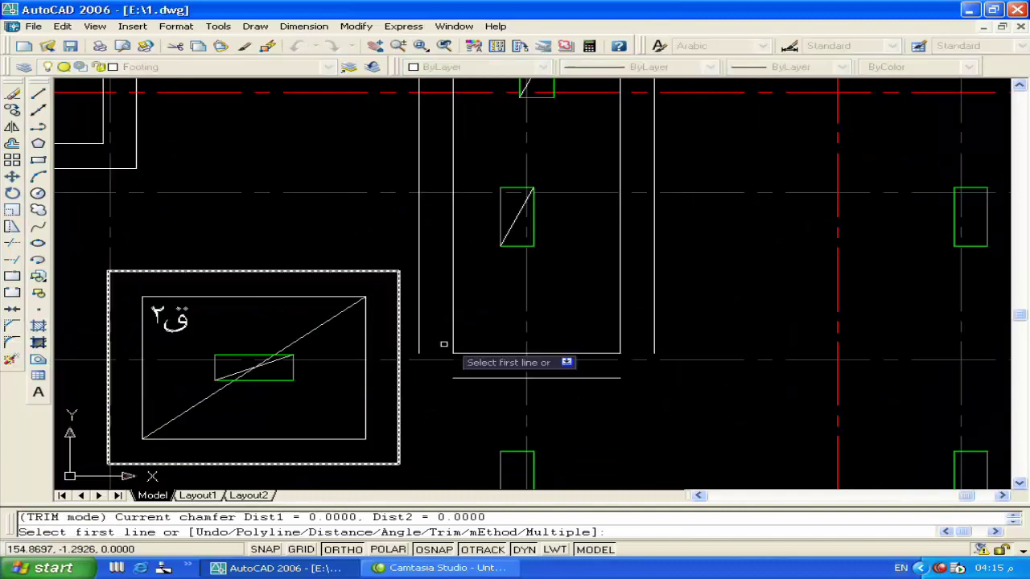
click(650, 330)
click(459, 378)
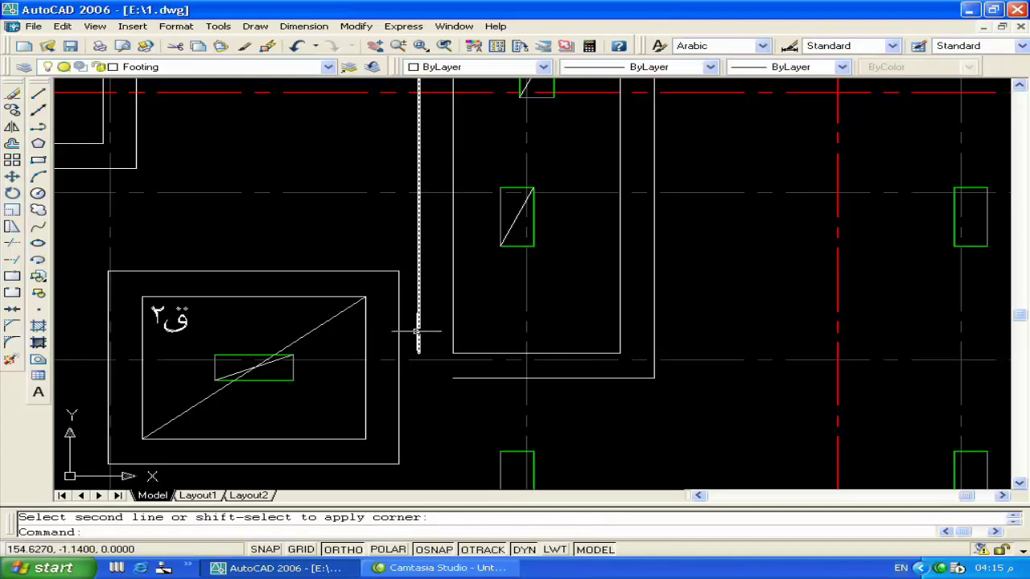
key(Return)
click(417, 330)
click(460, 375)
scroll(473, 232, down, 5)
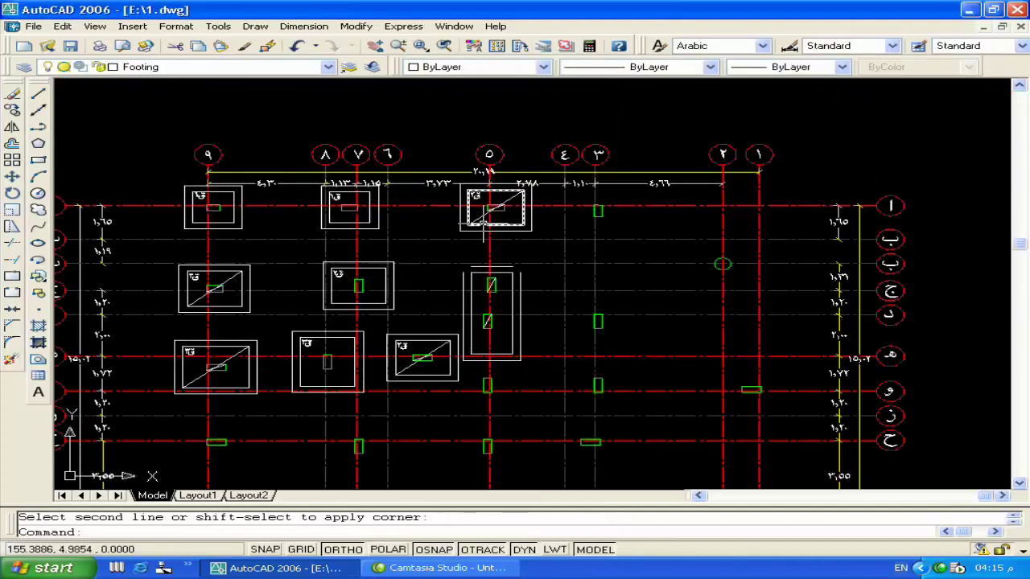
scroll(484, 221, up, 6)
Join the top offset line with the left and right sides of the combined footing
key(Return)
middle_drag(439, 453, 457, 384)
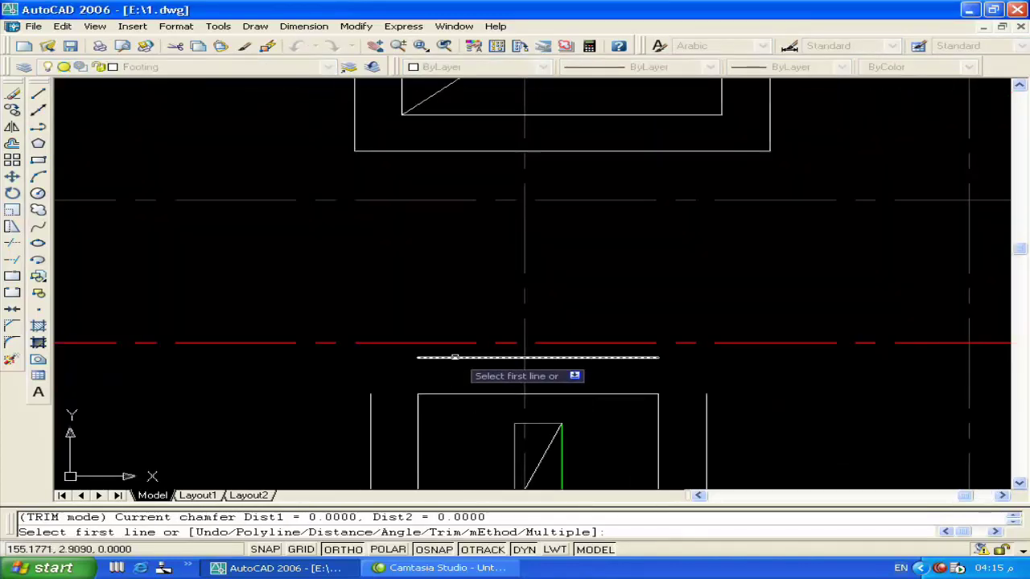
click(455, 357)
click(370, 414)
key(Return)
click(612, 357)
click(704, 409)
End the corner-joining command and begin a selection around a column footing's diagonal
key(Return)
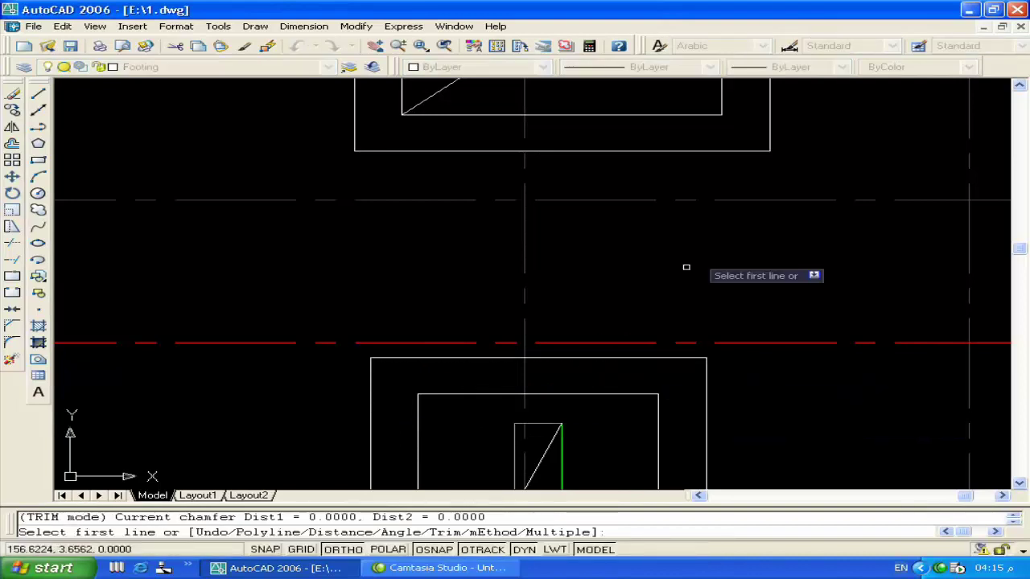
key(Escape)
scroll(686, 266, down, 10)
middle_drag(713, 248, 680, 187)
scroll(774, 300, up, 6)
click(636, 335)
Select the diagonal lines inside the column footings
click(623, 352)
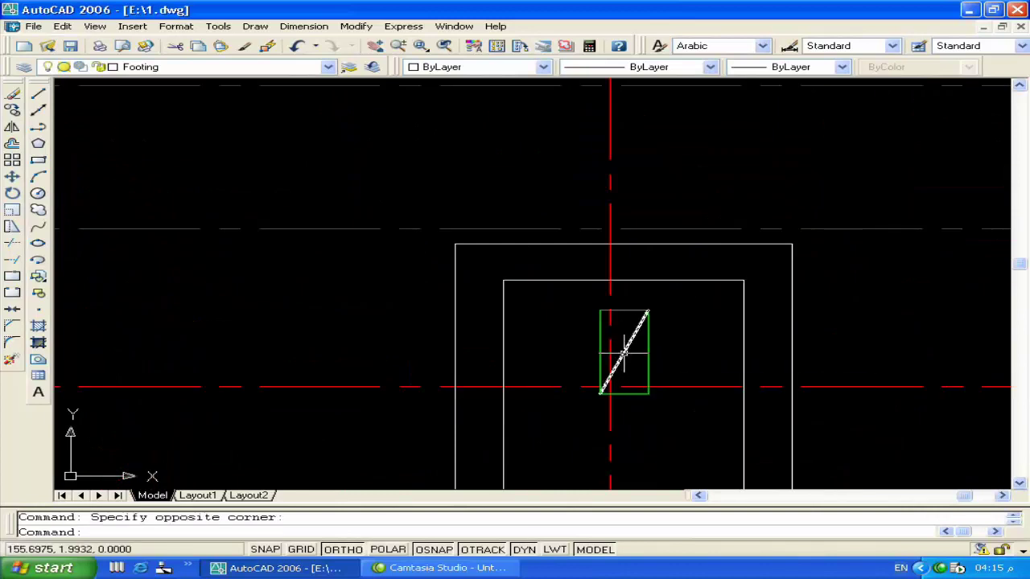
scroll(609, 223, down, 5)
scroll(602, 234, up, 5)
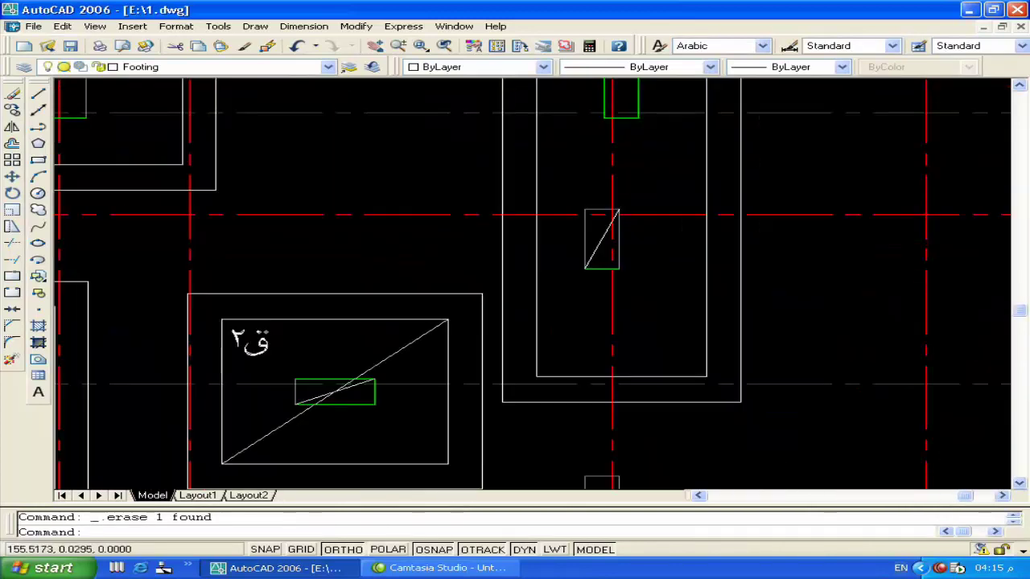
scroll(593, 249, up, 1)
click(593, 249)
middle_drag(482, 304, 540, 287)
click(540, 287)
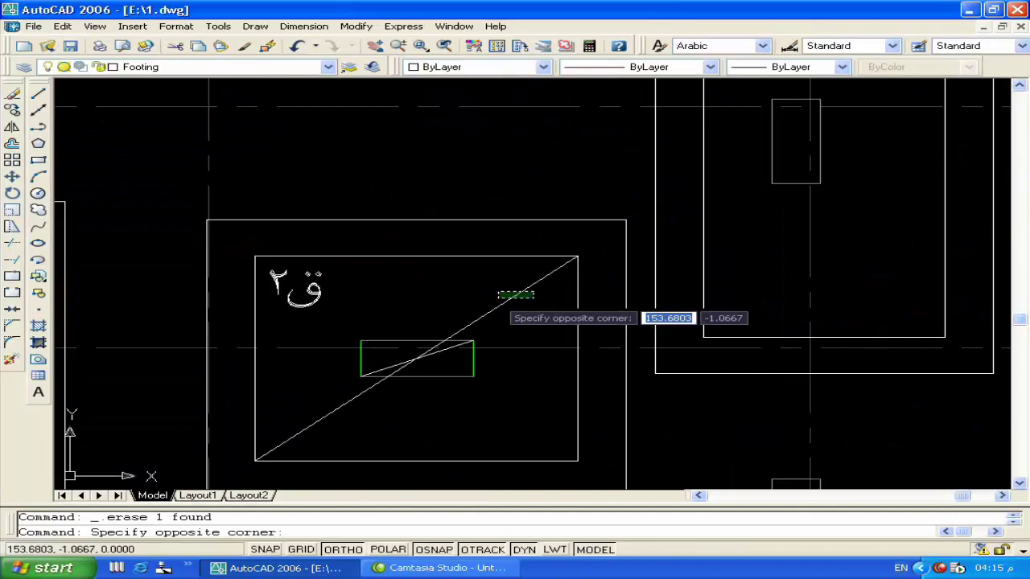
scroll(424, 361, up, 4)
scroll(530, 266, down, 3)
Window-select the remaining diagonals near footings ق٢ and ق٣ and delete them
middle_drag(97, 310, 427, 294)
scroll(798, 275, up, 1)
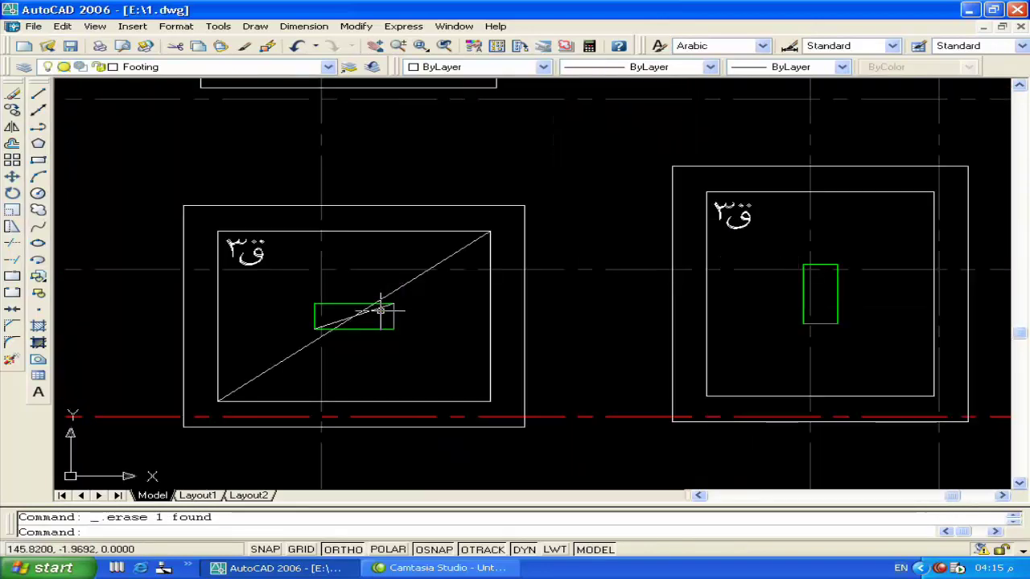
scroll(384, 298, down, 4)
scroll(371, 156, up, 4)
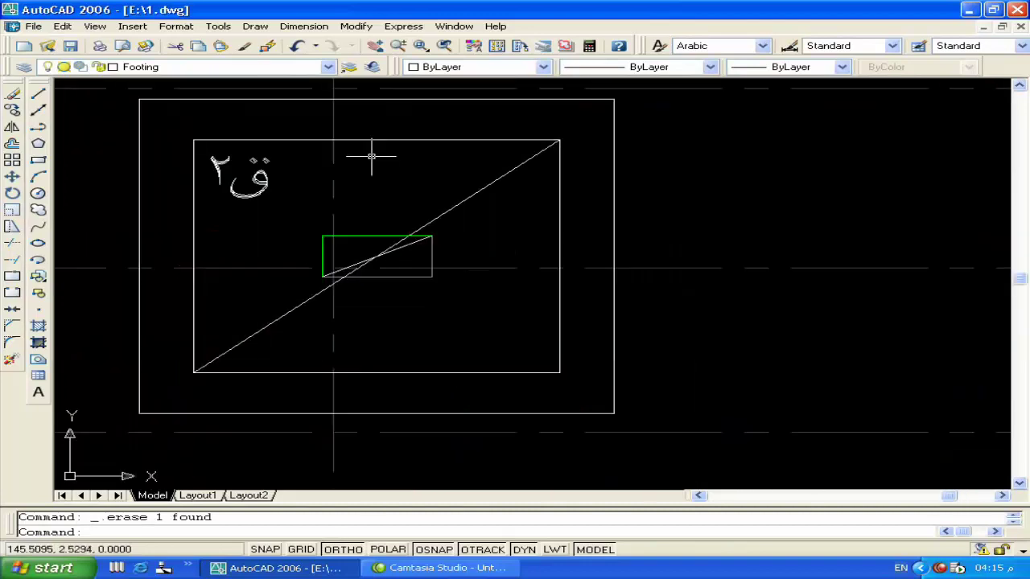
click(376, 244)
click(357, 254)
key(Delete)
Select the diagonal line inside the ق٢ footing
scroll(404, 211, down, 3)
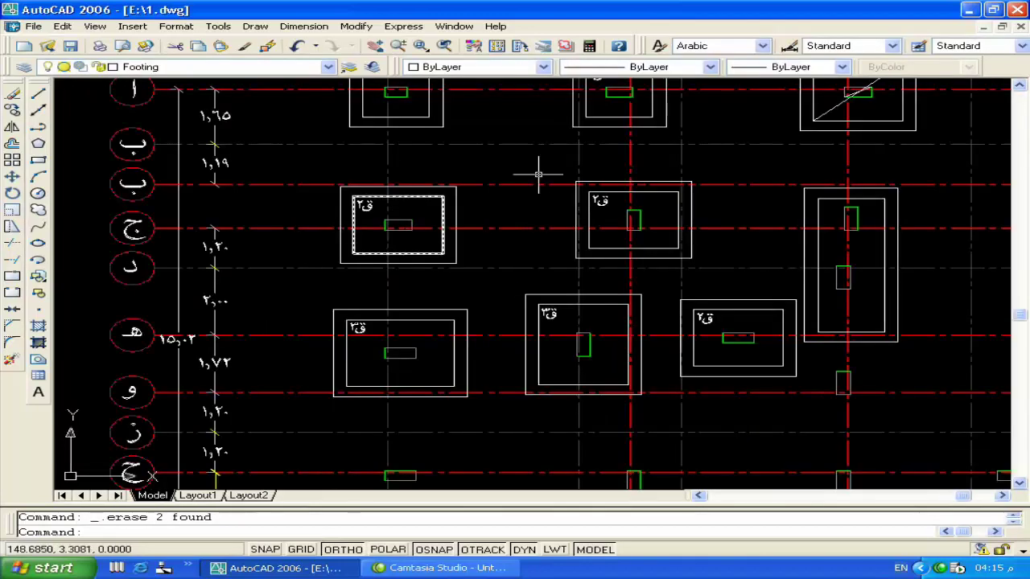
middle_drag(538, 170, 478, 296)
scroll(808, 155, up, 2)
scroll(719, 202, up, 1)
click(692, 273)
click(665, 279)
scroll(672, 223, down, 5)
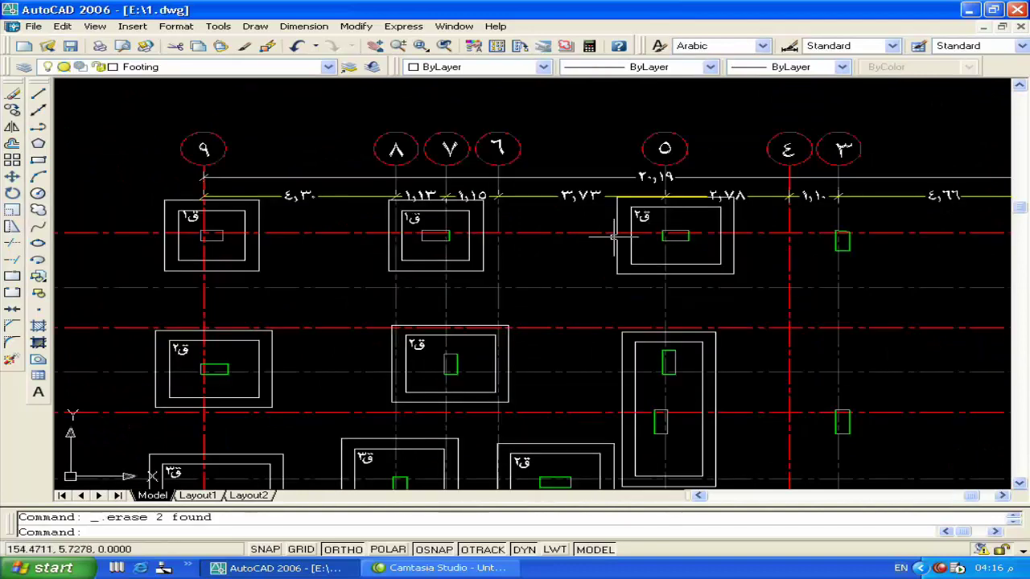
scroll(647, 241, up, 1)
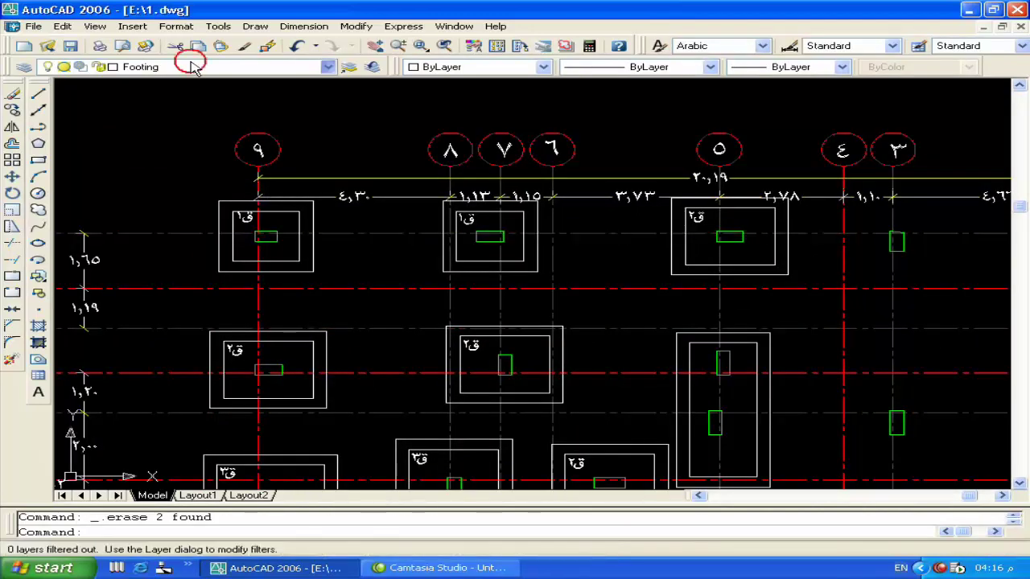
Make Smel the current layer and bring footings ق١ and ق٢ into view
click(190, 67)
click(183, 239)
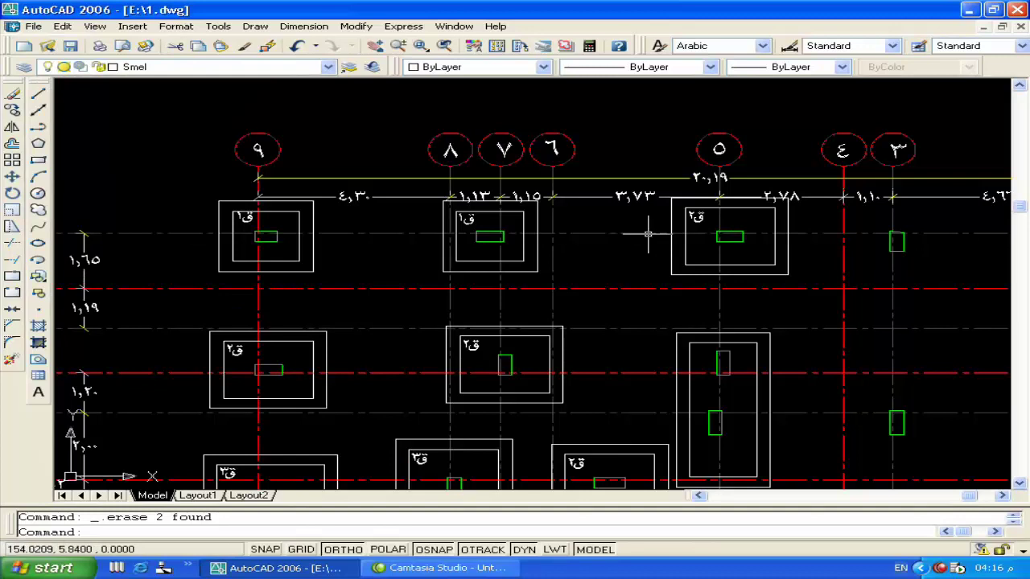
scroll(647, 234, up, 4)
middle_drag(611, 239, 803, 276)
Begin tie-beam lines with the L command at the columns of footing ق١
text(l)
key(Return)
click(854, 265)
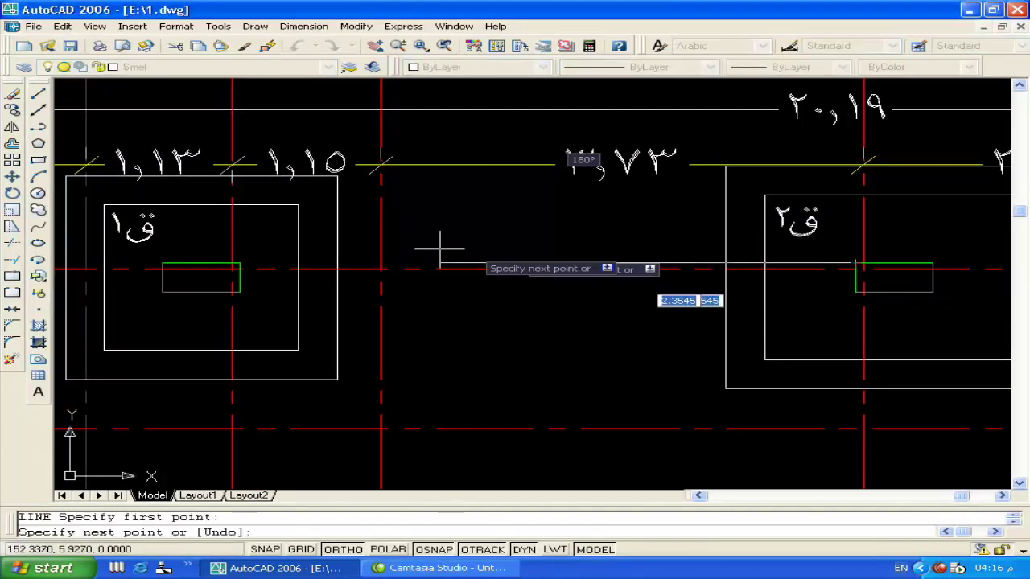
key(Return)
middle_drag(207, 271, 661, 283)
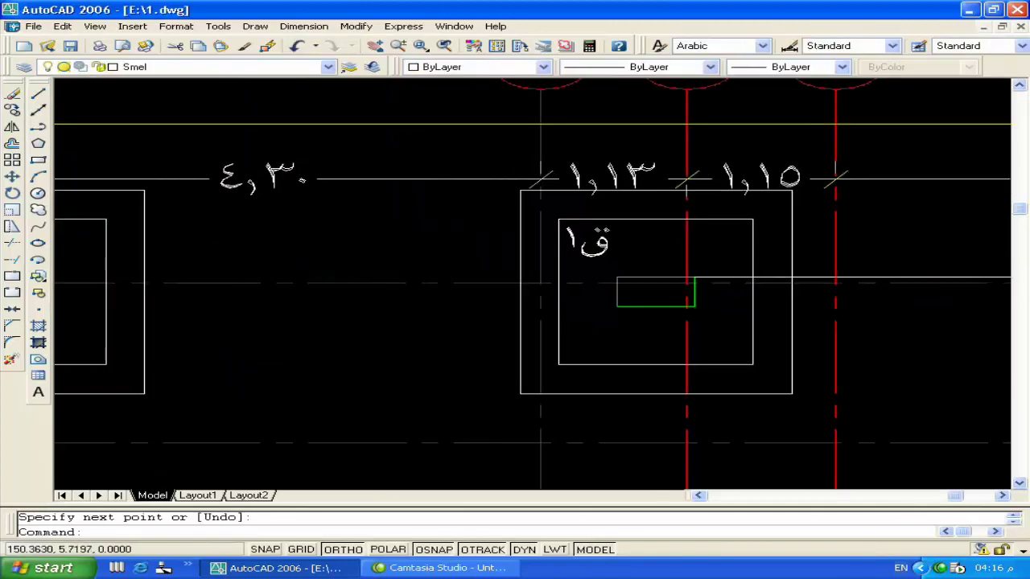
key(Return)
click(591, 280)
middle_drag(902, 271, 591, 282)
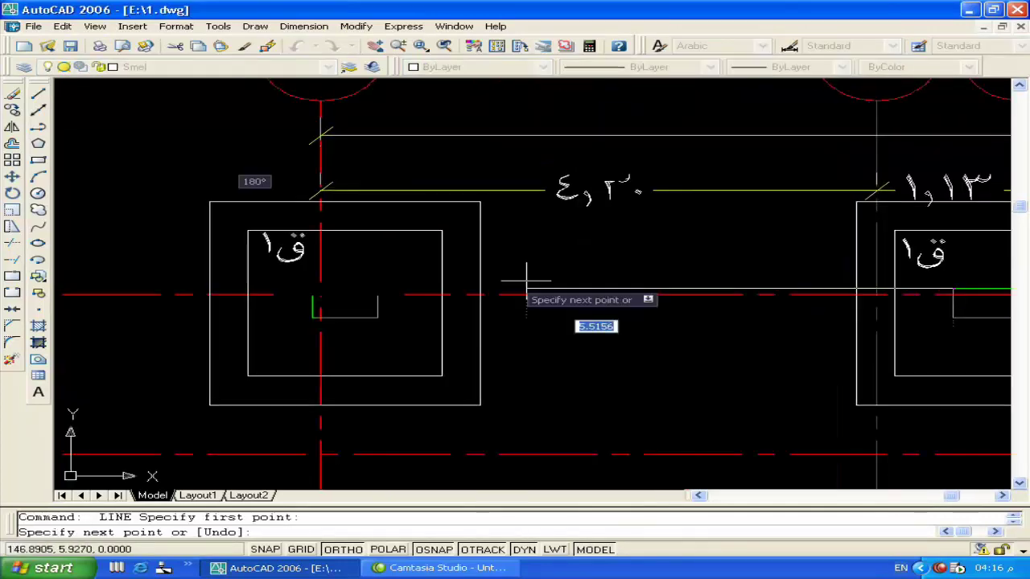
key(Return)
key(Return)
Draw vertical tie-beam lines from footing ق١ to the footing below and from ق٢ to ق٣
middle_drag(383, 279, 369, 144)
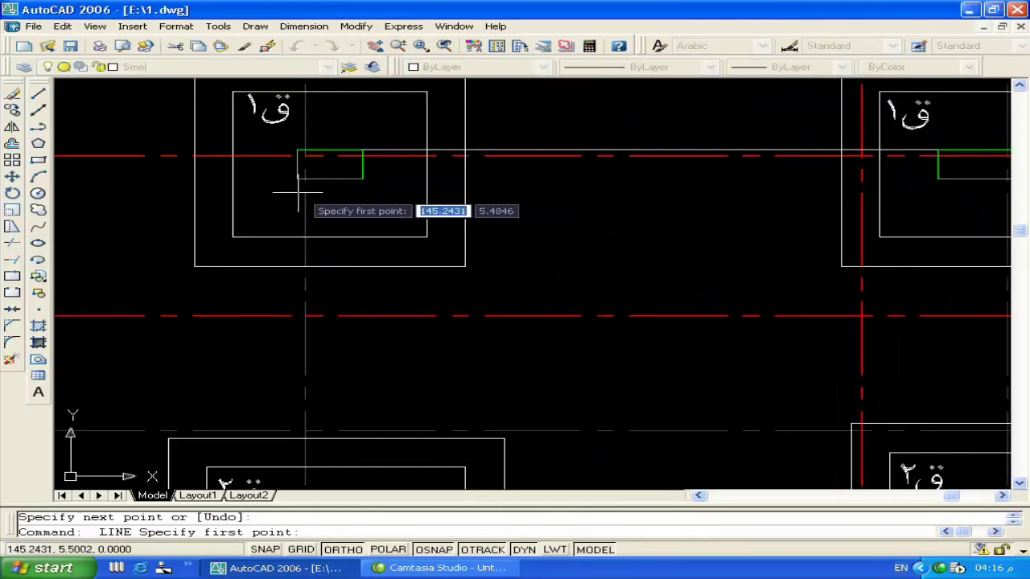
click(299, 178)
middle_drag(294, 374, 309, 266)
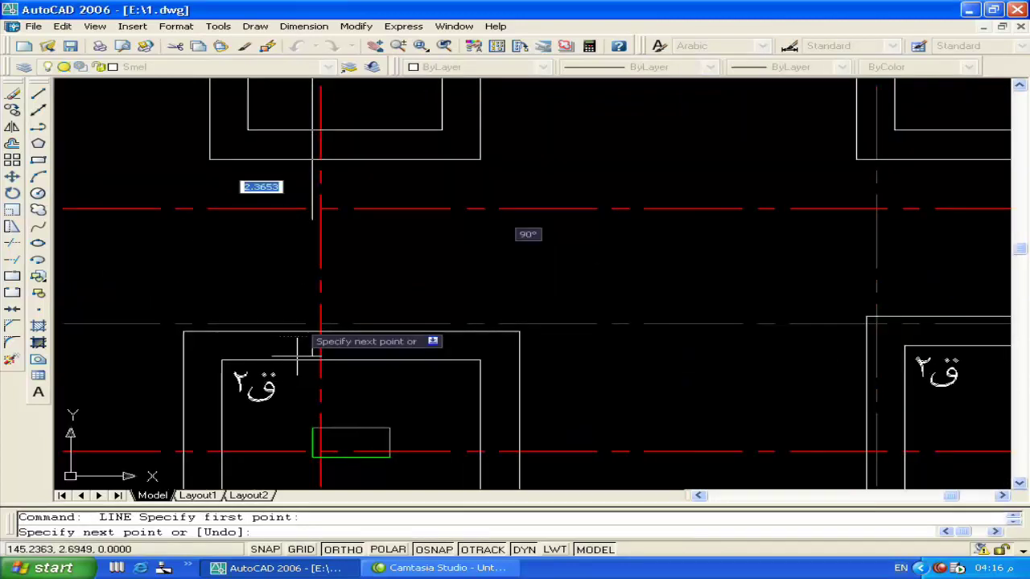
click(312, 438)
key(Return)
middle_drag(278, 438, 279, 221)
key(Return)
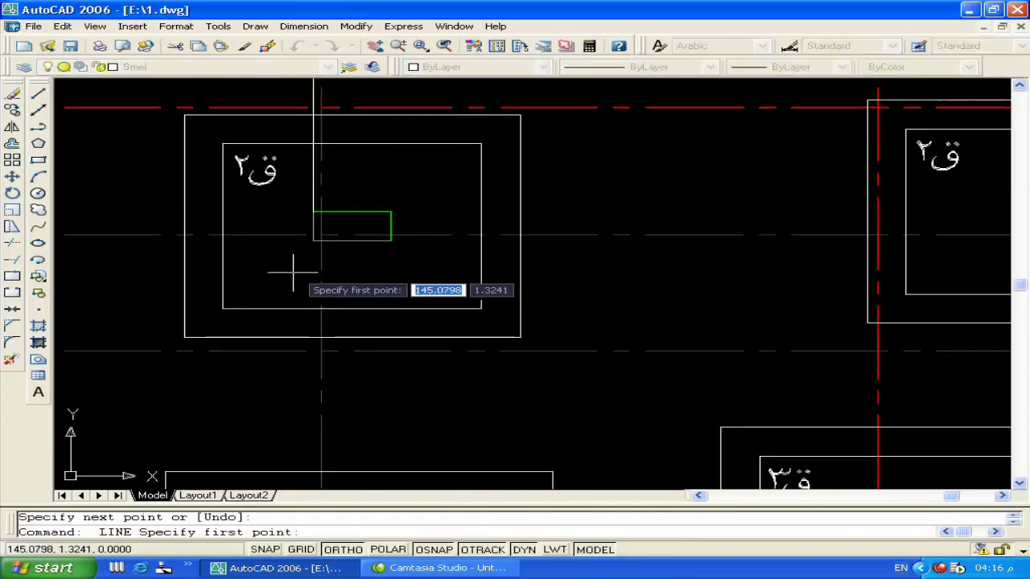
click(313, 239)
middle_drag(298, 428, 347, 243)
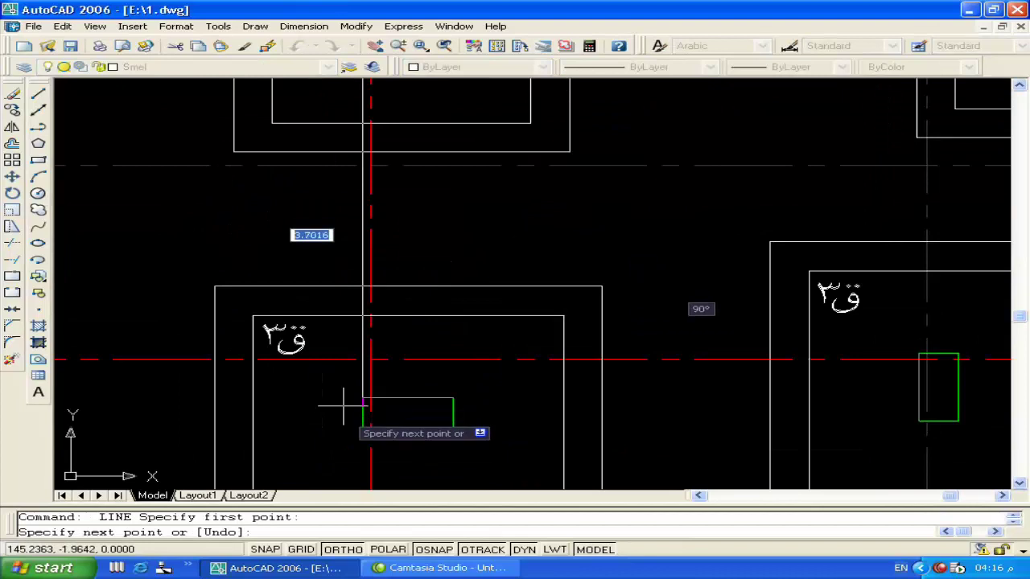
click(363, 399)
key(Return)
Draw horizontal tie-beam lines between the two ق٣ footings and from ق٢ to ق٣
middle_drag(773, 410, 621, 340)
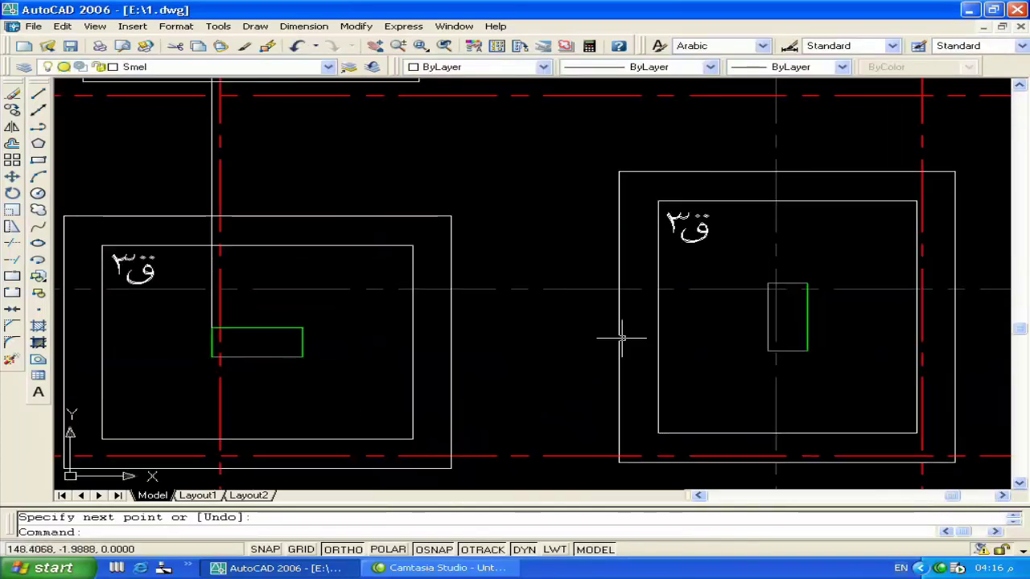
key(Return)
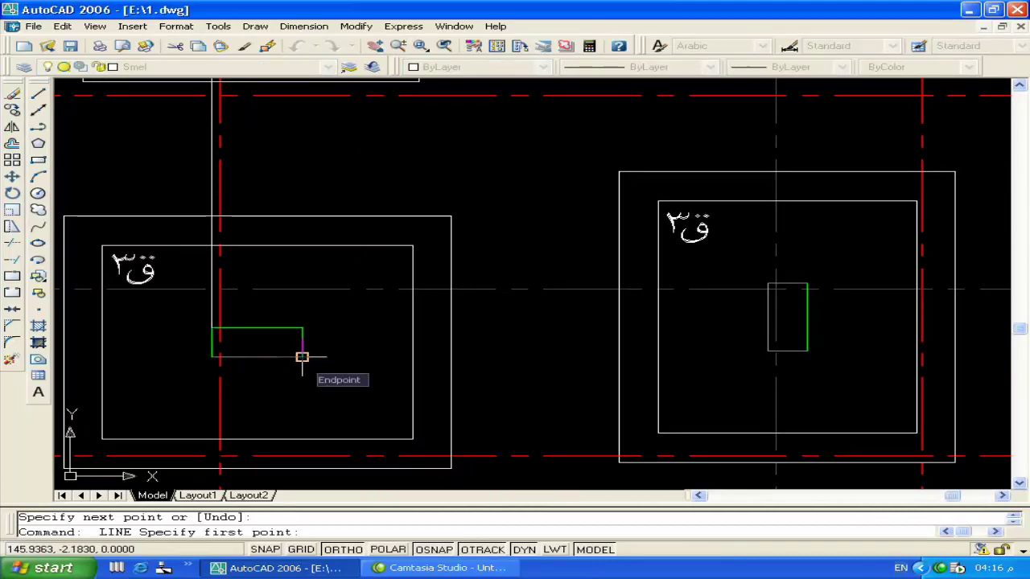
click(768, 350)
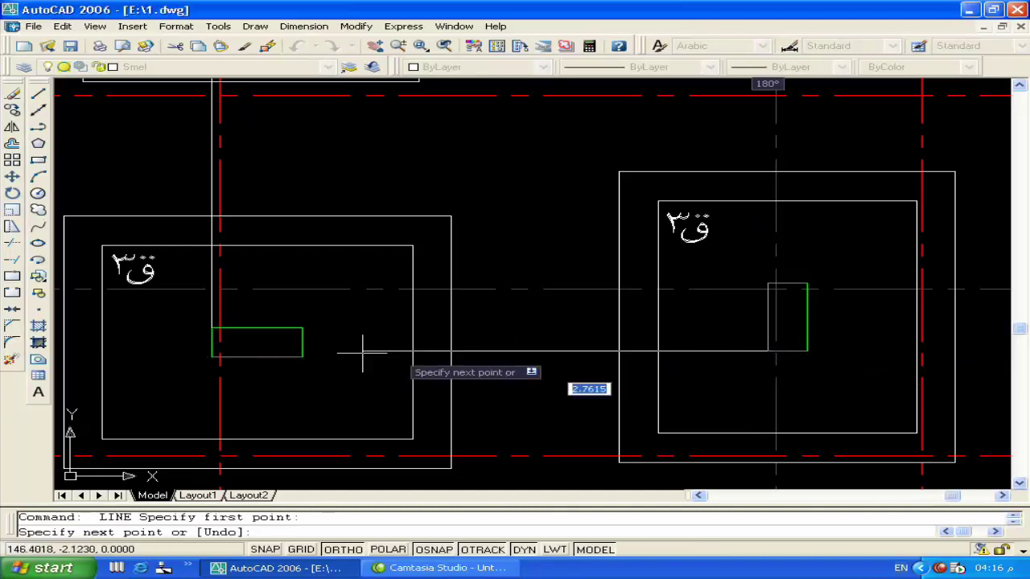
click(302, 351)
key(Return)
scroll(337, 336, down, 4)
middle_drag(680, 345, 524, 345)
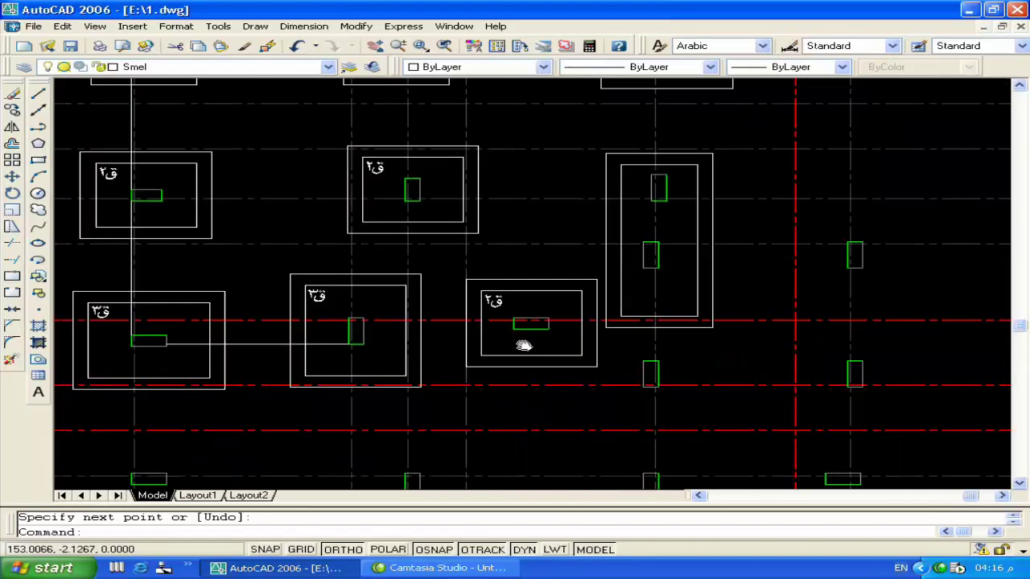
scroll(494, 330, up, 3)
key(Return)
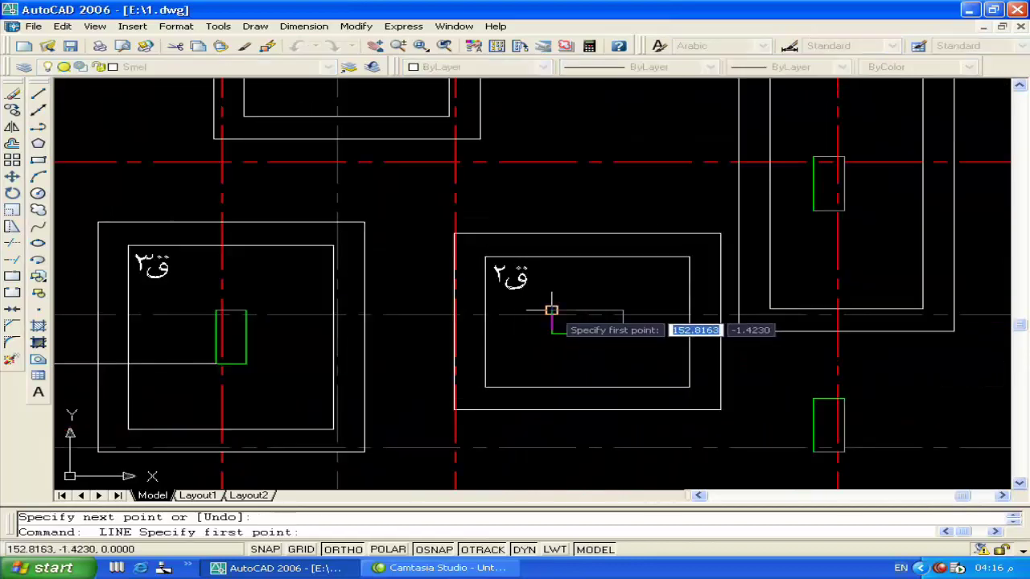
click(552, 310)
click(246, 311)
key(Return)
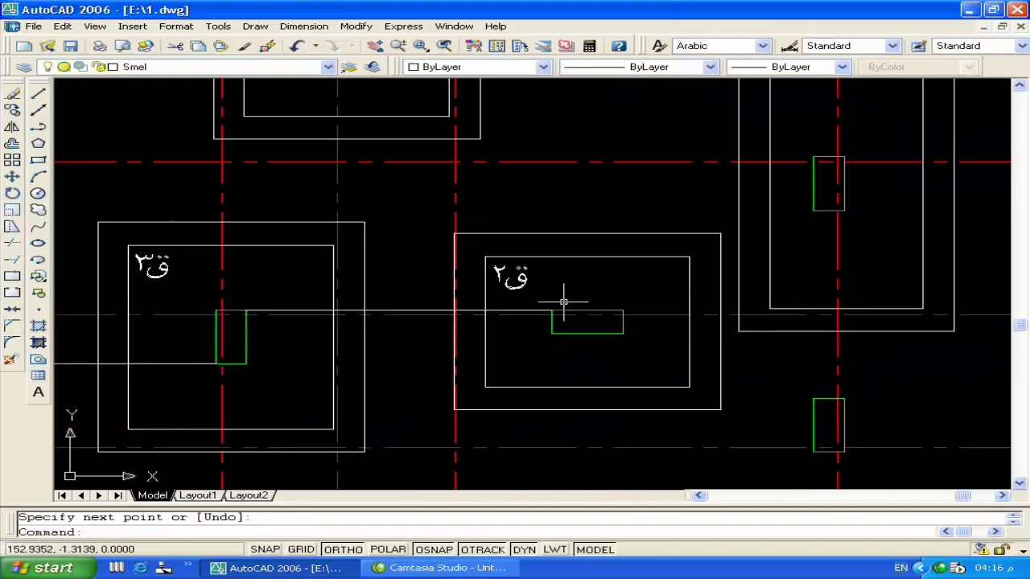
Link the combined footing's two columns vertically, then connect it horizontally to footing ق٢
middle_drag(564, 302, 469, 320)
key(Return)
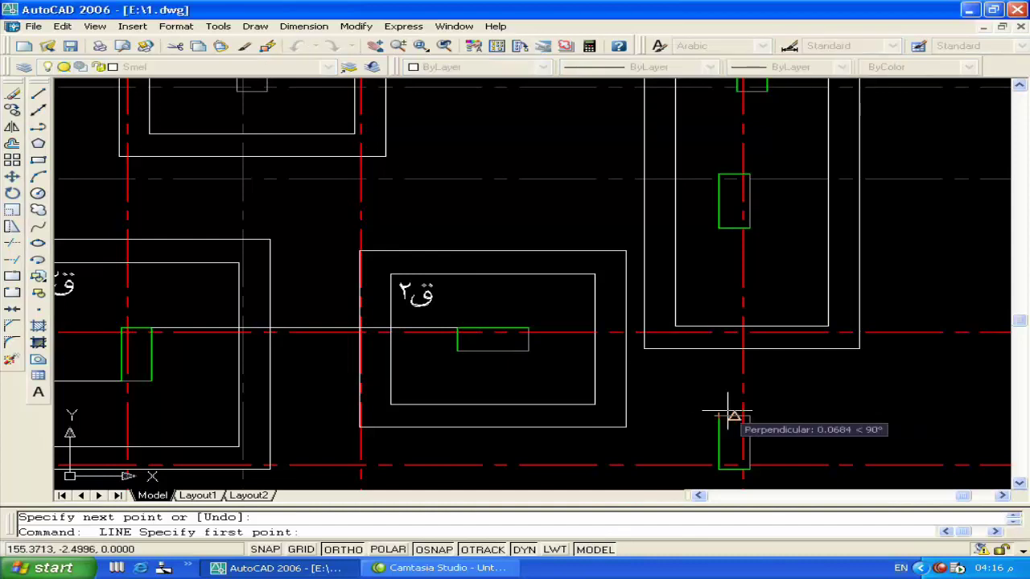
click(749, 415)
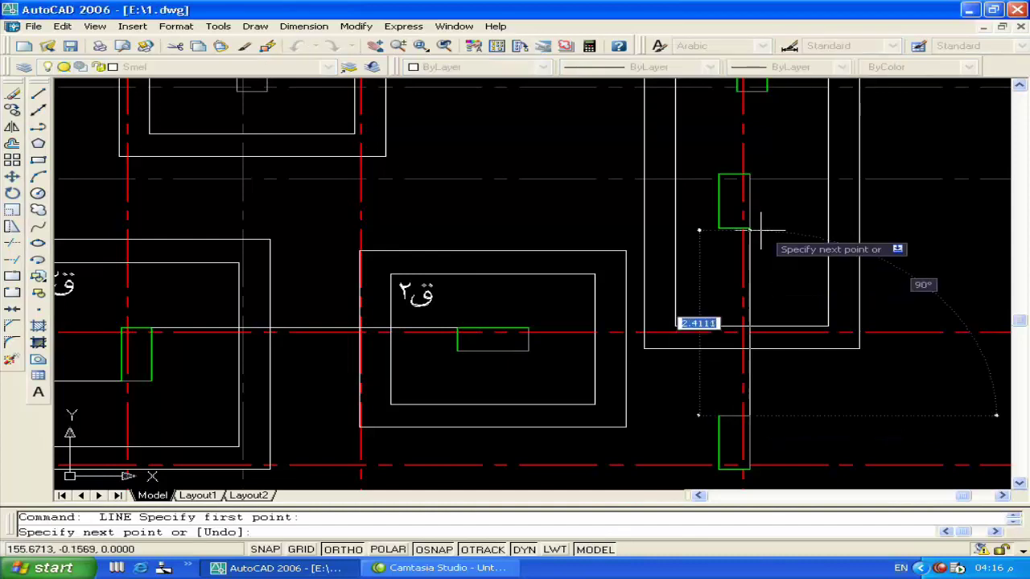
click(748, 174)
mouse_move(747, 177)
middle_down()
mouse_move(673, 290)
mouse_move(659, 379)
middle_up()
key(Return)
key(Return)
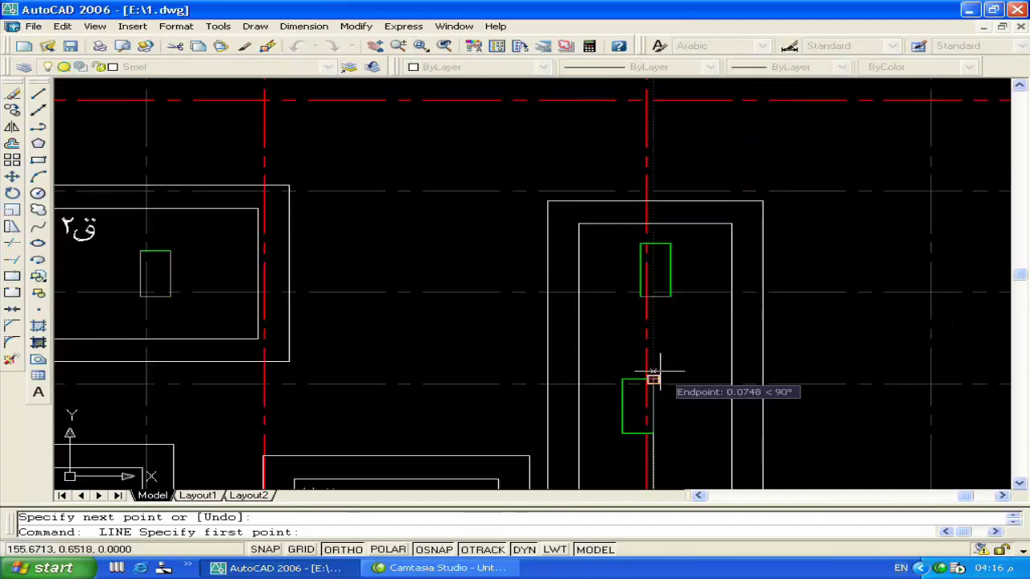
key(Escape)
middle_drag(639, 292, 793, 295)
key(Return)
click(810, 300)
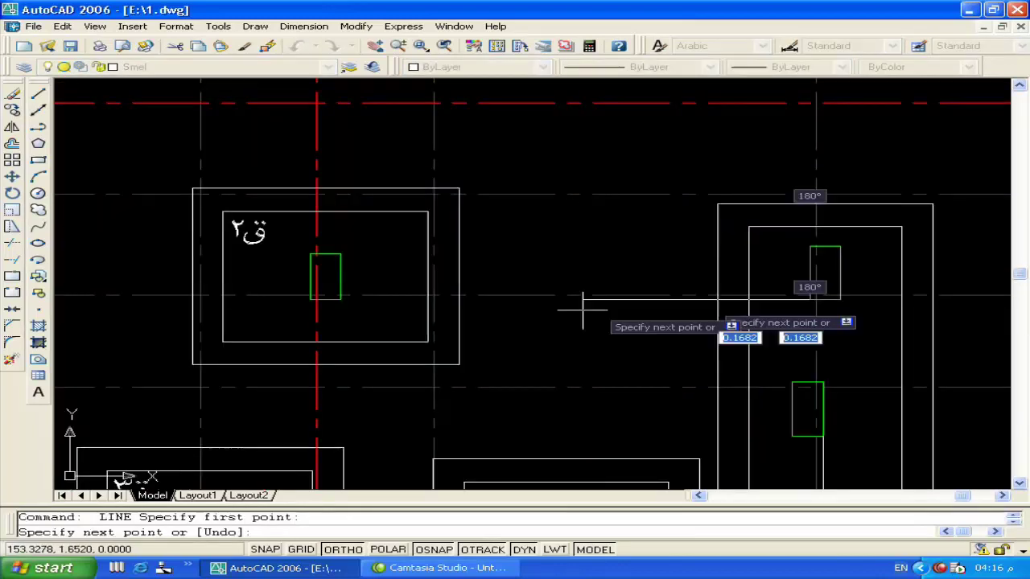
click(347, 301)
key(Return)
Draw vertical tie-beam lines between lower and upper columns, including lower ق٢ to the footing above
middle_drag(770, 397, 713, 359)
key(Return)
click(734, 346)
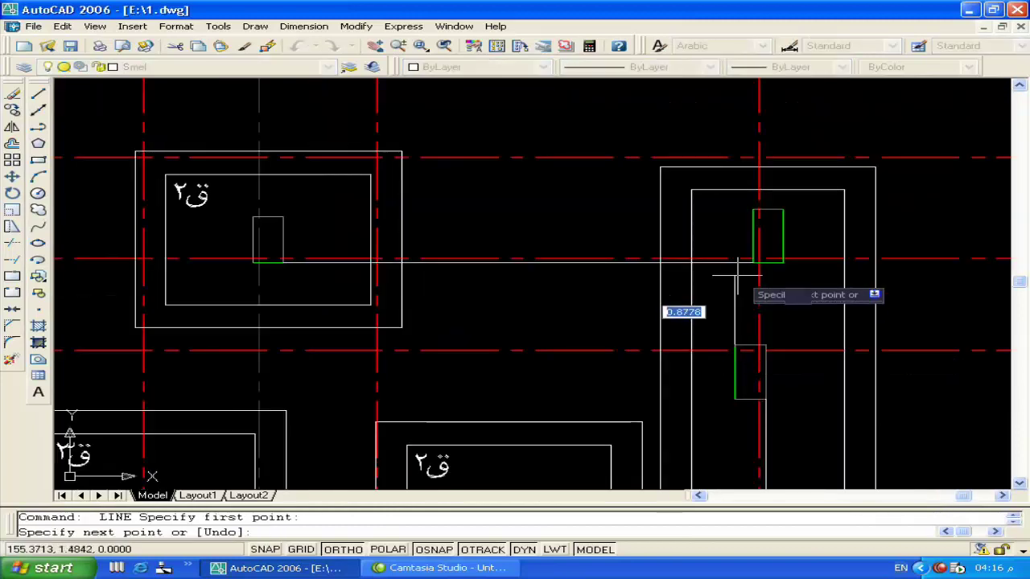
click(734, 263)
key(Return)
middle_drag(685, 345, 672, 355)
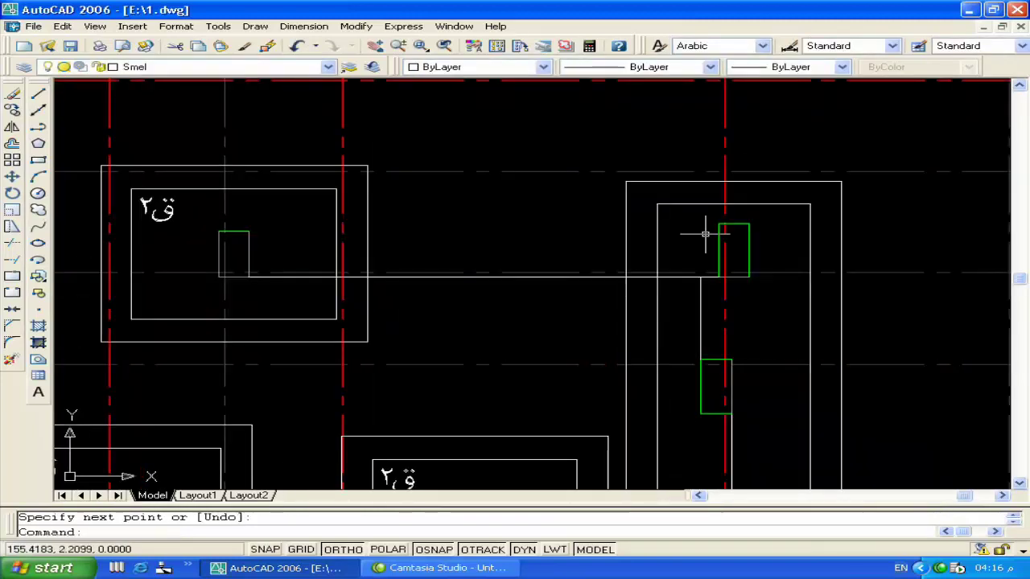
middle_drag(704, 235, 645, 409)
key(Return)
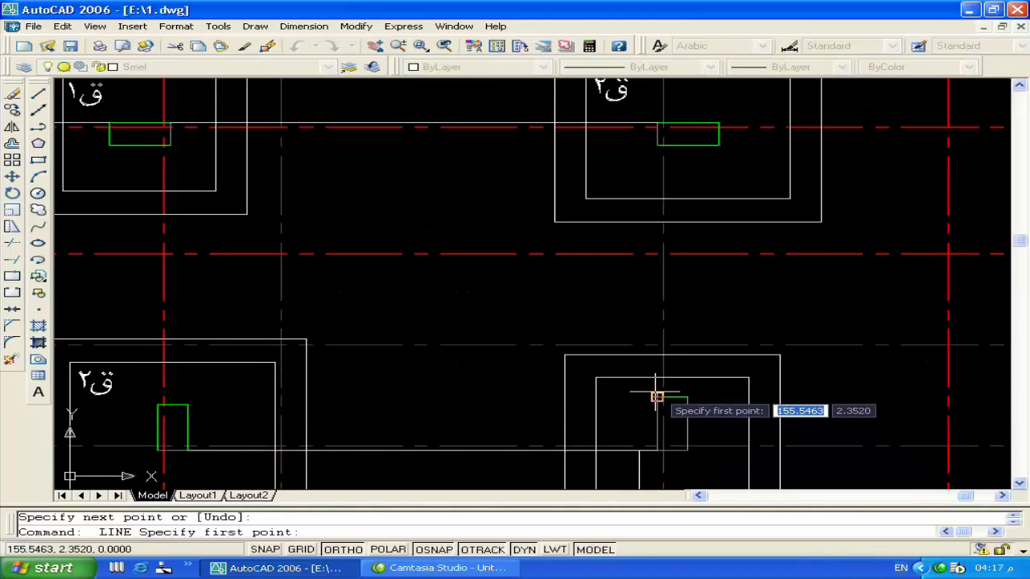
click(656, 397)
click(661, 157)
key(Return)
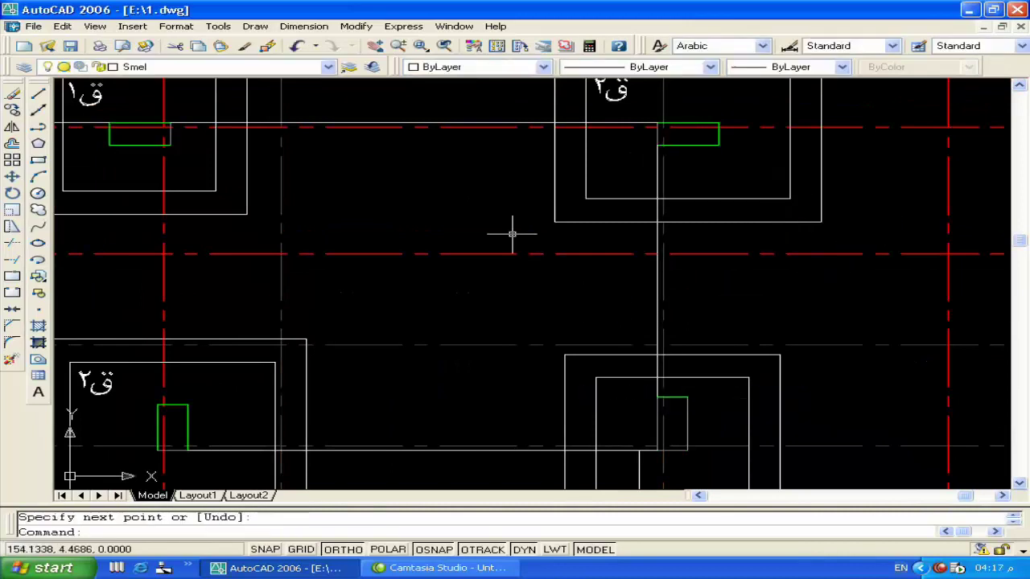
Add a vertical line from the lower ق٢ footing and a horizontal line joining the two ق٢ footings
middle_drag(512, 235, 732, 268)
key(Return)
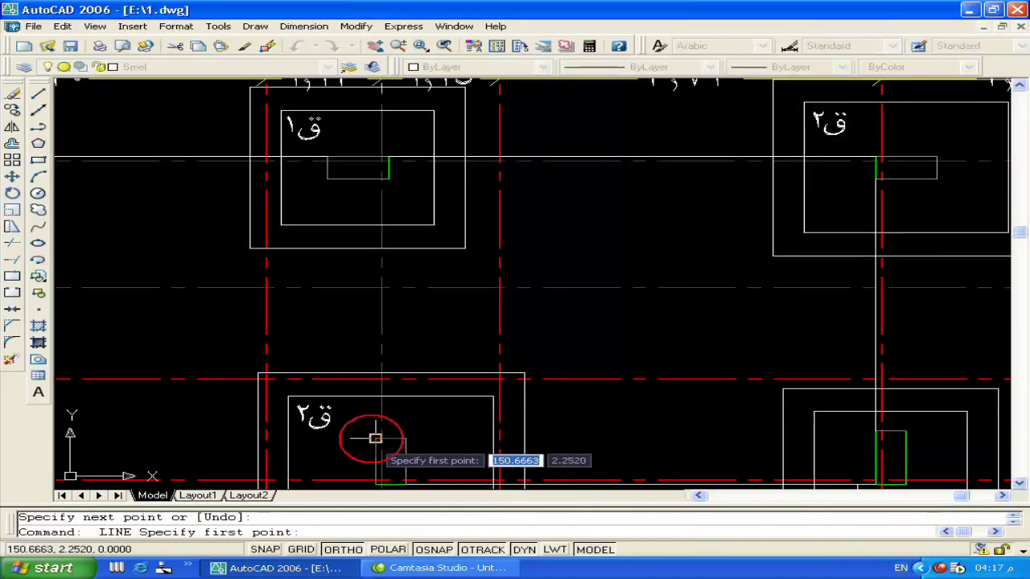
click(375, 437)
key(Return)
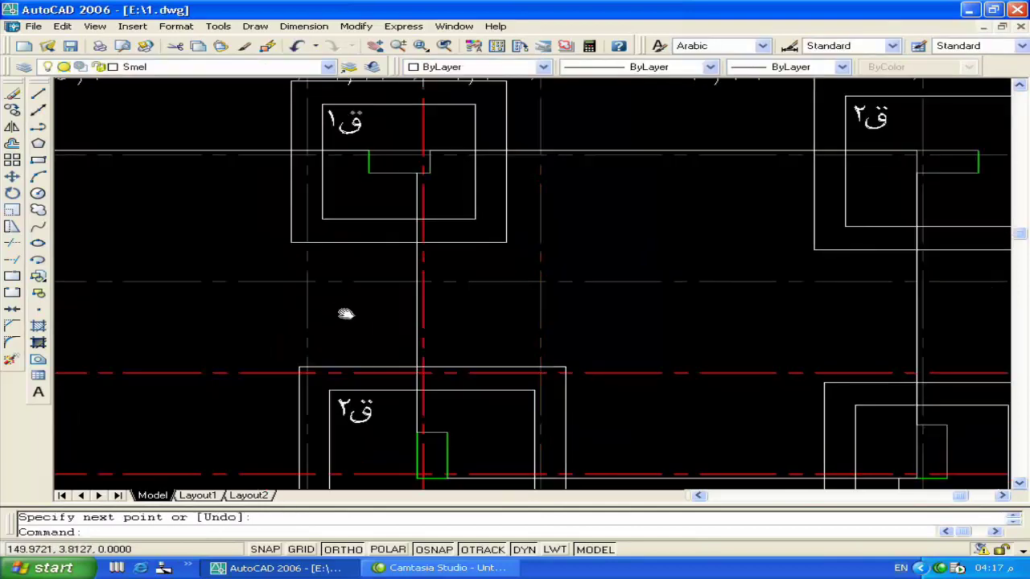
middle_drag(357, 298, 554, 267)
middle_drag(406, 345, 486, 265)
key(Return)
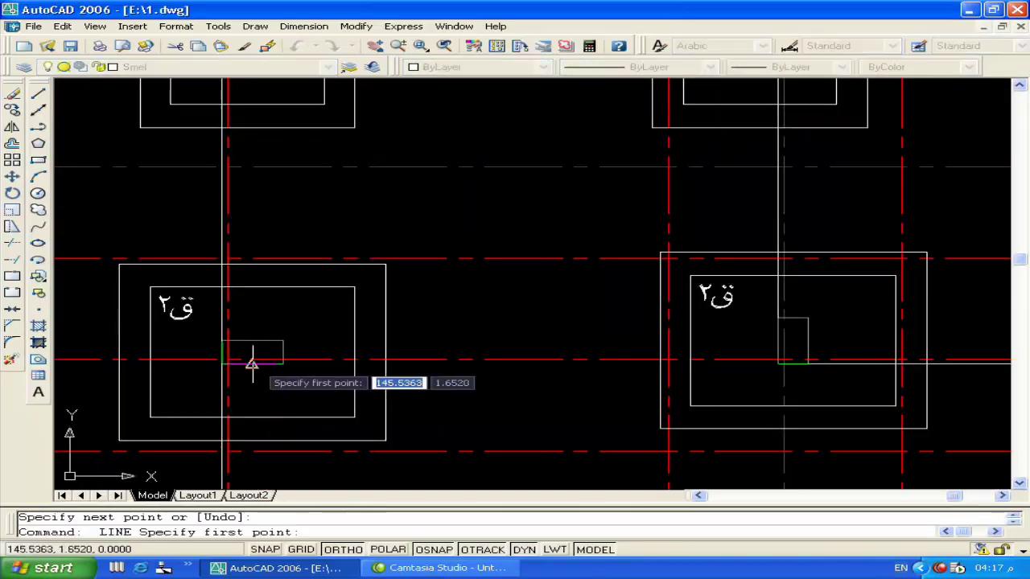
click(282, 363)
click(781, 364)
key(Return)
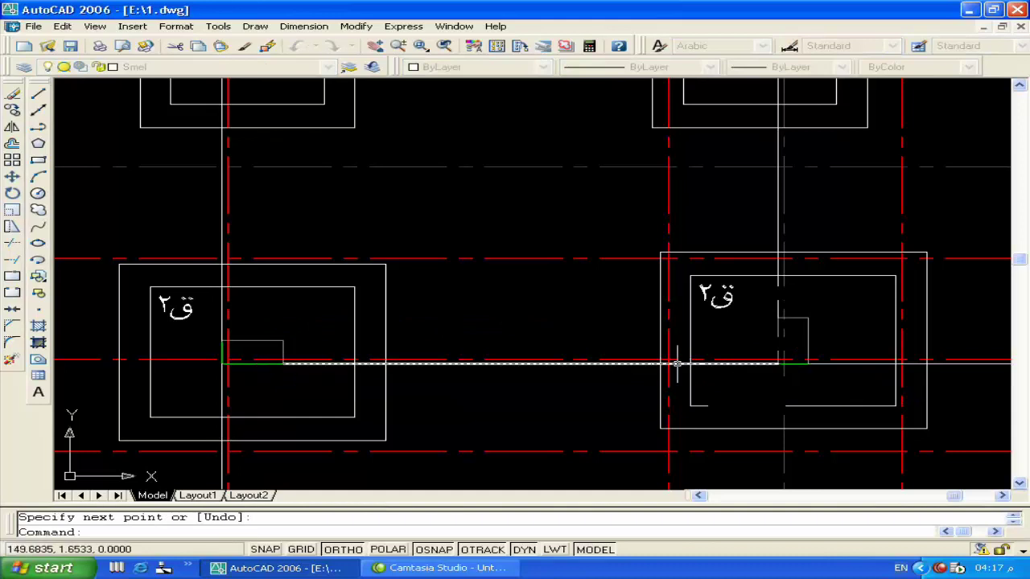
middle_drag(655, 363, 429, 402)
scroll(523, 324, down, 4)
scroll(524, 325, up, 2)
middle_drag(535, 294, 674, 272)
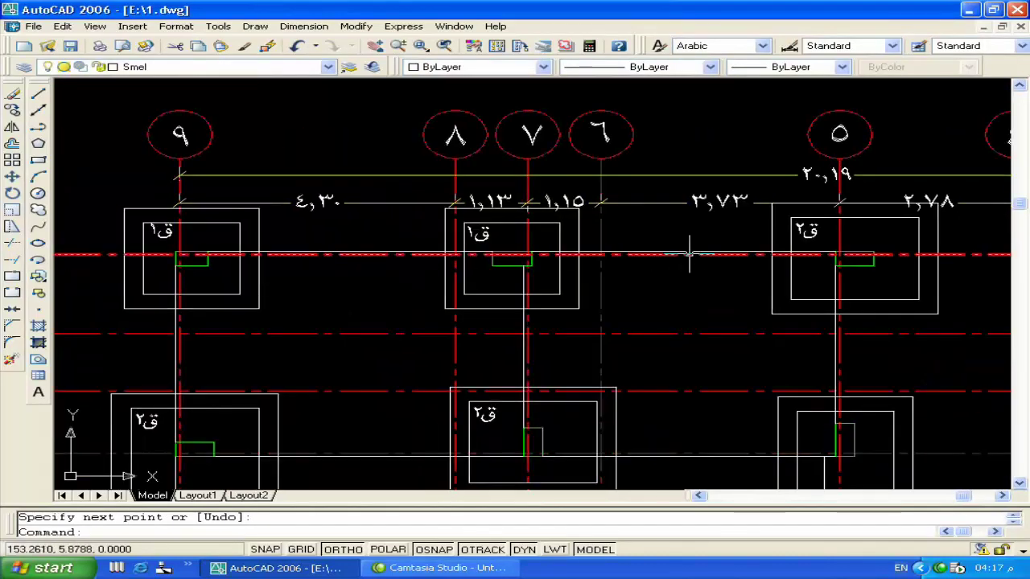
Hide the red axis grid layer
click(256, 71)
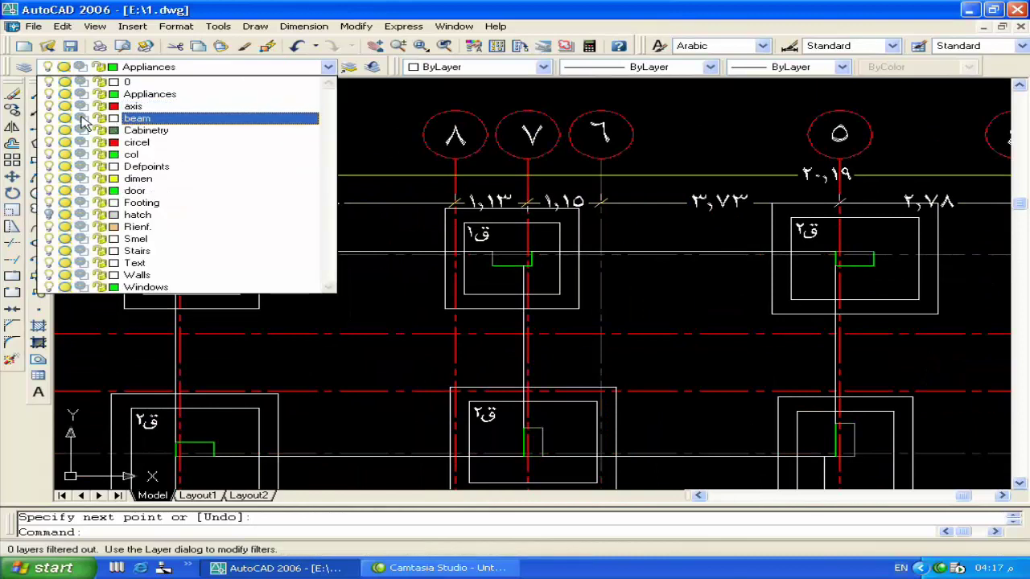
click(49, 105)
click(340, 301)
Offset beam lines by 0.3, starting with the top horizontal and left vertical beams
text(o)
key(Return)
text(.3)
key(Return)
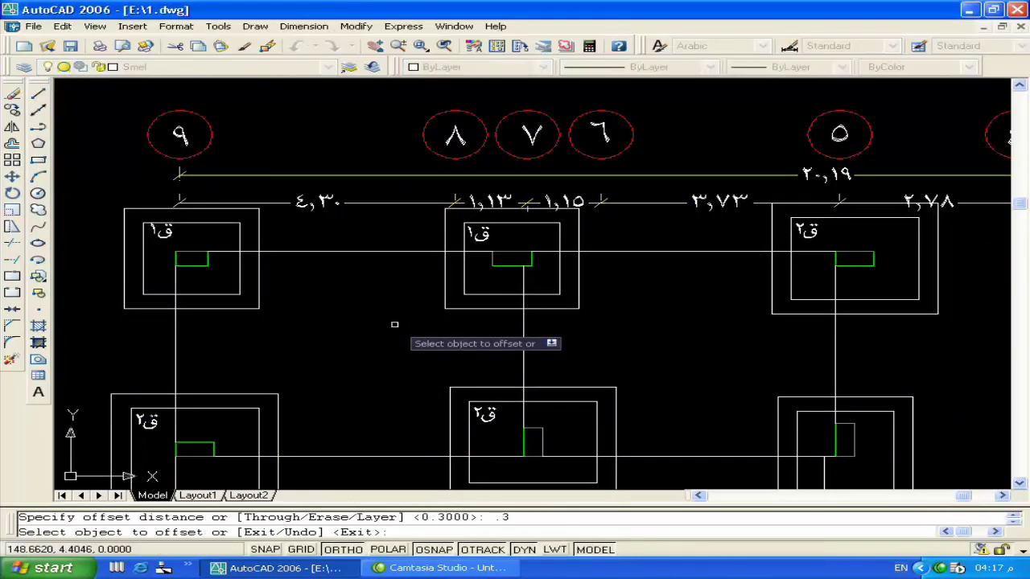
click(613, 252)
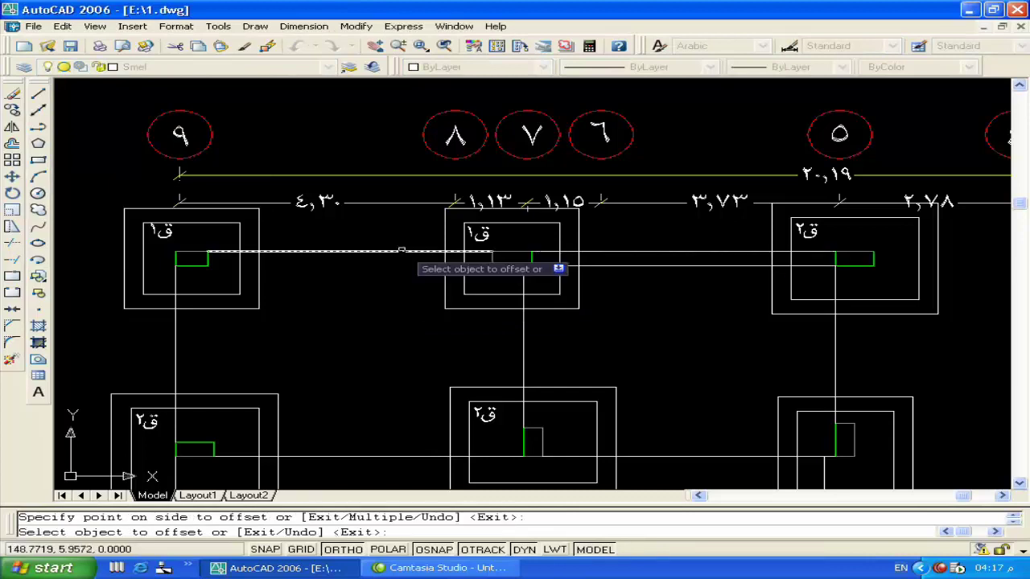
middle_drag(328, 352, 236, 266)
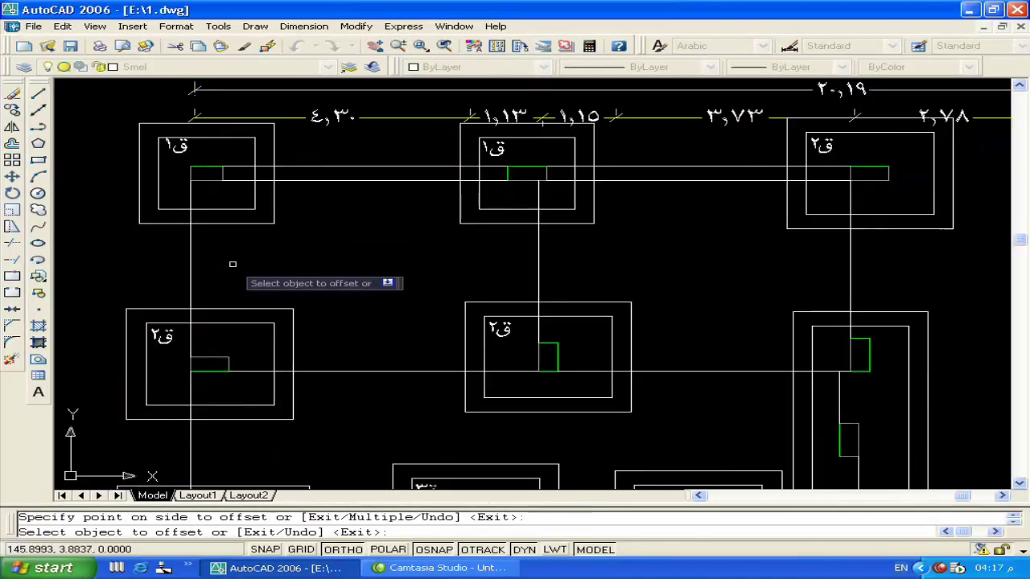
click(188, 269)
click(212, 371)
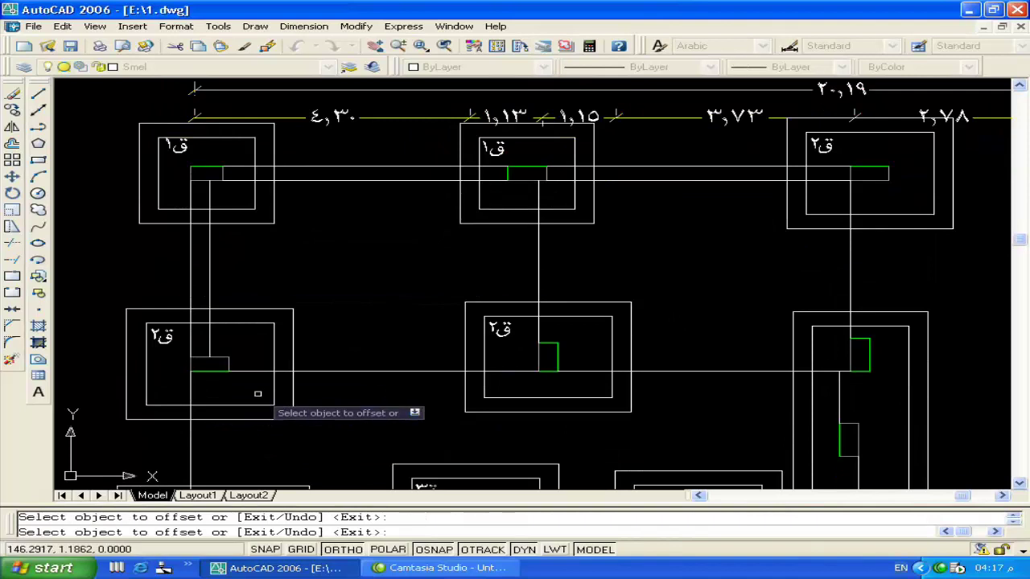
Offset the lower horizontal beam segments, the middle vertical beam and a lower-row beam line
click(342, 371)
click(403, 342)
click(672, 371)
click(644, 314)
click(538, 272)
click(595, 271)
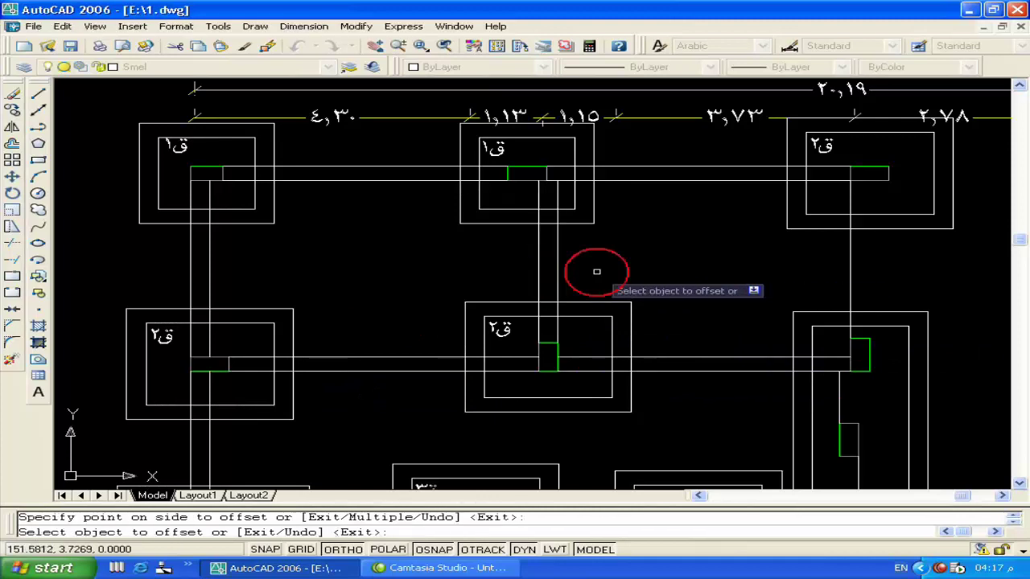
middle_drag(720, 346, 569, 336)
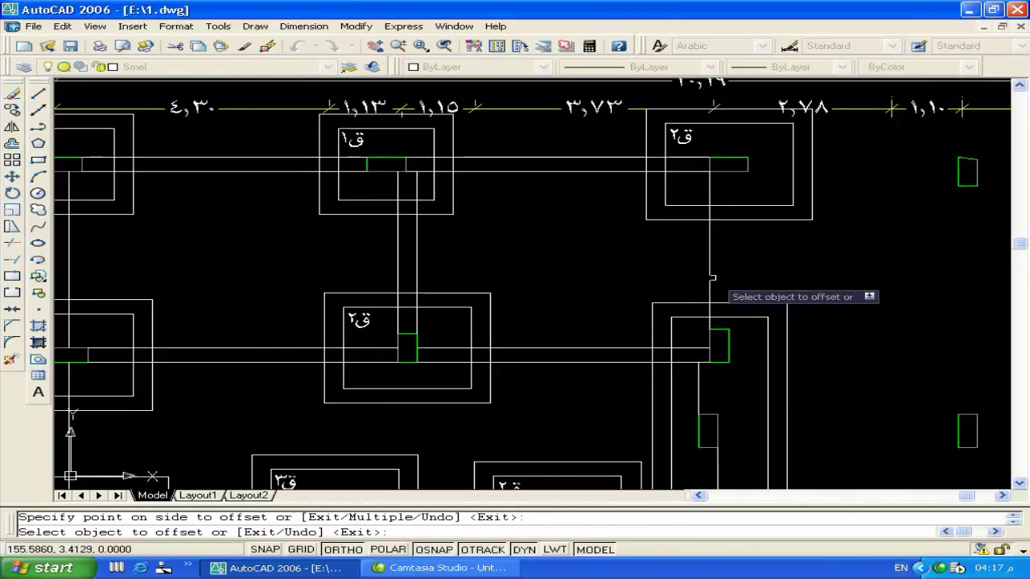
middle_drag(662, 372, 693, 273)
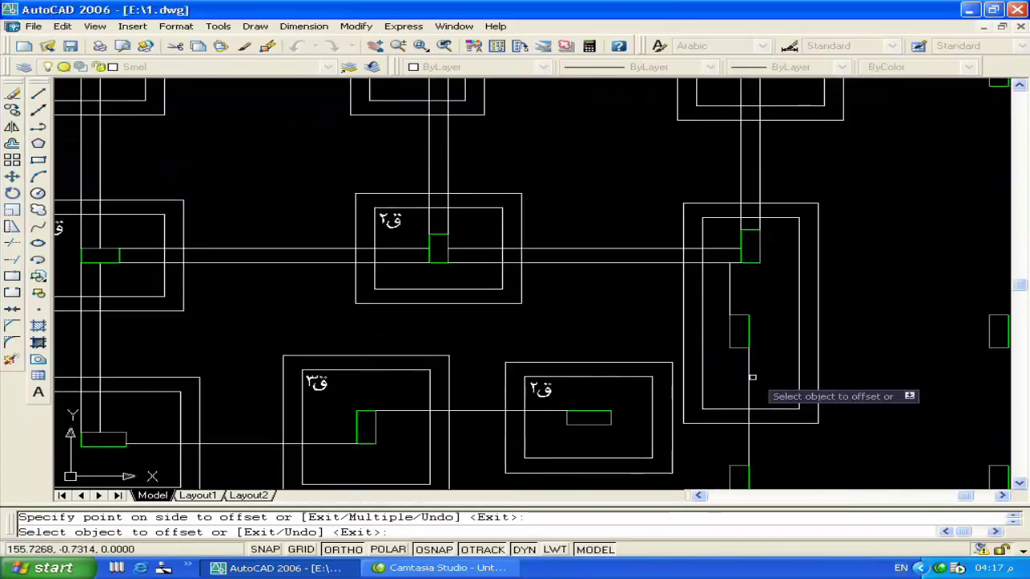
middle_drag(690, 375, 728, 271)
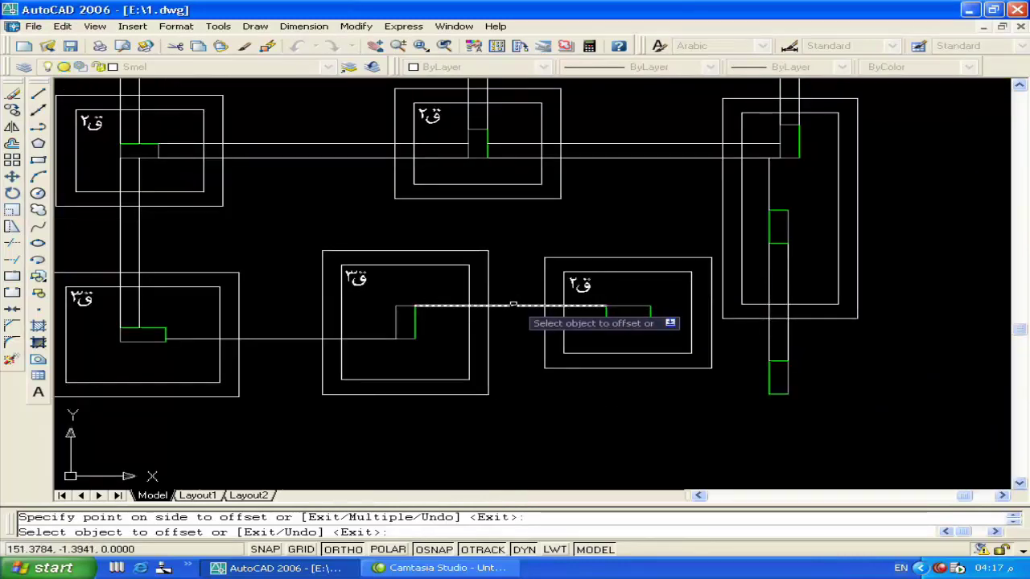
click(347, 339)
click(366, 289)
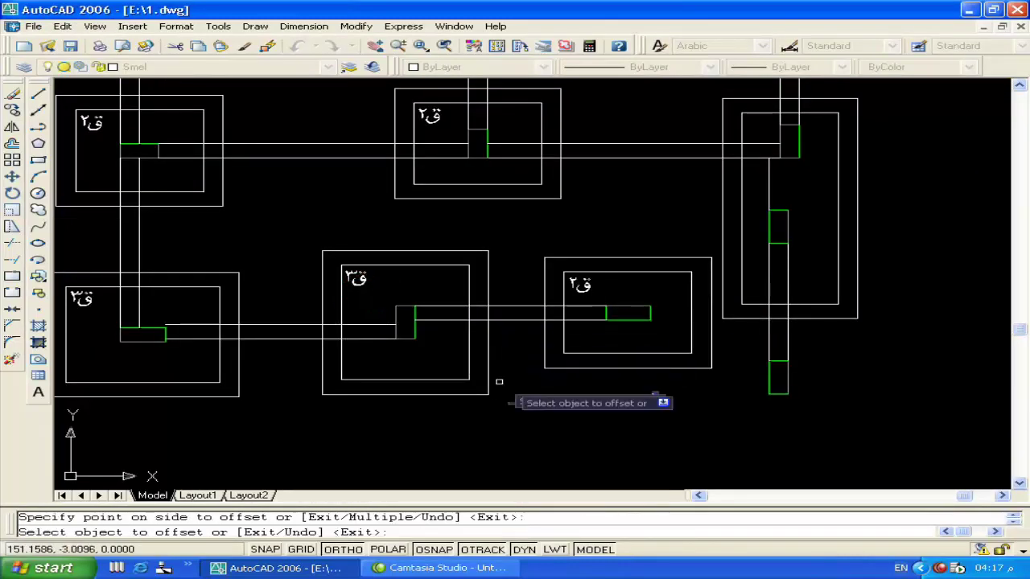
middle_drag(602, 400, 598, 432)
End the offset and draw two horizontal beam lines across the lower footings
scroll(604, 346, up, 3)
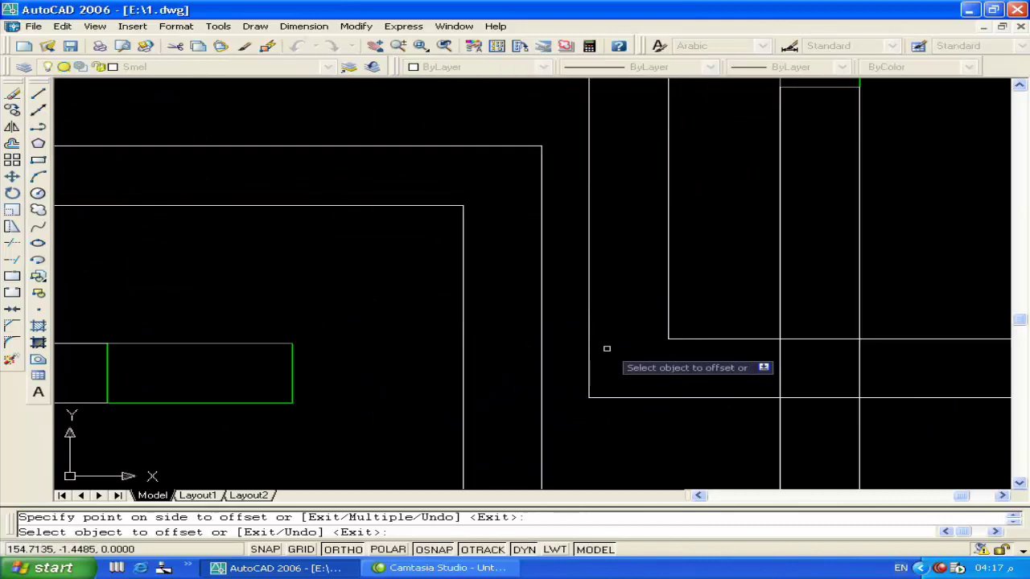
key(Return)
text(l)
key(Return)
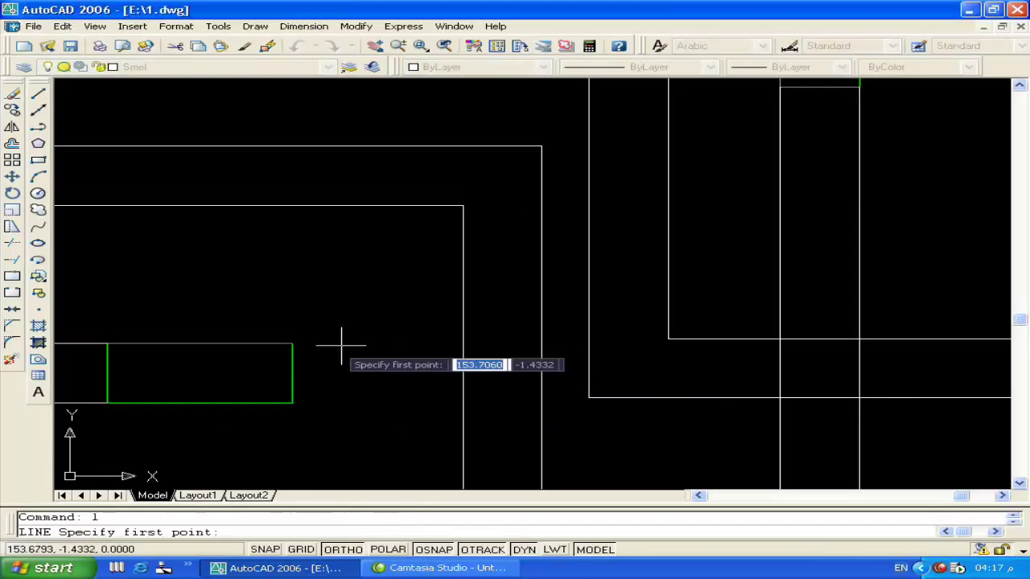
click(291, 344)
click(779, 343)
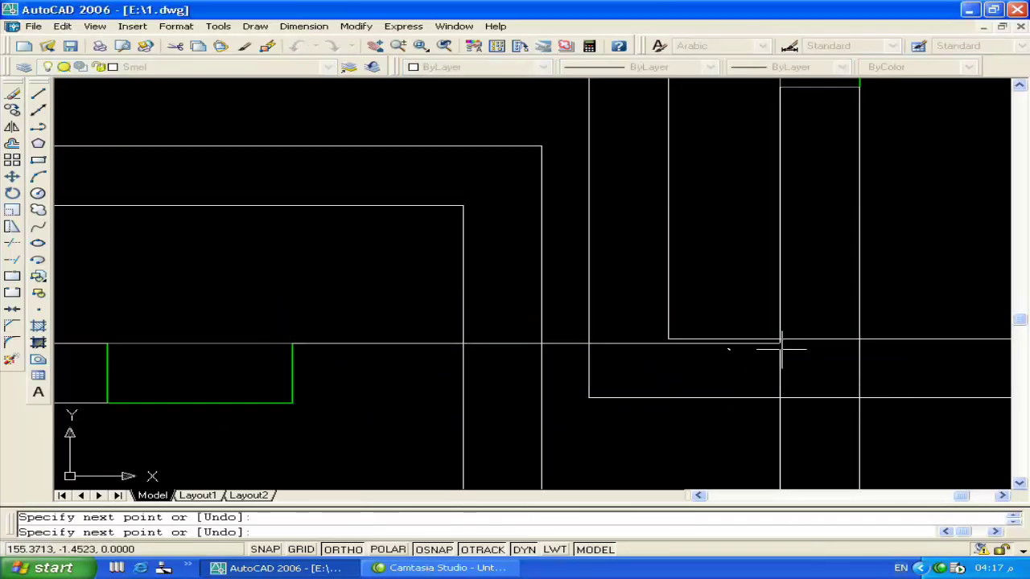
key(Return)
key(Return)
click(291, 403)
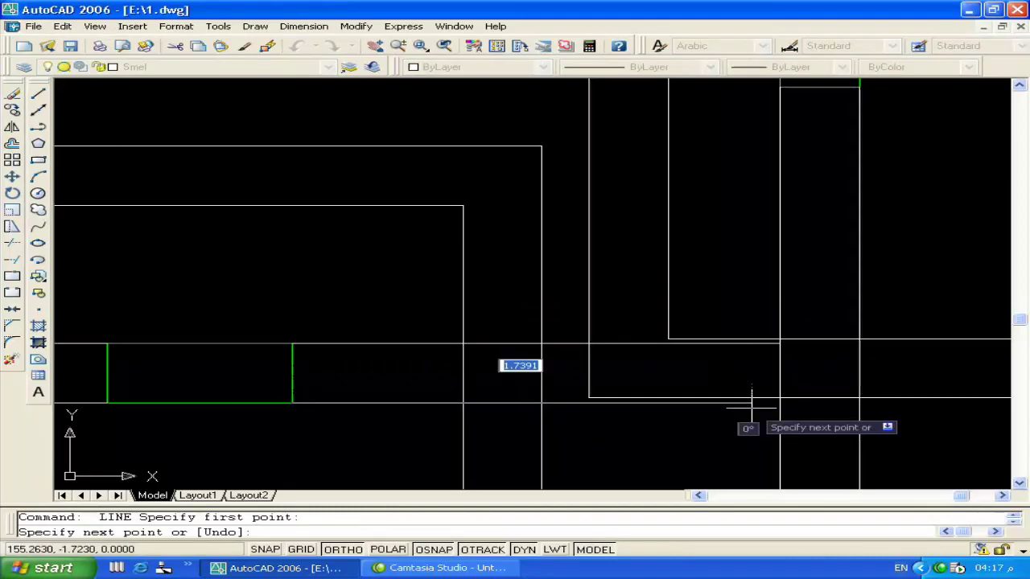
click(799, 402)
key(Return)
Draw vertical beam lines from the ق٣ and ق٢ footings up to the middle-row beam
scroll(781, 402, down, 5)
scroll(732, 338, up, 2)
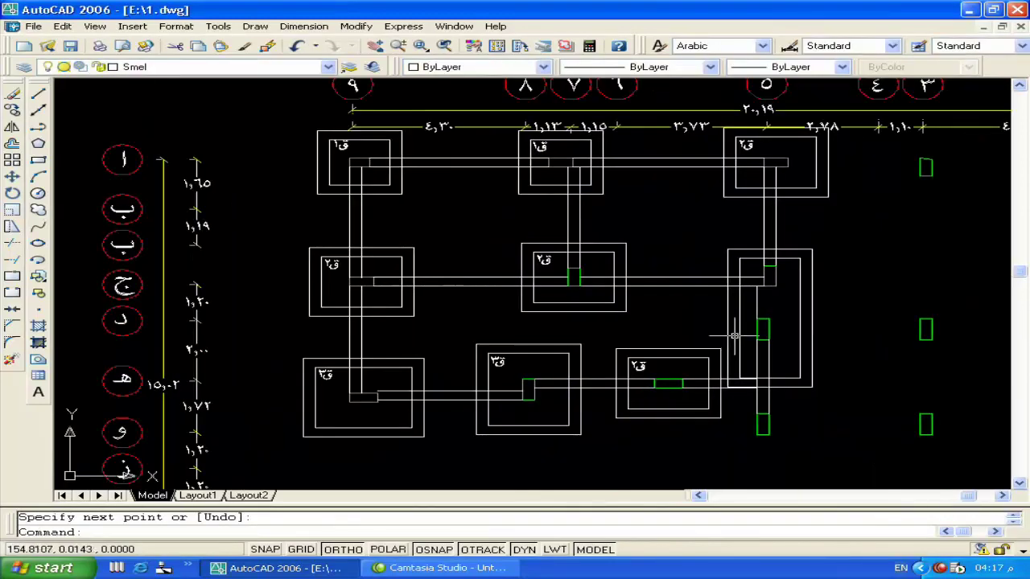
scroll(596, 343, up, 2)
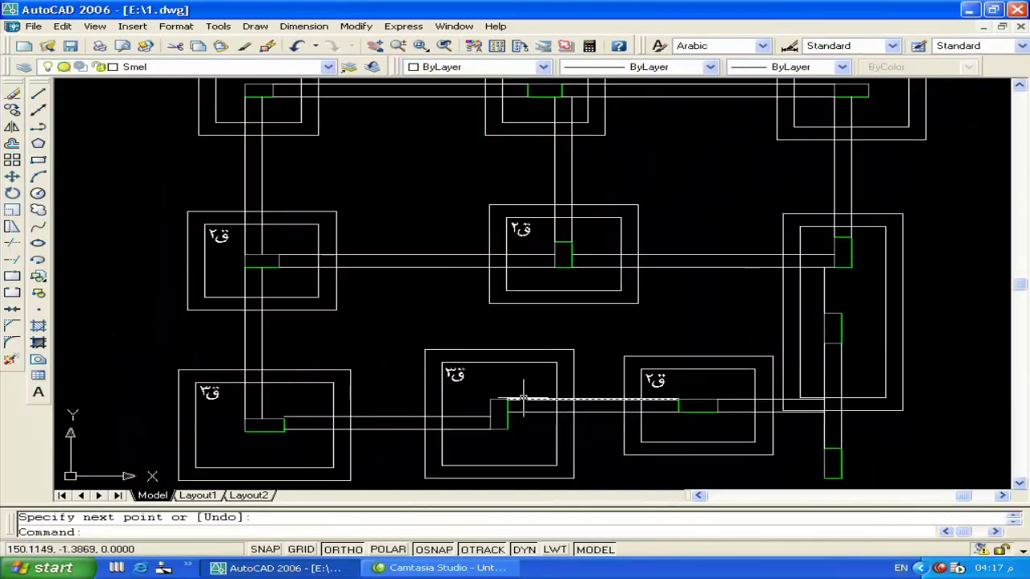
key(Return)
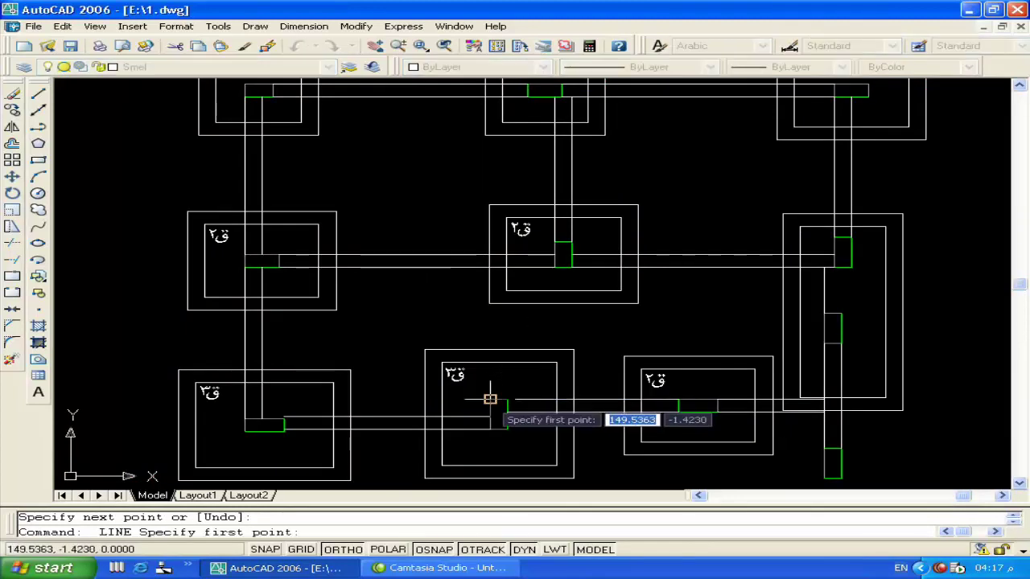
click(490, 400)
scroll(483, 269, up, 5)
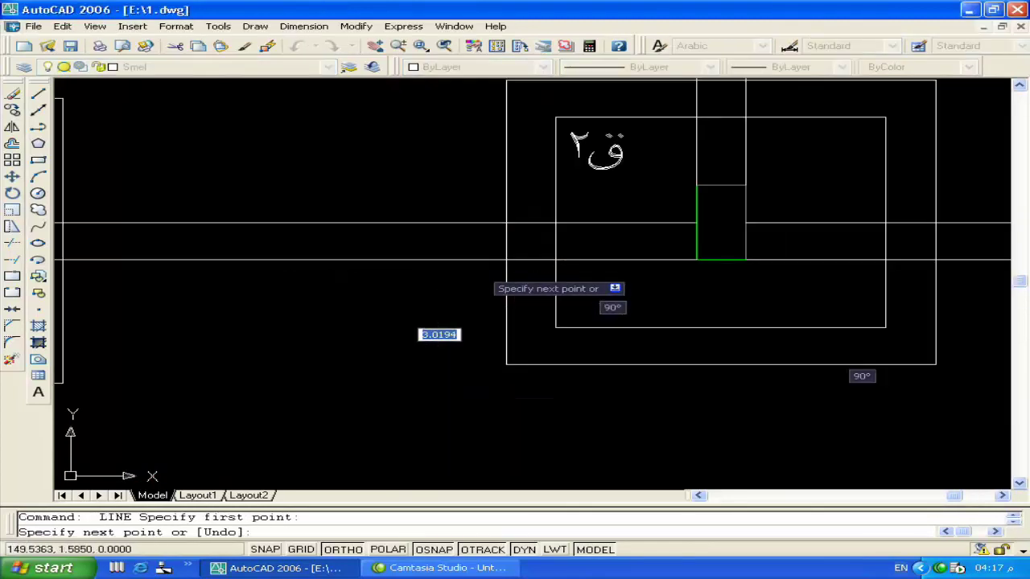
key(Return)
click(541, 408)
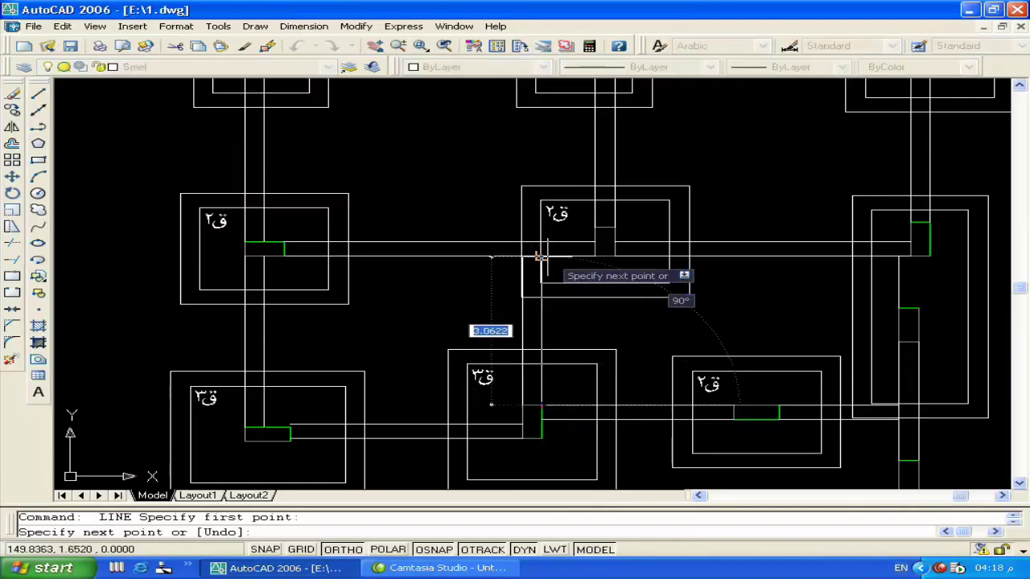
click(541, 258)
key(Return)
key(Return)
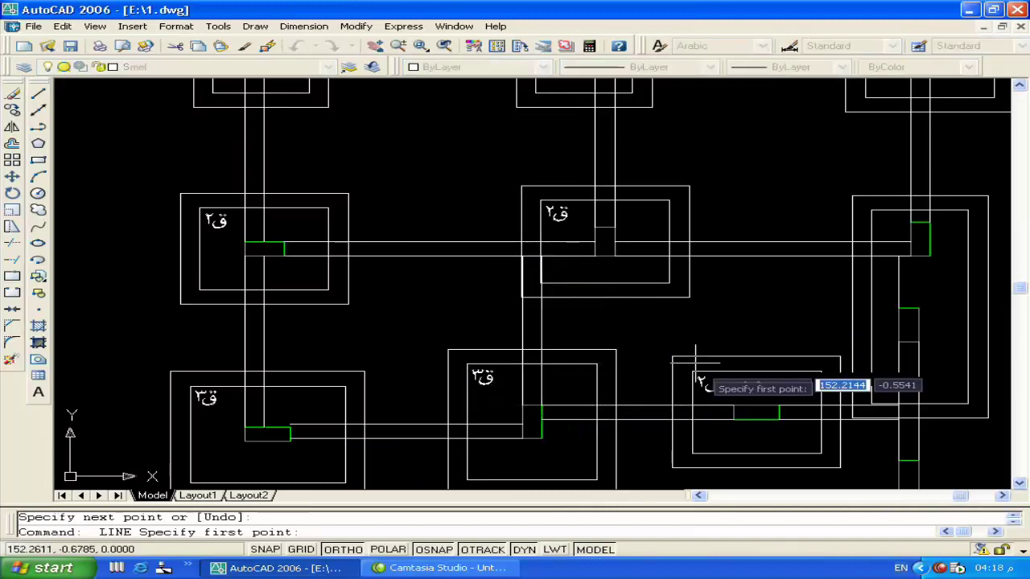
click(779, 411)
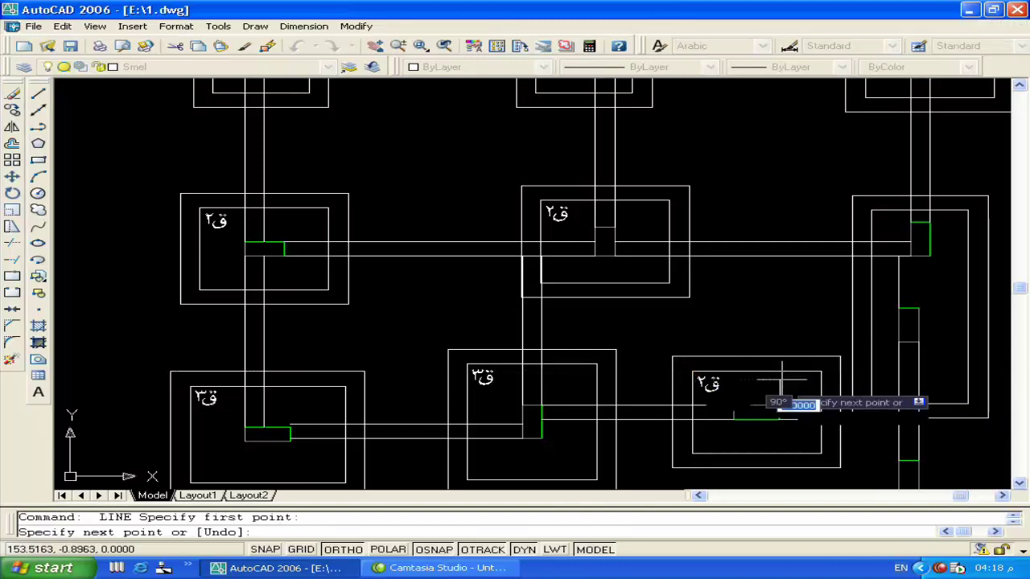
click(786, 260)
key(Return)
Offset the new vertical ق٢ beam line to its left to form the second edge
key(Return)
key(Escape)
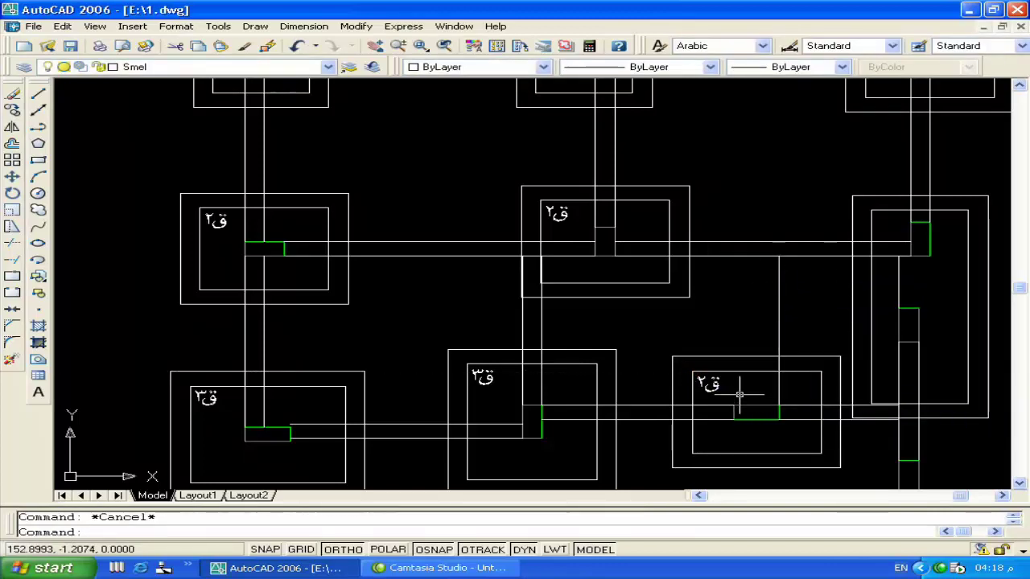
key(o)
key(Return)
key(Return)
click(779, 352)
click(733, 339)
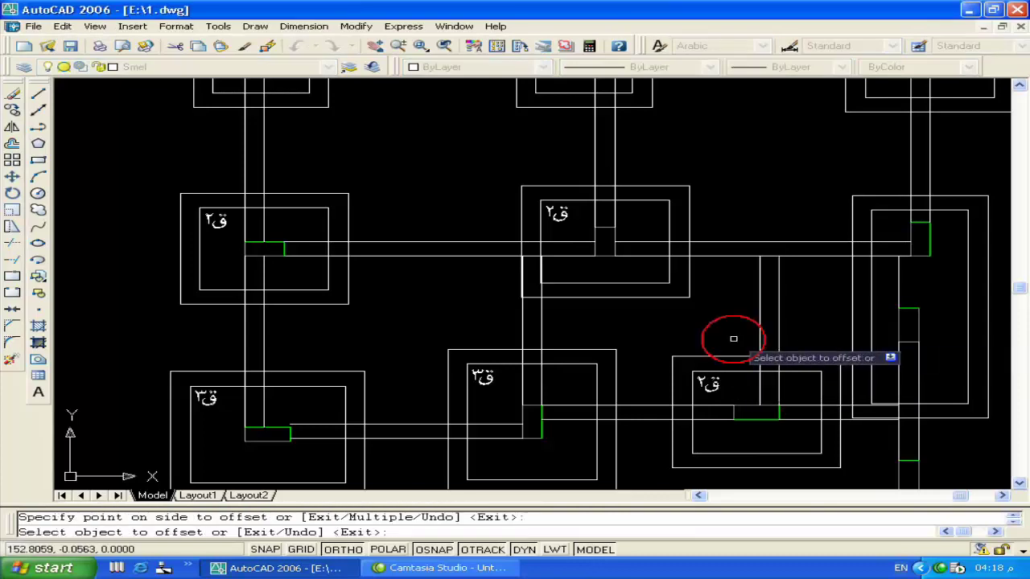
key(Return)
scroll(638, 403, down, 2)
scroll(671, 265, up, 1)
scroll(696, 210, up, 1)
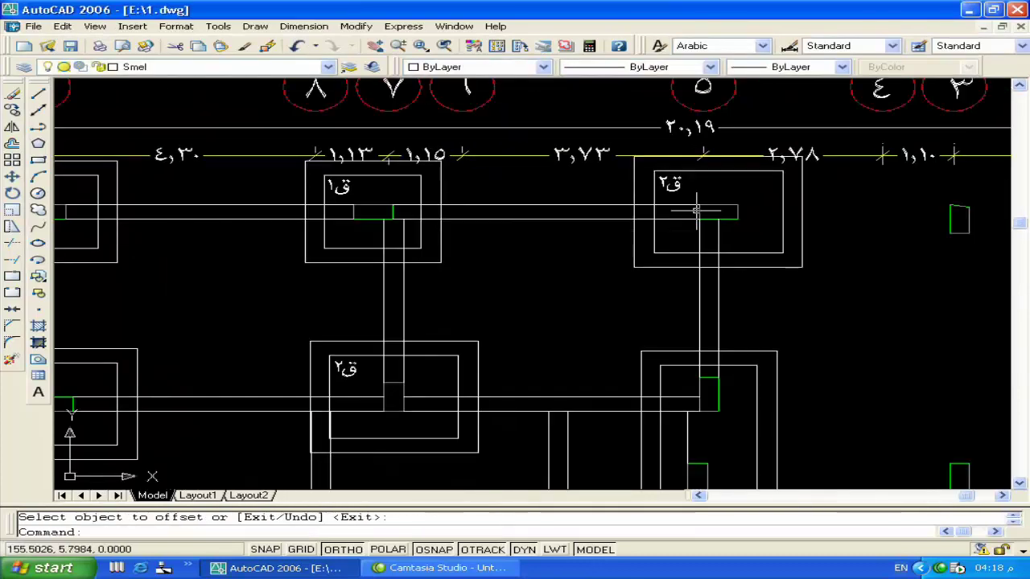
scroll(697, 211, up, 3)
Trim the tie-beam lines inside the beam band and at their crossings, using all objects as cutting edges
text(tr)
key(Return)
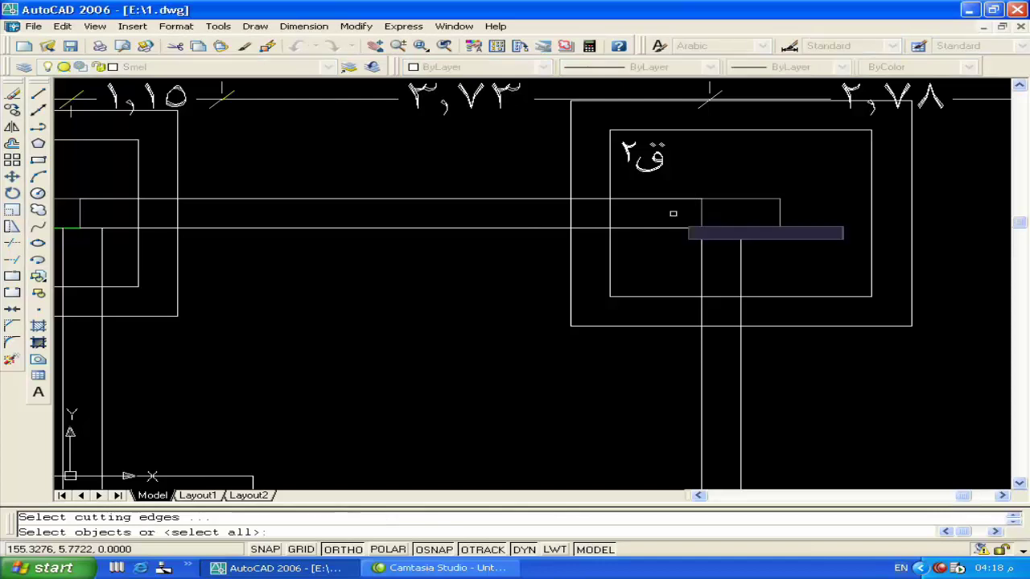
key(Return)
click(645, 212)
click(519, 215)
click(733, 288)
click(713, 338)
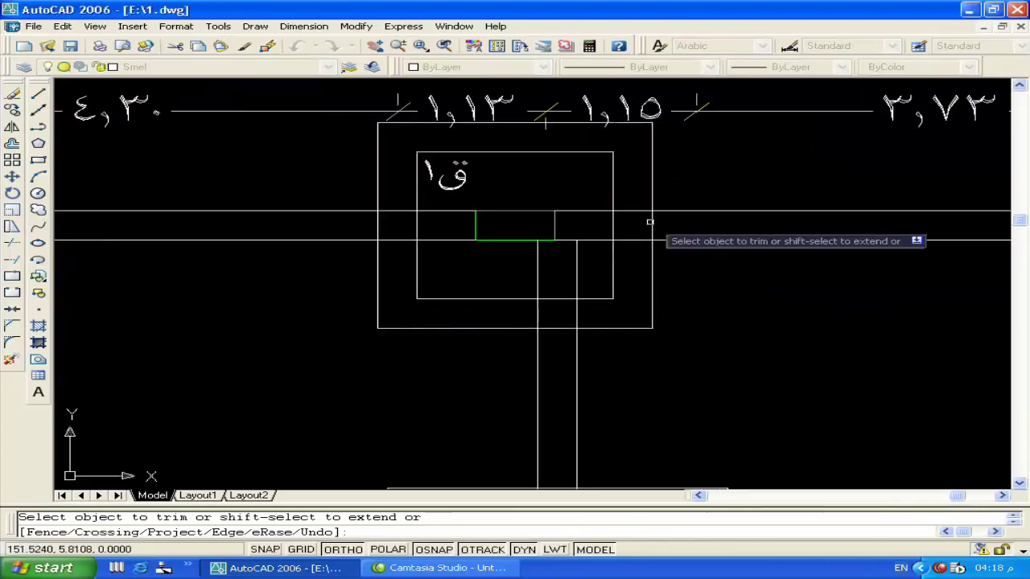
Crossing-trim the overlapping band and footing lines at the ق٢ and ق١ footings
click(650, 226)
click(565, 228)
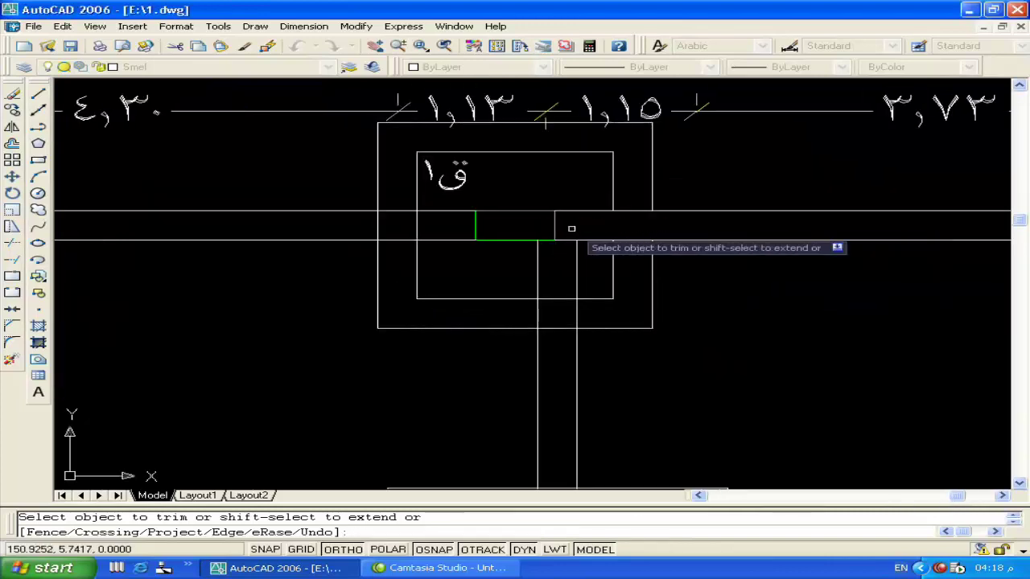
click(572, 287)
click(554, 333)
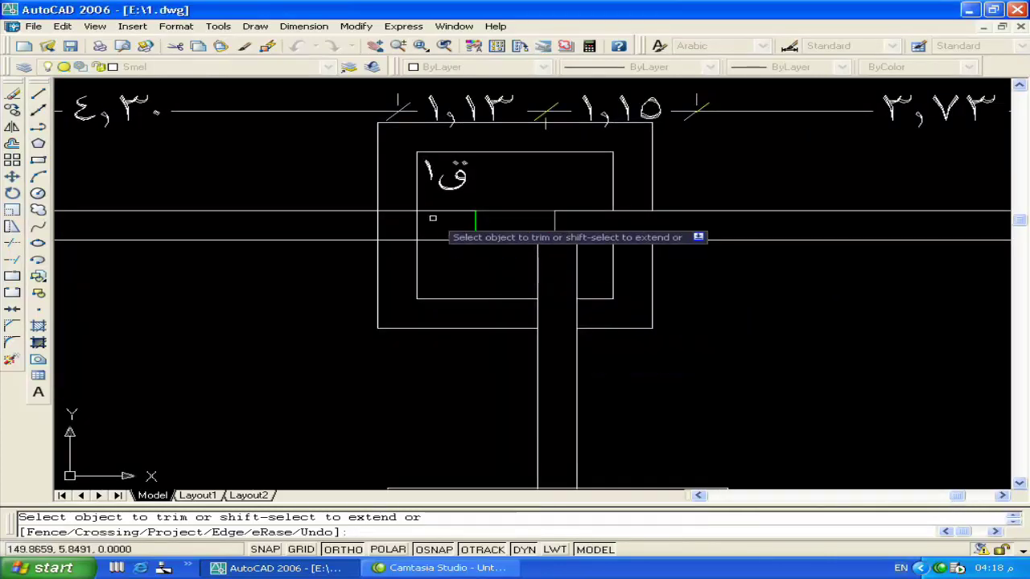
click(432, 218)
click(341, 222)
mouse_move(497, 266)
middle_down()
mouse_move(625, 279)
mouse_move(637, 290)
middle_up()
click(598, 270)
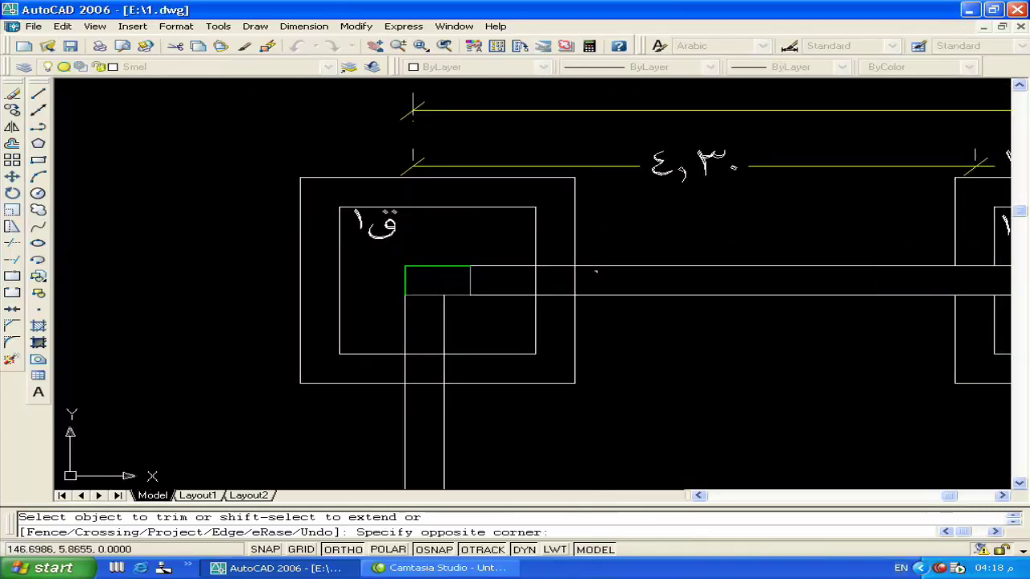
key(Escape)
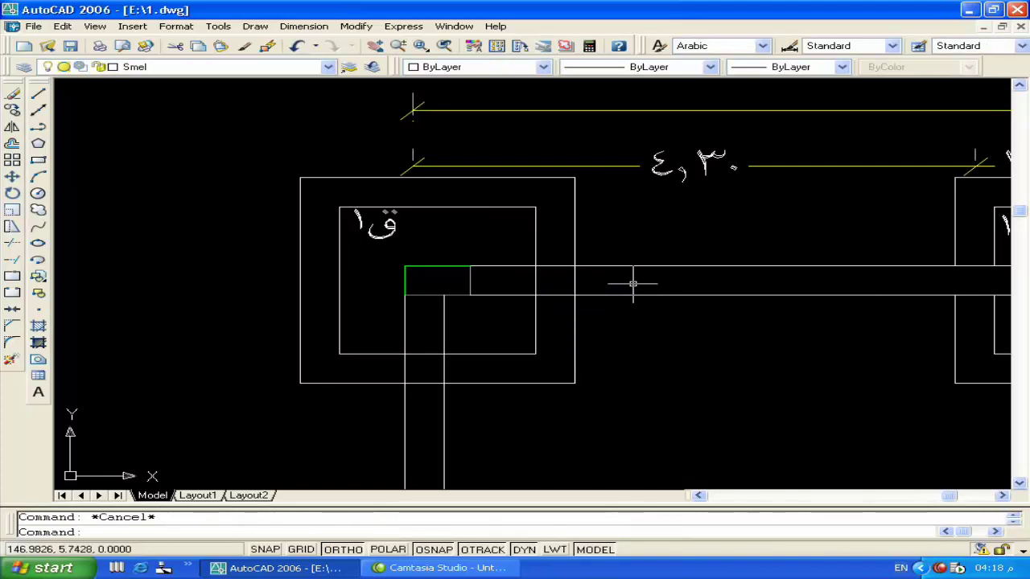
Trim the segments beside the green column and in the beam opening, then undo the last trim
text(tr)
key(Return)
key(Return)
click(516, 296)
right_click(495, 323)
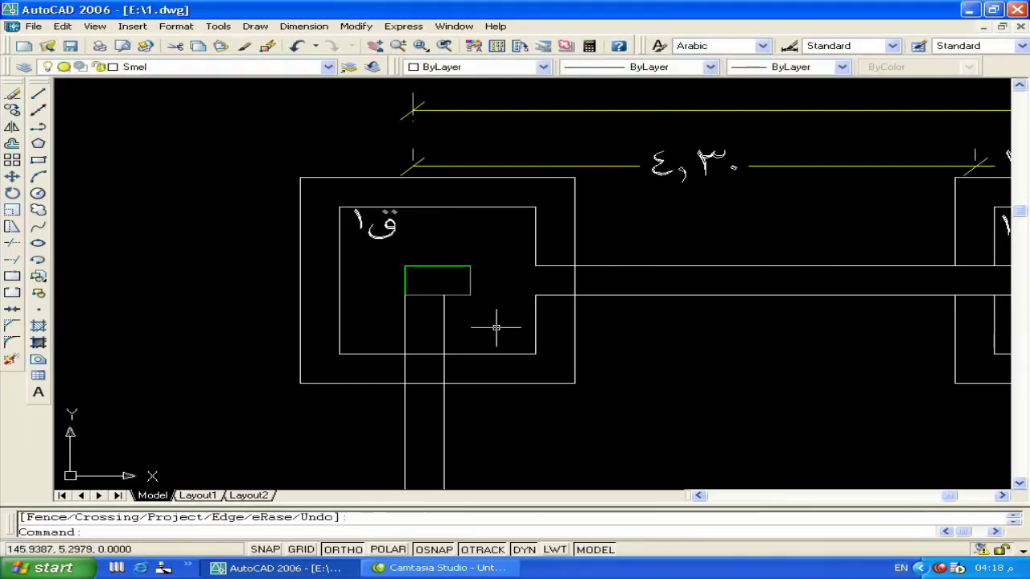
key(Return)
key(Return)
click(571, 278)
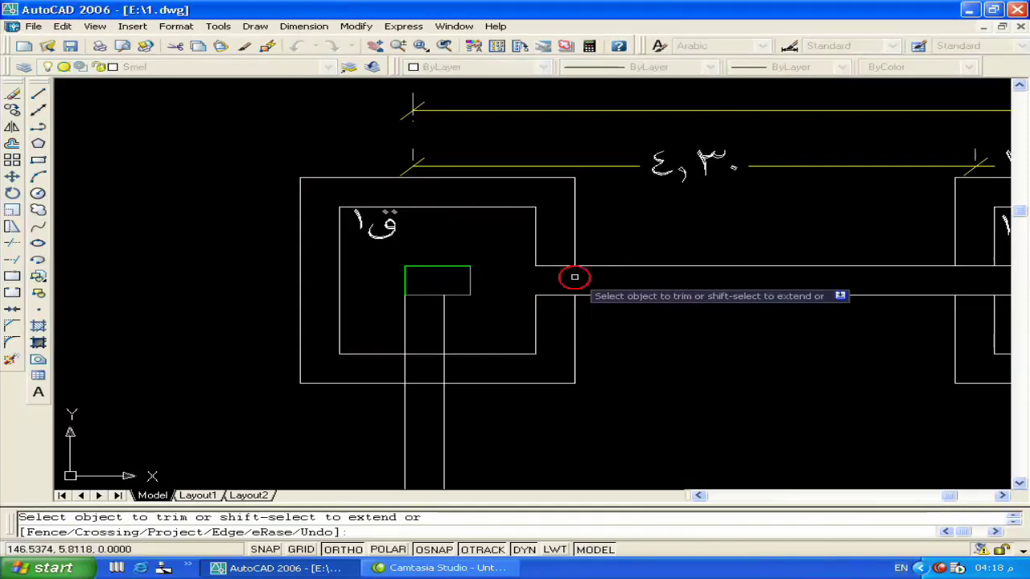
right_click(555, 348)
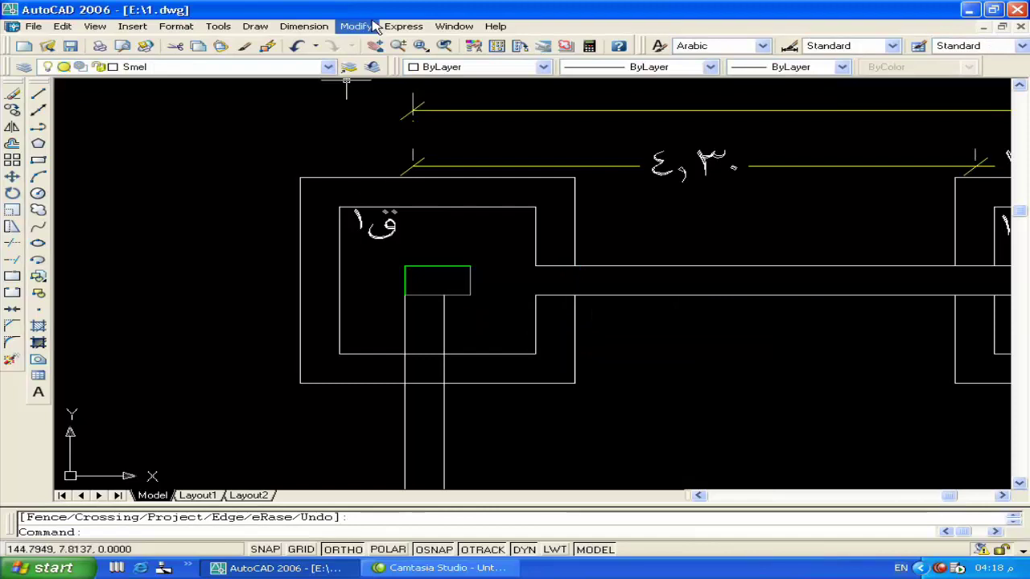
click(299, 46)
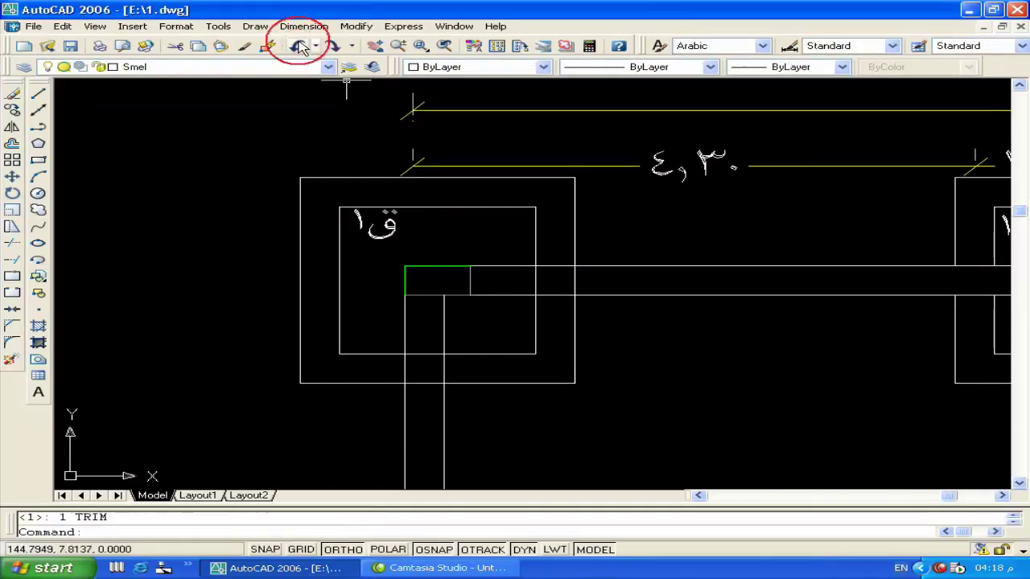
Trim the outer footing edge segment and the beam lines at the ق١ footing
key(Return)
key(Return)
click(501, 279)
click(579, 248)
scroll(564, 233, down, 3)
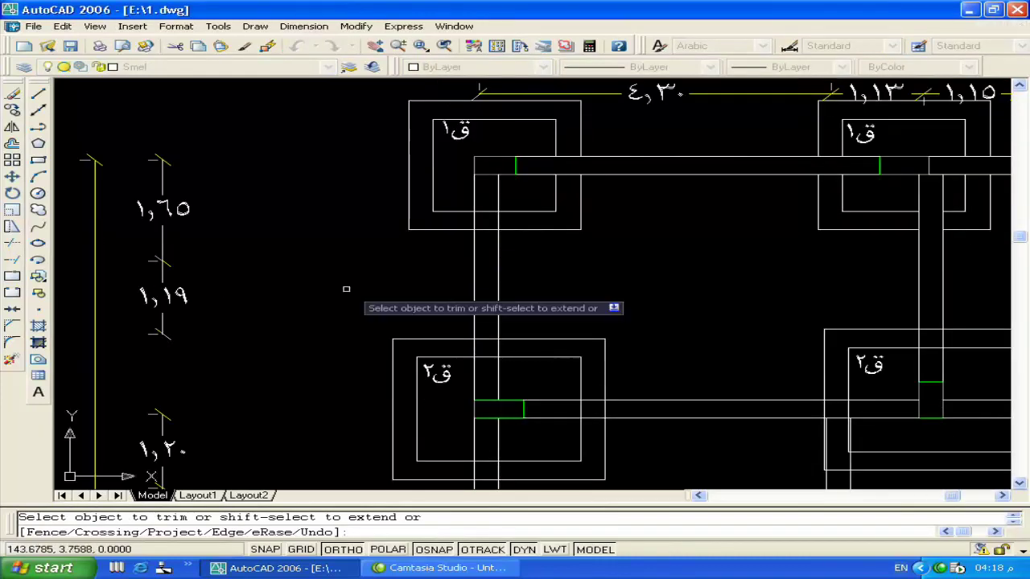
scroll(489, 177, up, 5)
click(531, 178)
click(494, 283)
scroll(503, 268, down, 3)
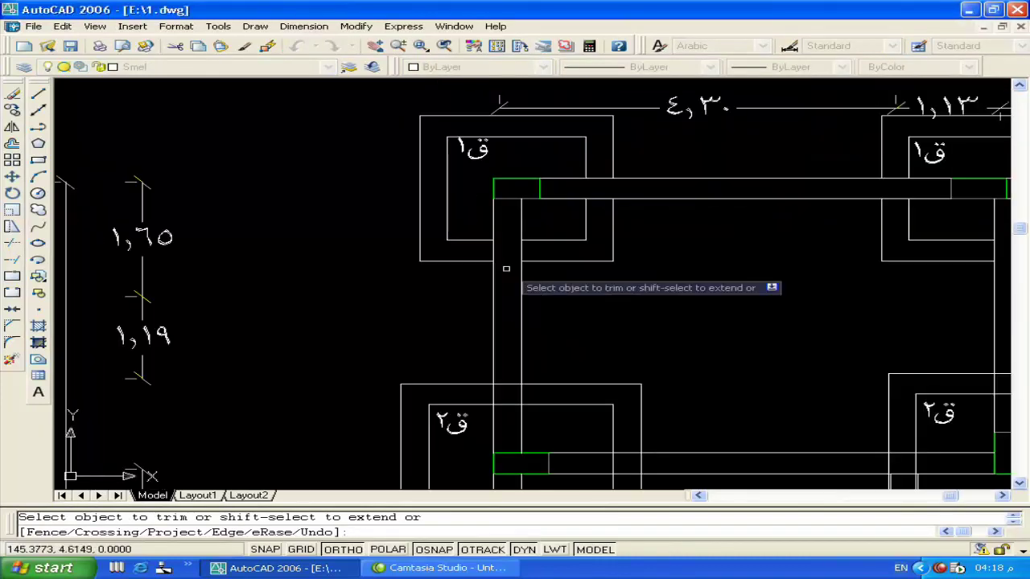
click(490, 287)
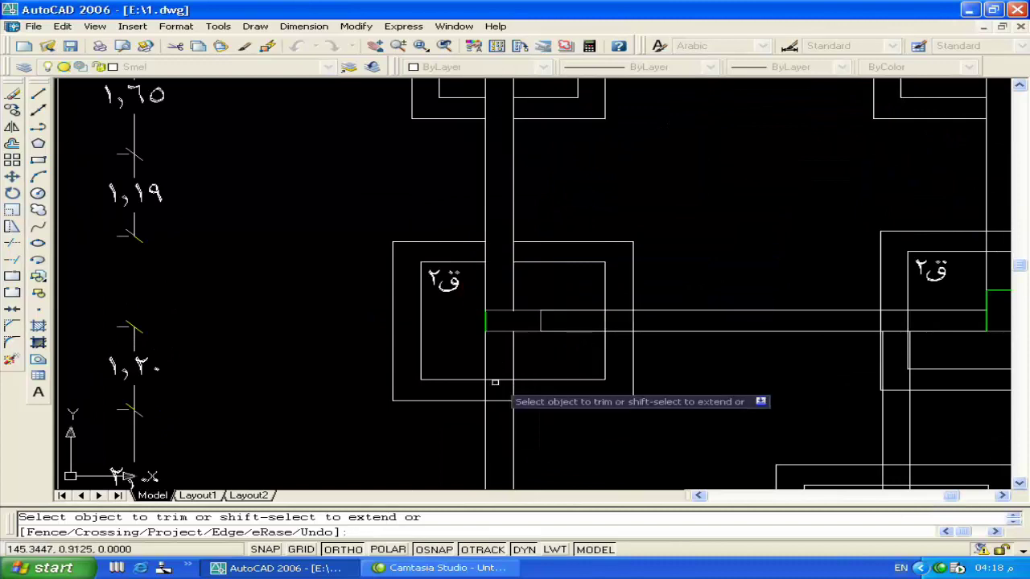
Crossing-trim the remaining overlapping lines at the ق٢ footing
middle_drag(498, 383, 492, 268)
scroll(491, 233, up, 3)
scroll(483, 314, down, 3)
scroll(523, 304, up, 3)
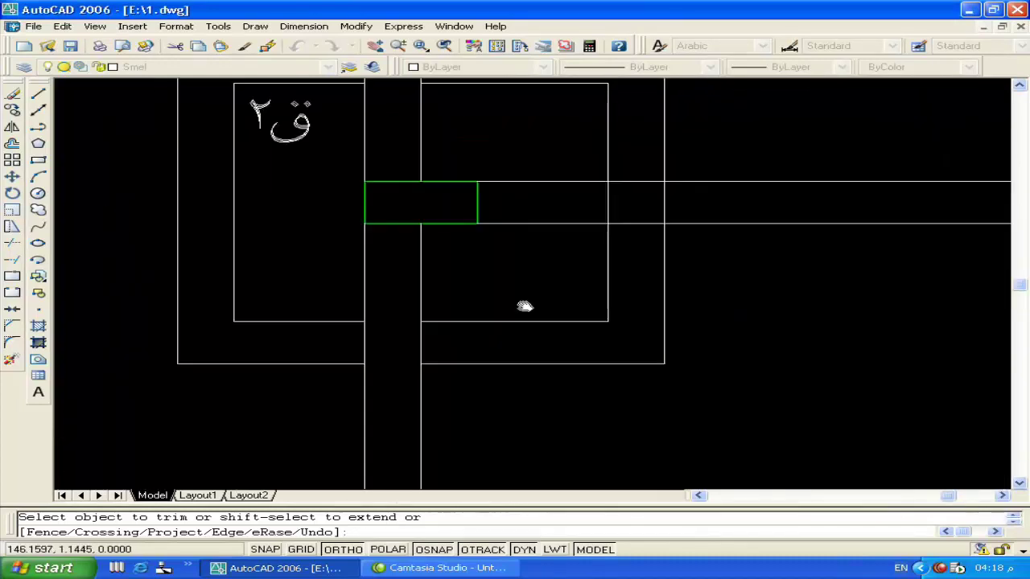
click(677, 202)
click(510, 212)
scroll(510, 211, down, 5)
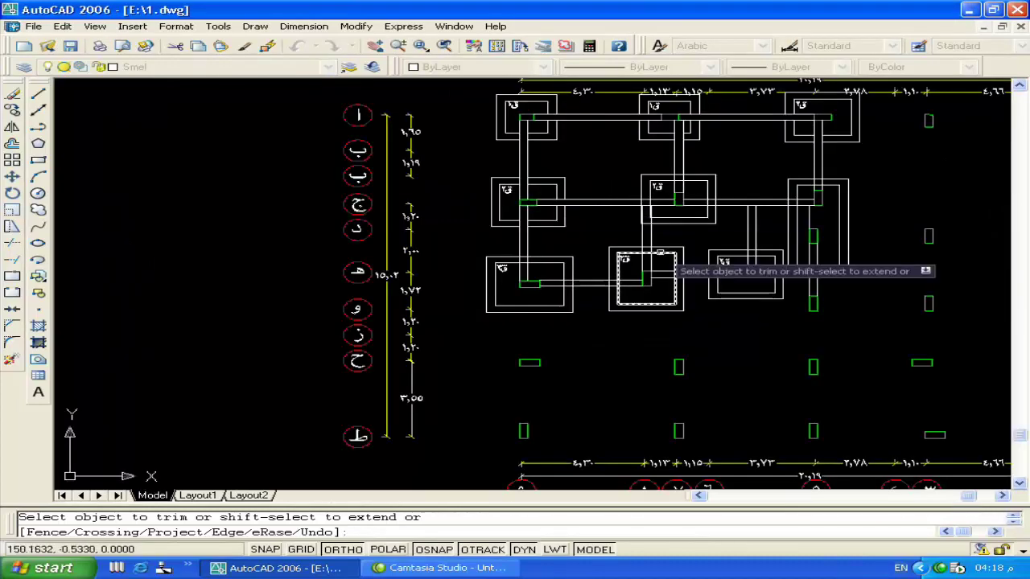
middle_drag(662, 251, 627, 261)
scroll(550, 279, up, 4)
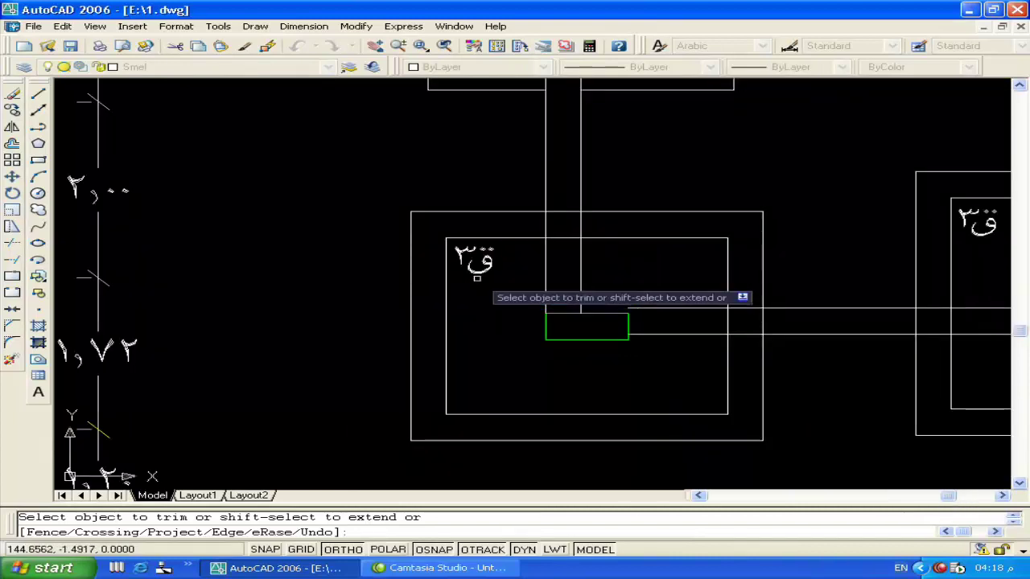
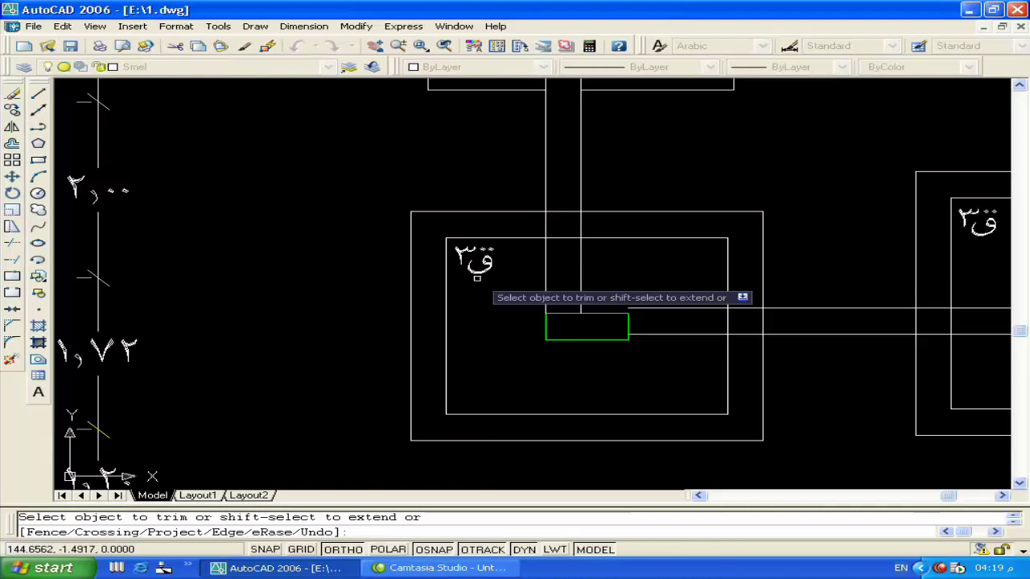
Trim the footing and column edges inside the tie beams at the first footing crossings
click(566, 244)
click(577, 201)
click(798, 317)
click(724, 330)
middle_drag(788, 368, 385, 353)
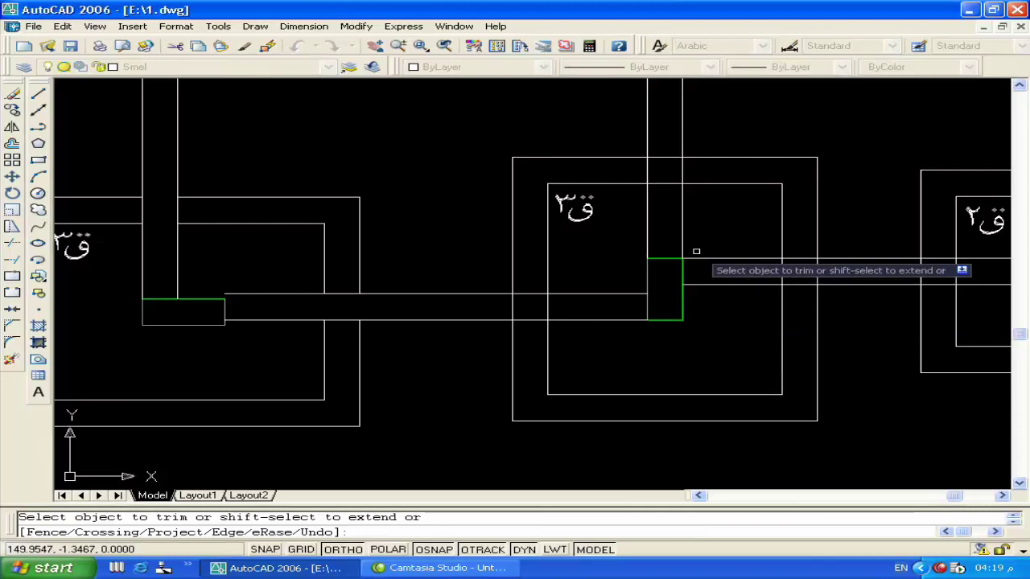
middle_drag(705, 184, 613, 253)
click(581, 218)
click(565, 260)
click(736, 336)
click(668, 342)
click(471, 367)
click(381, 372)
Trim the footing top edges and leftover vertical segments at the next beam crossings
mouse_move(862, 372)
middle_down()
mouse_move(689, 276)
mouse_move(527, 315)
middle_up()
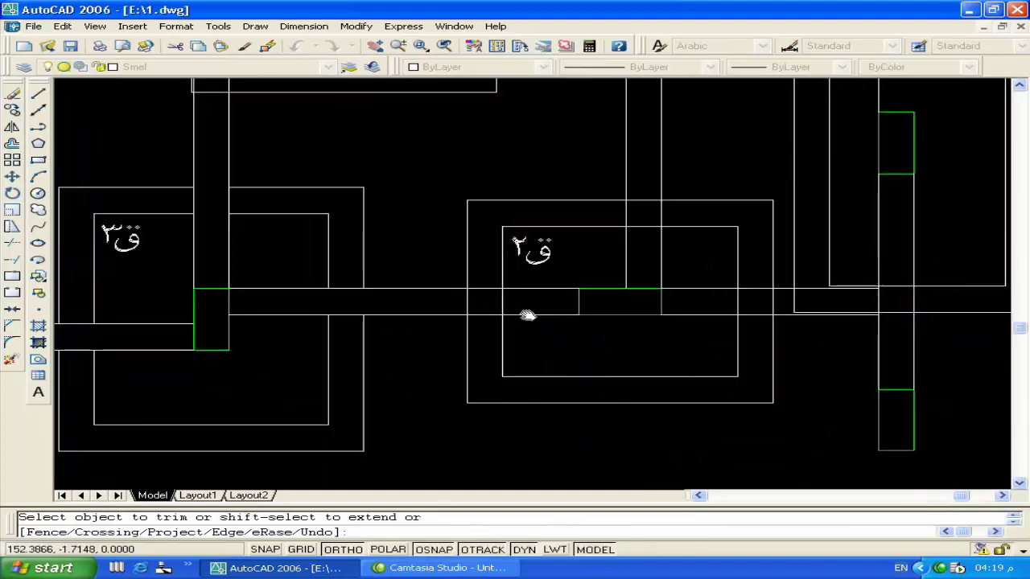
click(649, 185)
click(642, 246)
click(445, 301)
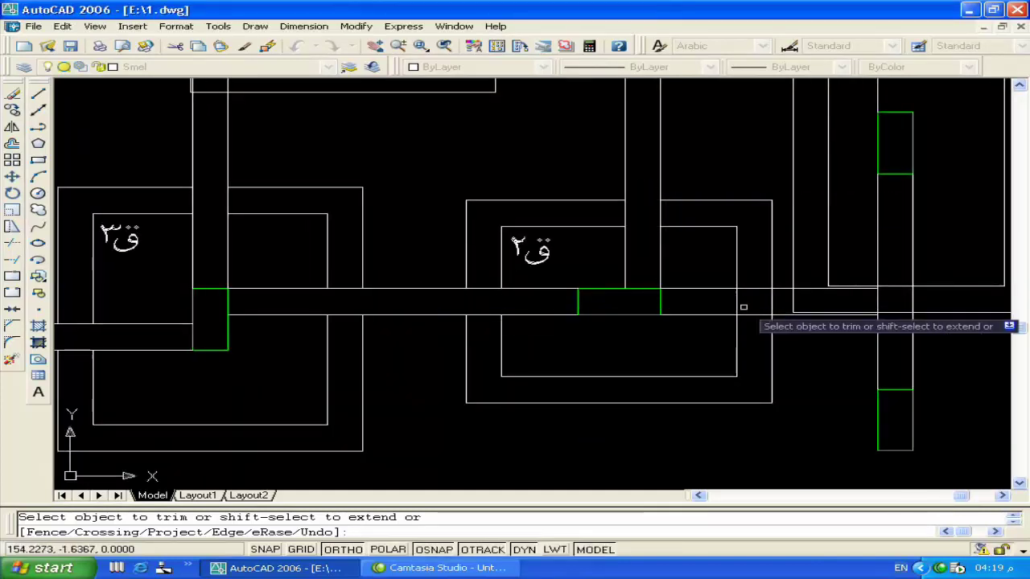
middle_drag(740, 301, 533, 276)
click(558, 282)
click(462, 292)
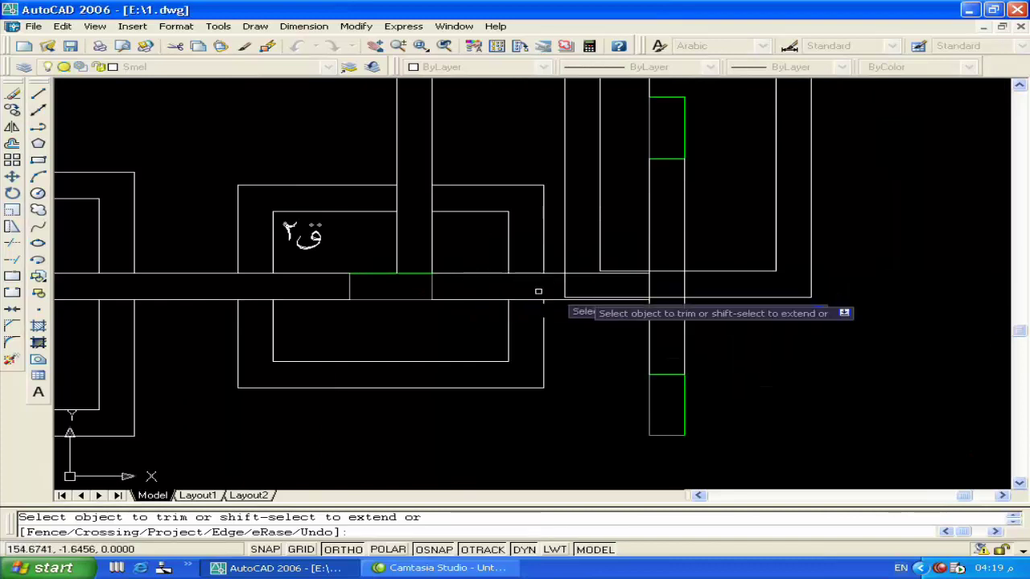
middle_drag(623, 283, 600, 322)
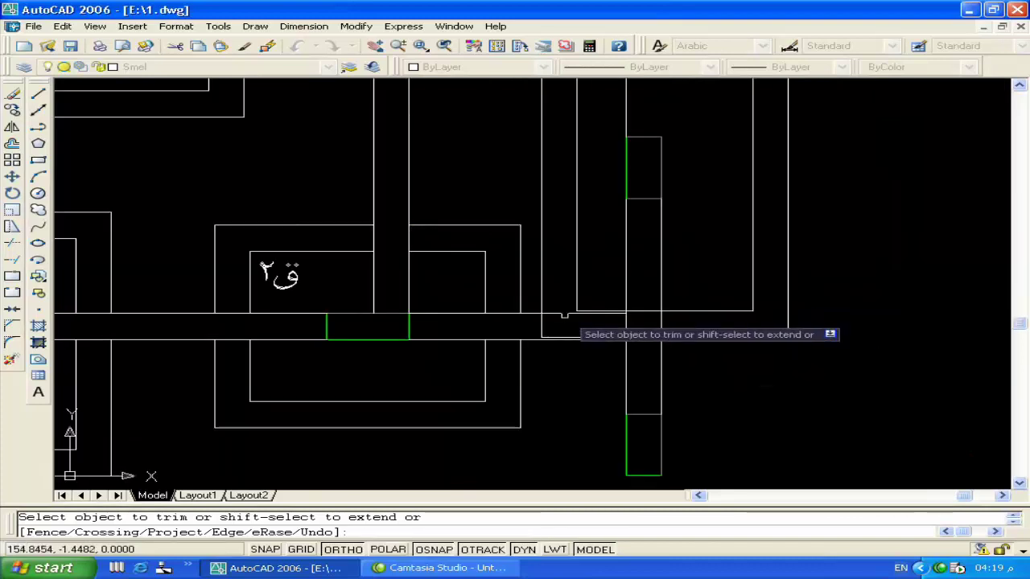
click(540, 321)
scroll(547, 325, up, 3)
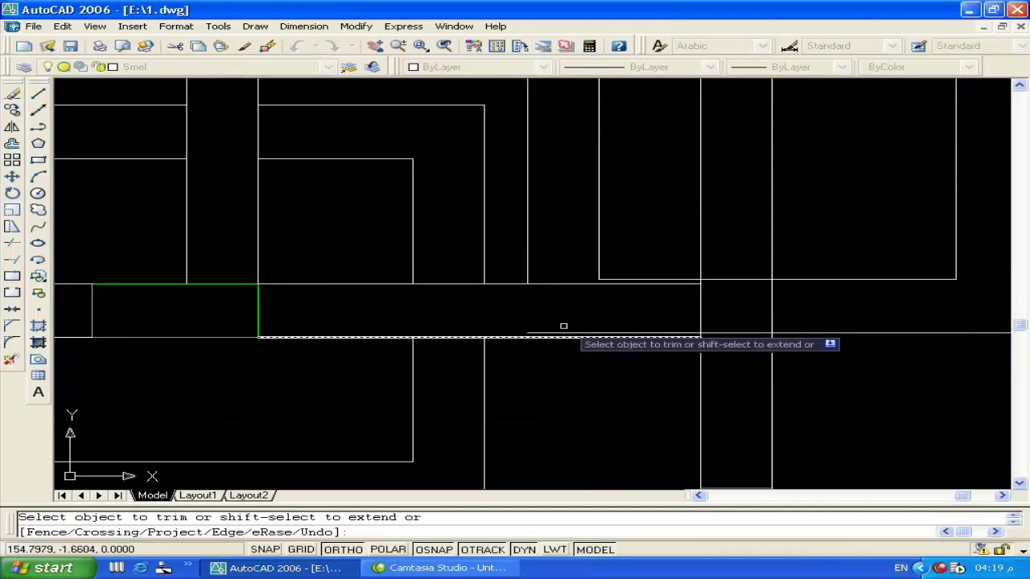
key(Return)
click(571, 332)
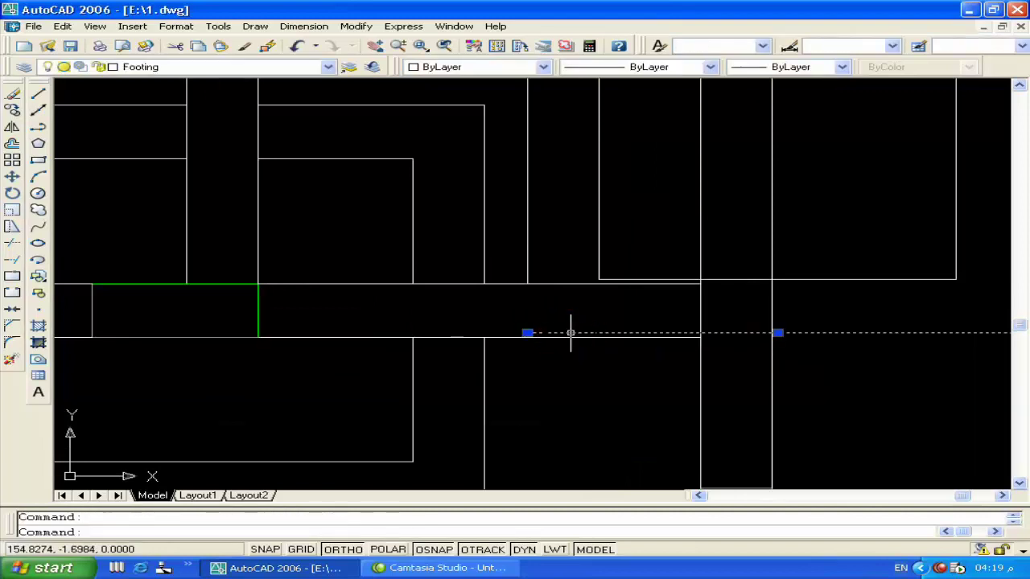
text(tr)
key(Return)
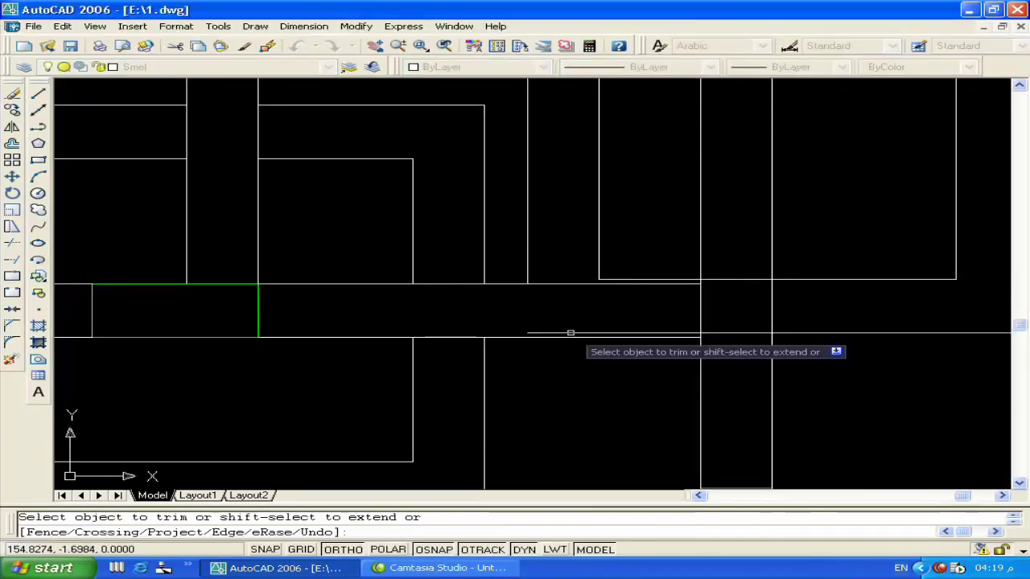
scroll(573, 322, down, 2)
Trim the remaining edges inside the beams at the upper footings and column tops, ending TRIM
mouse_move(692, 313)
middle_down()
mouse_move(603, 216)
mouse_move(584, 278)
middle_up()
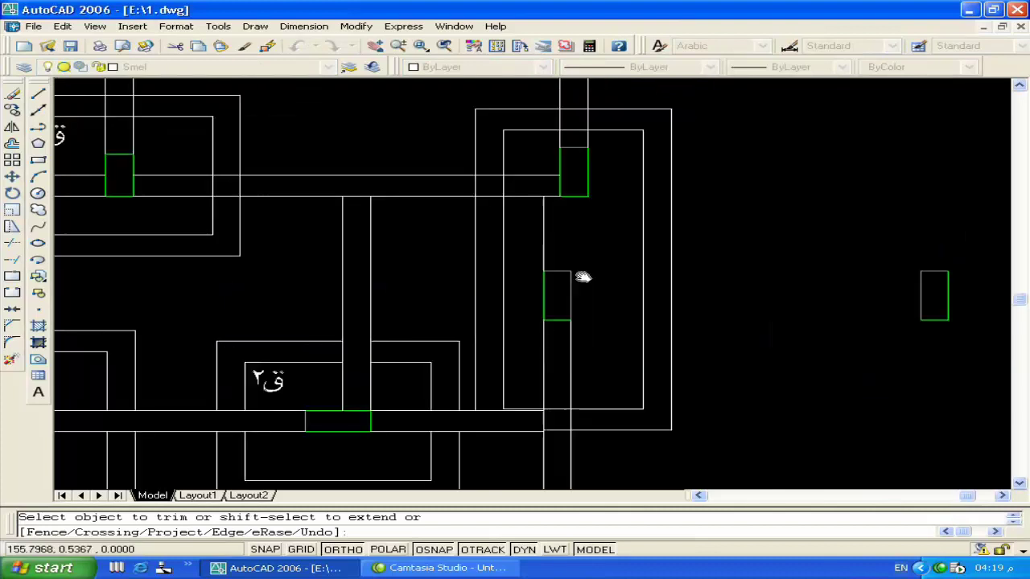
click(515, 189)
click(469, 185)
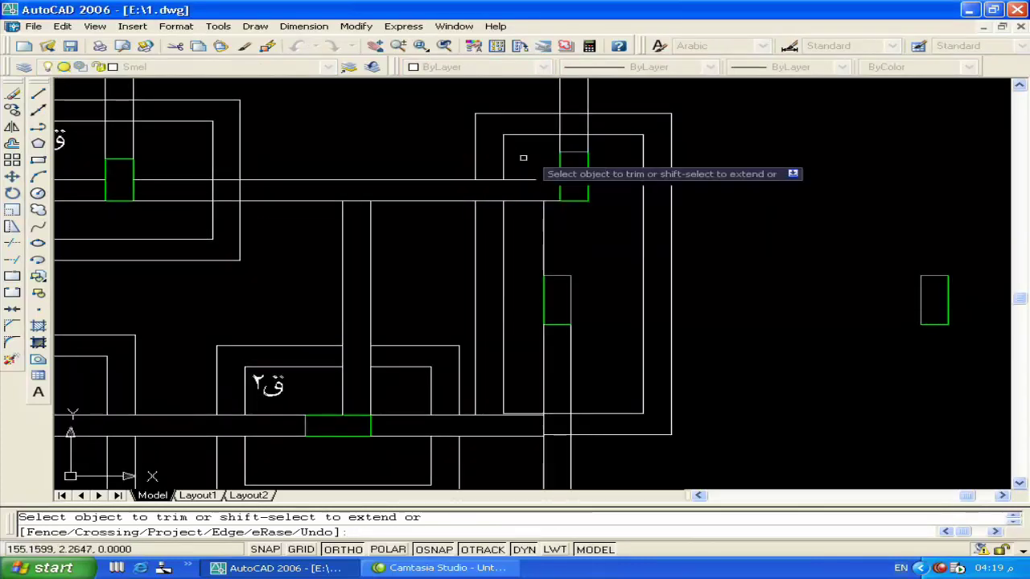
click(586, 107)
click(563, 135)
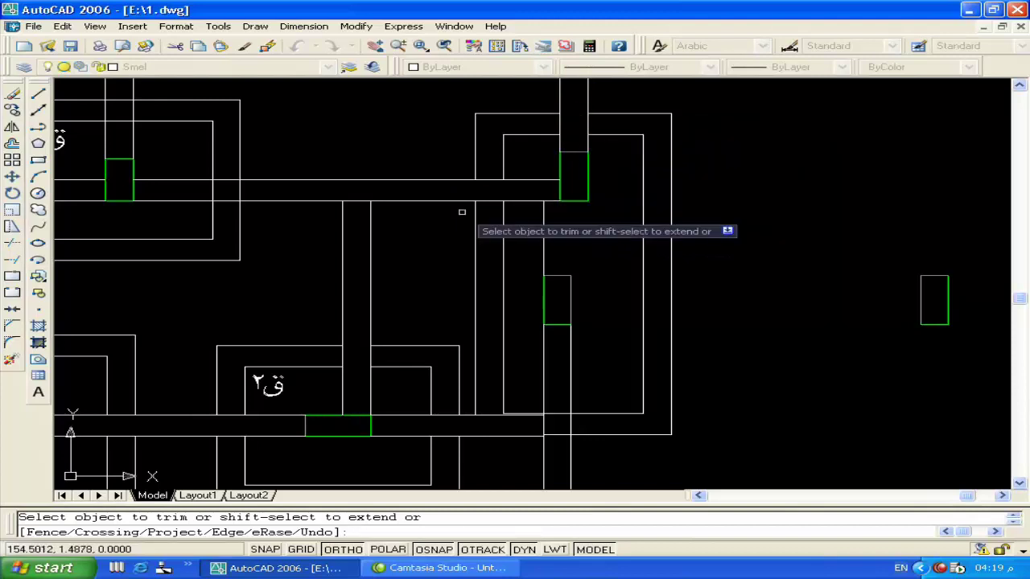
middle_drag(464, 172, 714, 153)
middle_drag(454, 178, 512, 218)
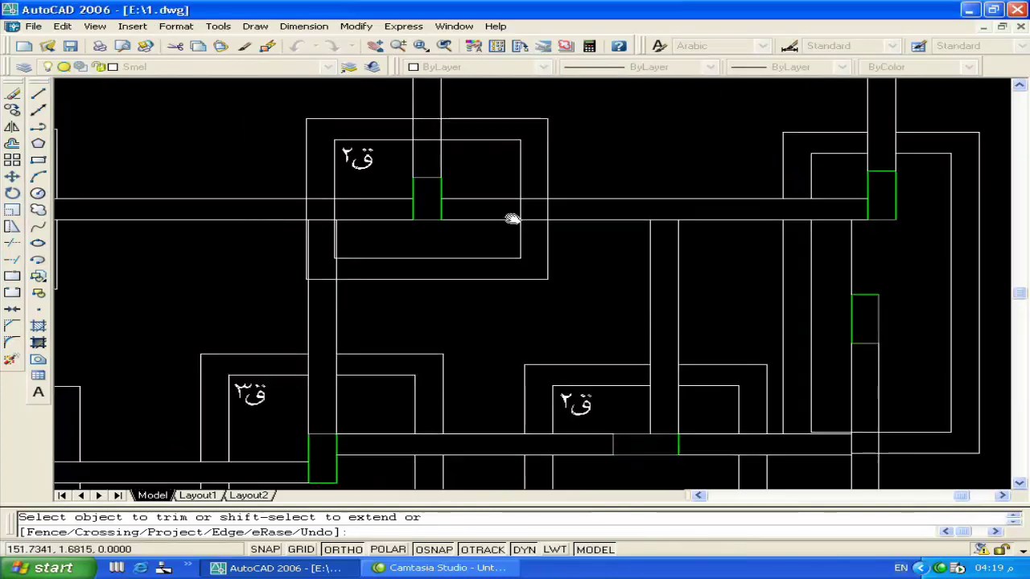
click(563, 208)
click(409, 142)
click(434, 108)
click(421, 153)
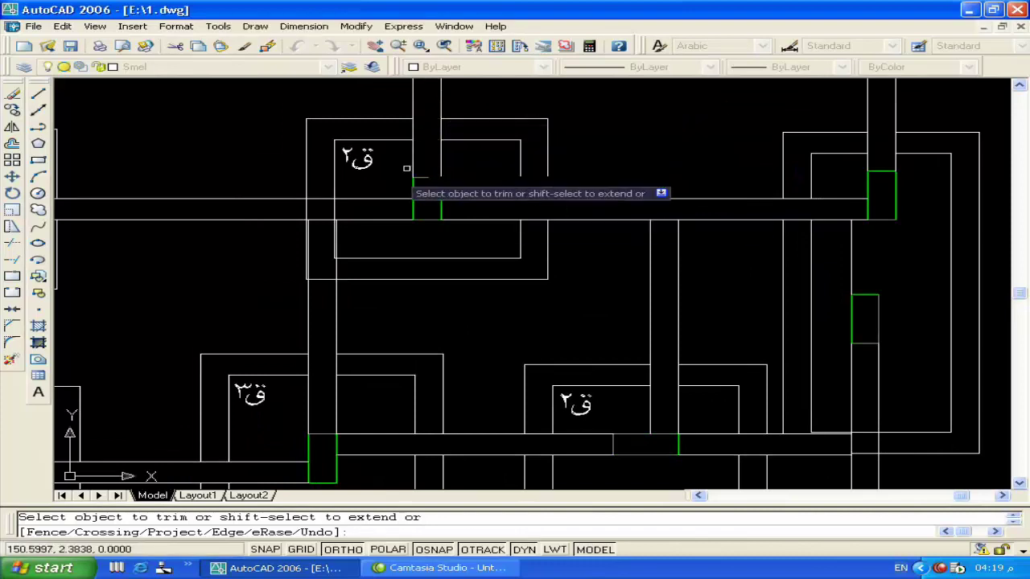
click(364, 205)
click(292, 216)
scroll(322, 285, up, 5)
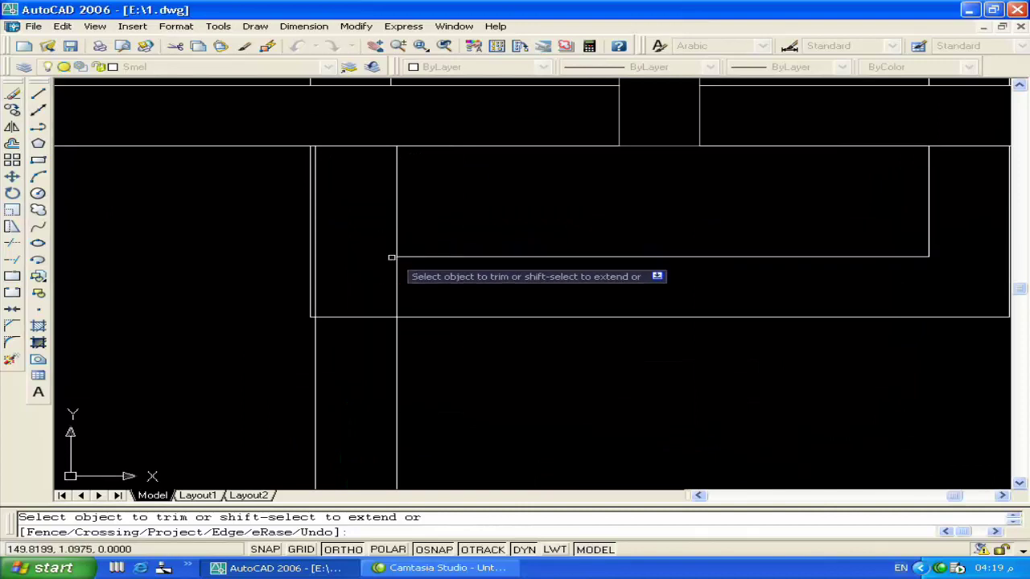
scroll(314, 310, up, 2)
scroll(327, 325, down, 2)
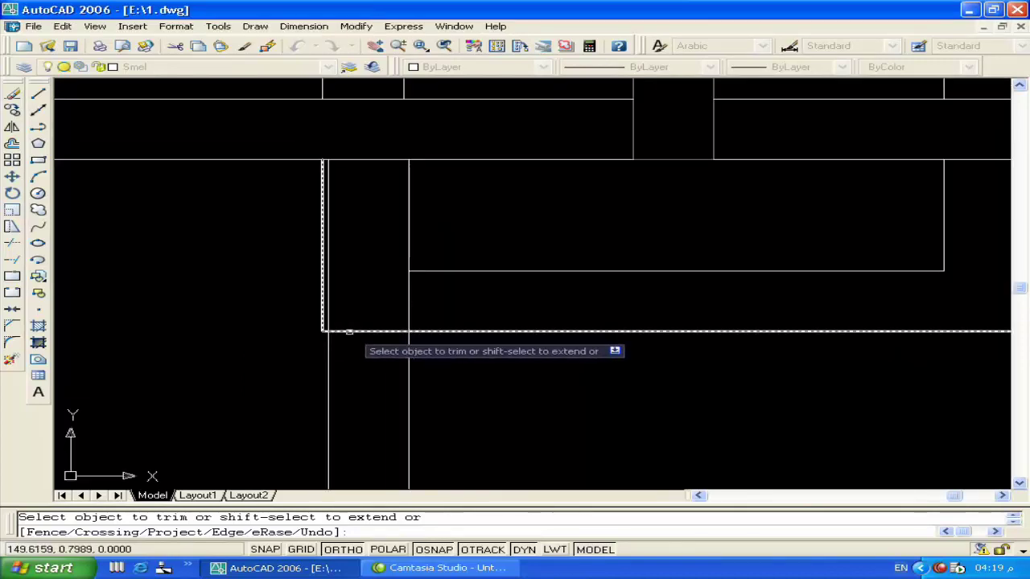
scroll(426, 292, down, 4)
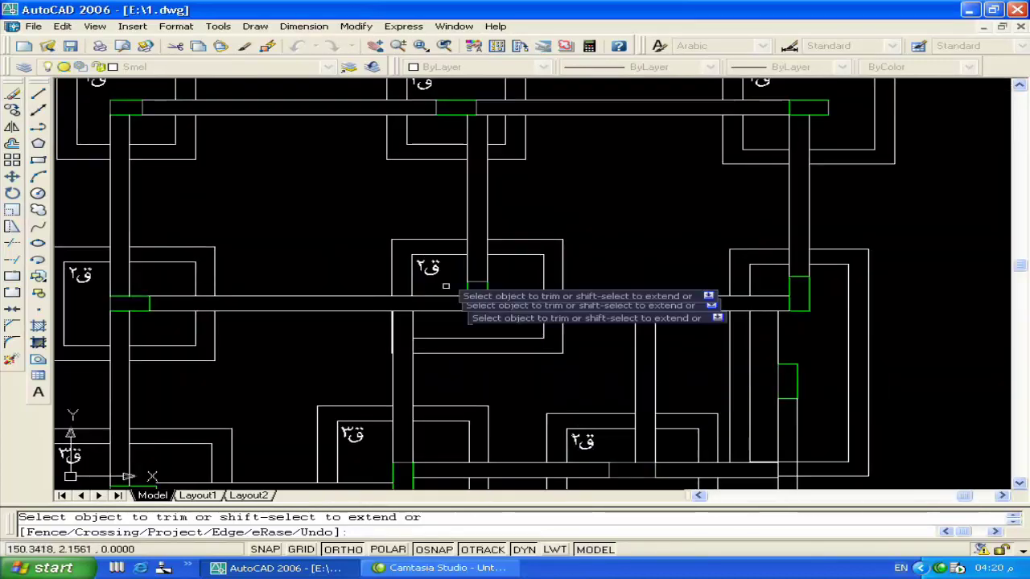
middle_drag(446, 237, 523, 294)
key(Return)
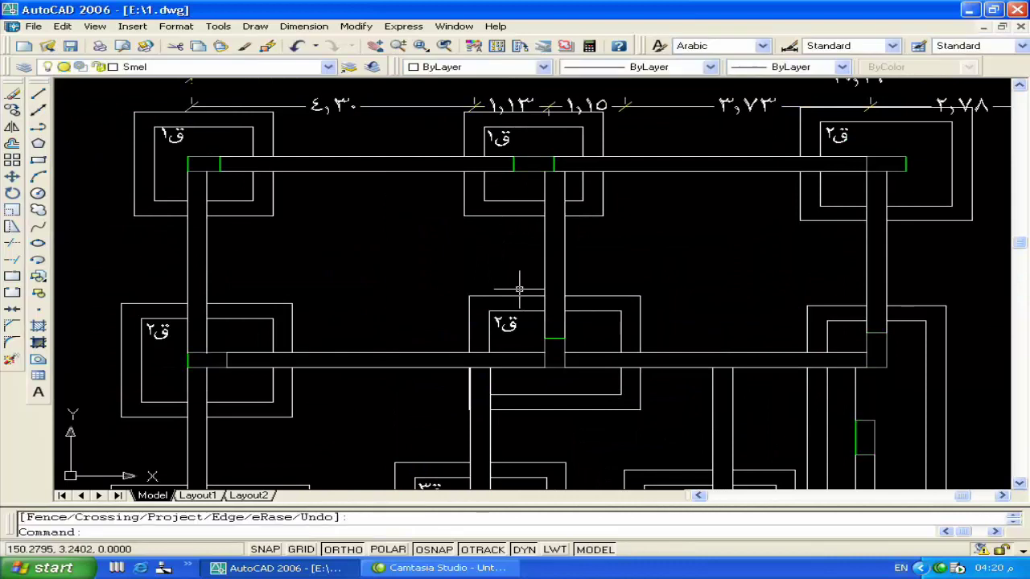
Copy the ق1 footing label above the top beam and change its text to س1
middle_drag(619, 317, 593, 311)
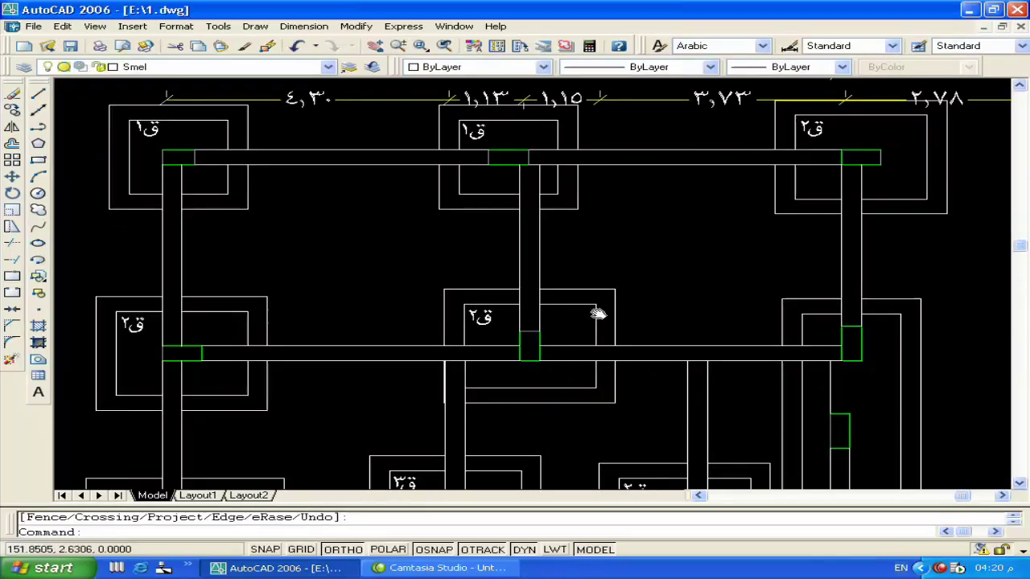
click(473, 131)
text(co)
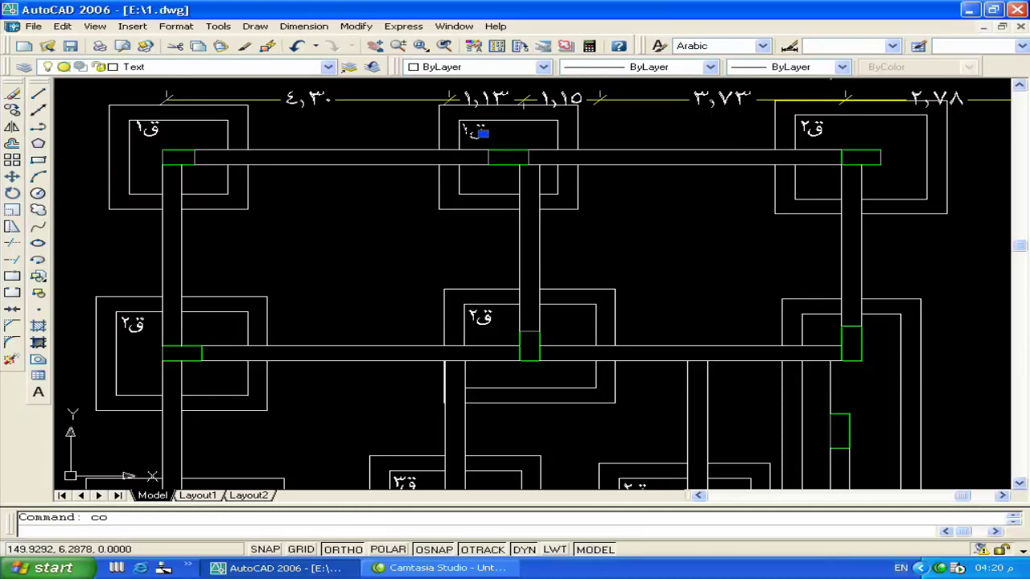
key(Return)
click(478, 139)
click(661, 138)
key(Return)
scroll(662, 143, up, 5)
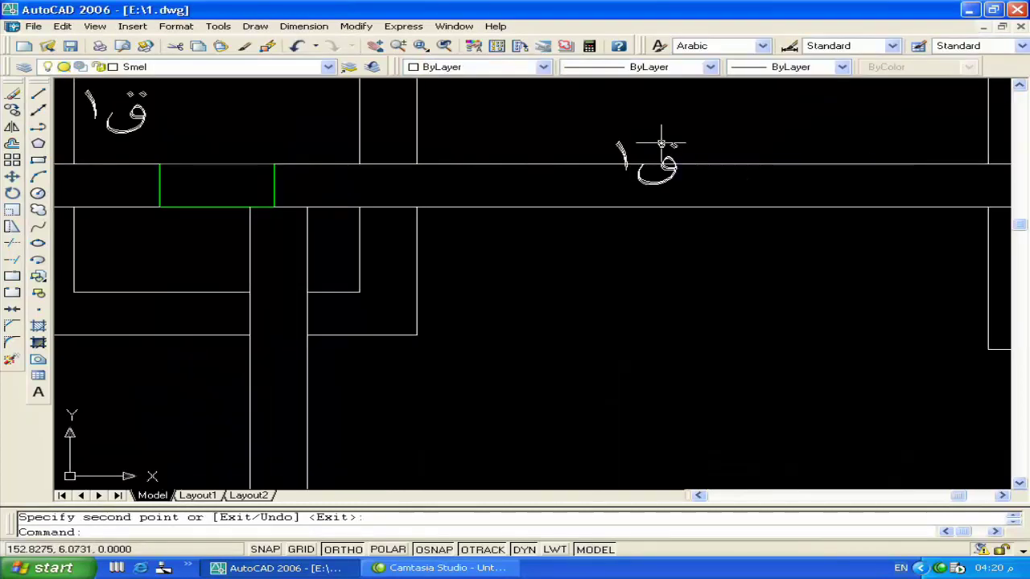
key(Return)
click(619, 156)
double_click(620, 156)
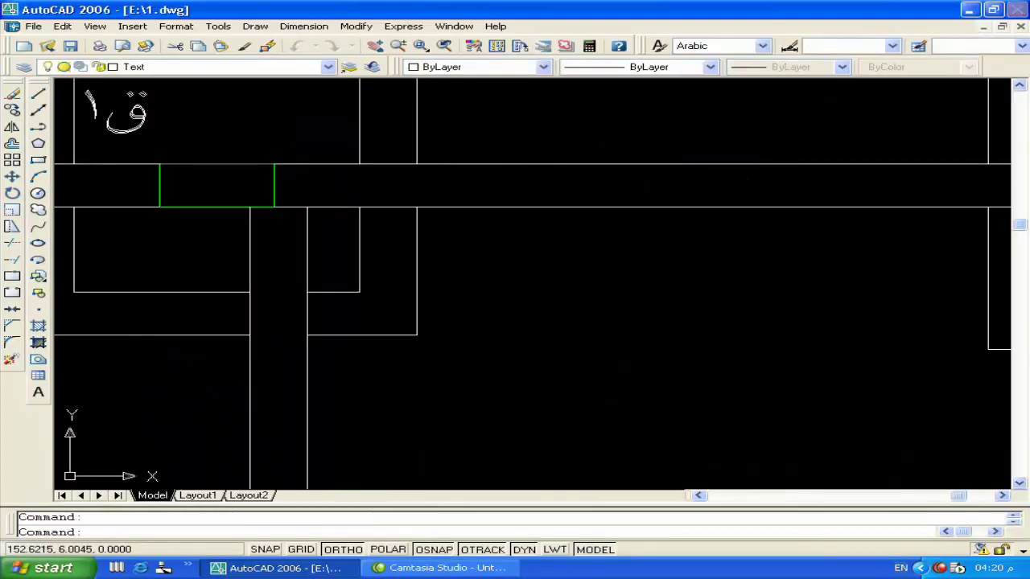
text(س1)
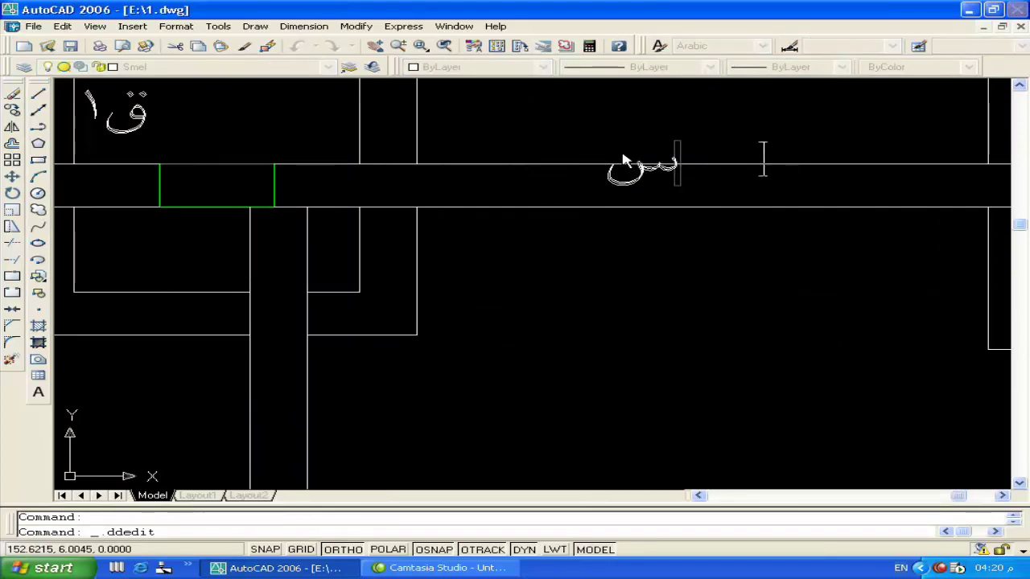
key(Return)
Move the س1 label down to sit just above the top tie beam
key(Return)
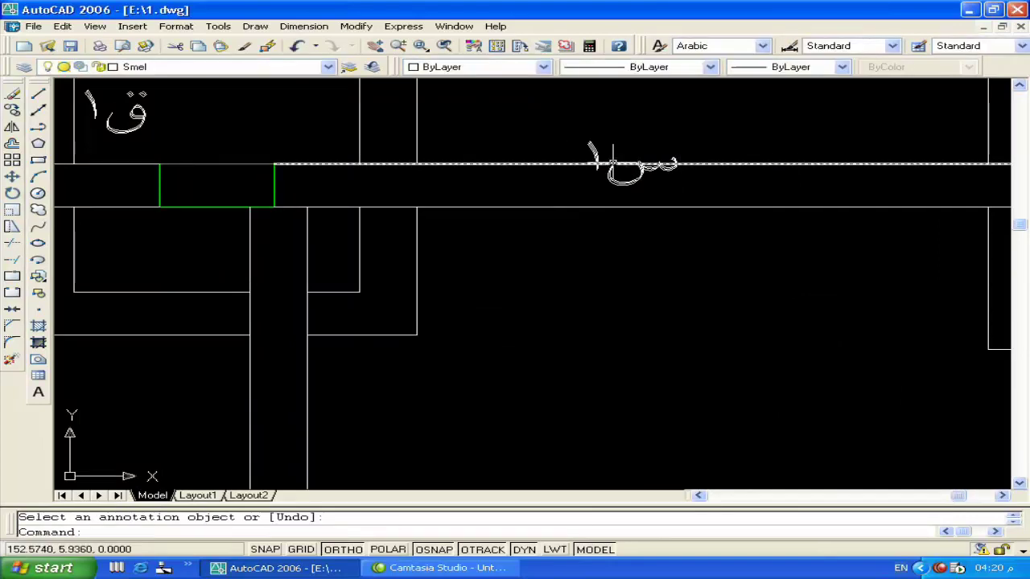
key(m)
key(Return)
click(620, 194)
click(609, 180)
right_click(604, 253)
click(616, 292)
click(615, 271)
scroll(644, 242, down, 2)
middle_drag(662, 223, 777, 269)
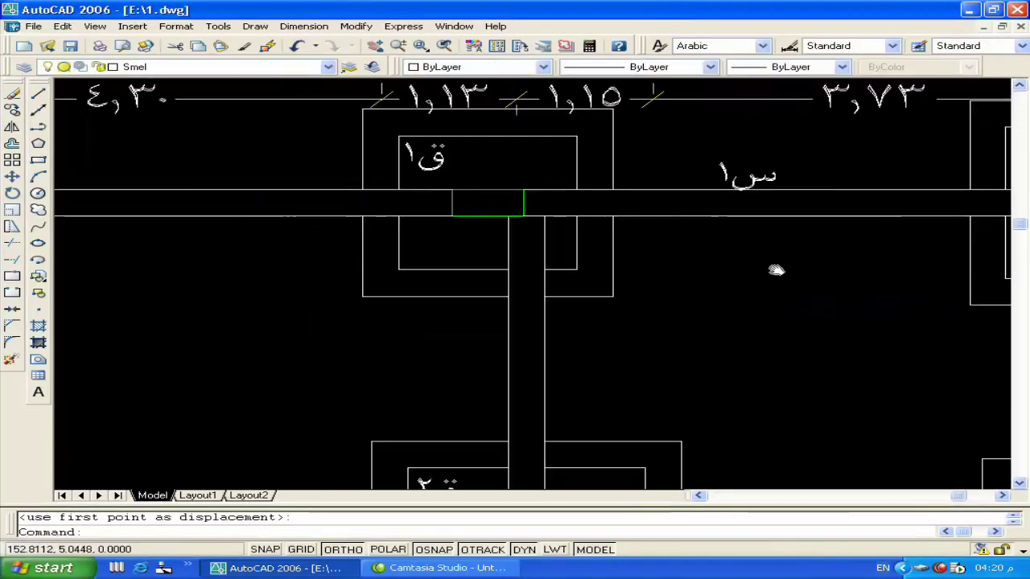
middle_drag(364, 227, 357, 150)
scroll(356, 150, down, 4)
scroll(684, 287, up, 1)
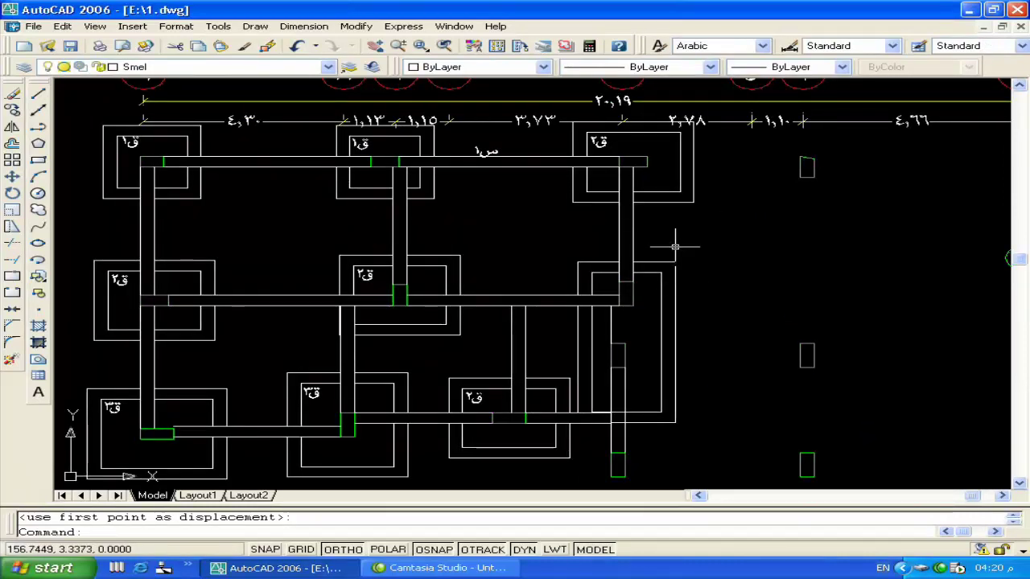
Move the top-left ق1 footing's outer and inner rectangles down around the column below the beam
mouse_move(709, 344)
middle_down()
mouse_move(657, 269)
mouse_move(692, 326)
middle_up()
scroll(674, 262, down, 2)
middle_drag(507, 257, 527, 240)
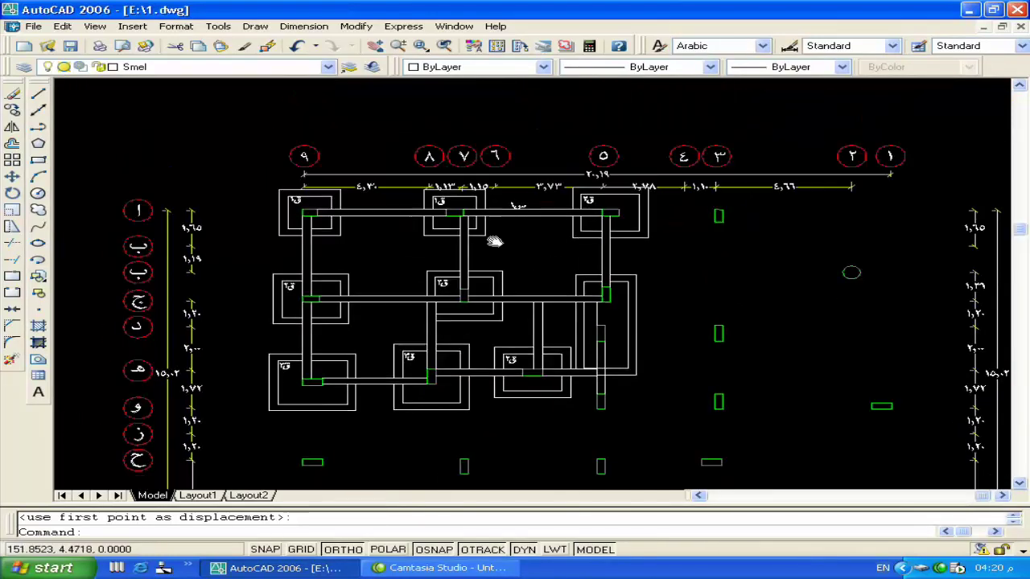
scroll(348, 208, up, 4)
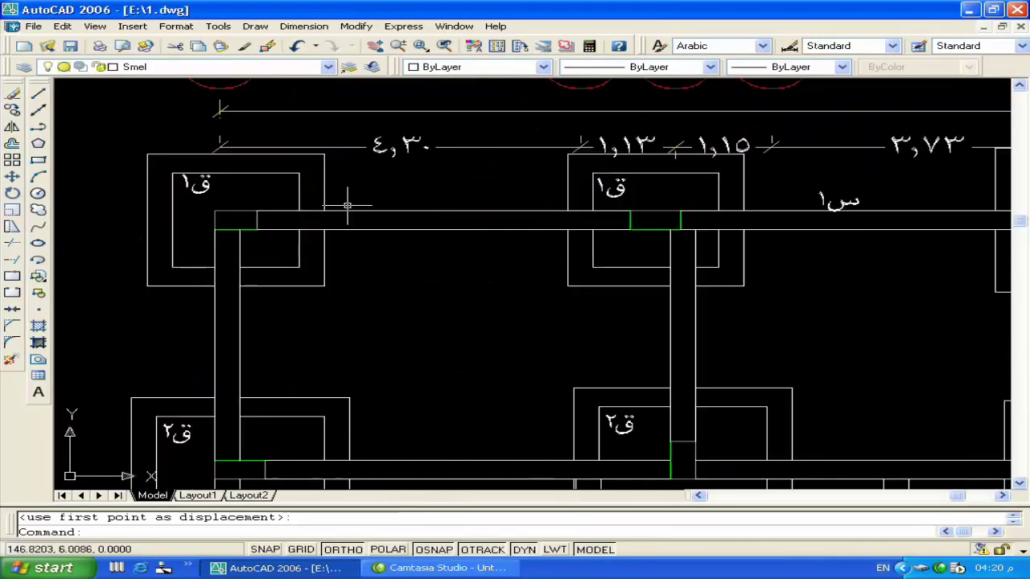
middle_drag(345, 202, 516, 300)
text(m)
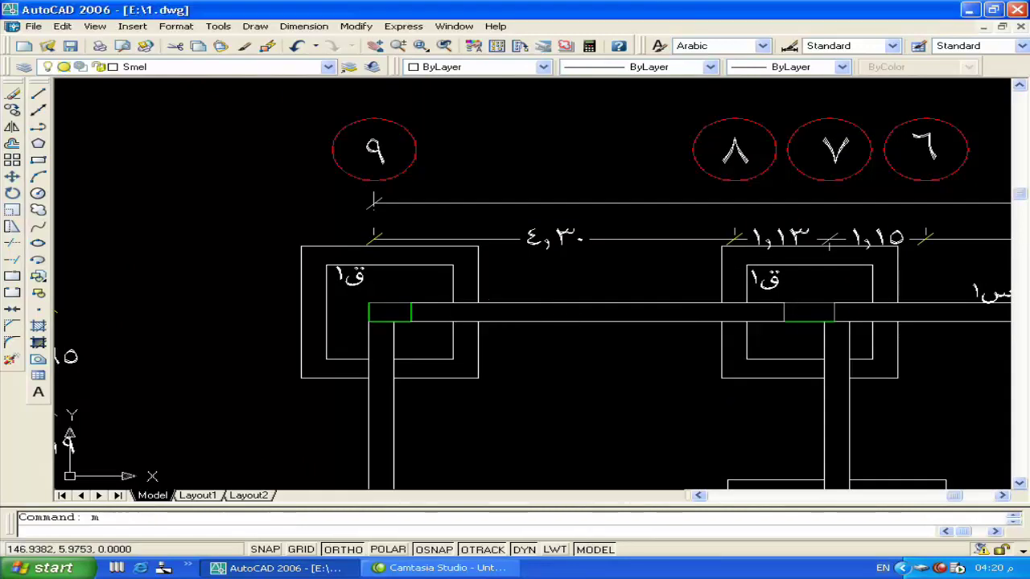
key(Return)
click(249, 384)
click(507, 341)
click(506, 341)
click(427, 391)
click(340, 326)
click(287, 379)
key(Return)
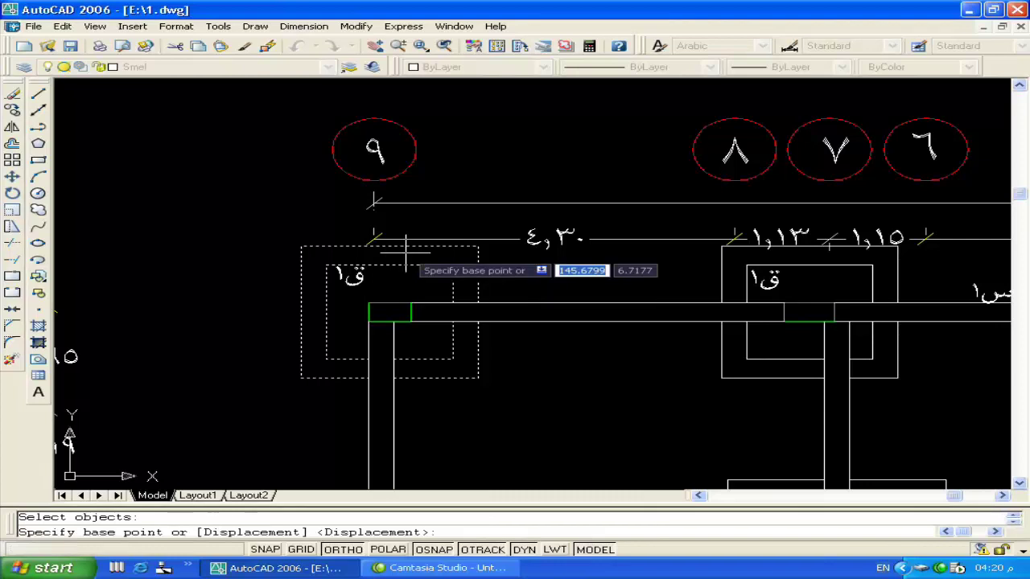
click(401, 246)
click(401, 301)
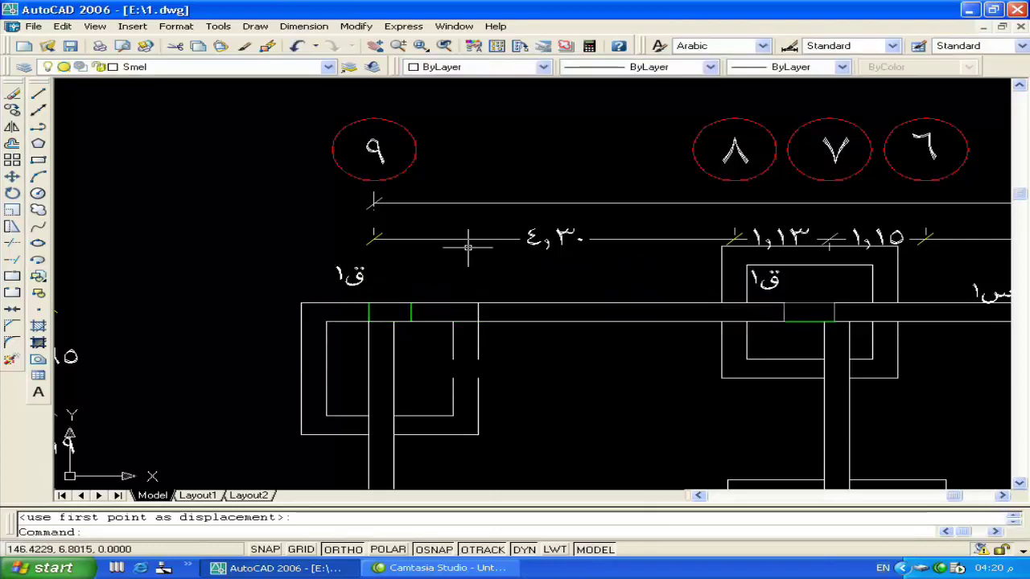
middle_drag(472, 382, 474, 280)
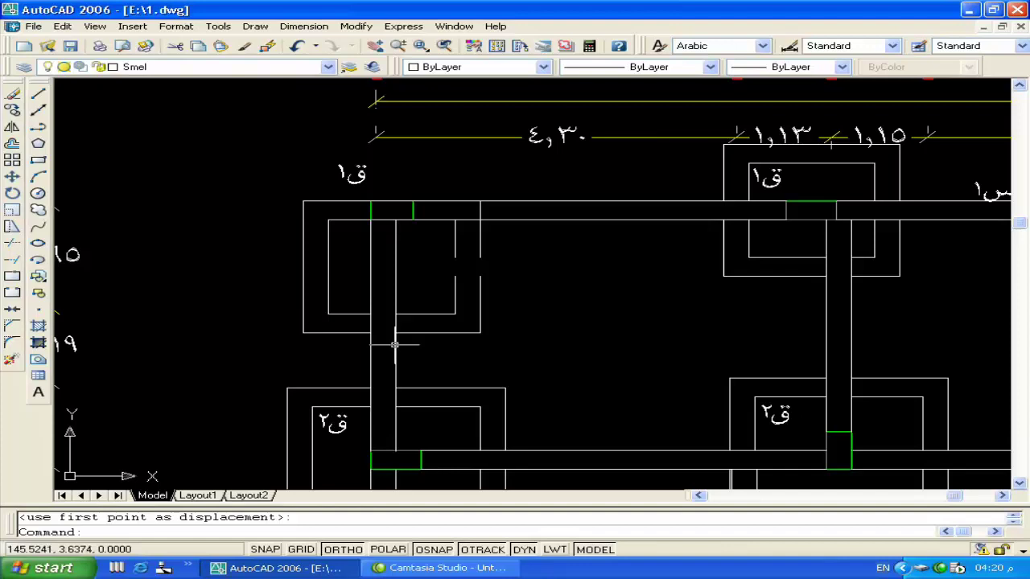
scroll(395, 344, down, 3)
scroll(469, 243, down, 2)
scroll(469, 243, up, 2)
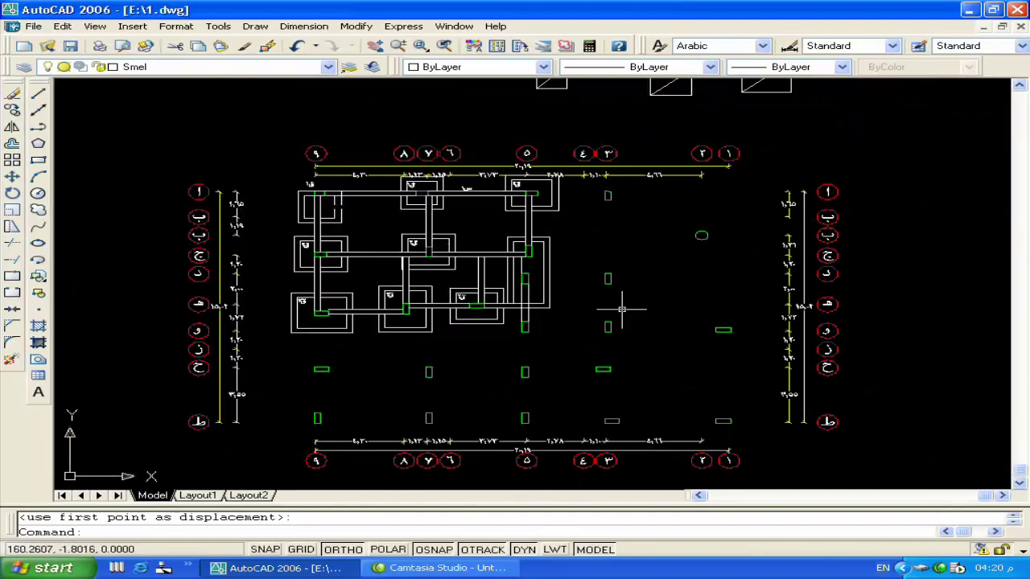
middle_drag(622, 309, 576, 296)
Turn on the axis layer so the red grid axes show
click(153, 67)
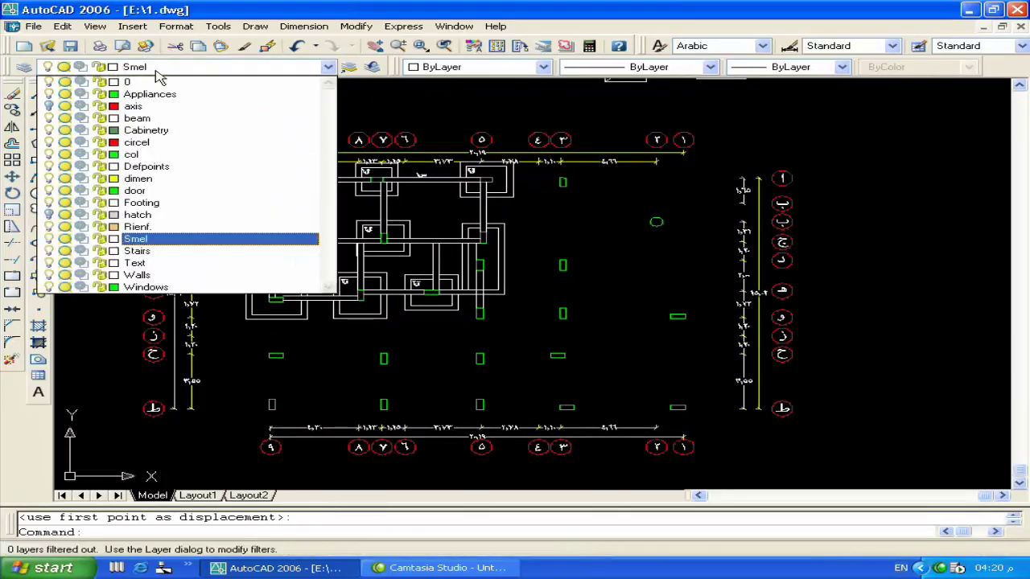
click(48, 106)
click(649, 295)
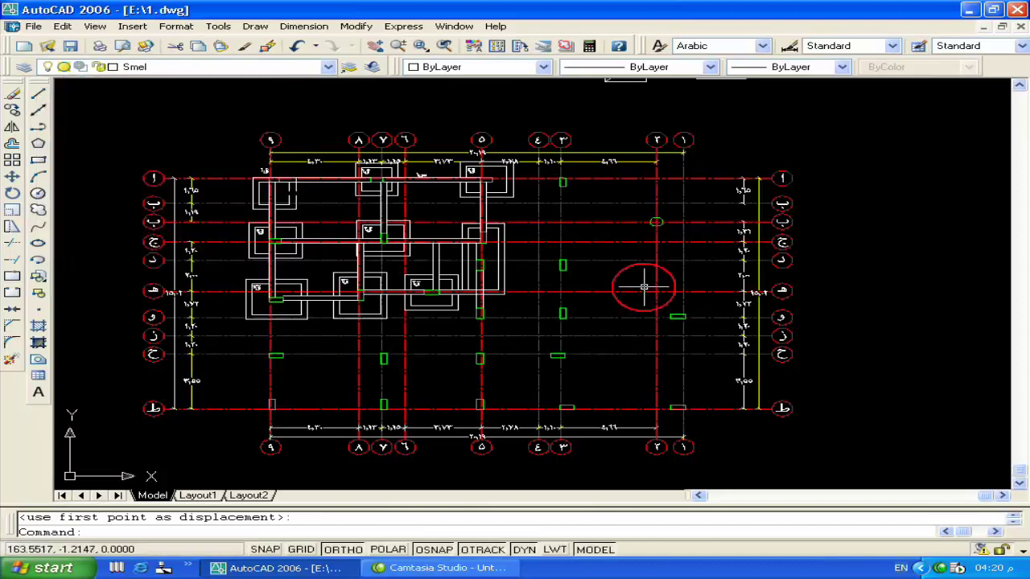
scroll(650, 287, down, 3)
middle_drag(547, 291, 654, 243)
scroll(676, 336, up, 1)
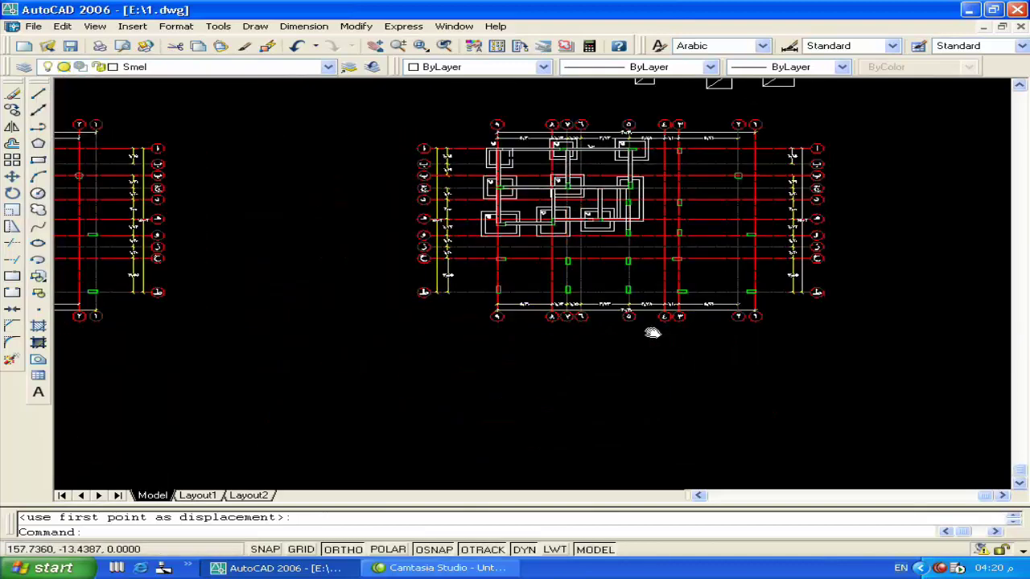
scroll(653, 326, up, 5)
Copy axis bubble ٥ below the grid and change its text to الاساسات
click(528, 299)
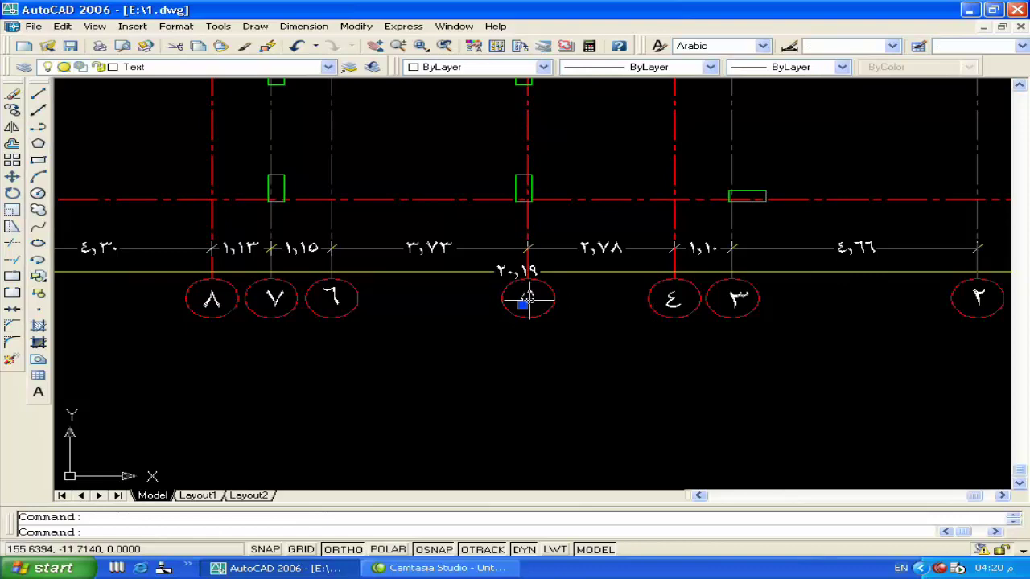
text(c)
key(Return)
click(528, 299)
click(528, 375)
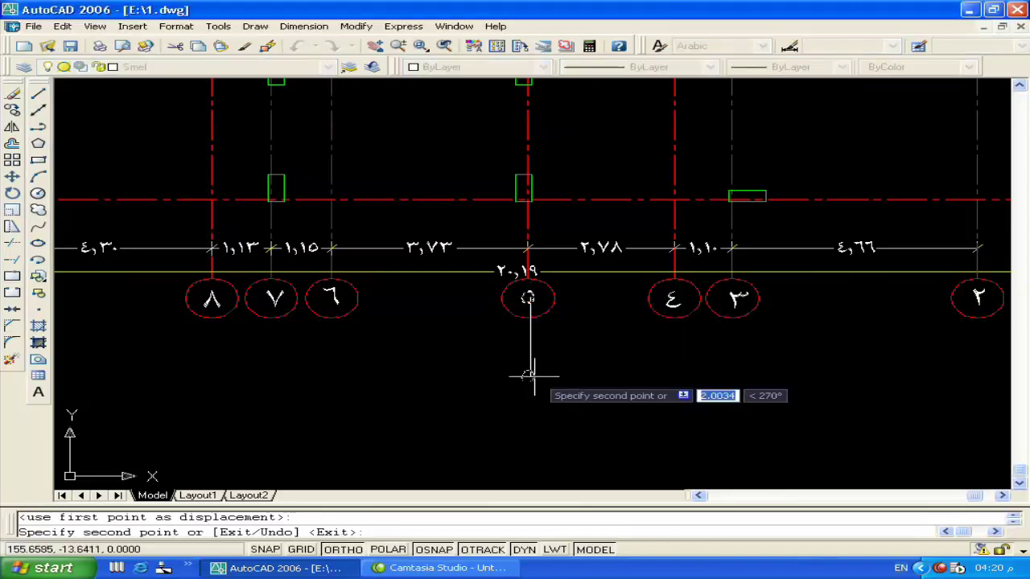
key(Return)
double_click(528, 377)
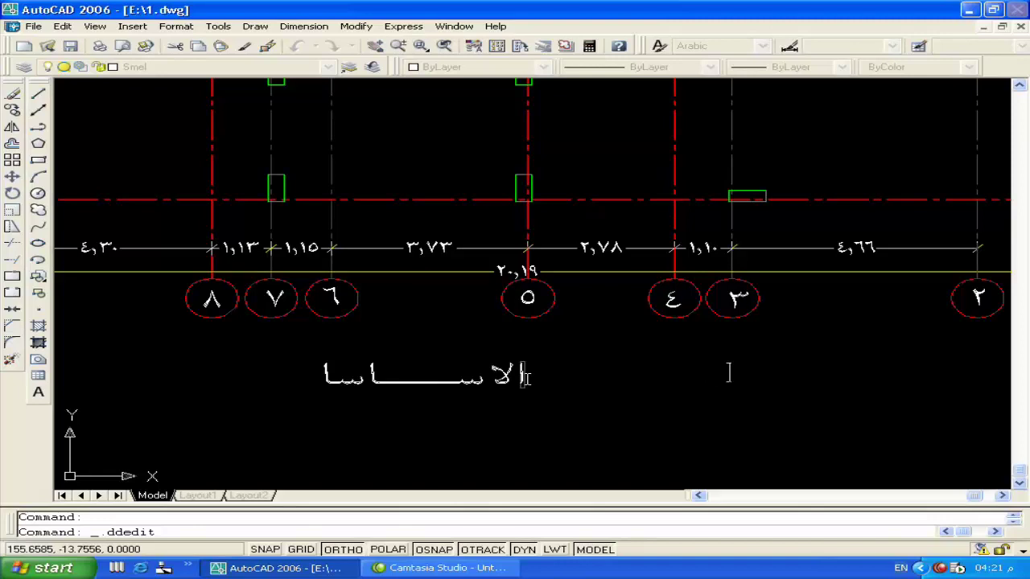
key(Return)
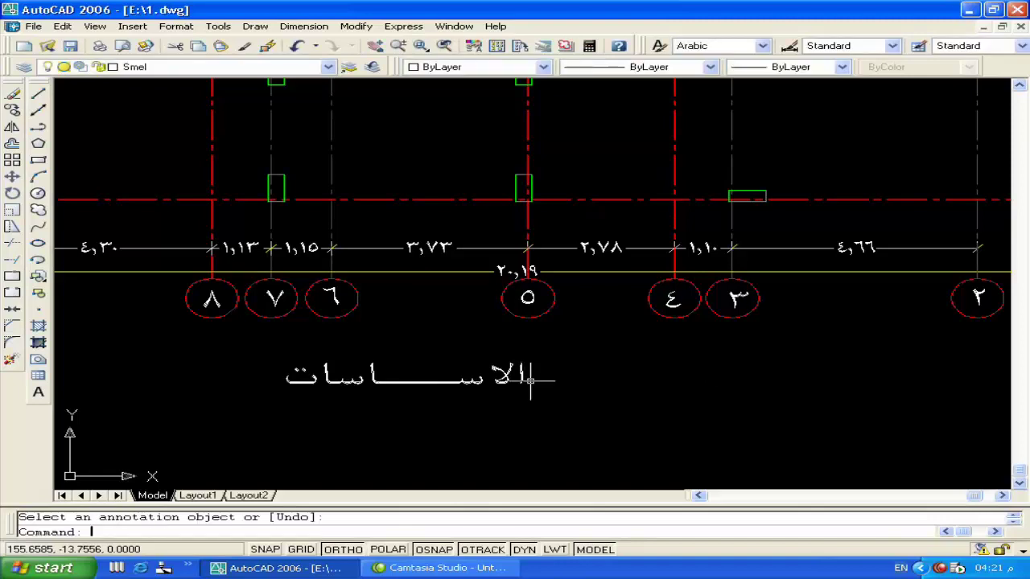
Draw a 0.02-width polyline underline beneath the الاساسات title
scroll(306, 372, down, 4)
middle_drag(440, 370, 877, 369)
scroll(876, 369, up, 6)
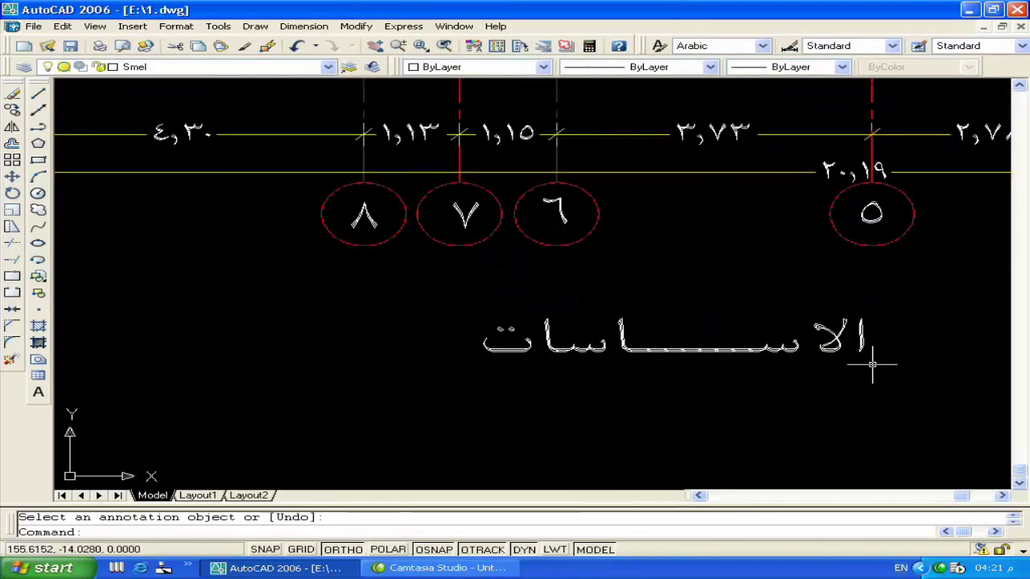
text(pl)
key(Return)
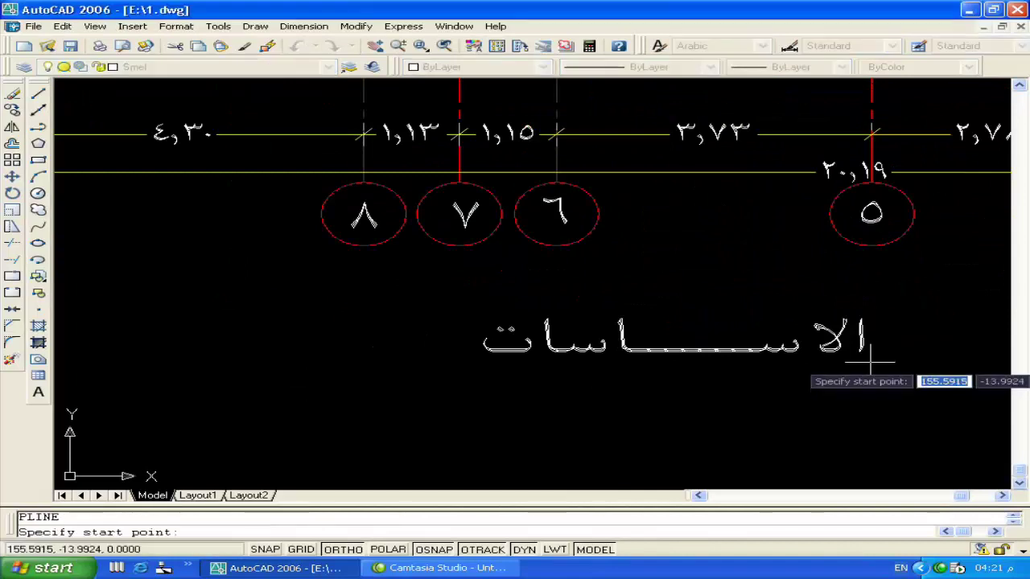
click(873, 364)
click(484, 379)
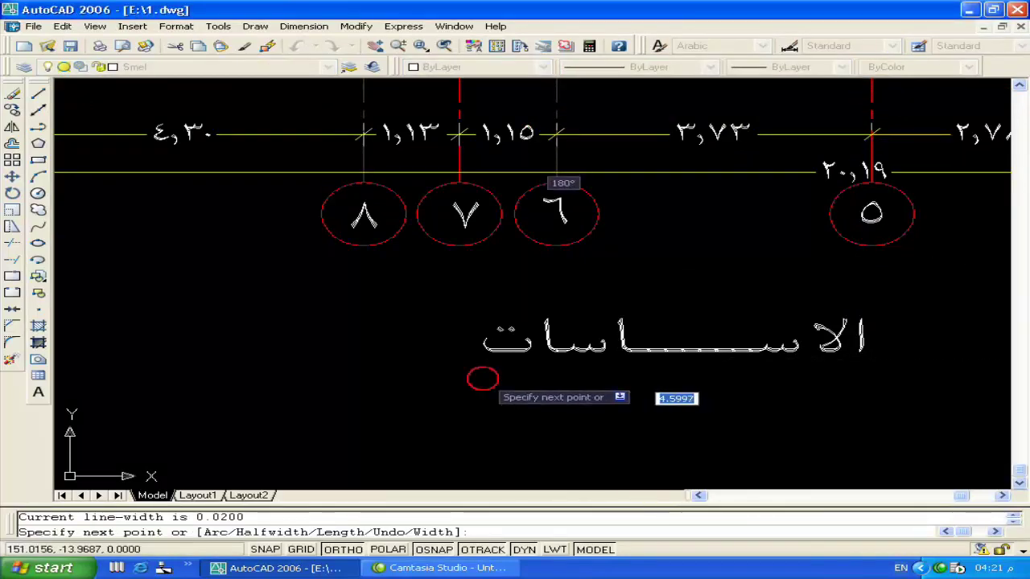
key(Return)
scroll(482, 371, down, 5)
middle_drag(333, 362, 667, 352)
scroll(563, 346, up, 3)
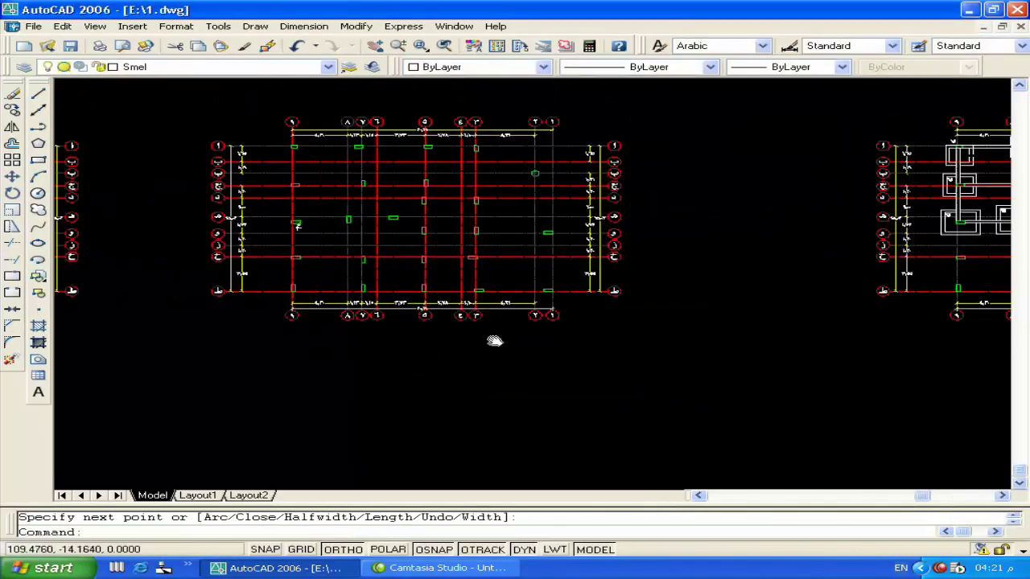
scroll(475, 334, up, 3)
Copy axis bubble ٤'s label to a spot below the axis row
click(411, 276)
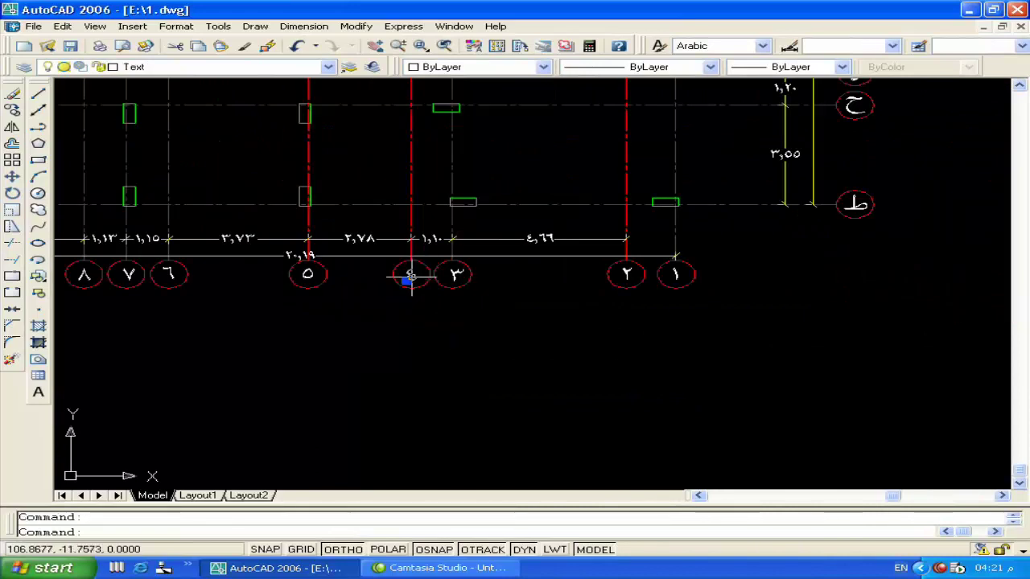
text(co)
key(Return)
click(411, 276)
click(409, 329)
key(Return)
Retype the copied label as the Arabic title المحاور و الاعمده
scroll(406, 330, up, 3)
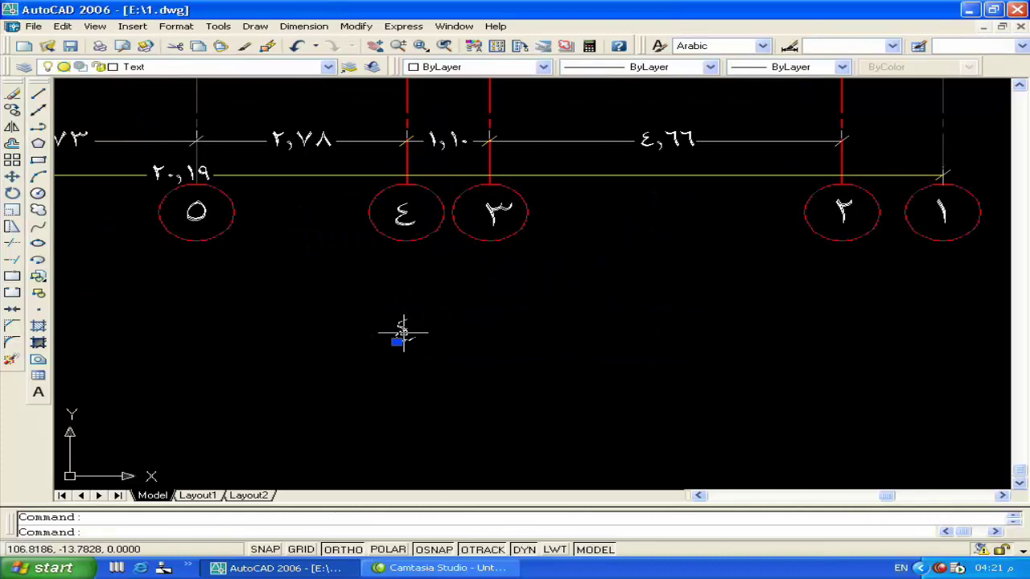
double_click(404, 330)
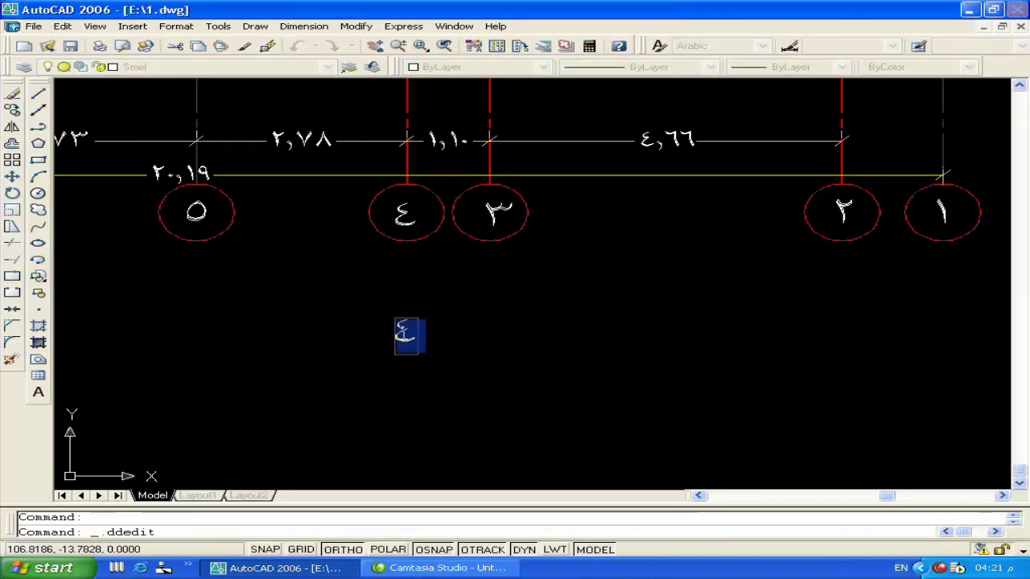
text(1)
text(محا)
text(ور)
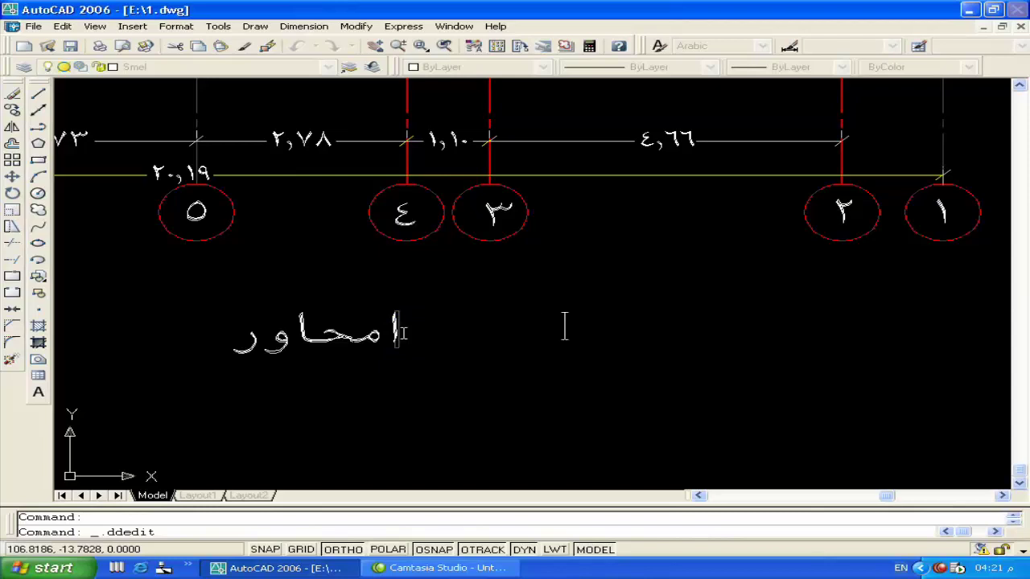
text( و ا)
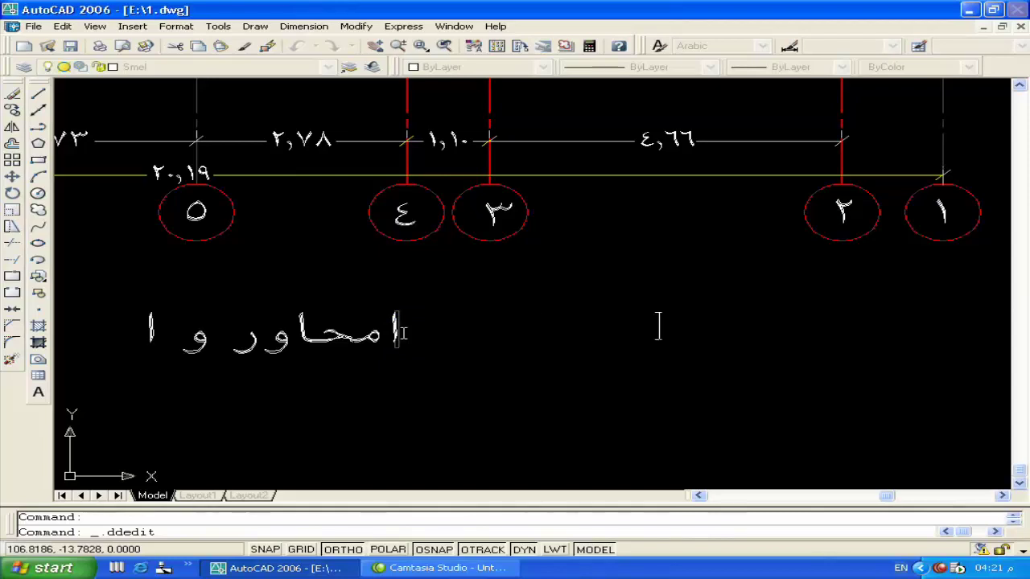
text(لاع)
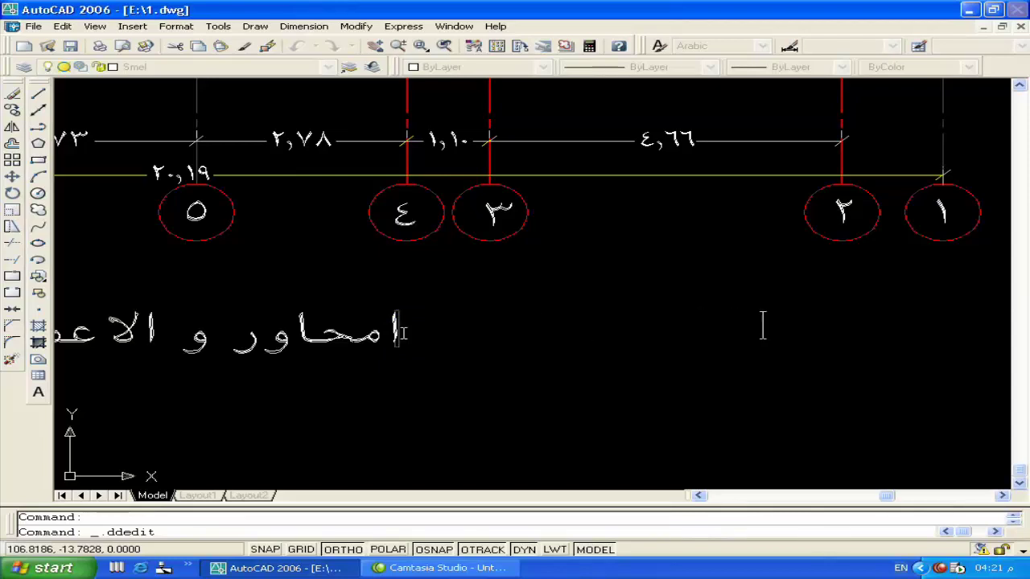
key(ctrl+Return)
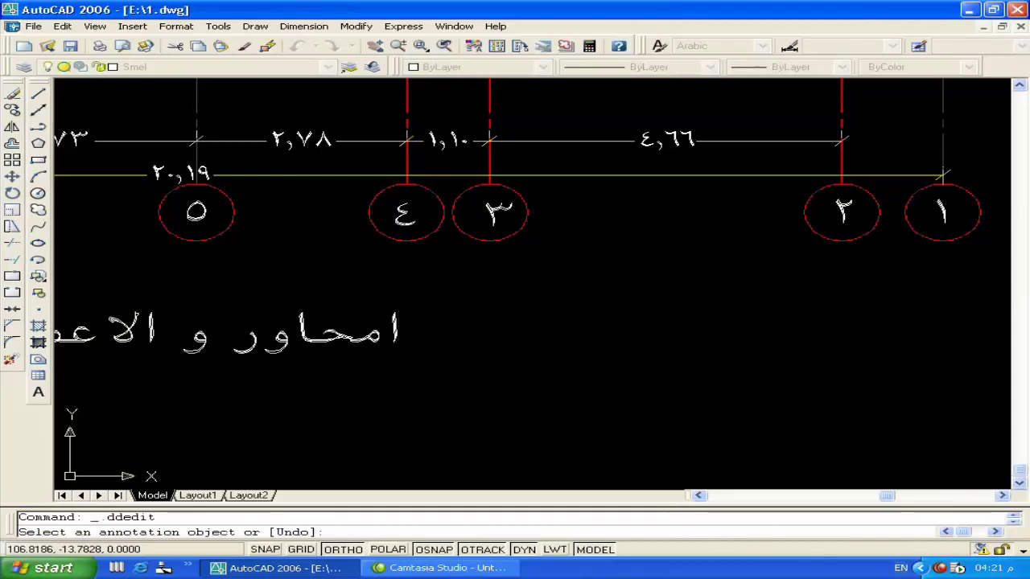
key(Return)
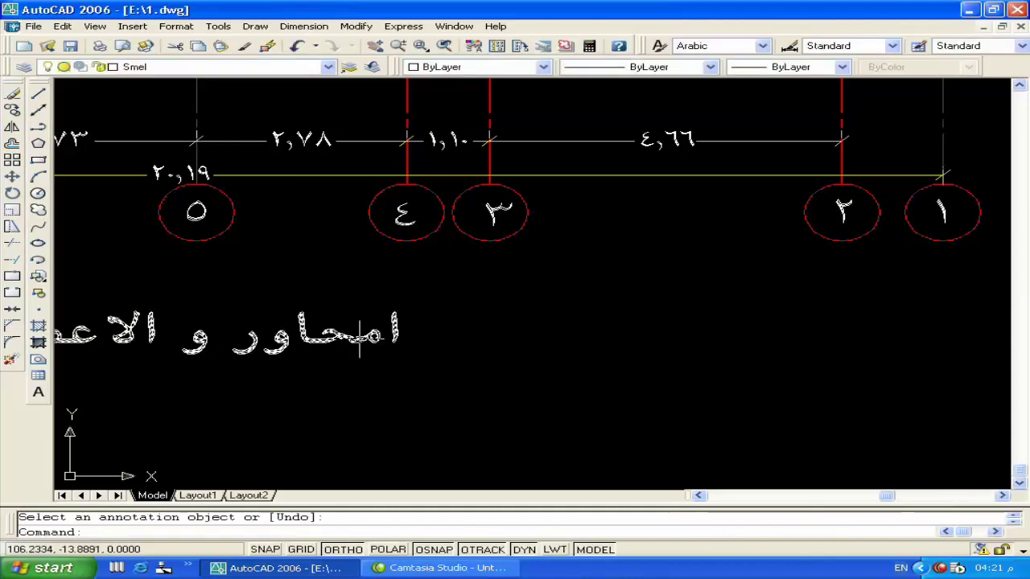
Correct the title's Contents in the Properties palette
middle_drag(313, 336, 513, 322)
click(513, 322)
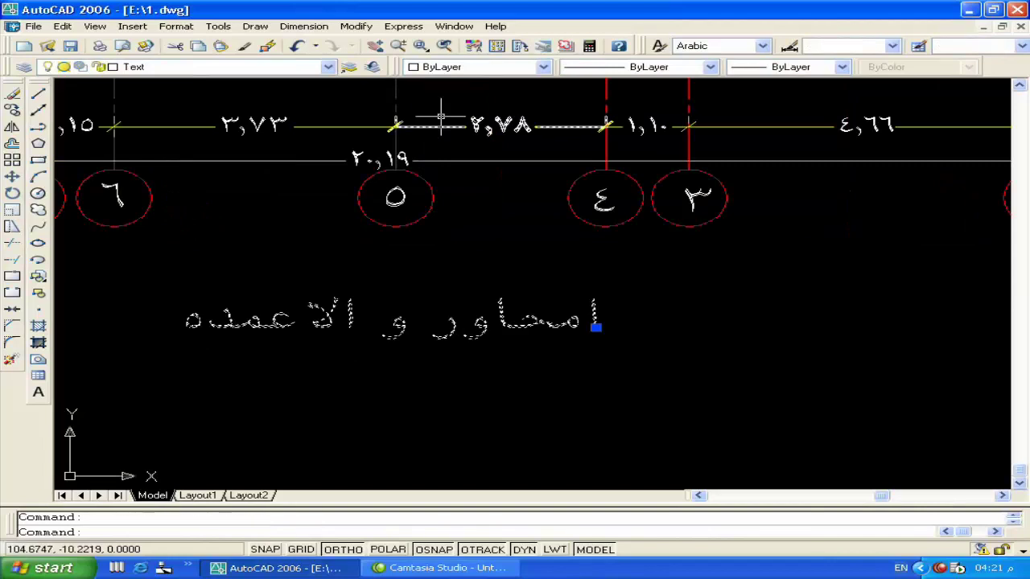
click(363, 29)
click(379, 44)
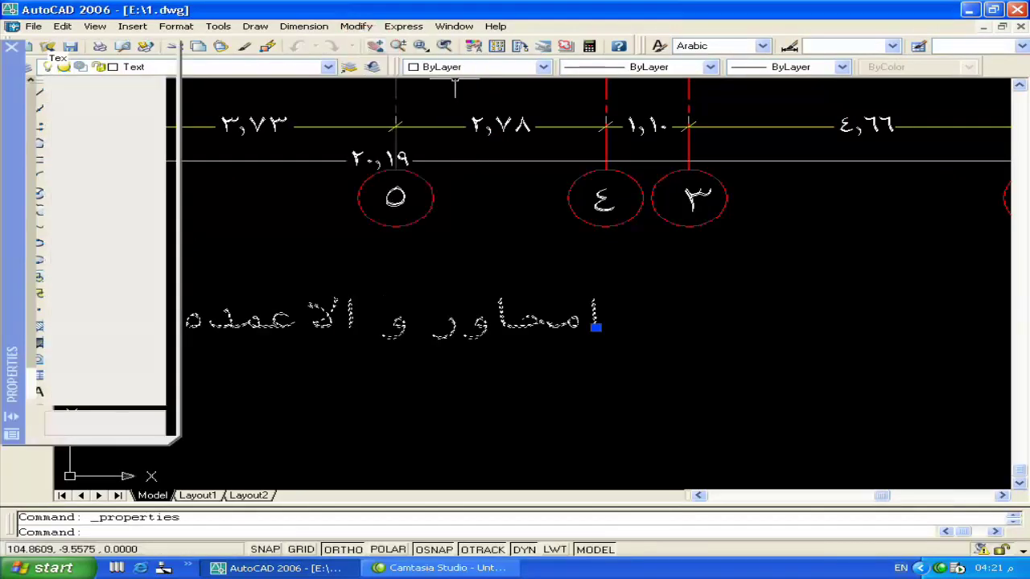
click(107, 218)
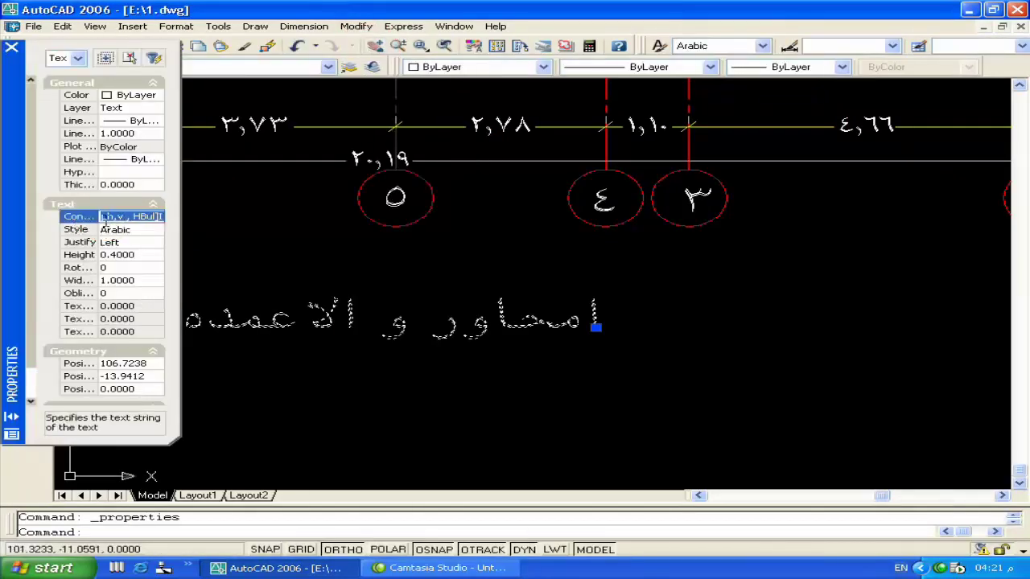
click(104, 220)
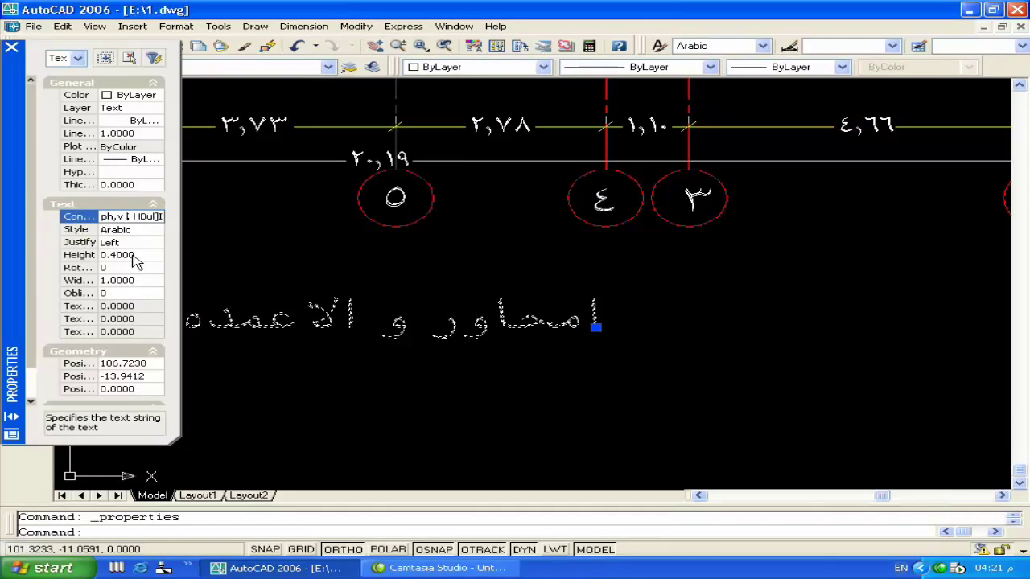
key(Left)
key(Left)
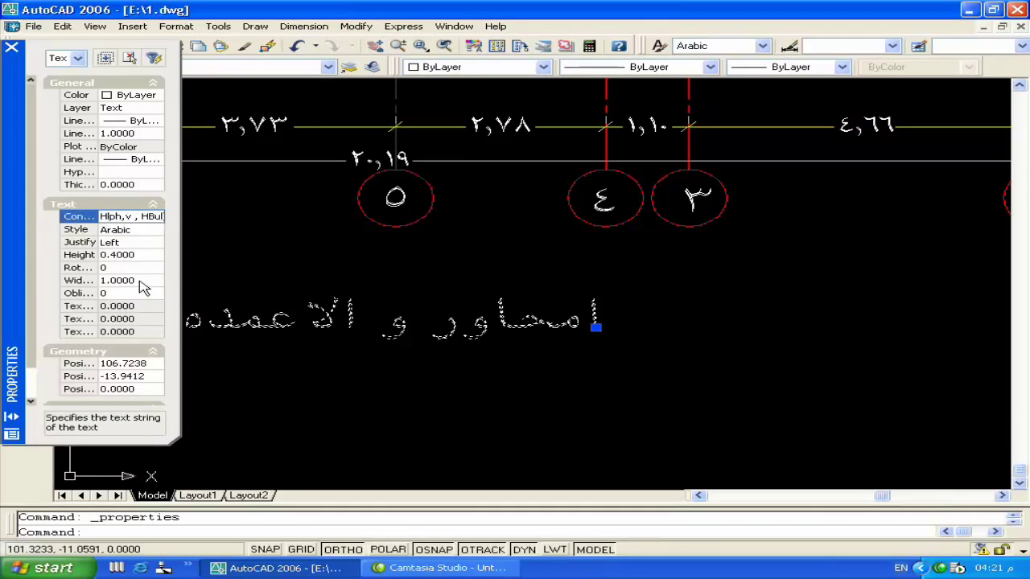
text(g,)
key(Tab)
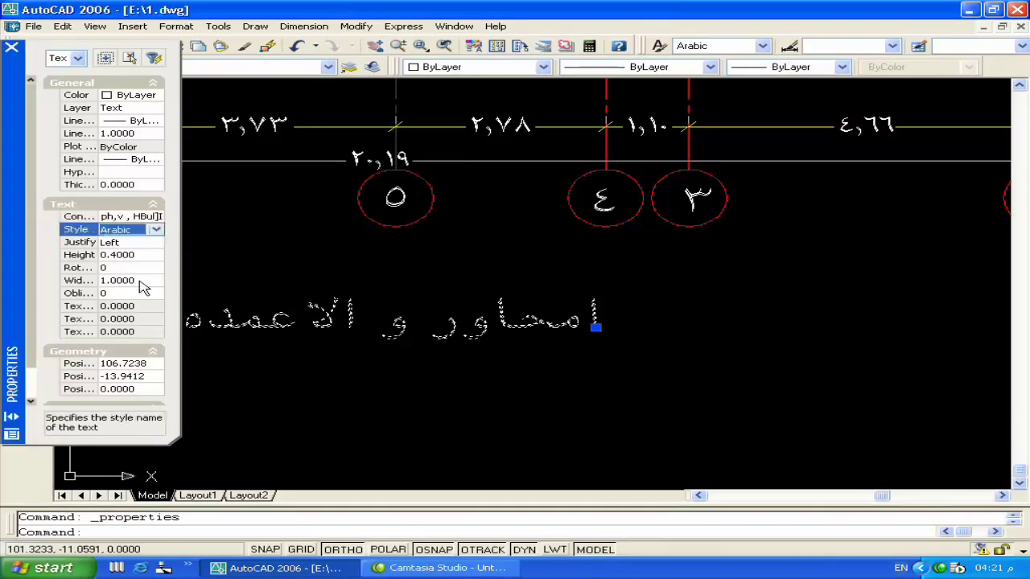
click(11, 47)
key(Escape)
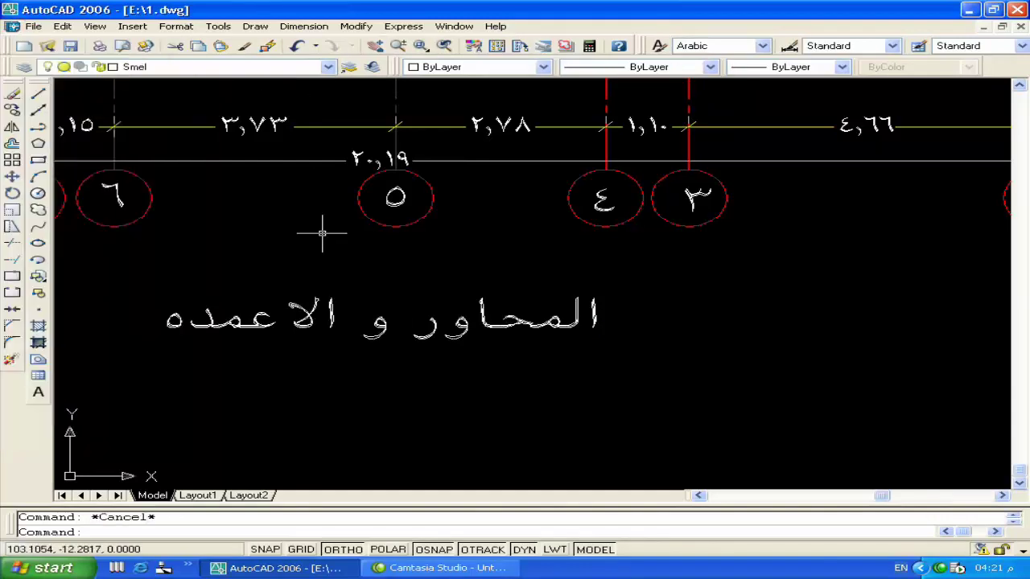
Underline the title with a 0.04-wide polyline
middle_drag(451, 317, 617, 271)
text(pl)
key(Return)
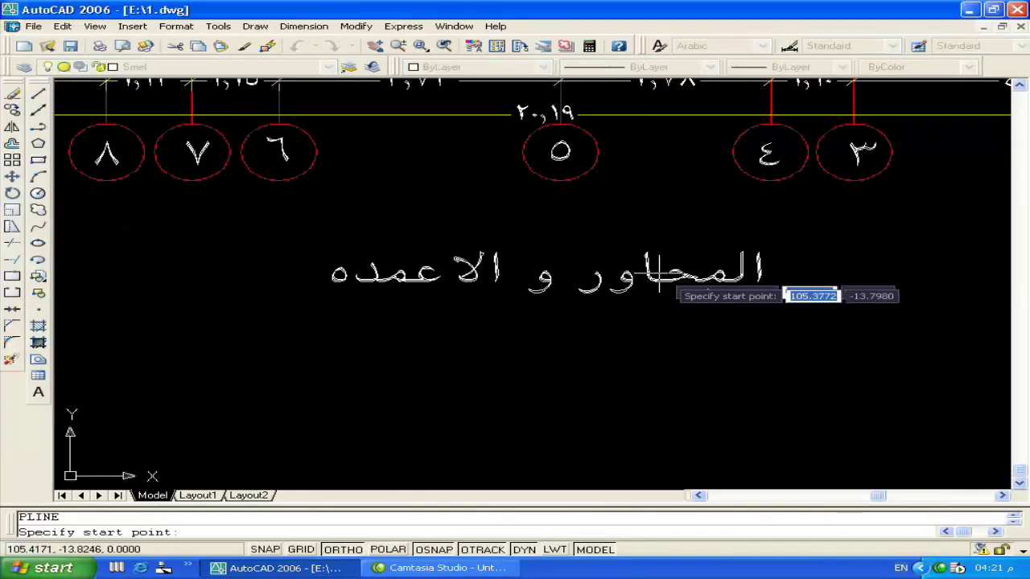
click(768, 297)
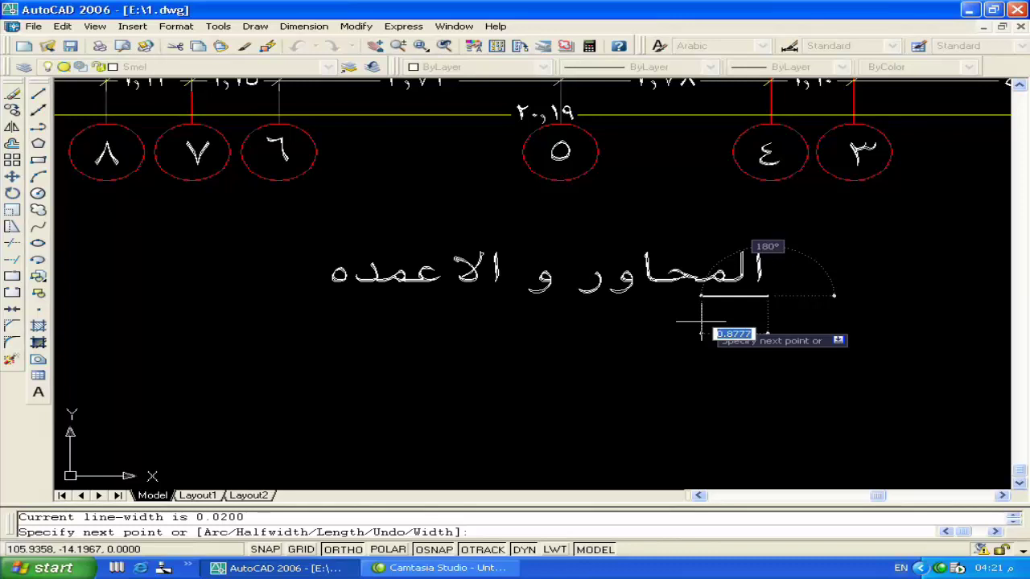
text(w)
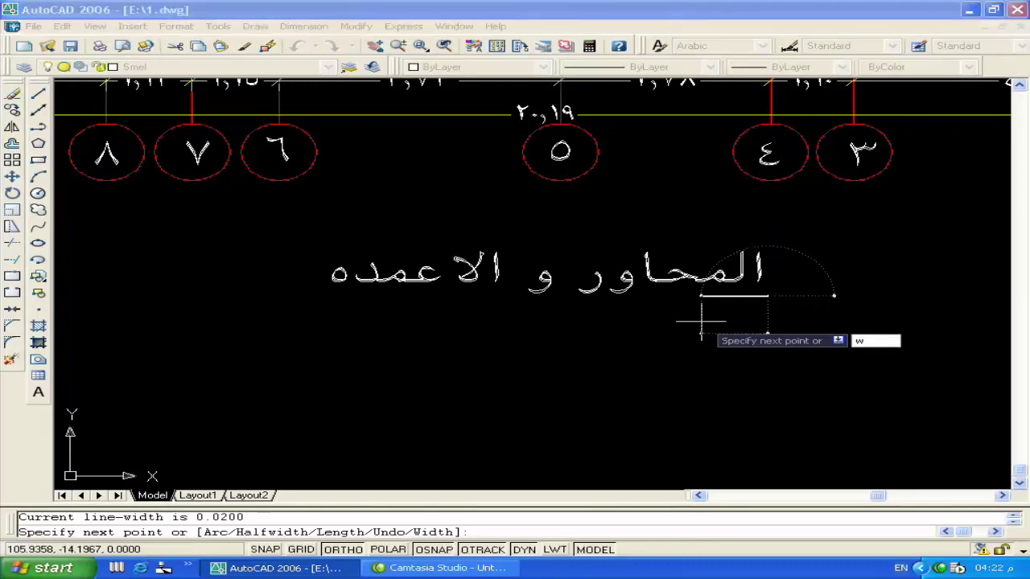
key(Return)
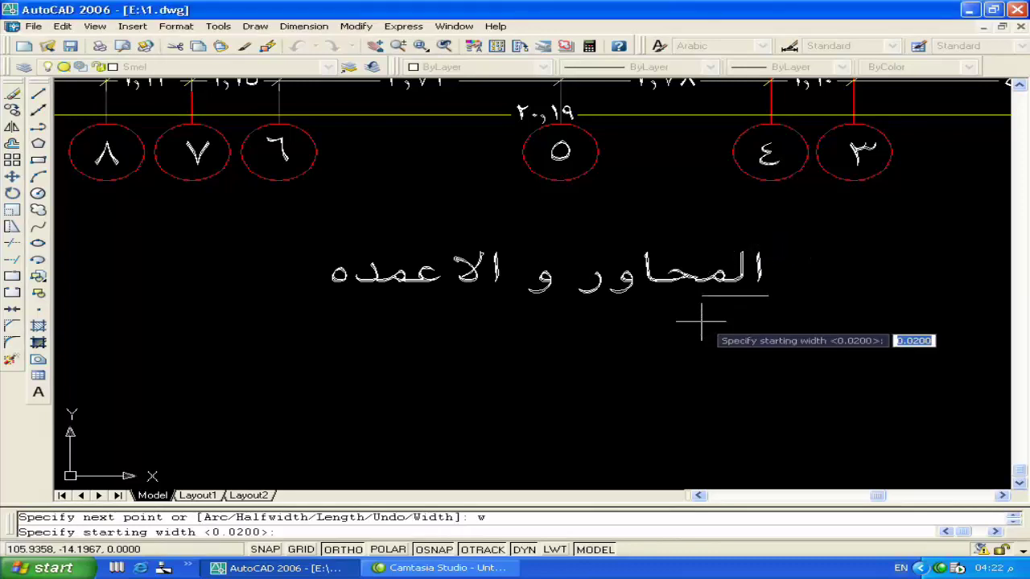
text(.04)
key(Return)
key(Return)
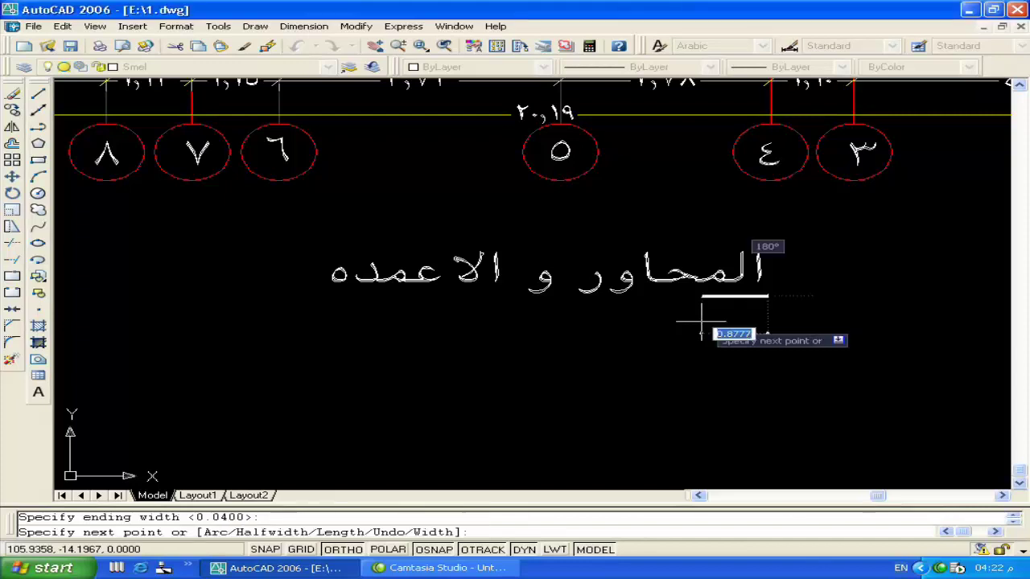
click(340, 315)
key(Return)
Copy axis label 5 to a spot below this plan's axis row
scroll(645, 274, down, 5)
scroll(823, 315, up, 2)
scroll(517, 314, up, 1)
scroll(481, 290, up, 1)
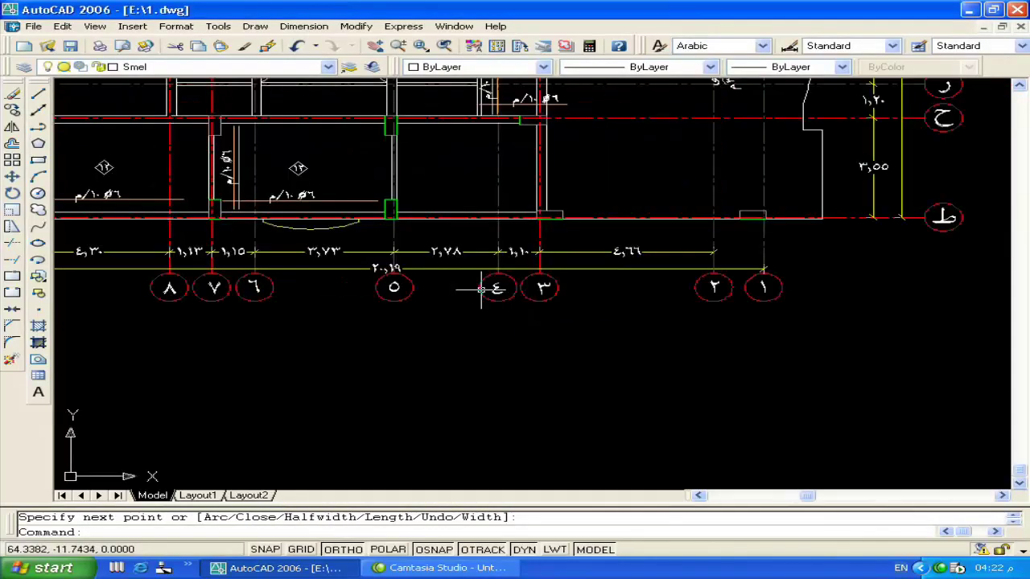
middle_drag(481, 289, 553, 318)
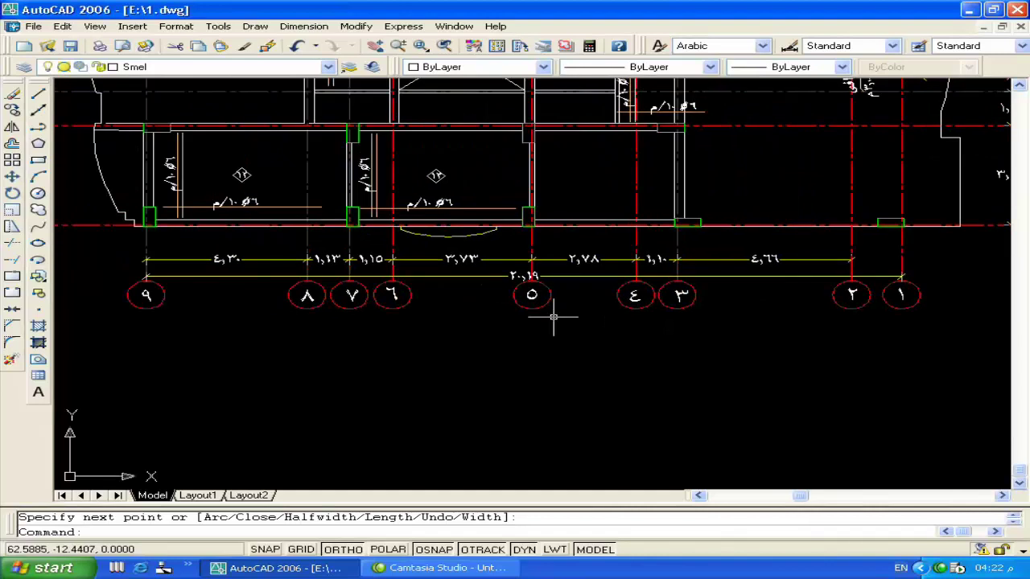
click(531, 298)
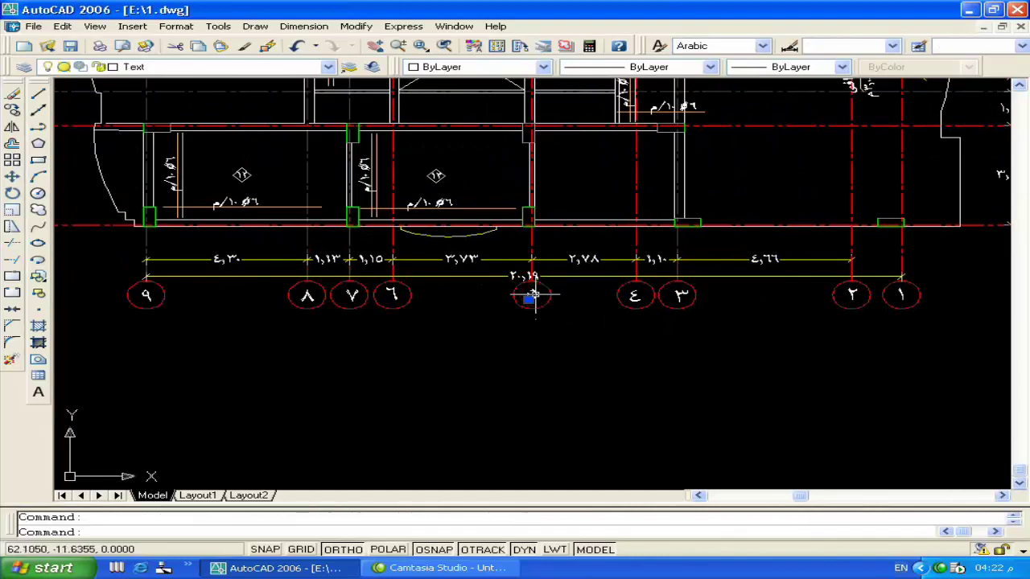
text(co)
key(Return)
click(531, 295)
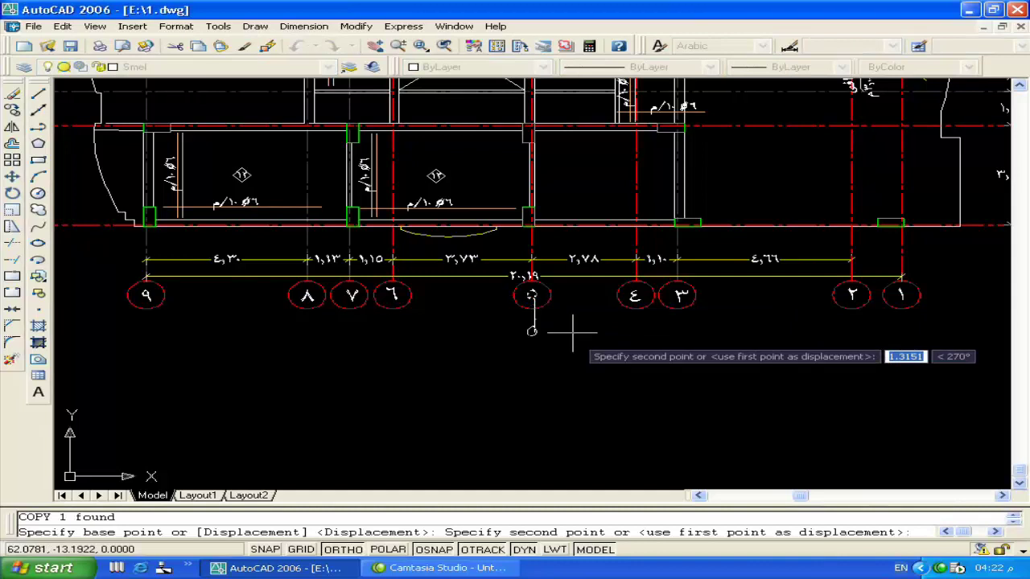
click(535, 344)
key(Return)
Change the copied label's text to the title تسليح سقف المتكرر
double_click(533, 344)
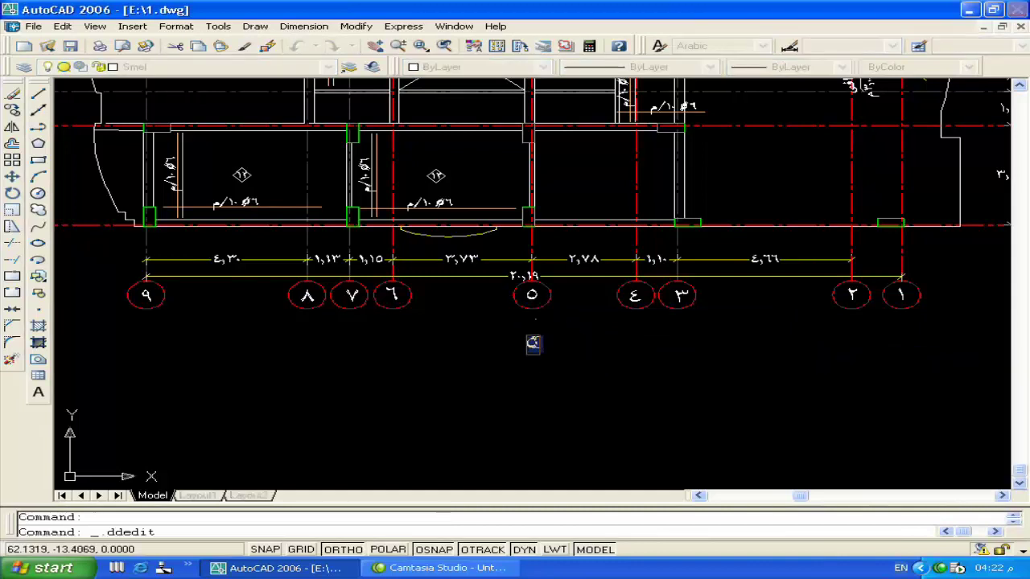
text(اتس)
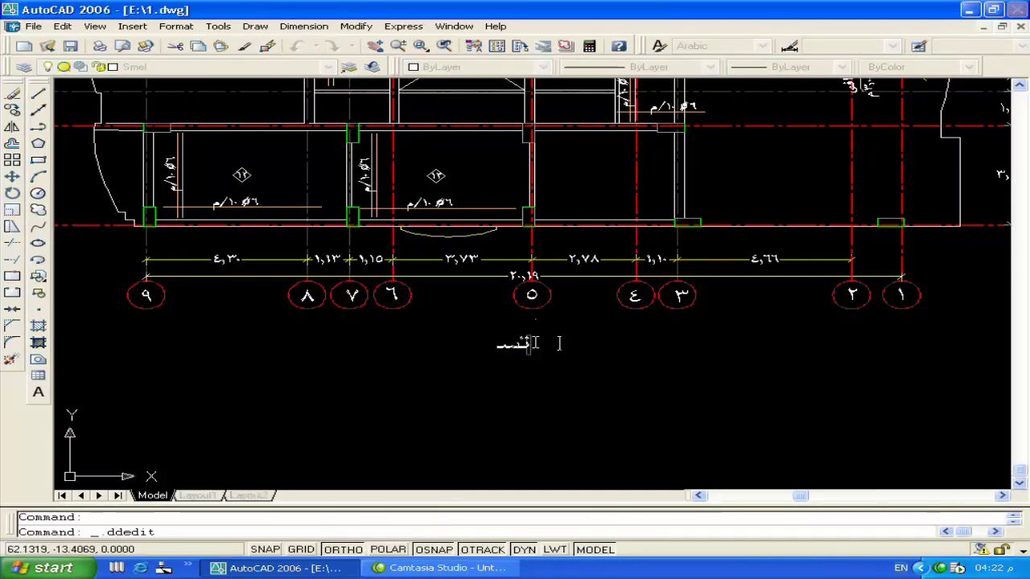
text(يح س)
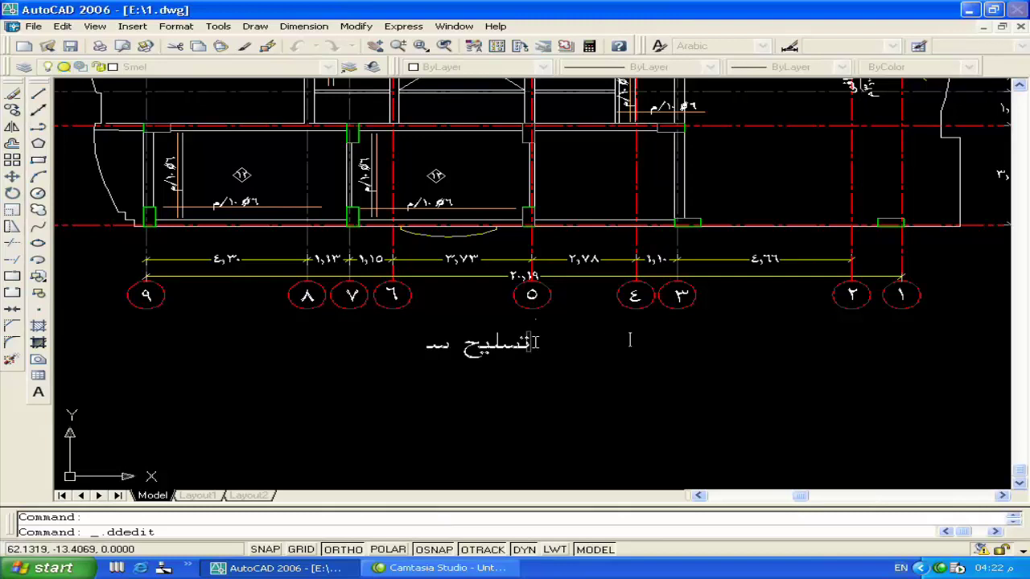
text(ف المتكرر)
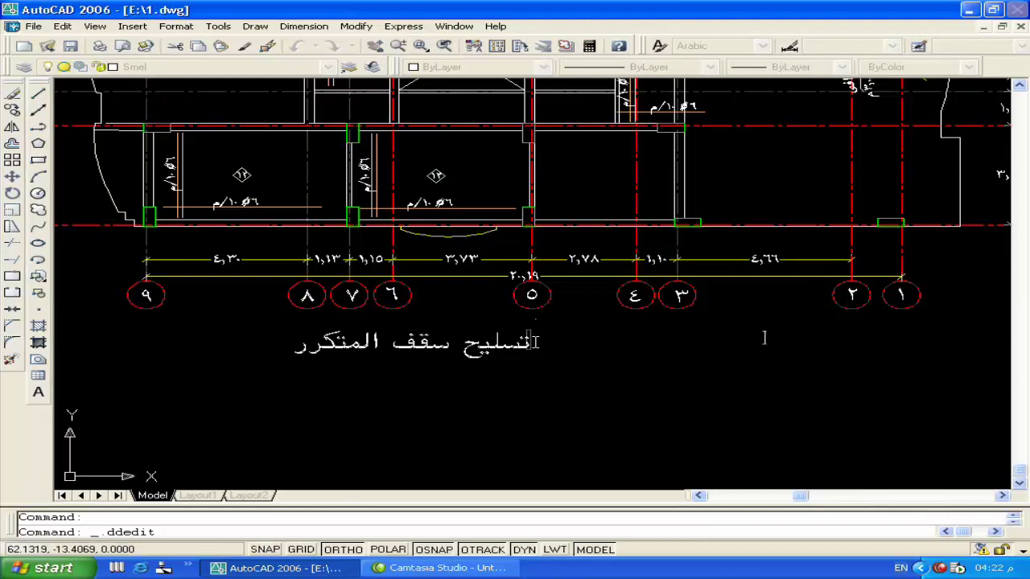
key(Return)
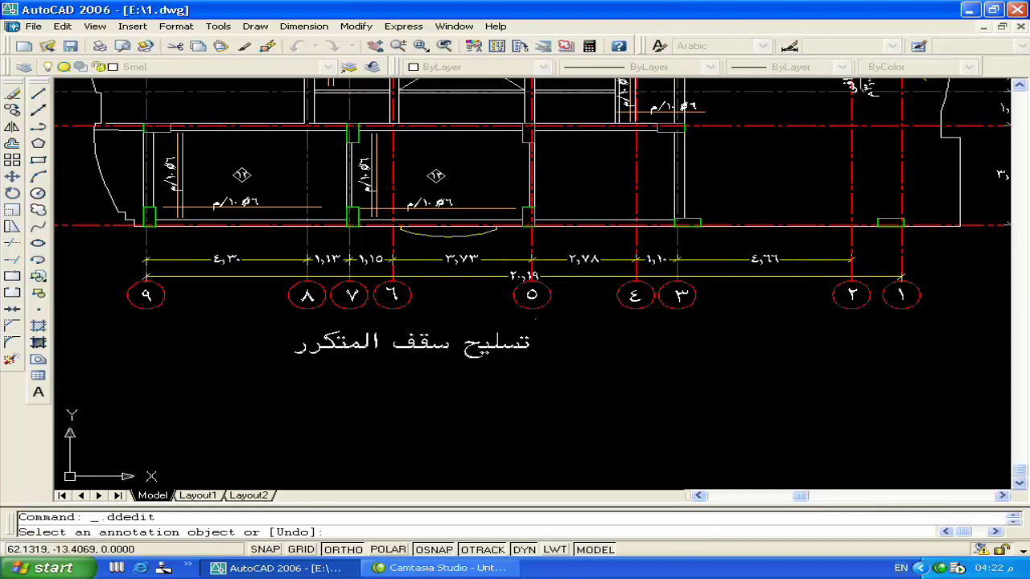
key(Escape)
middle_drag(509, 371, 622, 362)
Draw a polyline underline beneath the new title
text(pl)
key(Return)
scroll(644, 350, up, 3)
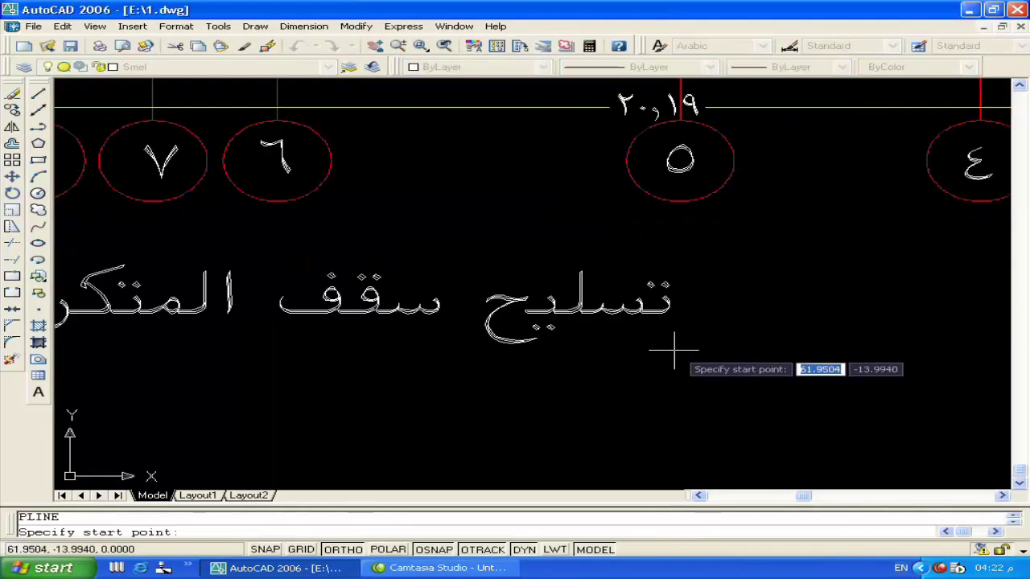
scroll(567, 353, down, 4)
click(348, 352)
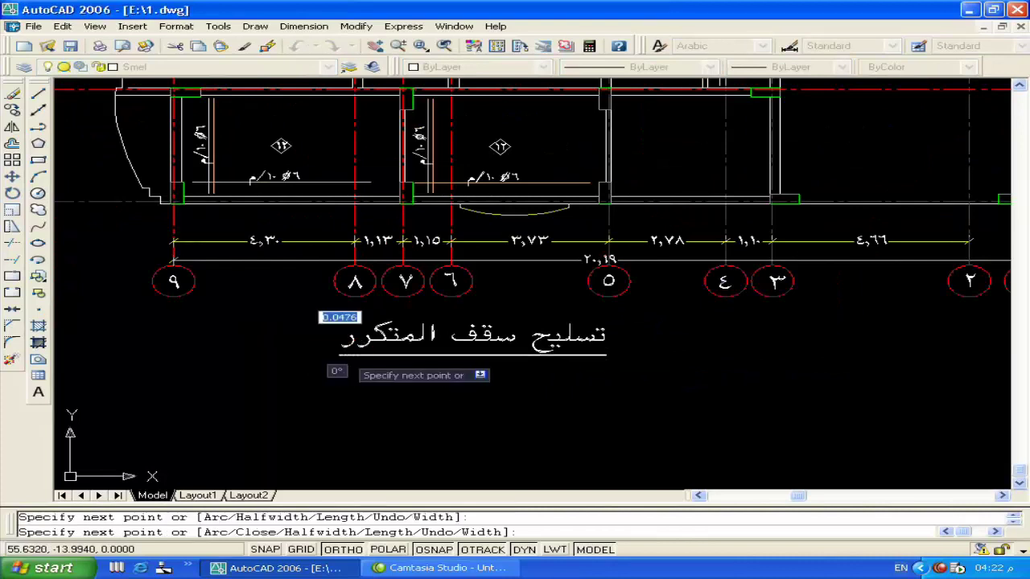
click(607, 352)
key(Return)
Move the underline slightly up, closer under the title
scroll(495, 352, up, 4)
text(m)
key(Return)
click(488, 346)
click(462, 368)
click(478, 423)
click(476, 414)
scroll(740, 341, down, 6)
scroll(740, 340, down, 1)
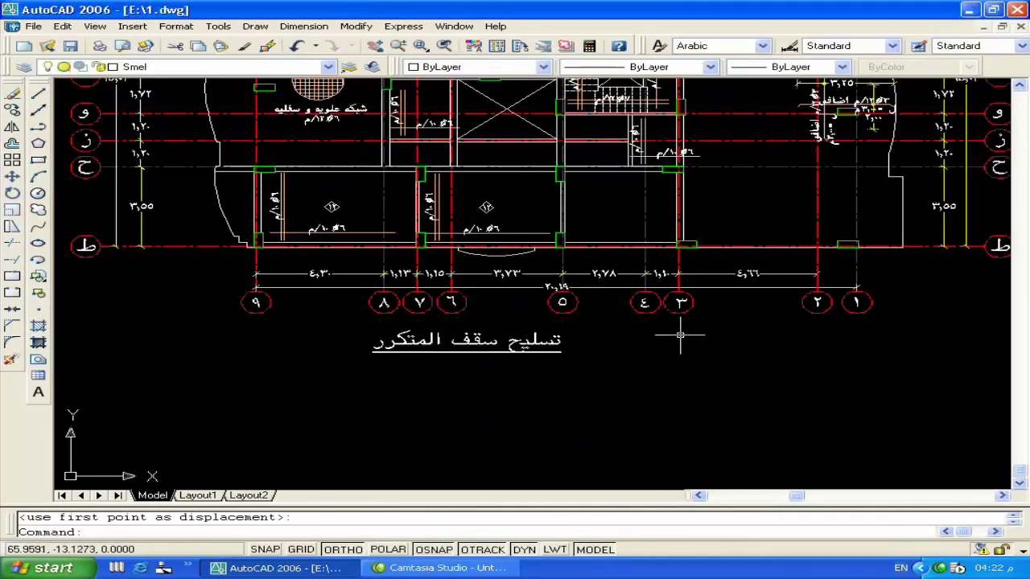
scroll(740, 344, down, 3)
middle_drag(740, 344, 717, 343)
Zoom to extents so all four floor plans are visible
text(z)
key(Return)
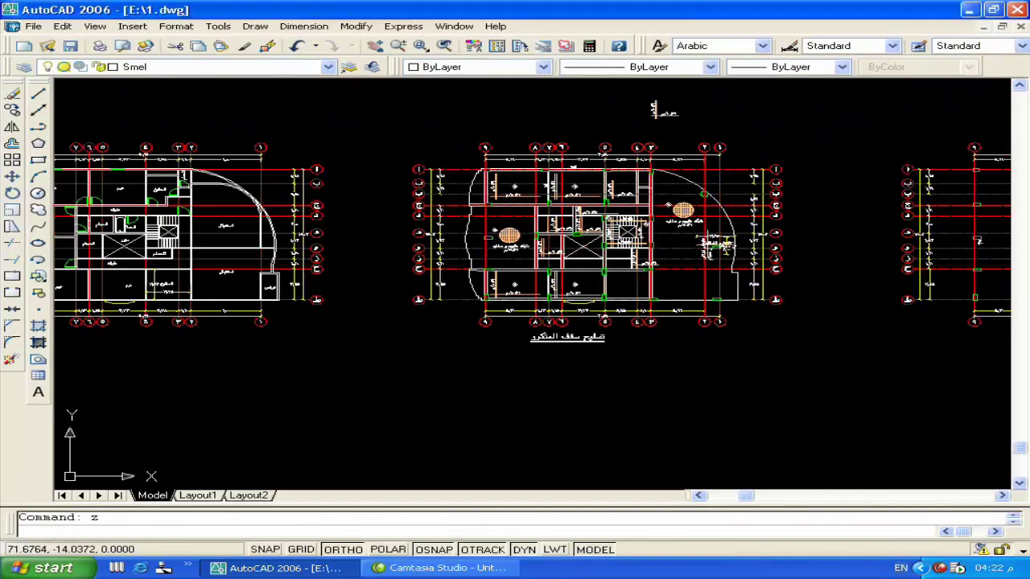
text(e)
key(Return)
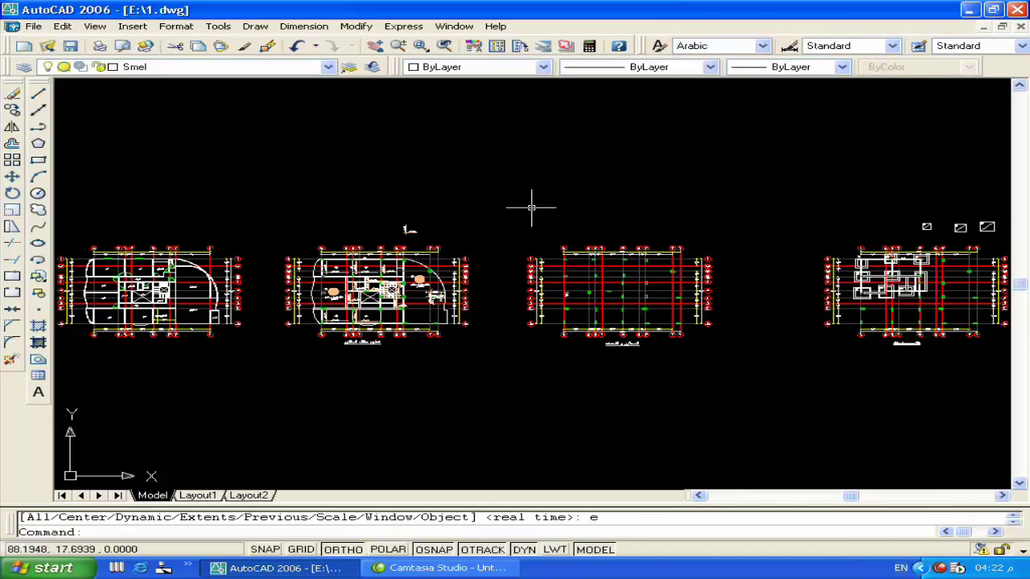
Window-select and delete the stray marks above the second plan
click(431, 219)
click(376, 234)
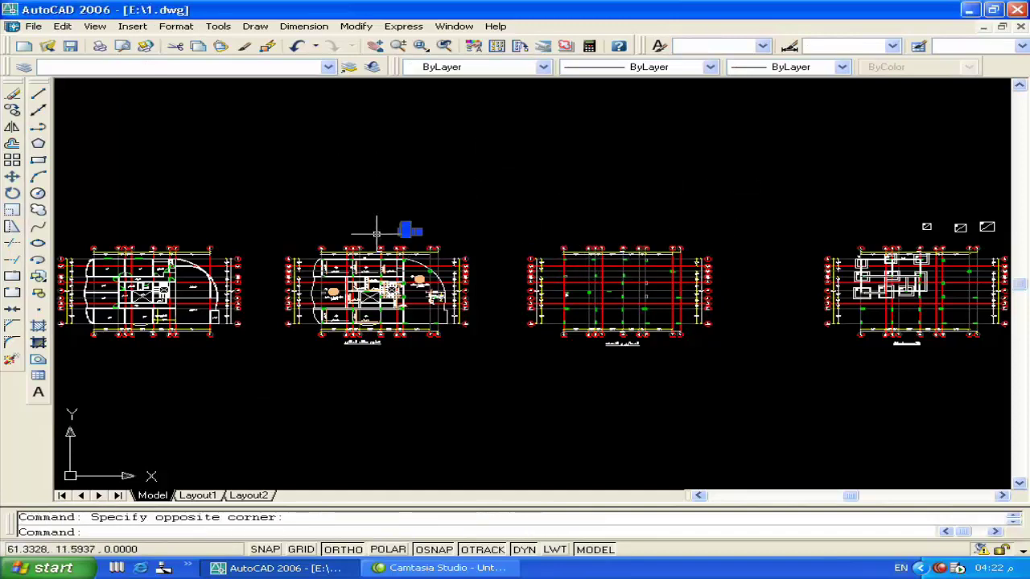
key(Delete)
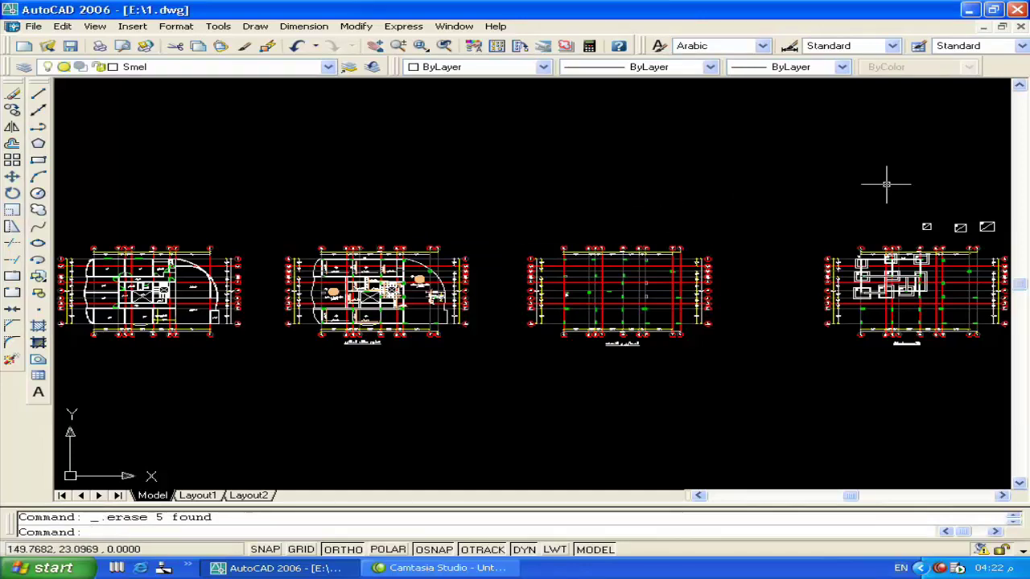